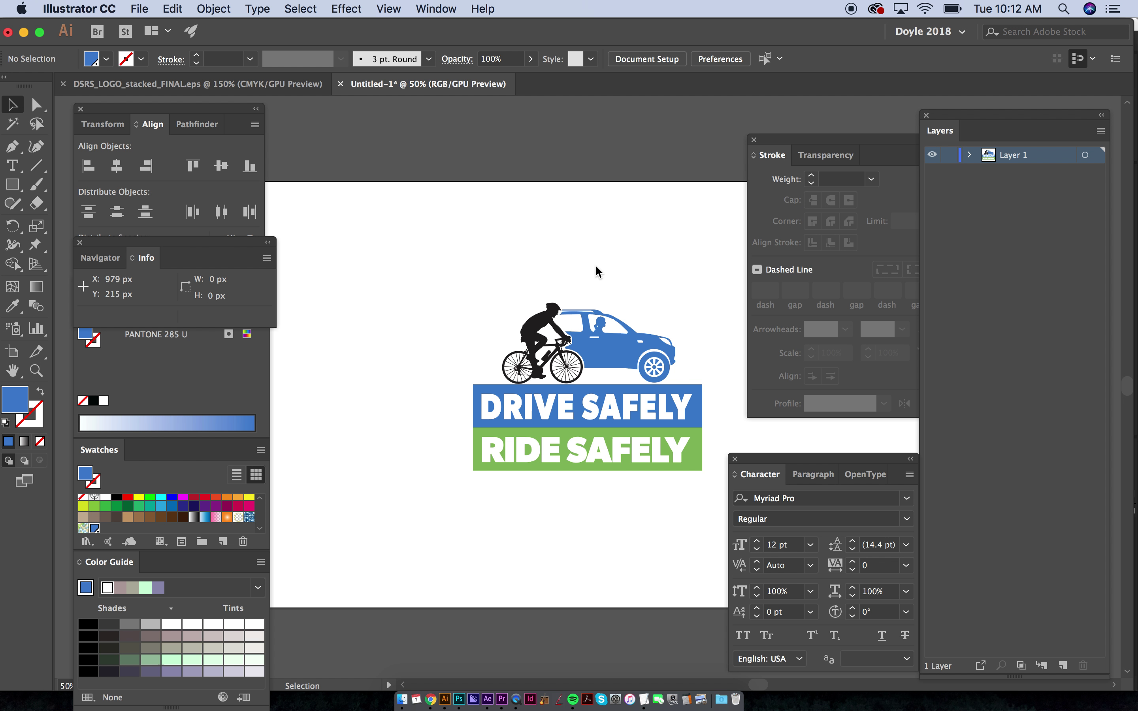
{"action": "key", "text": "super+equal"}
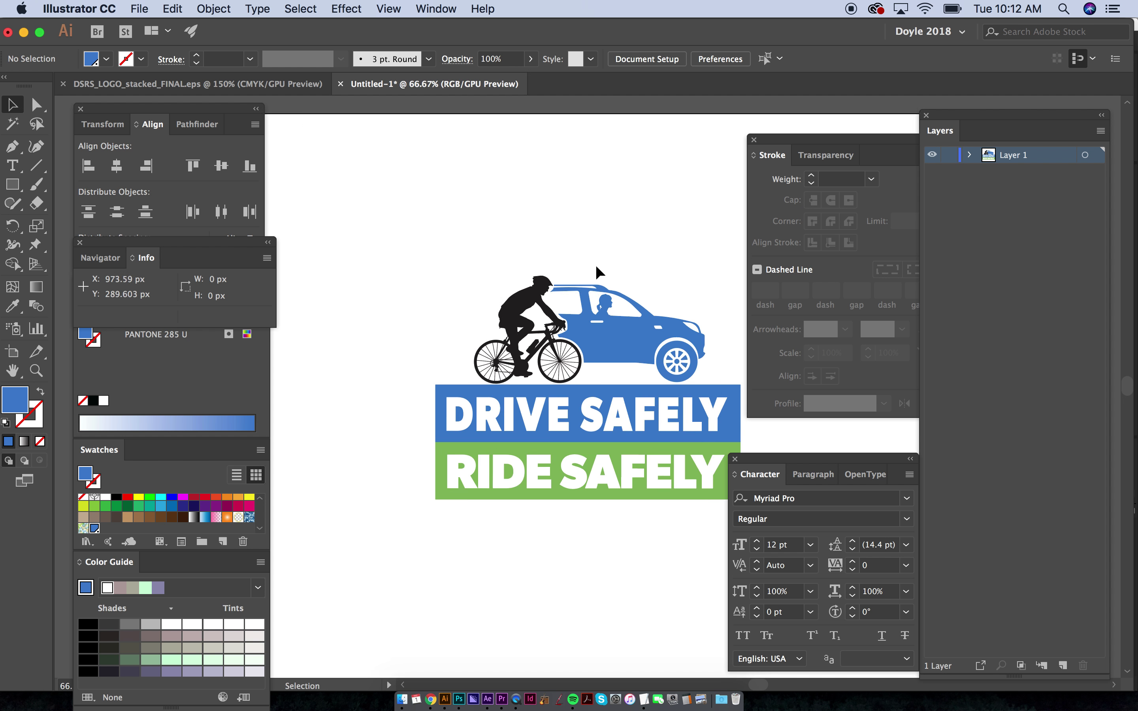
{"action": "key", "text": "Tab"}
{"action": "key", "text": "super+minus"}
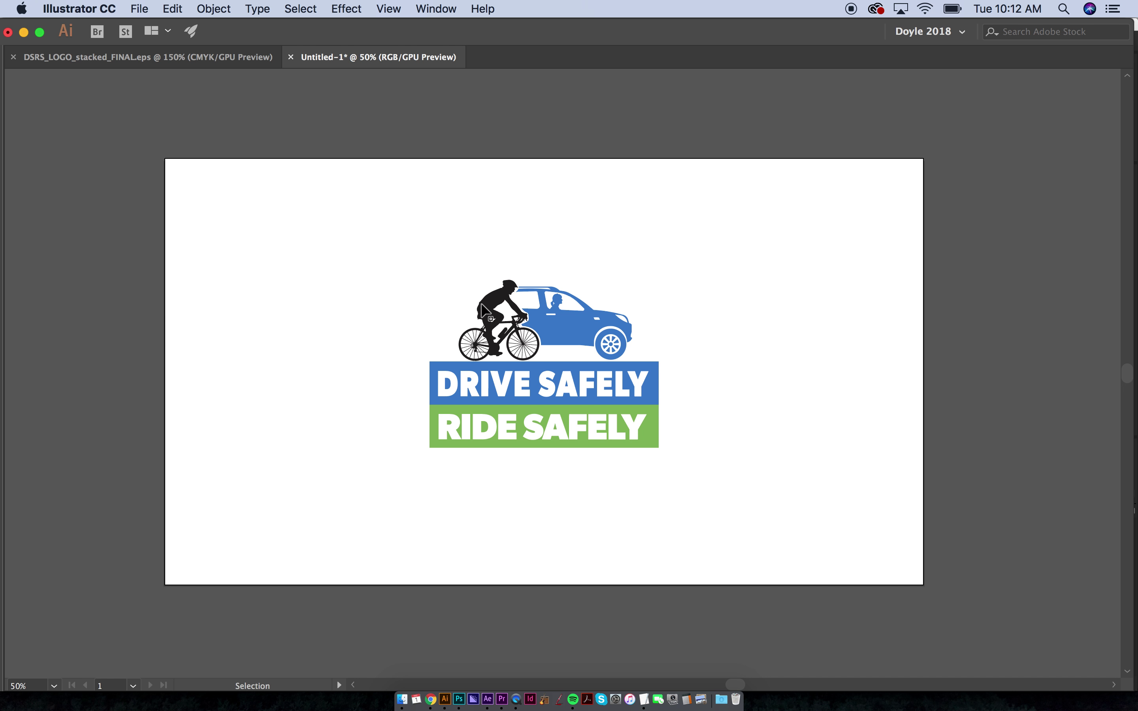
{"action": "key", "text": "super+equal"}
{"action": "key", "text": "Tab"}
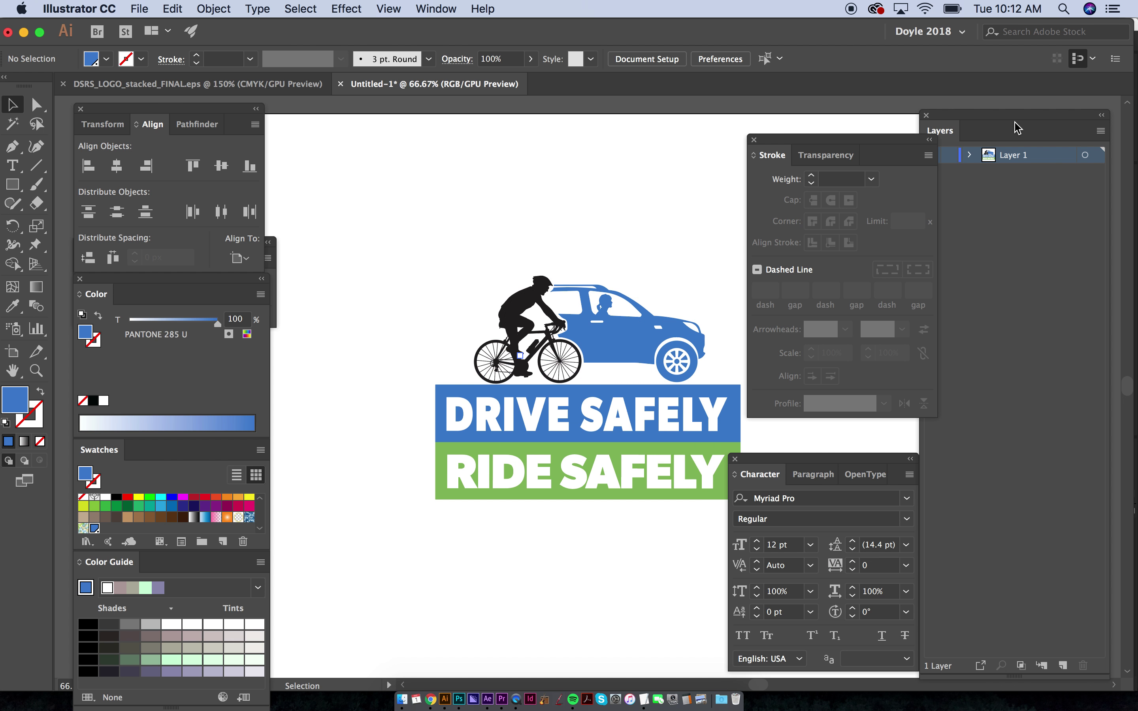
Step: Switch to After Effects to view the open project, and return to Illustrator
{"action": "key", "text": "super+Tab"}
{"action": "left_click", "coordinate": [366, 364]}
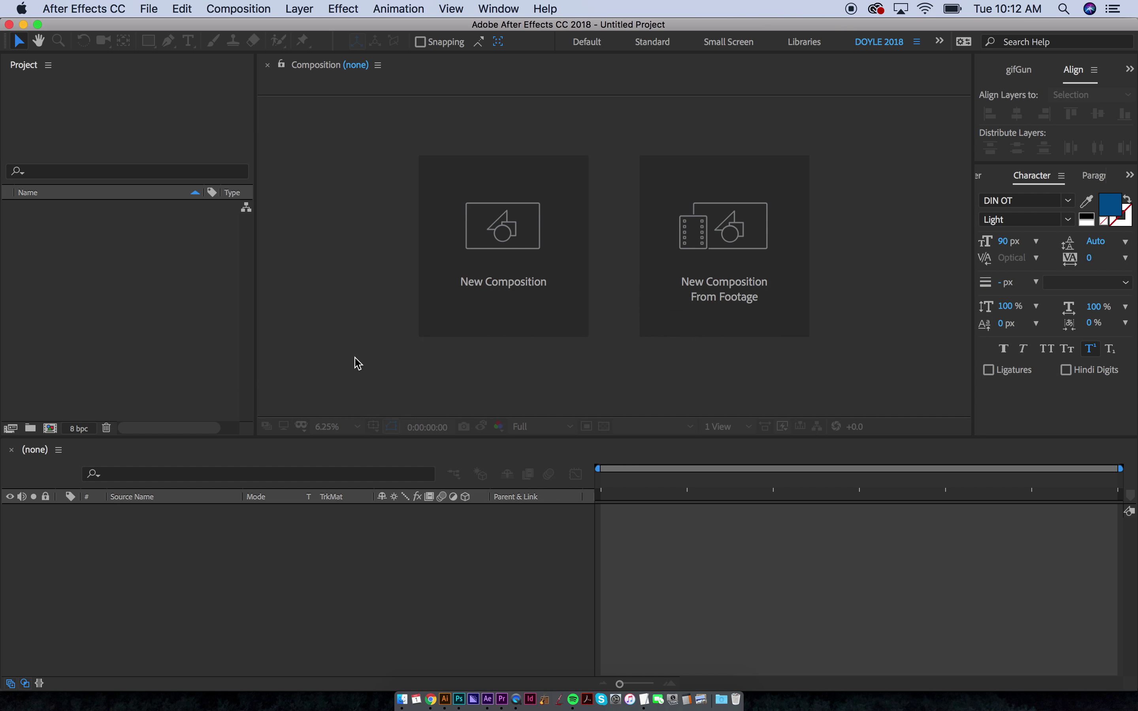
{"action": "key", "text": "Escape"}
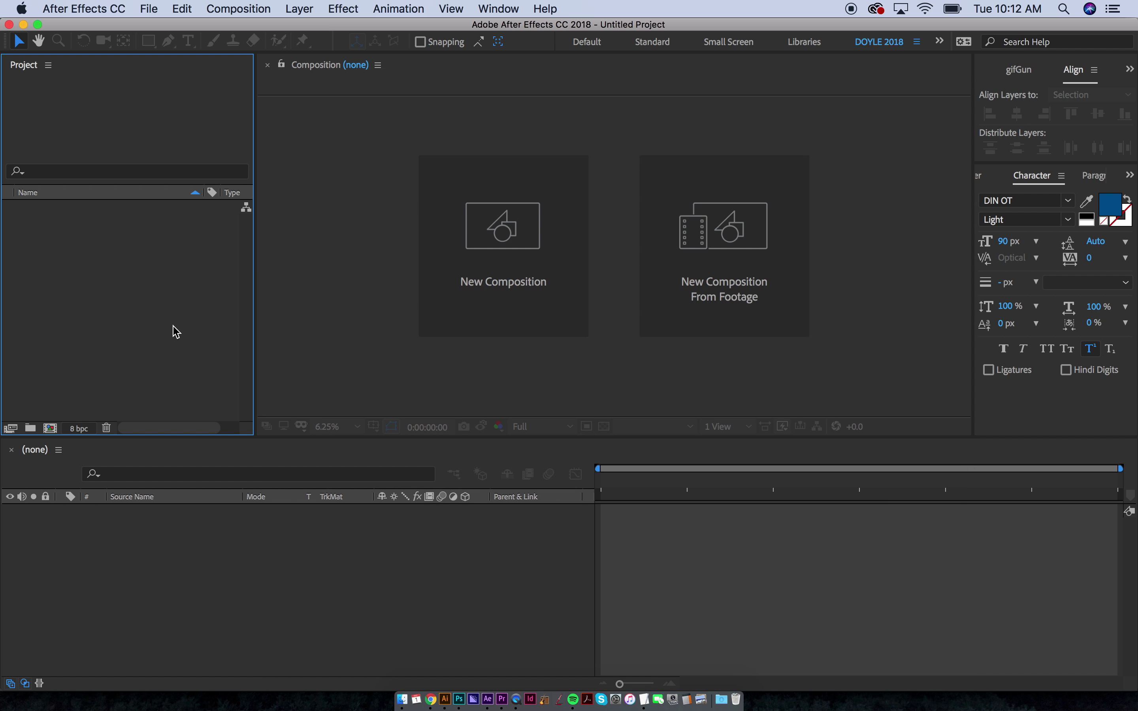
{"action": "key", "text": "super+Tab"}
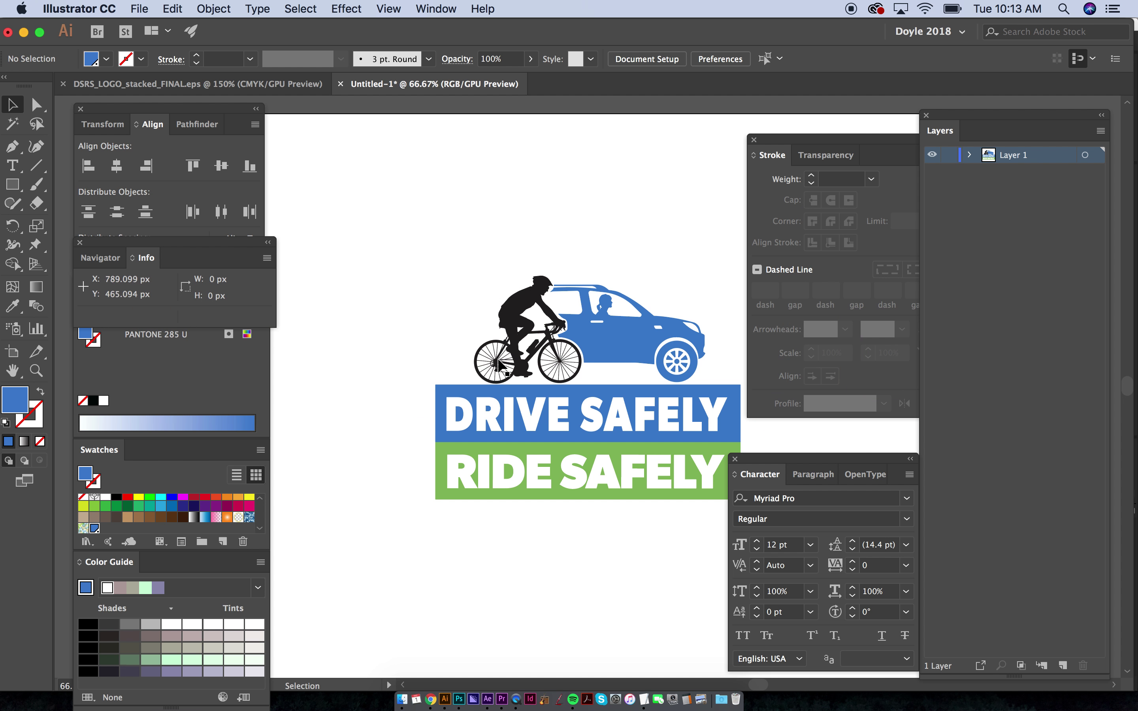
Step: Examine how the logo is built by selecting the rear bicycle wheel and the cyclist, and clear the selection
{"action": "left_click", "coordinate": [488, 376]}
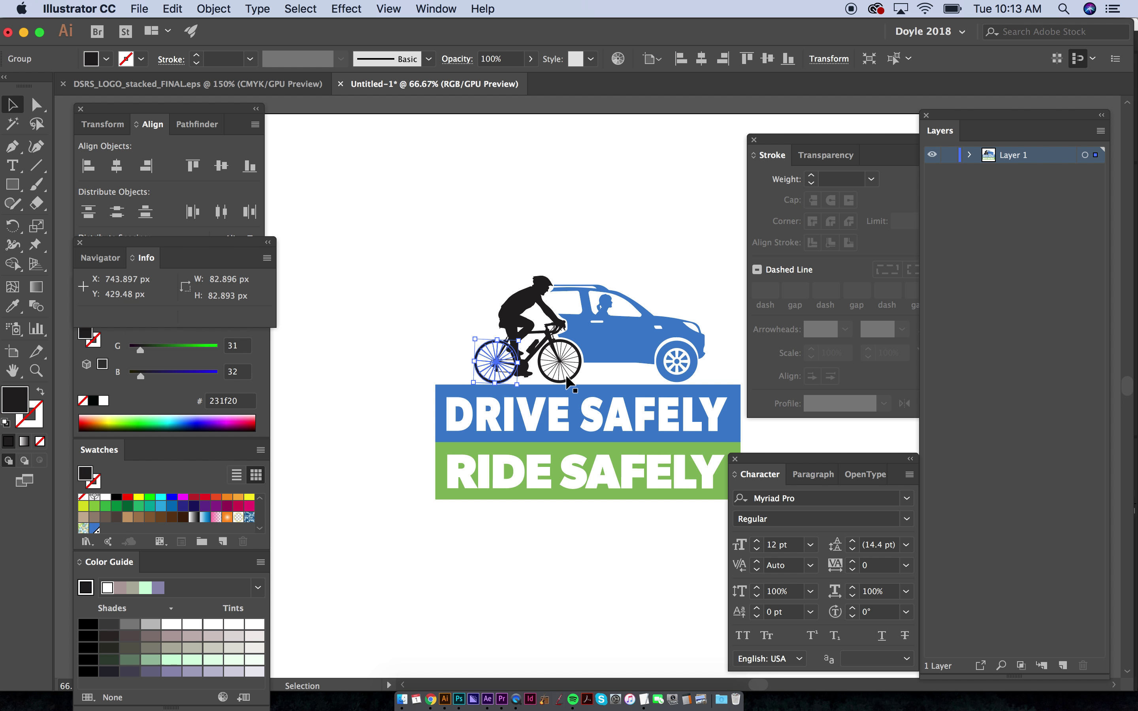
{"action": "left_click", "coordinate": [532, 311]}
{"action": "key", "text": "a"}
{"action": "key", "text": "super+1"}
{"action": "key", "text": "v"}
{"action": "scroll", "coordinate": [503, 329], "scroll_direction": "down", "scroll_amount": 2}
{"action": "scroll", "coordinate": [503, 330], "scroll_direction": "right", "scroll_amount": 4}
{"action": "key", "text": "super+shift+a"}
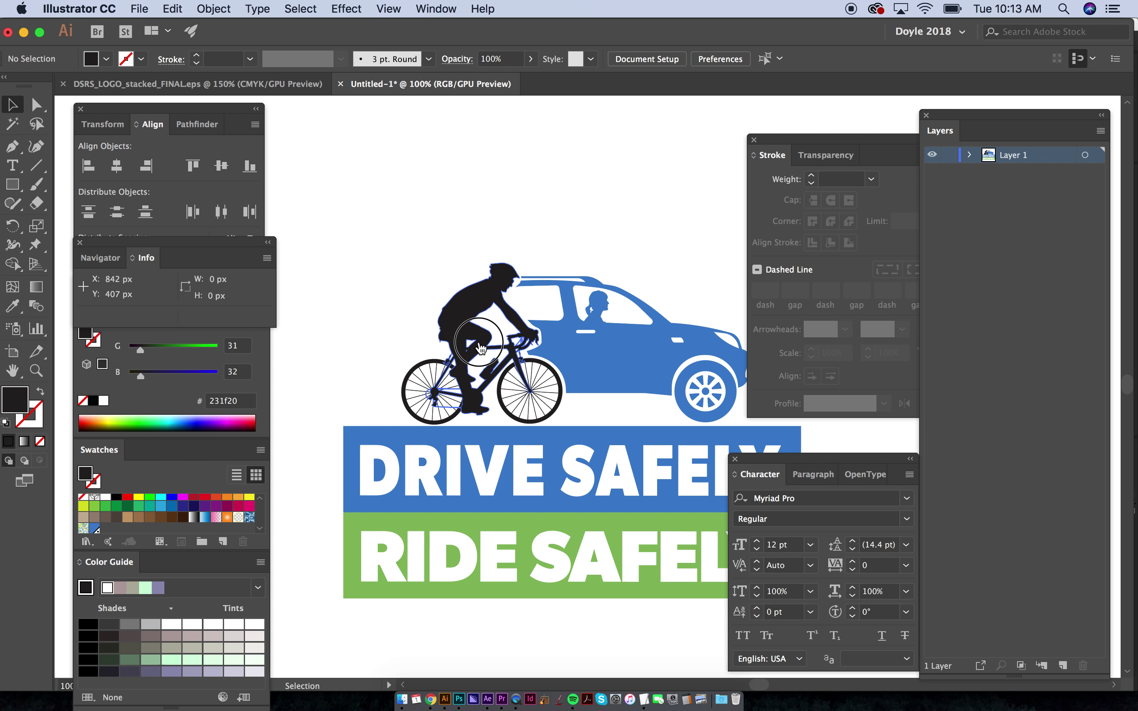
Step: Inspect the anchor points of the cyclist's compound path with Direct Selection, and deselect it
{"action": "key", "text": "a"}
{"action": "left_click", "coordinate": [480, 348]}
{"action": "left_click", "coordinate": [482, 348]}
{"action": "left_click", "coordinate": [466, 341]}
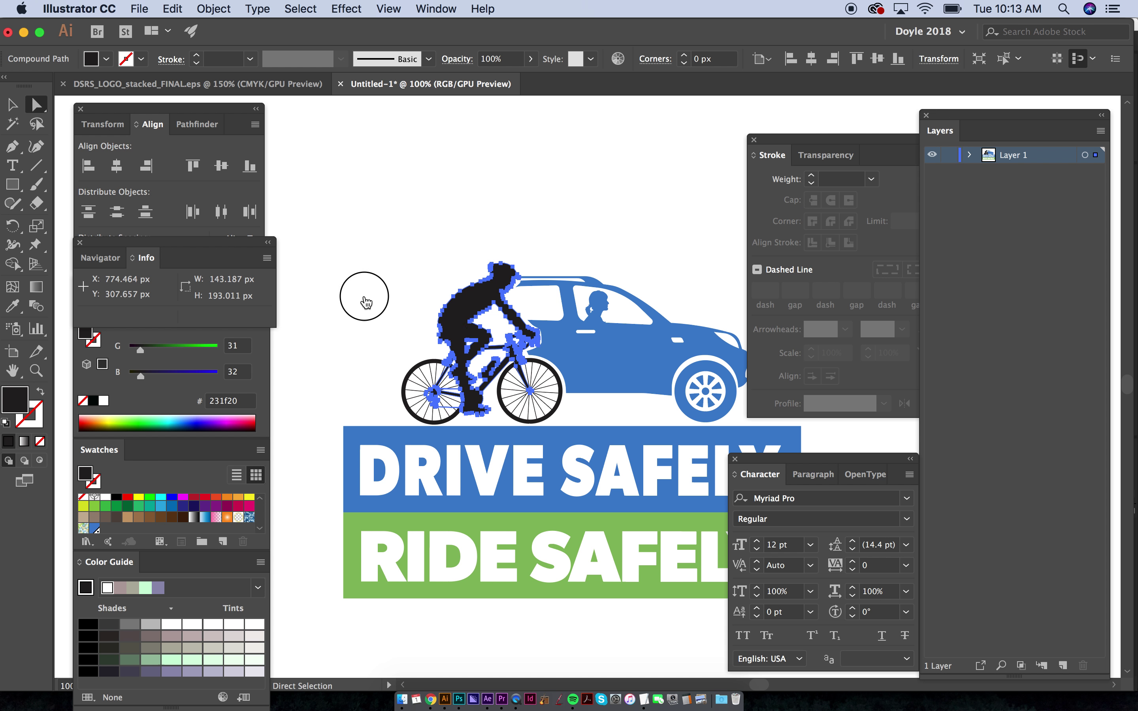
{"action": "left_click", "coordinate": [367, 302]}
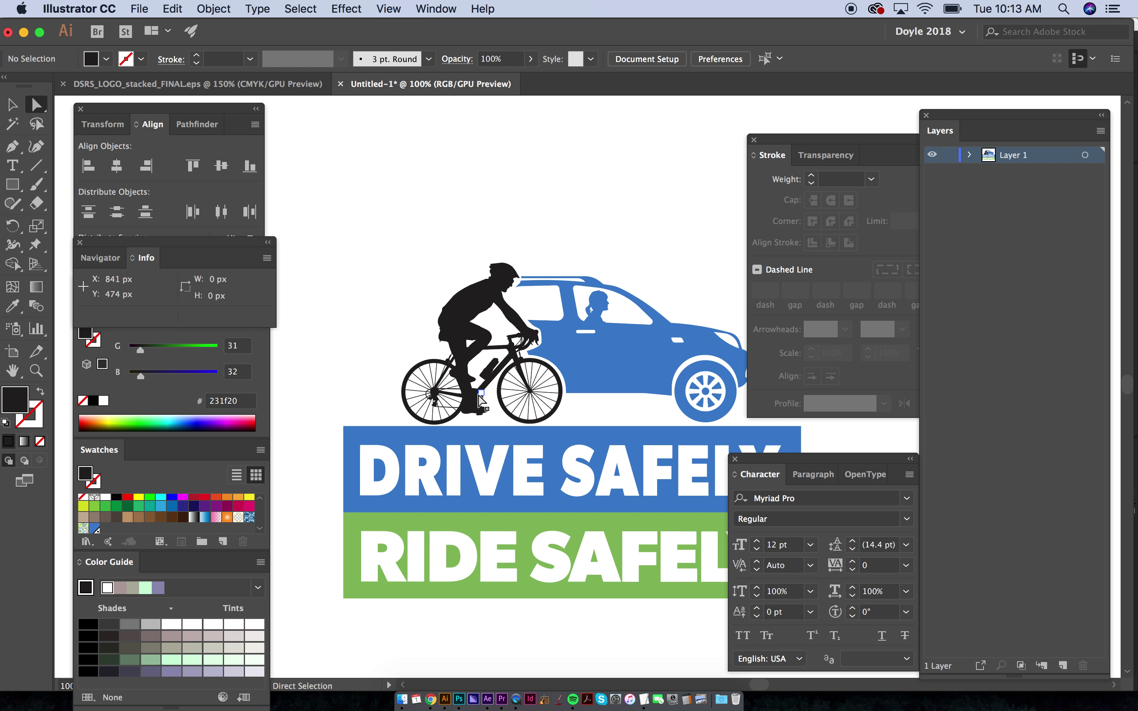
Step: Try removing the cyclist to examine the two separate bicycle wheels, and restore the cyclist
{"action": "key", "text": "v"}
{"action": "left_click", "coordinate": [489, 301]}
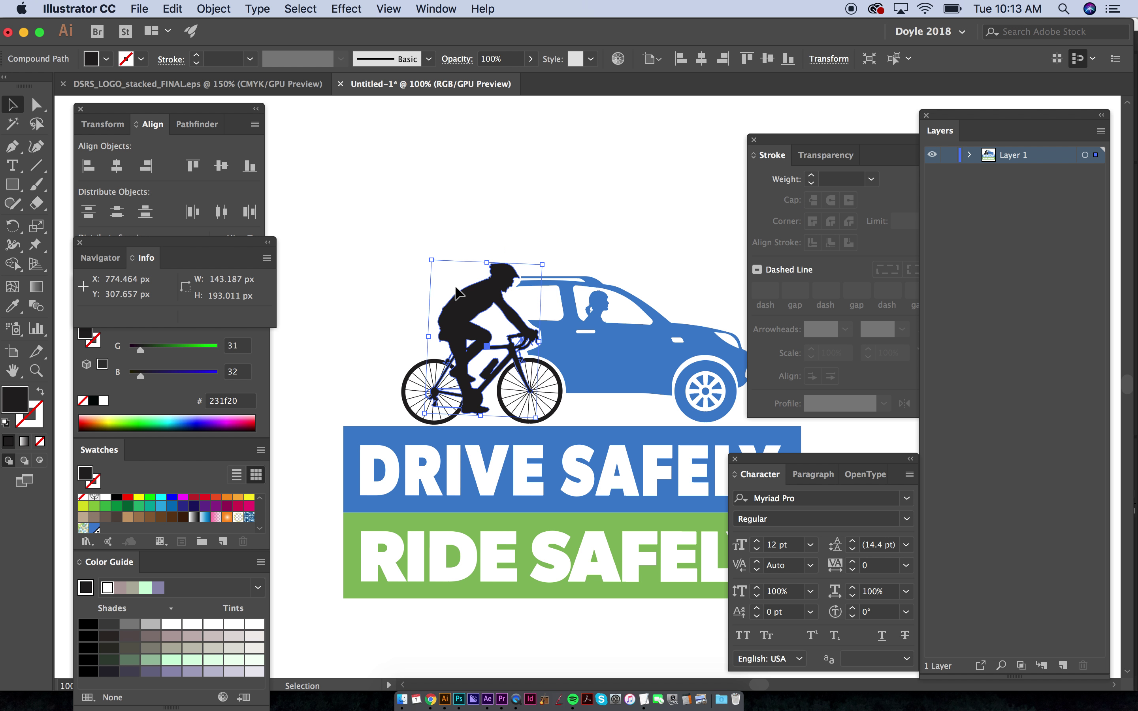
{"action": "key", "text": "Delete"}
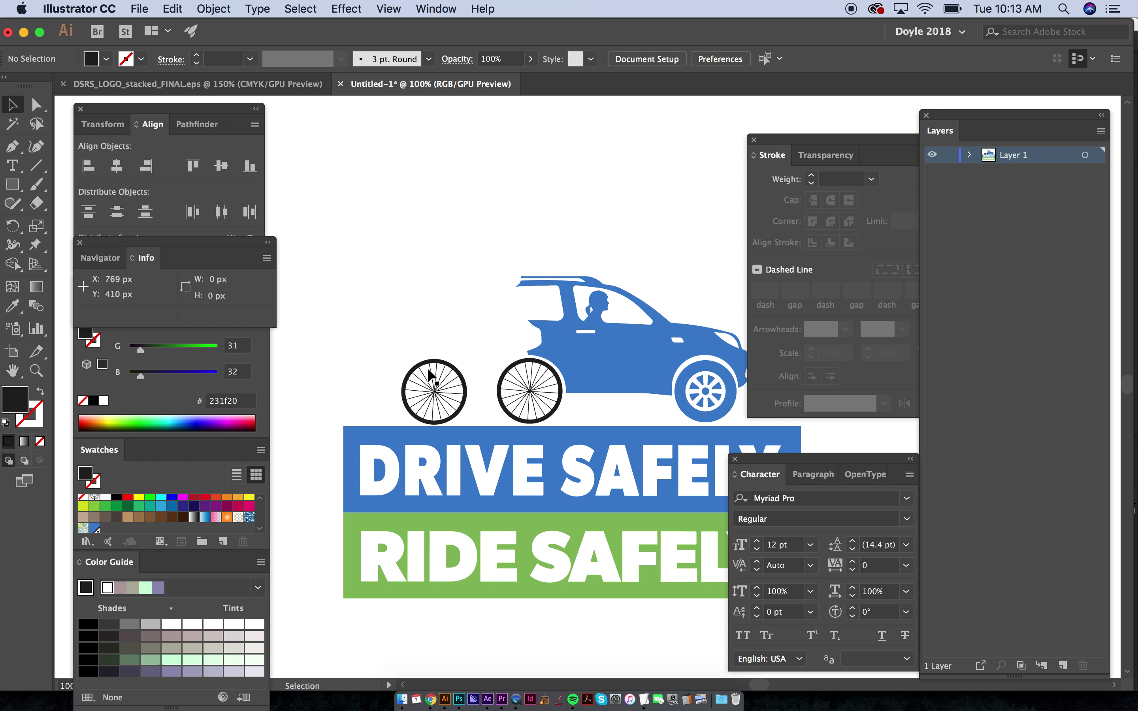
{"action": "left_click", "coordinate": [442, 395]}
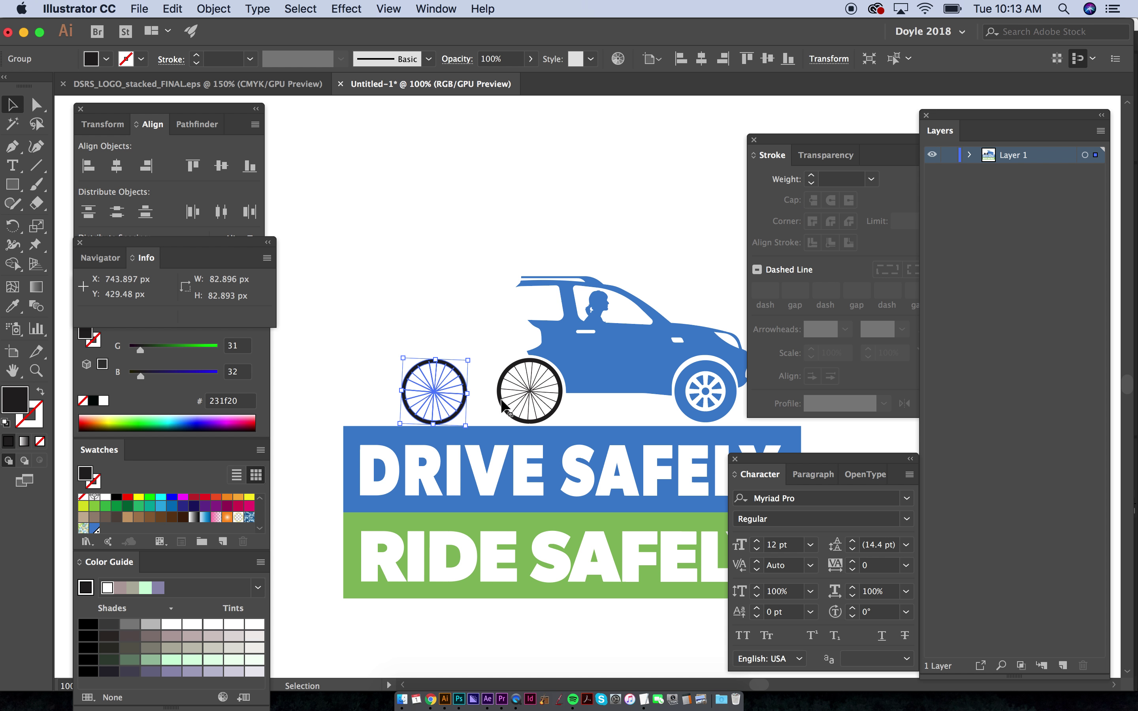
{"action": "left_click", "coordinate": [518, 395]}
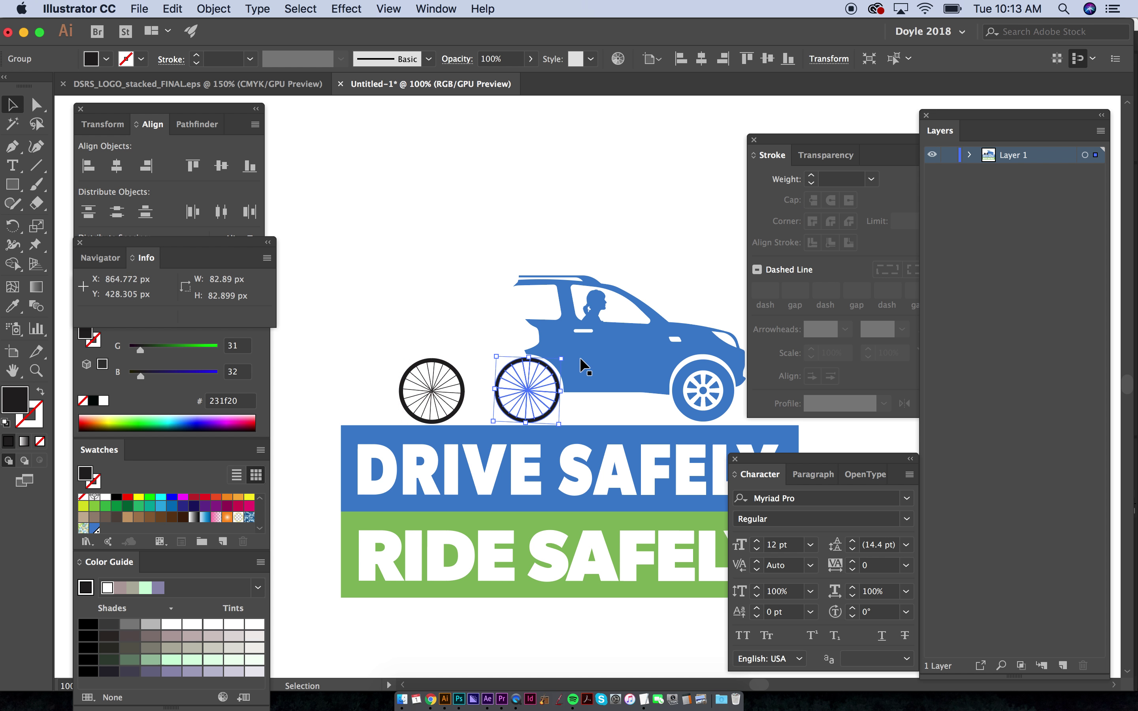
{"action": "scroll", "coordinate": [579, 357], "scroll_direction": "right", "scroll_amount": 2}
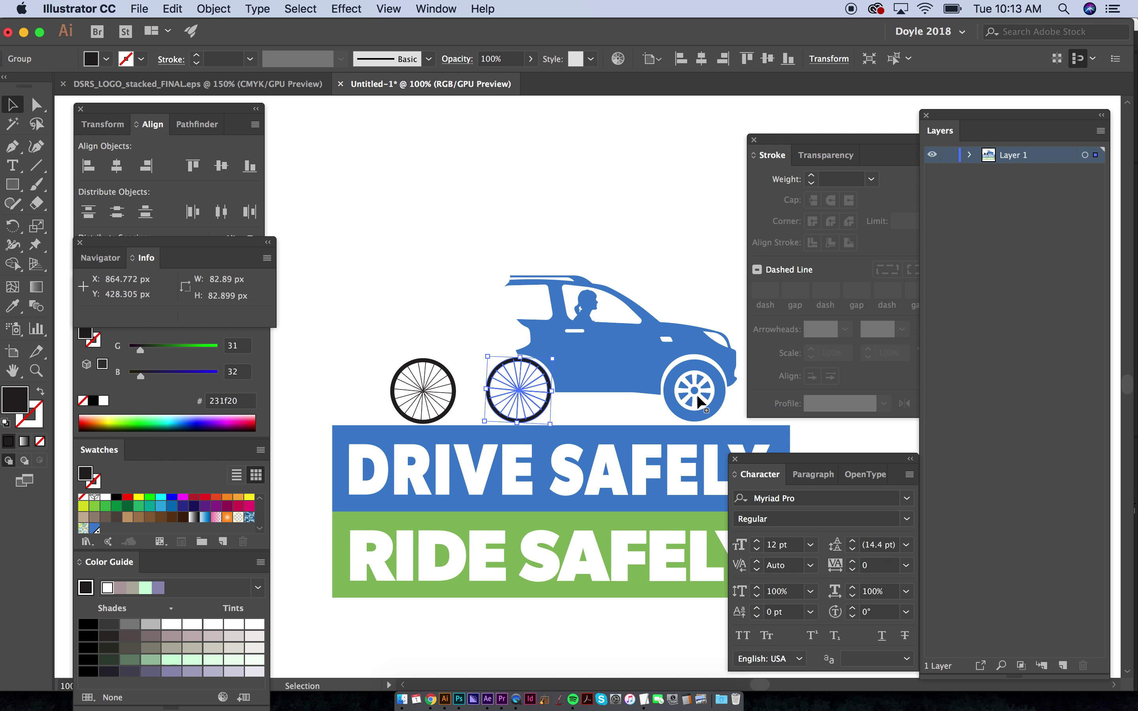
{"action": "key", "text": "super+f"}
Step: Try deleting the car body and moving the separate car wheel up and to the right
{"action": "left_click", "coordinate": [621, 311]}
{"action": "left_click", "coordinate": [579, 304]}
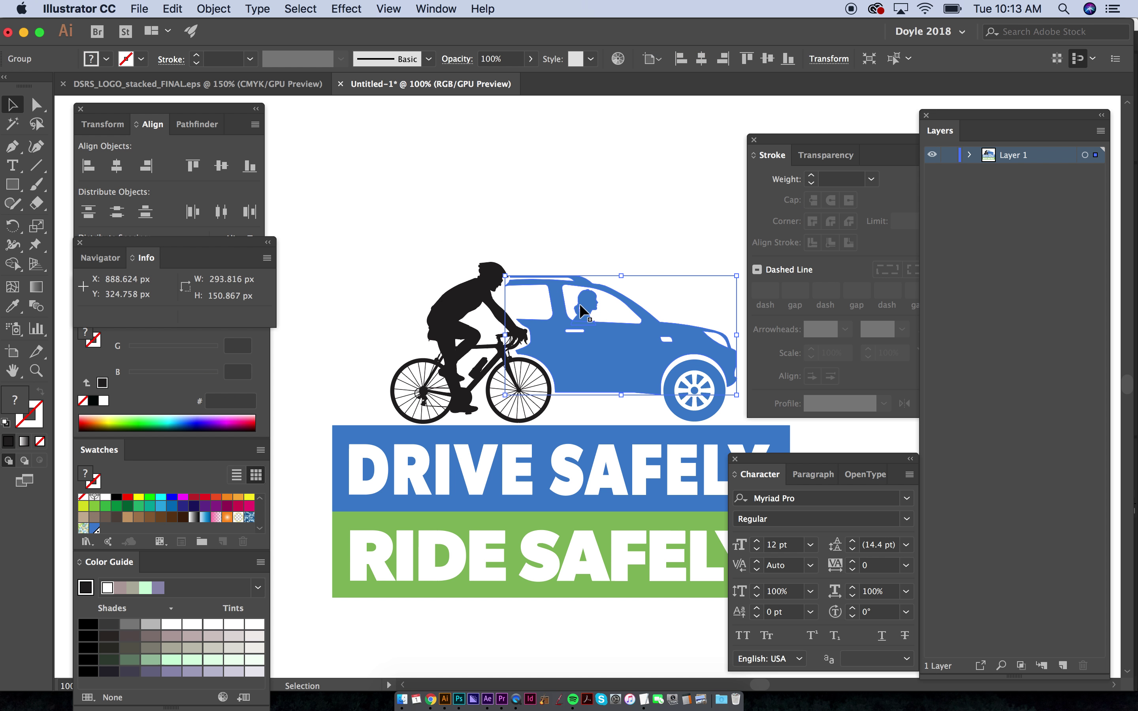
{"action": "key", "text": "a"}
{"action": "left_click", "coordinate": [641, 315]}
{"action": "key", "text": "Delete"}
{"action": "key", "text": "v"}
{"action": "scroll", "coordinate": [590, 327], "scroll_direction": "right", "scroll_amount": 3}
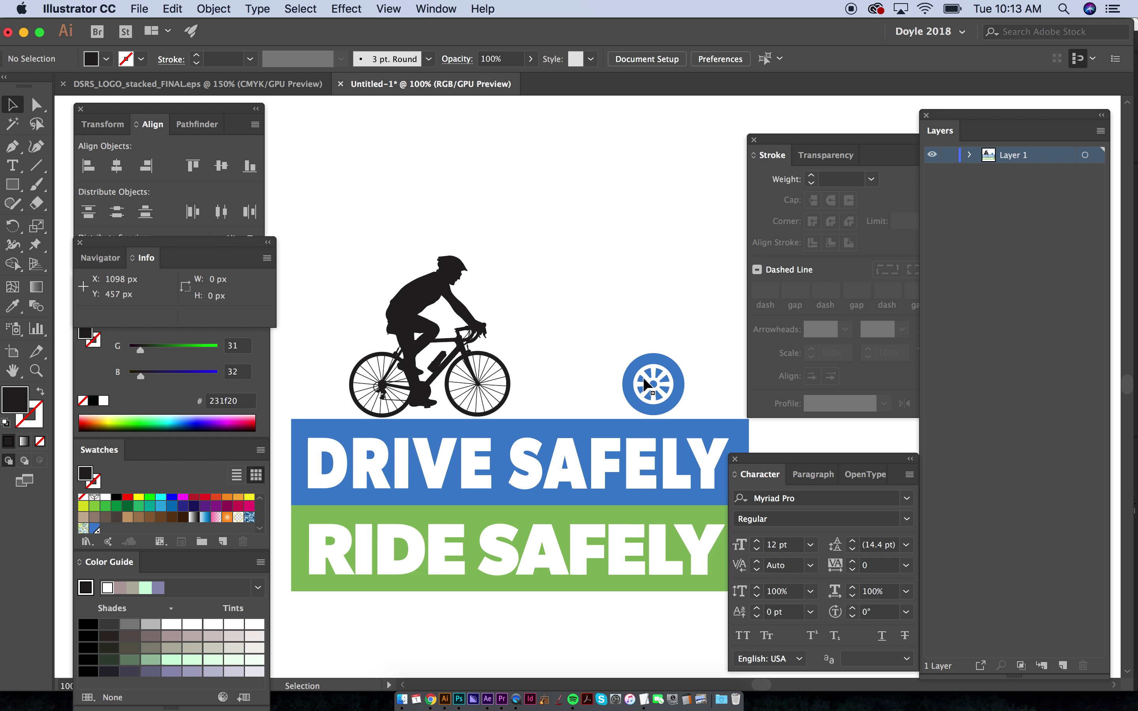
{"action": "left_click", "coordinate": [655, 385]}
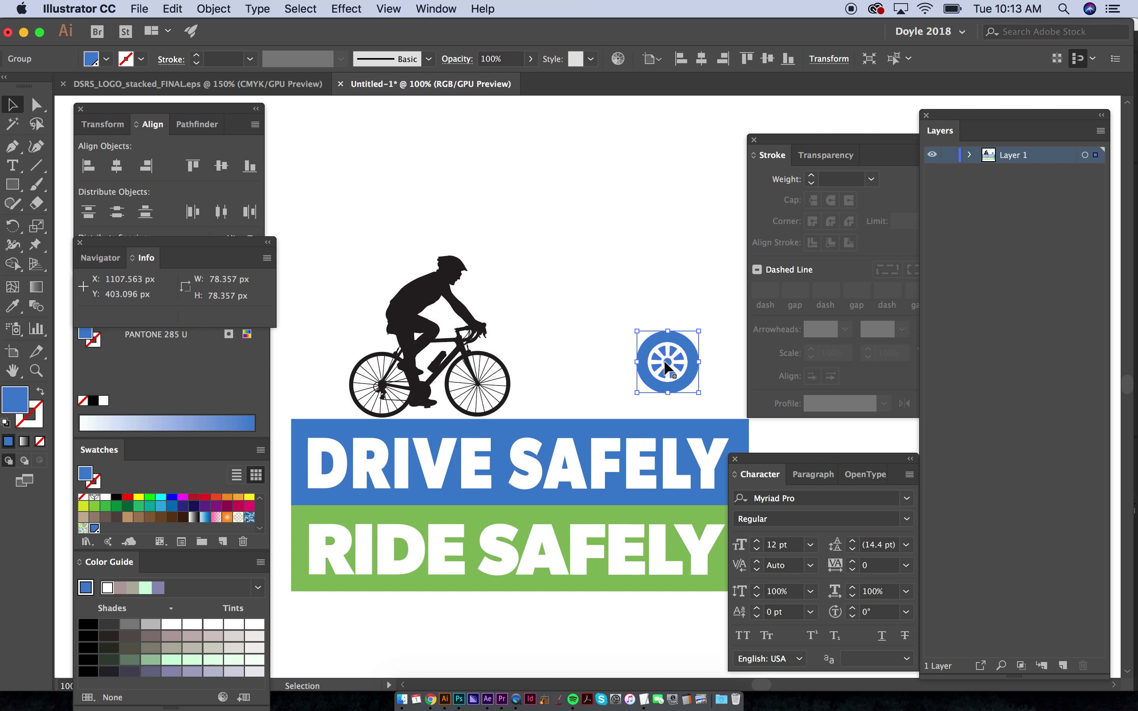
Step: Undo the car wheel's move and the deletion of the car body, and clear the selection
{"action": "key", "text": "ctrl+z"}
{"action": "key", "text": "ctrl+z"}
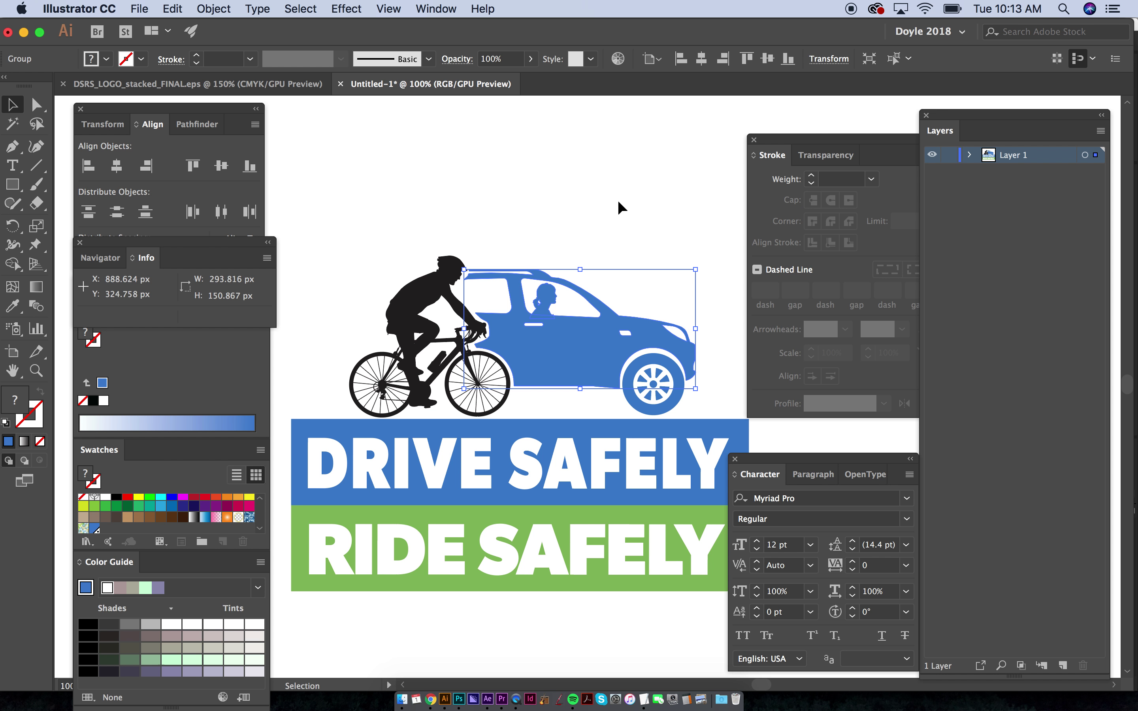
{"action": "left_click", "coordinate": [619, 202]}
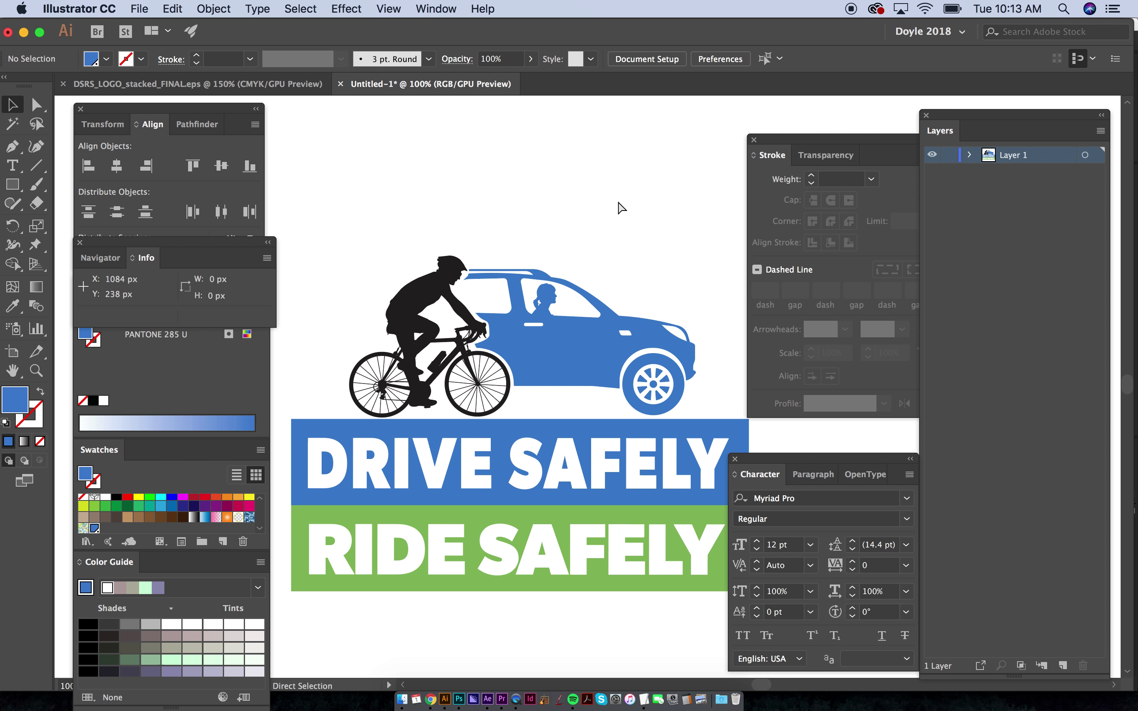
Step: Inspect the DRIVE SAFELY text, the car and the combined cyclist and car artwork by selecting them
{"action": "key", "text": "ctrl+minus"}
{"action": "left_click", "coordinate": [450, 449]}
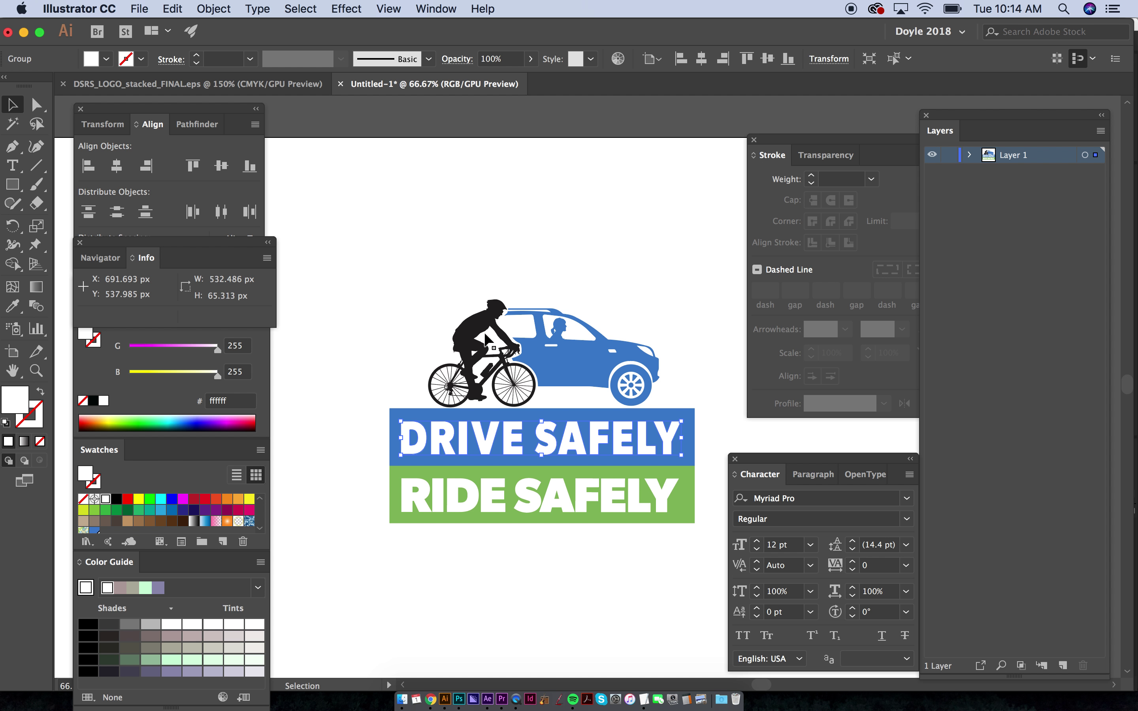
{"action": "left_click", "coordinate": [566, 373]}
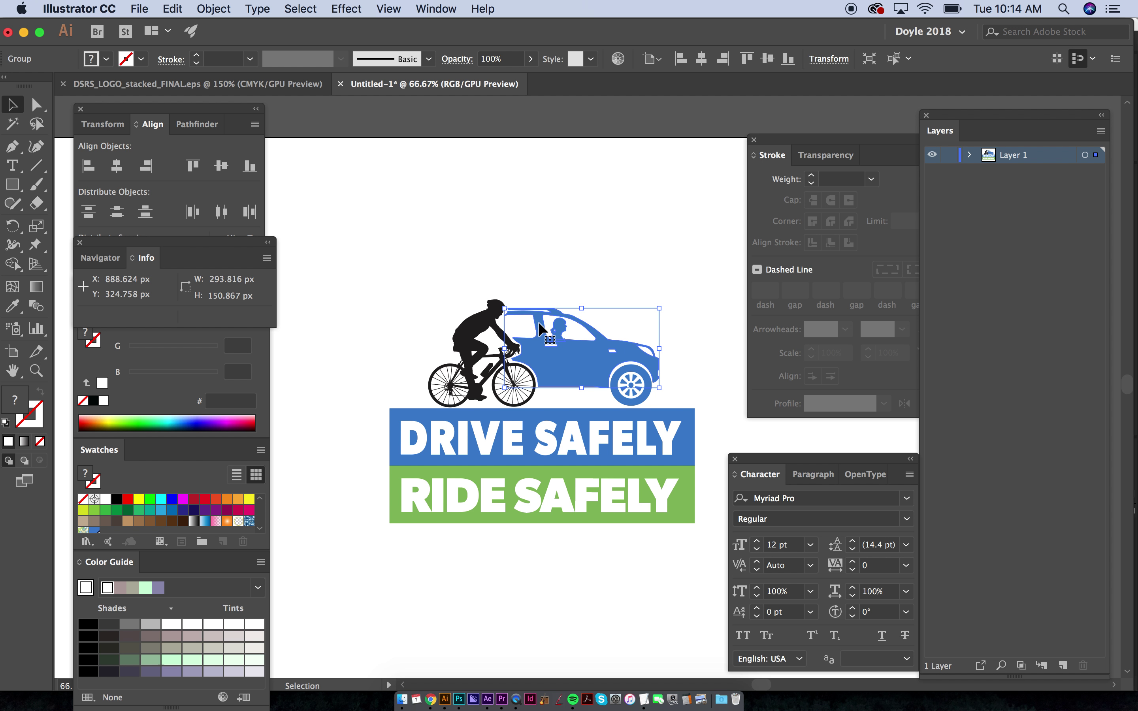
{"action": "key", "text": "super+minus"}
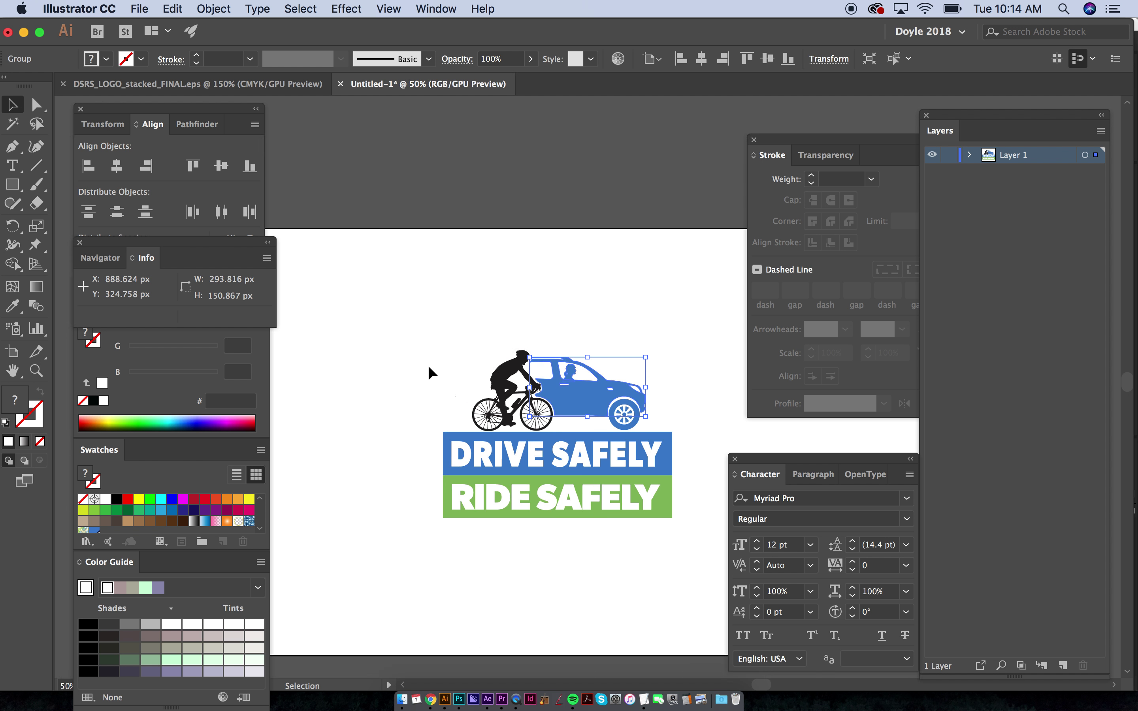
{"action": "key", "text": "Tab"}
{"action": "left_click", "coordinate": [462, 339], "text": "shift"}
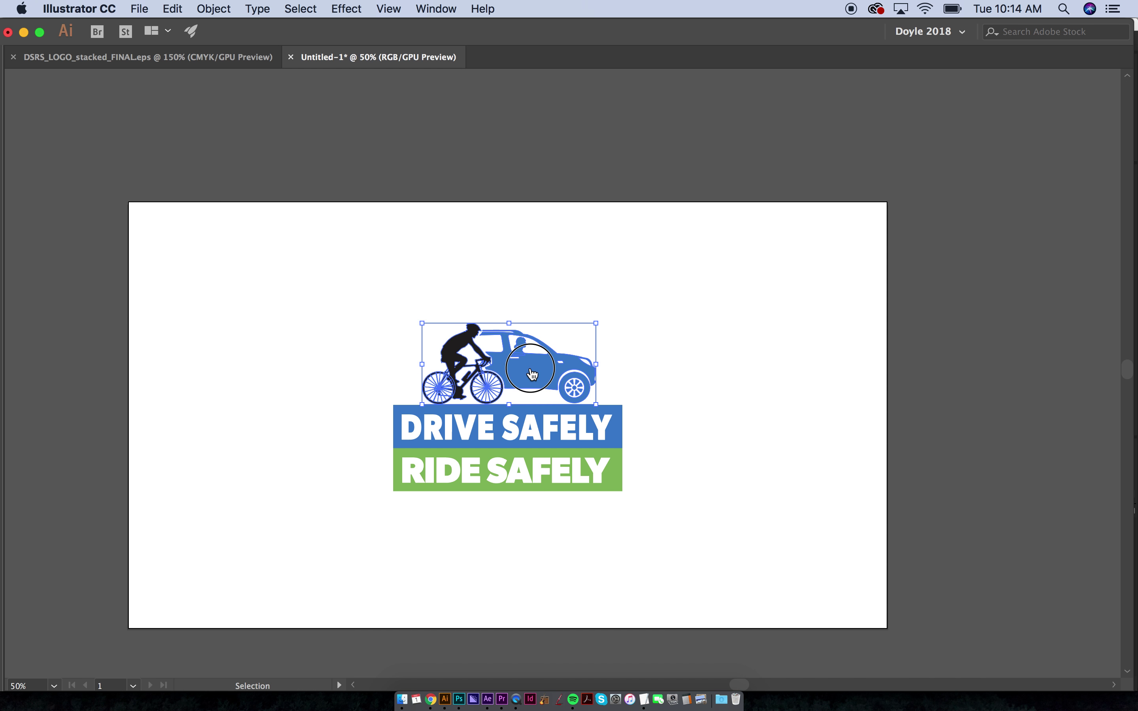
{"action": "mouse_move", "coordinate": [535, 376]}
{"action": "left_mouse_down"}
{"action": "mouse_move", "coordinate": [534, 419]}
{"action": "mouse_move", "coordinate": [535, 376]}
{"action": "left_mouse_up"}
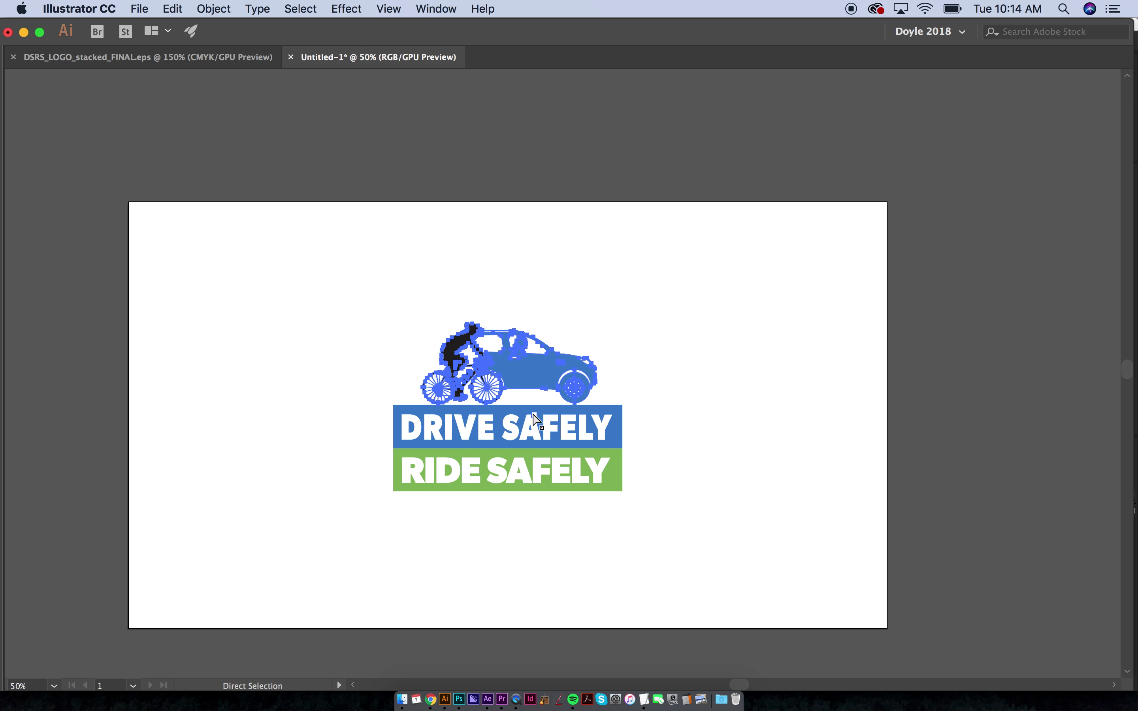
Step: Inspect the two text lines, their blue and green background rectangles and the bicycle wheel by selecting them individually
{"action": "left_click", "coordinate": [445, 431]}
{"action": "left_click", "coordinate": [437, 472]}
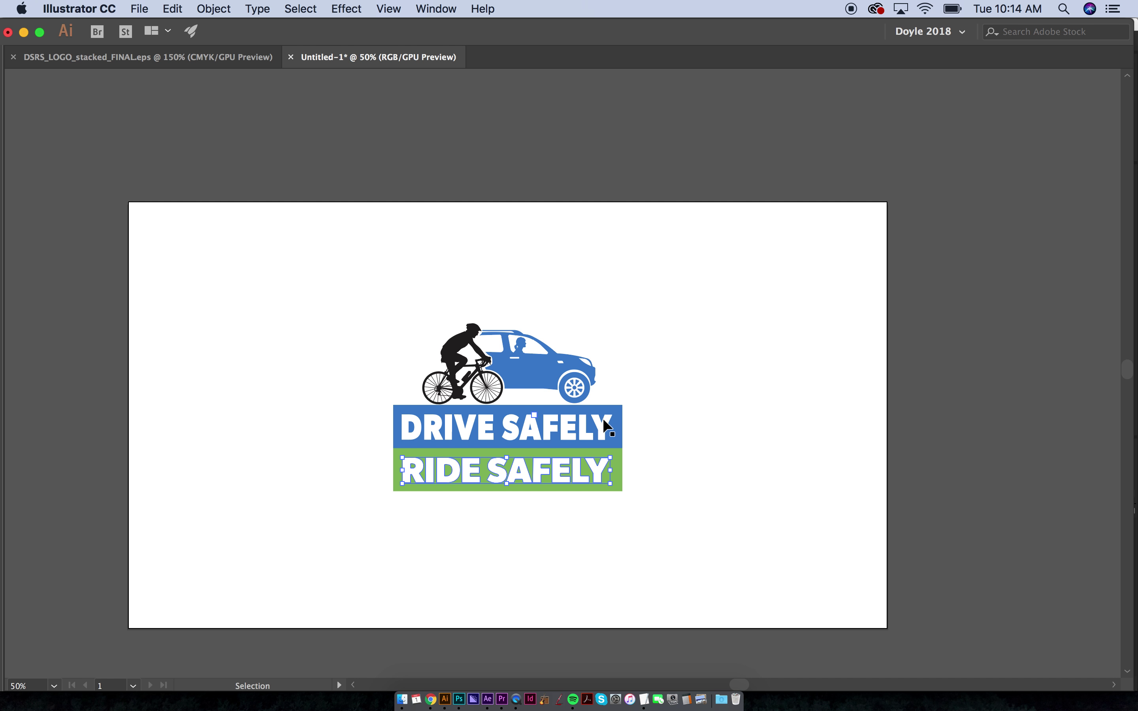
{"action": "left_click", "coordinate": [621, 429]}
{"action": "key", "text": "super+equal"}
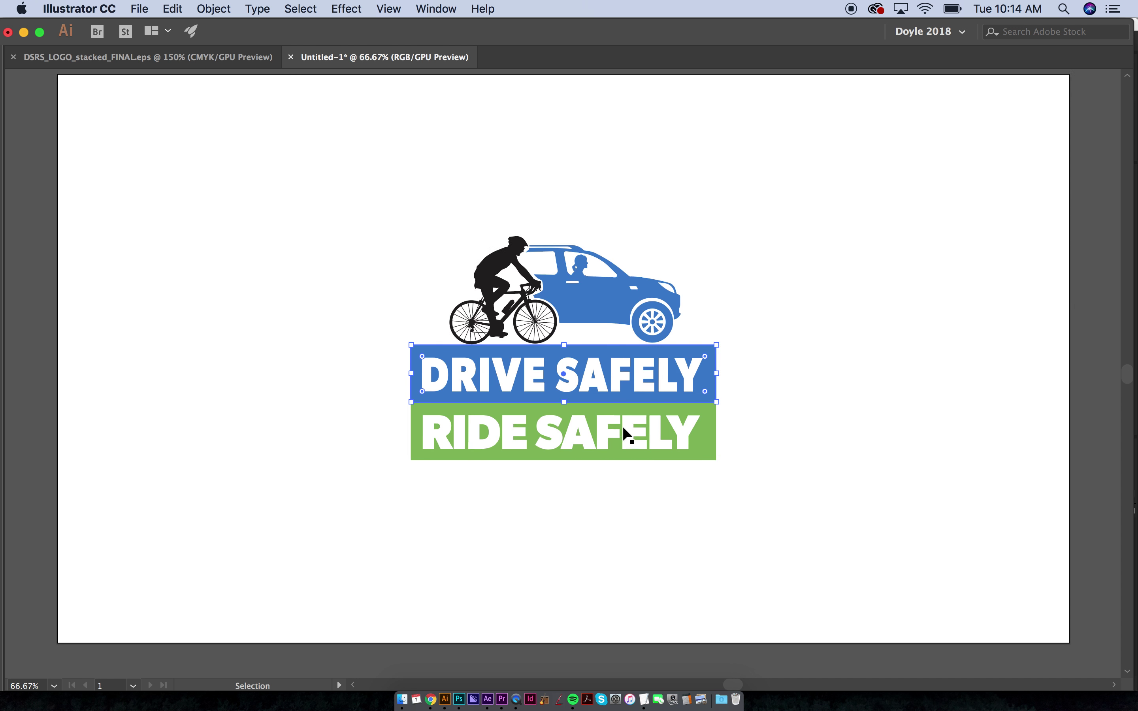
{"action": "key", "text": "Tab"}
{"action": "left_click_drag", "start_coordinate": [664, 392], "coordinate": [555, 392]}
{"action": "left_click", "coordinate": [430, 355]}
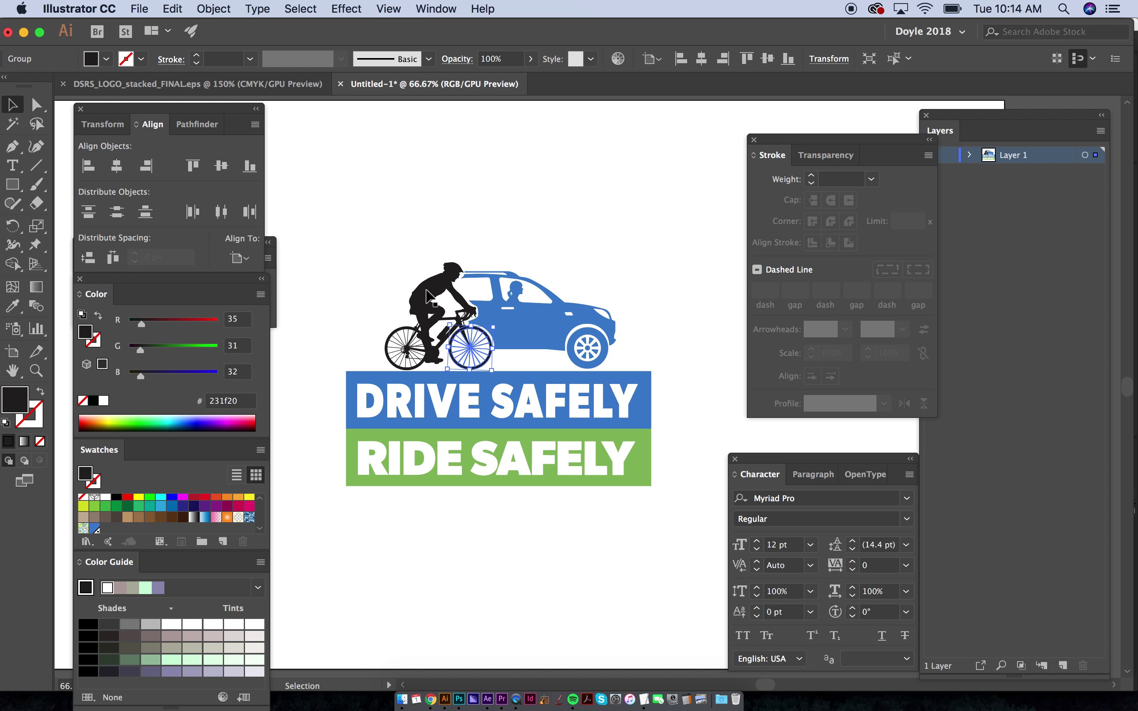
{"action": "left_click", "coordinate": [442, 409]}
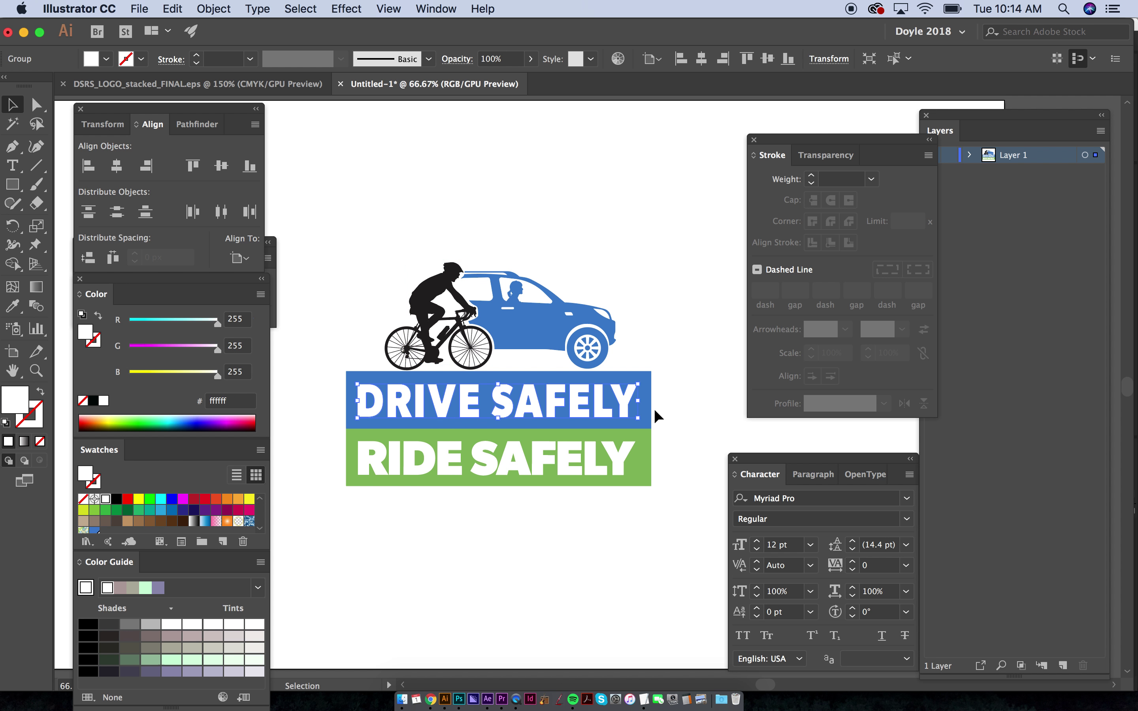
{"action": "left_click", "coordinate": [646, 440]}
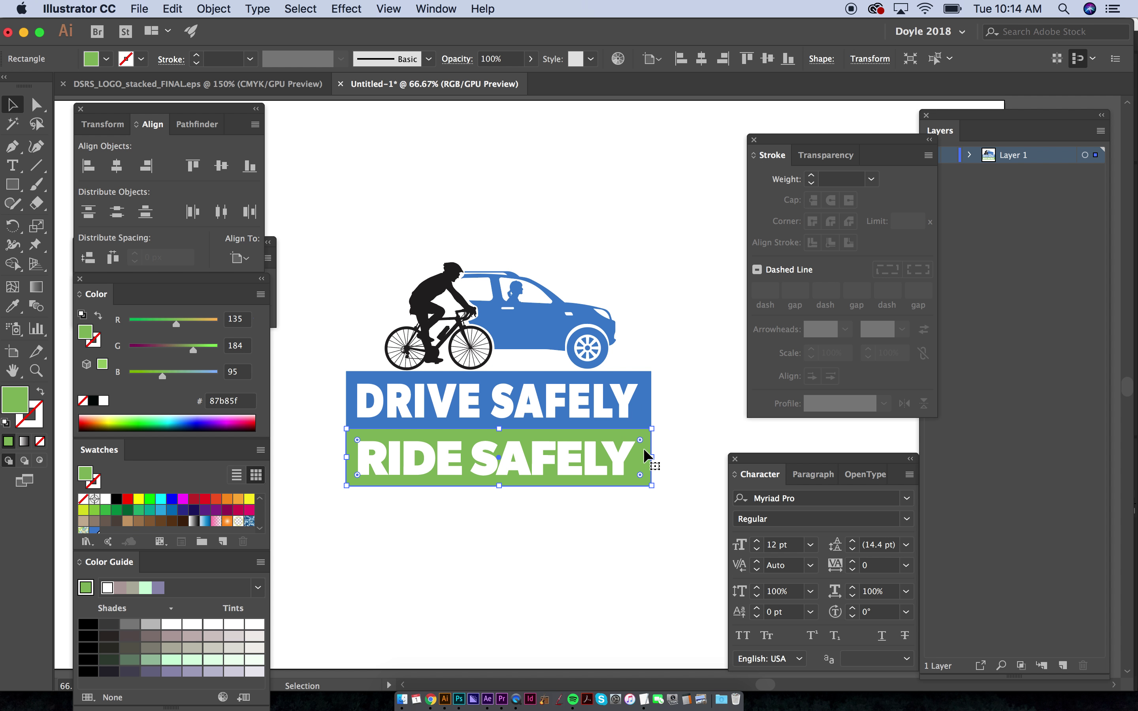
Step: Select all the logo artwork and split Layer 1 into individual sublayers with Release to Layers (Sequence)
{"action": "key", "text": "super+a"}
{"action": "left_click", "coordinate": [1101, 131]}
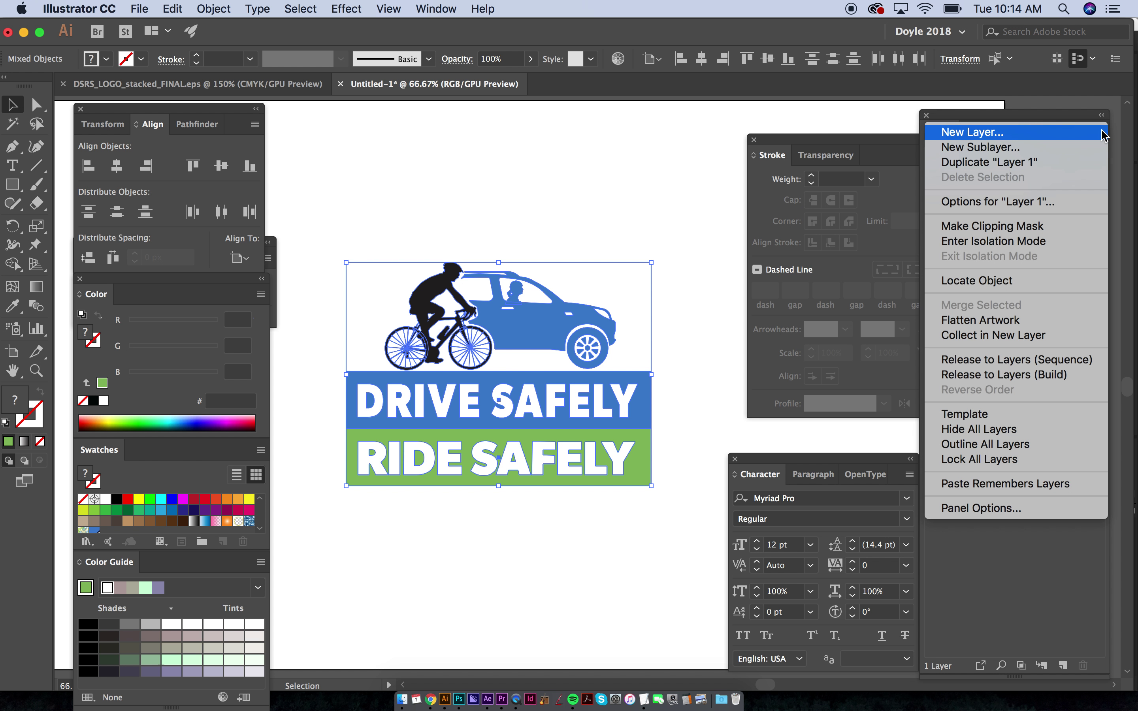
{"action": "left_click", "coordinate": [991, 362]}
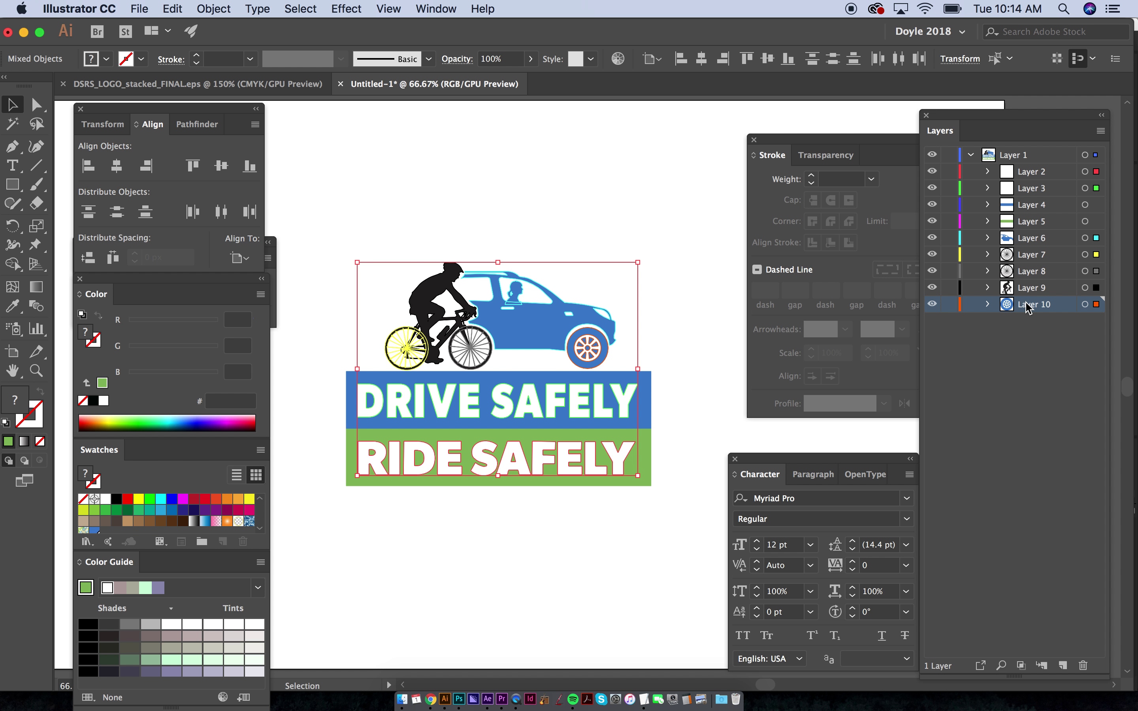
Step: Rename Layer 10 as "car wheel" and Layer 9 as "guy on bike"
{"action": "left_click", "coordinate": [588, 348]}
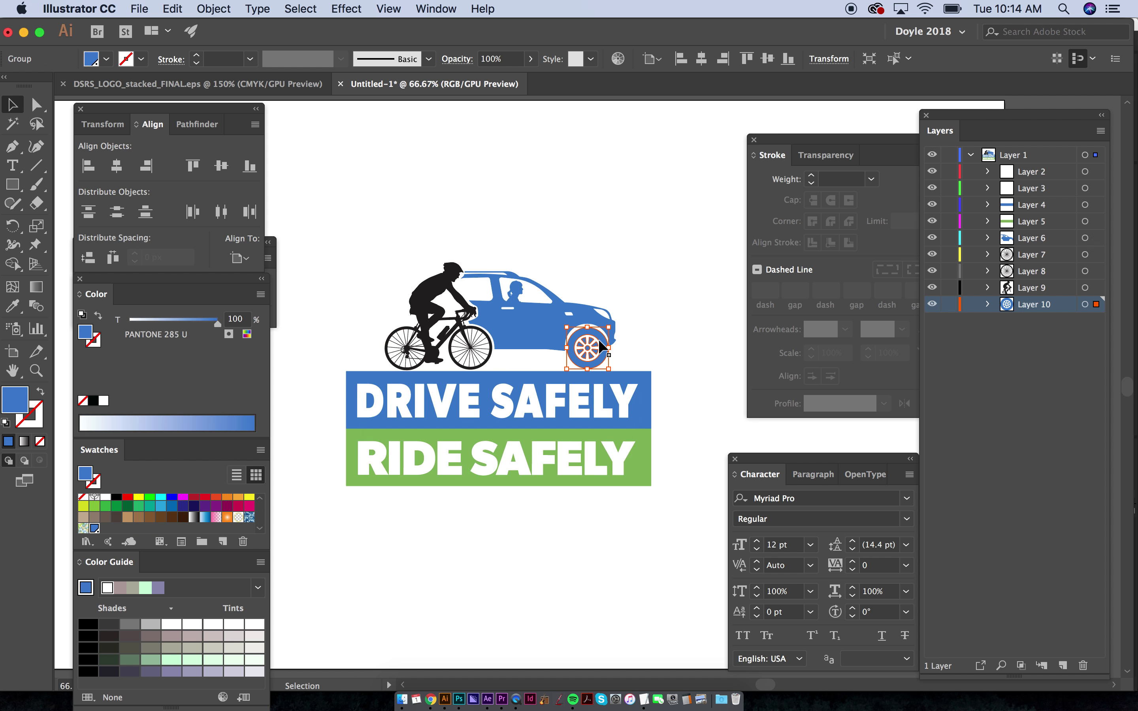
{"action": "double_click", "coordinate": [1032, 303]}
{"action": "type", "text": "War wheel"}
{"action": "double_click", "coordinate": [1031, 288]}
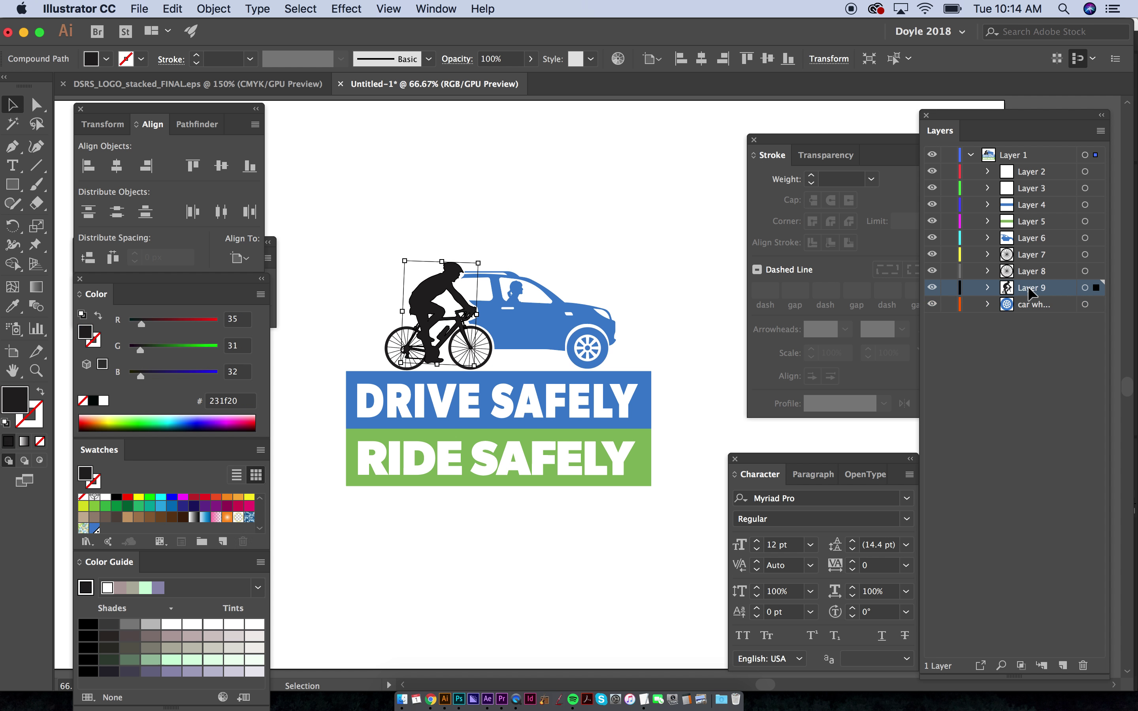
{"action": "type", "text": "guy on bike"}
{"action": "key", "text": "Return"}
Step: Rename Layer 8 as "bike front tire" and Layer 7 as "bike back tire"
{"action": "left_click", "coordinate": [1031, 278]}
{"action": "double_click", "coordinate": [1031, 275]}
{"action": "type", "text": "bik"}
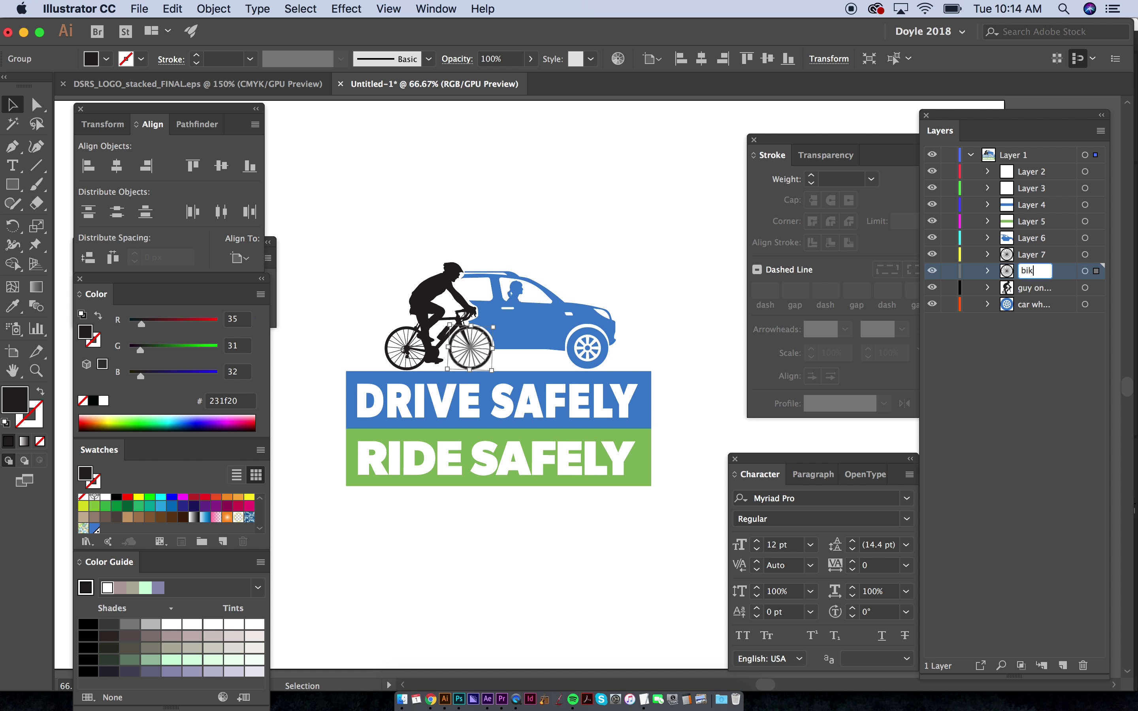
{"action": "type", "text": "e front tire"}
{"action": "key", "text": "Return"}
{"action": "double_click", "coordinate": [1030, 255]}
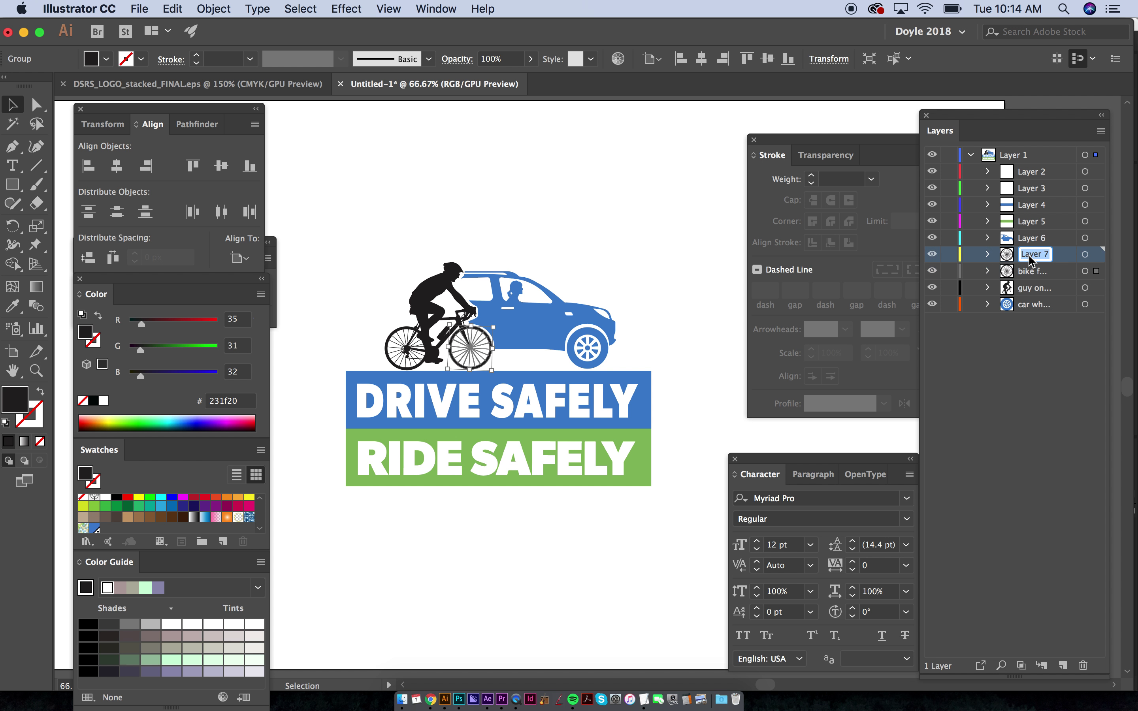
{"action": "type", "text": "bike back tire"}
{"action": "key", "text": "Return"}
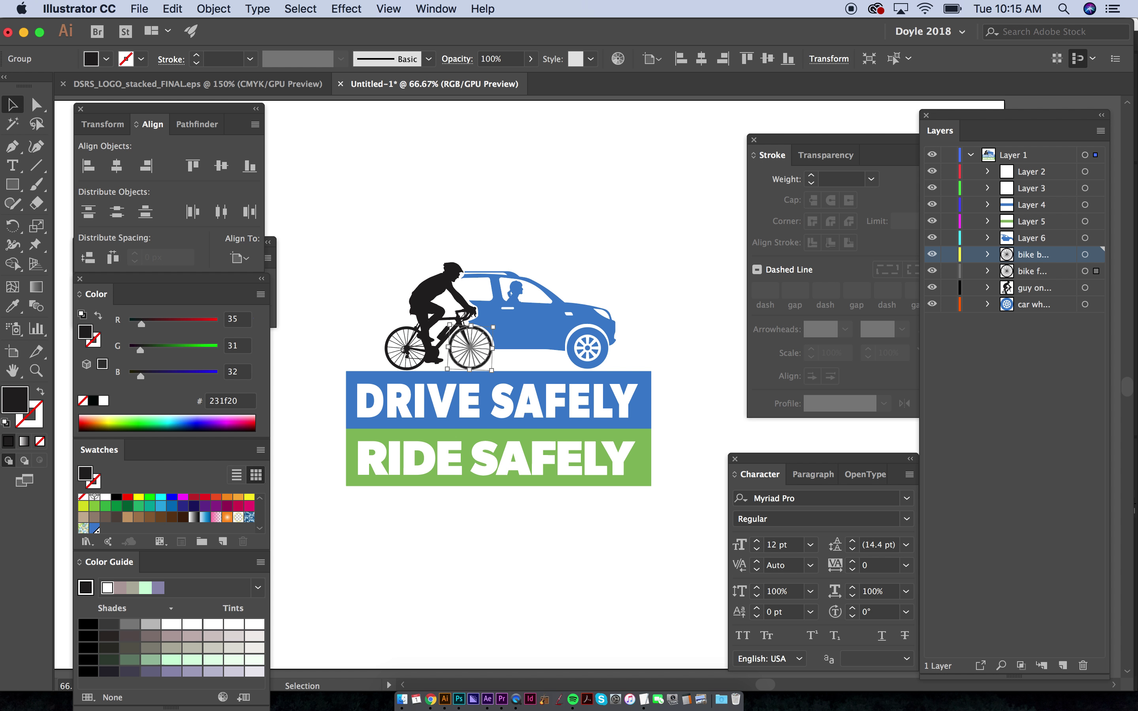
Step: Rename Layer 6 as "car" and Layer 5 as "green box"
{"action": "double_click", "coordinate": [1033, 239]}
{"action": "type", "text": "car"}
{"action": "key", "text": "Return"}
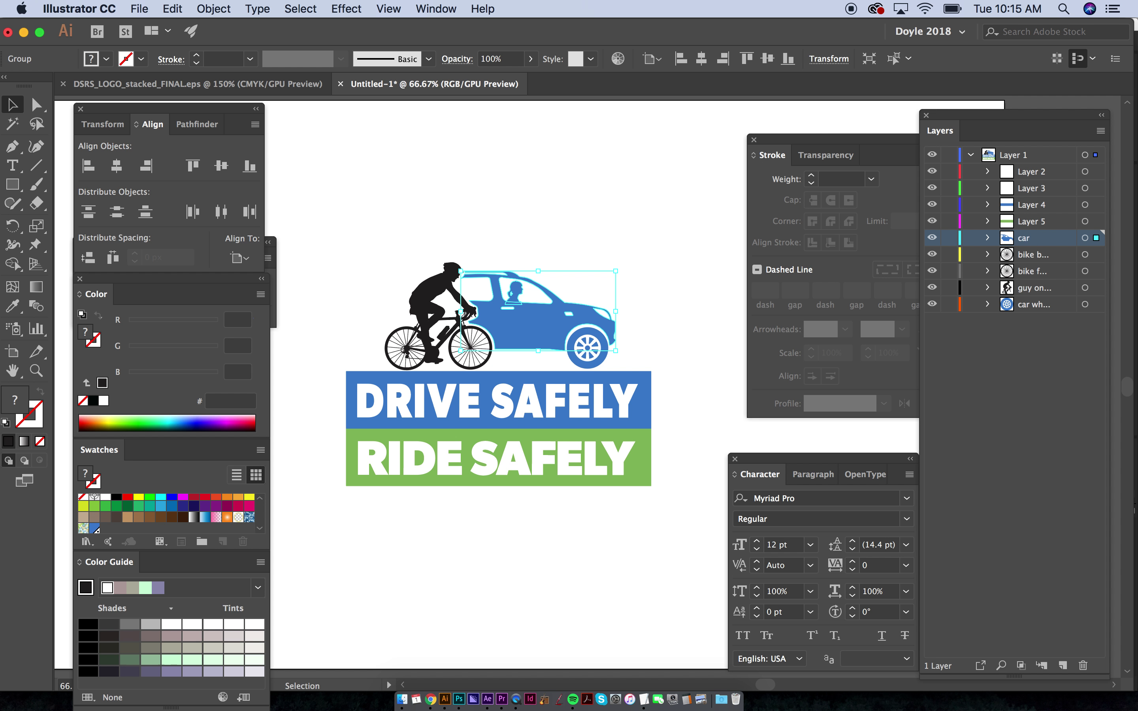
{"action": "left_click", "coordinate": [1031, 222]}
{"action": "double_click", "coordinate": [1031, 222]}
{"action": "type", "text": "g"}
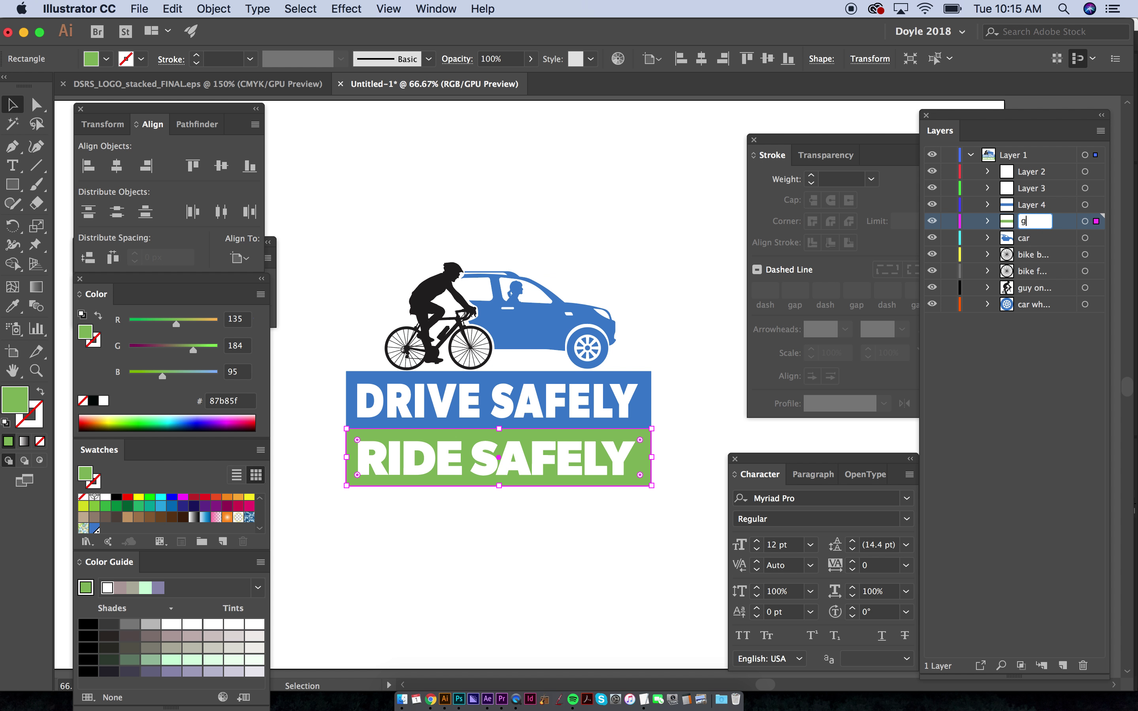
{"action": "type", "text": "reen box"}
Step: Rename Layer 4 as "blue box" and Layer 3 as "drive safely"
{"action": "double_click", "coordinate": [1031, 205]}
{"action": "type", "text": "blue box"}
{"action": "left_click", "coordinate": [1031, 188]}
{"action": "double_click", "coordinate": [1031, 188]}
{"action": "type", "text": "drive safely"}
{"action": "key", "text": "Return"}
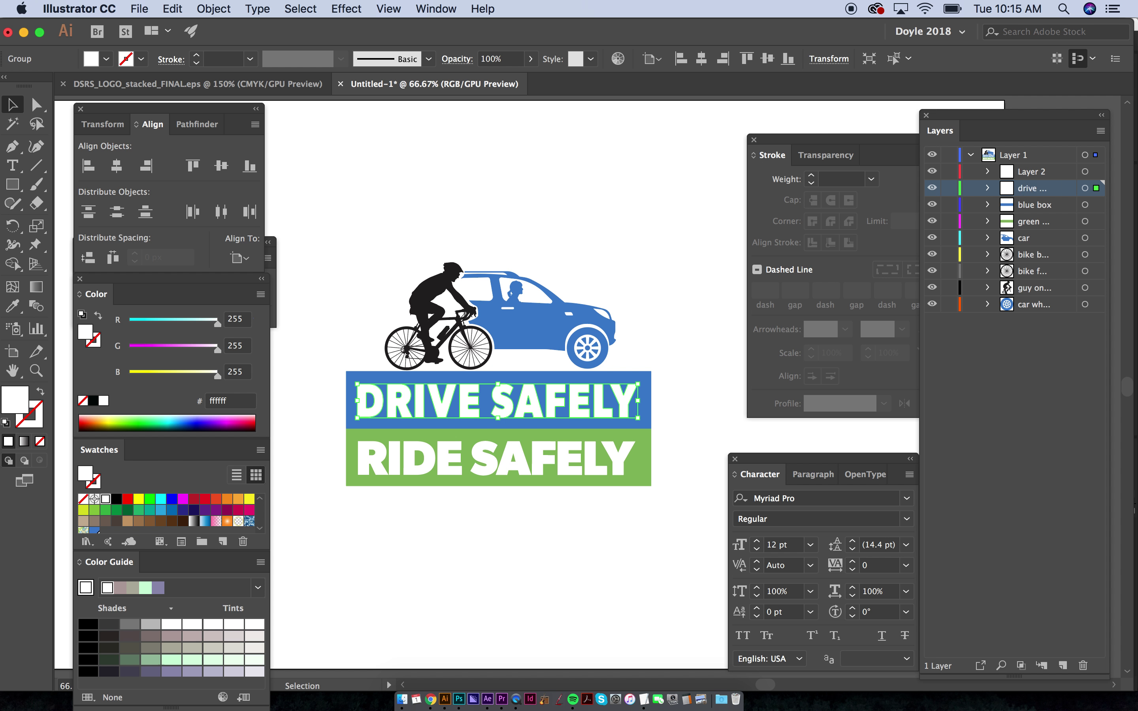
Step: Rename Layer 2 as "ride safely"
{"action": "double_click", "coordinate": [1032, 171]}
{"action": "type", "text": "ride safely"}
{"action": "key", "text": "Return"}
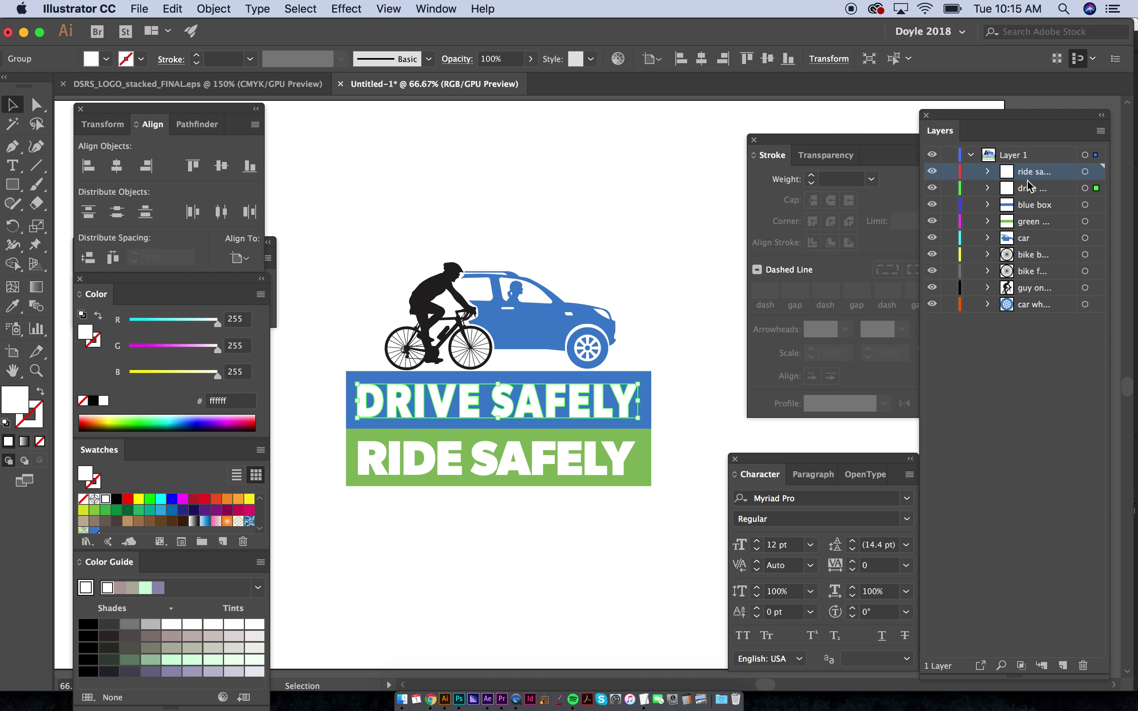
Step: Try moving all the named sublayers out of Layer 1 to the top level, and undo the move
{"action": "left_click", "coordinate": [1022, 305], "text": "shift"}
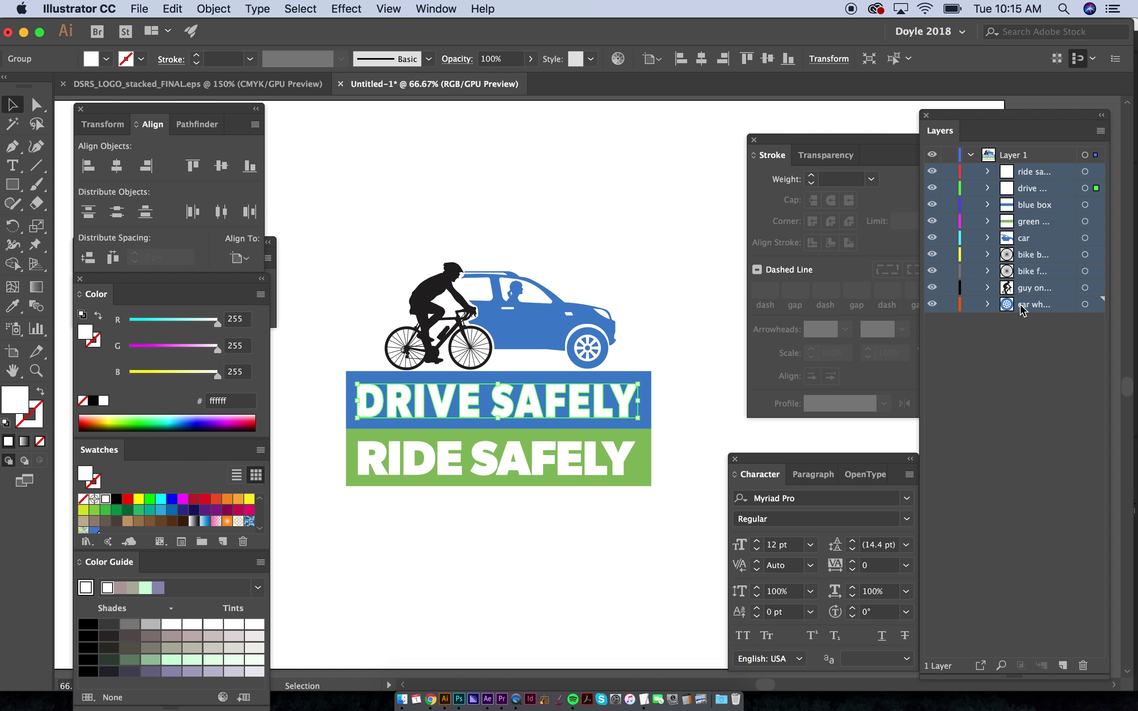
{"action": "left_click_drag", "start_coordinate": [1021, 304], "coordinate": [1015, 370]}
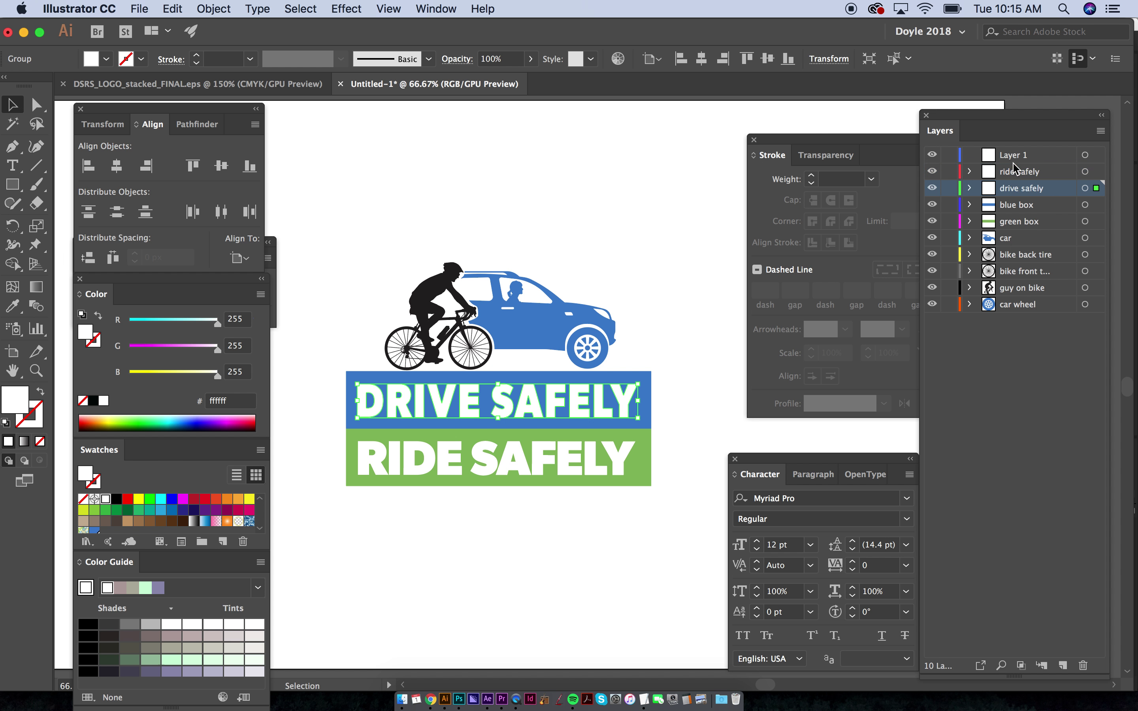
{"action": "key", "text": "ctrl+z"}
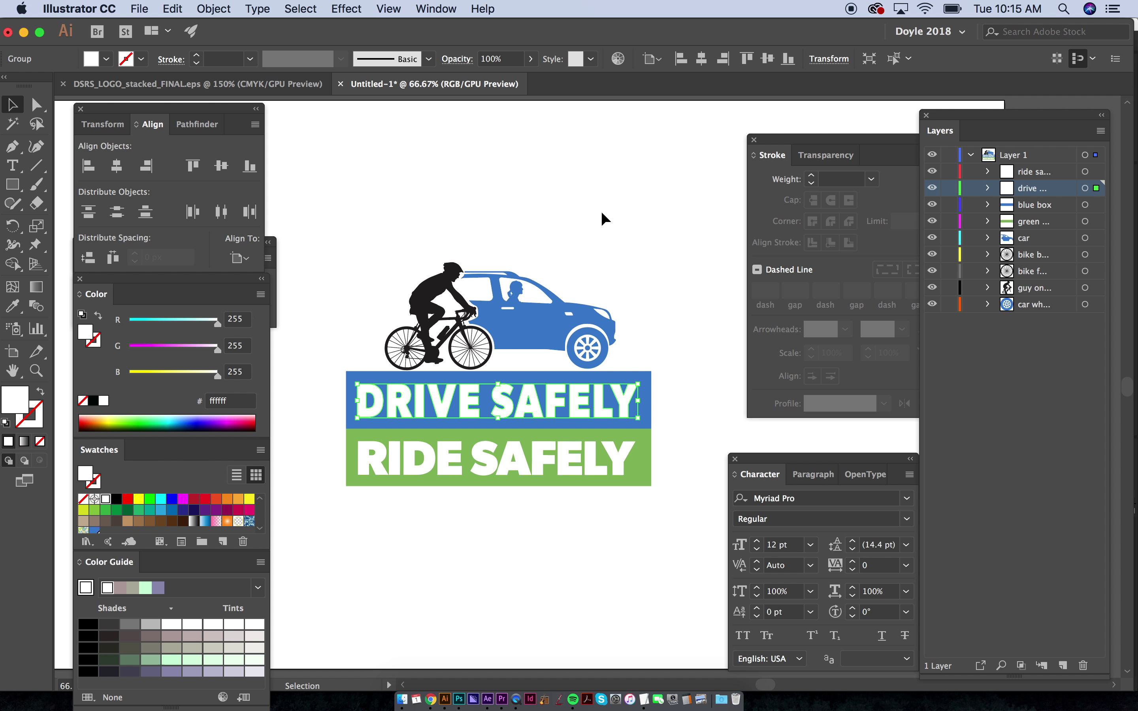
Step: Start saving the document as ridesafely_logo.ai in the drive 80 studios (Mac) folder, creating a new RIDESAFELY folder there
{"action": "key", "text": "super+s"}
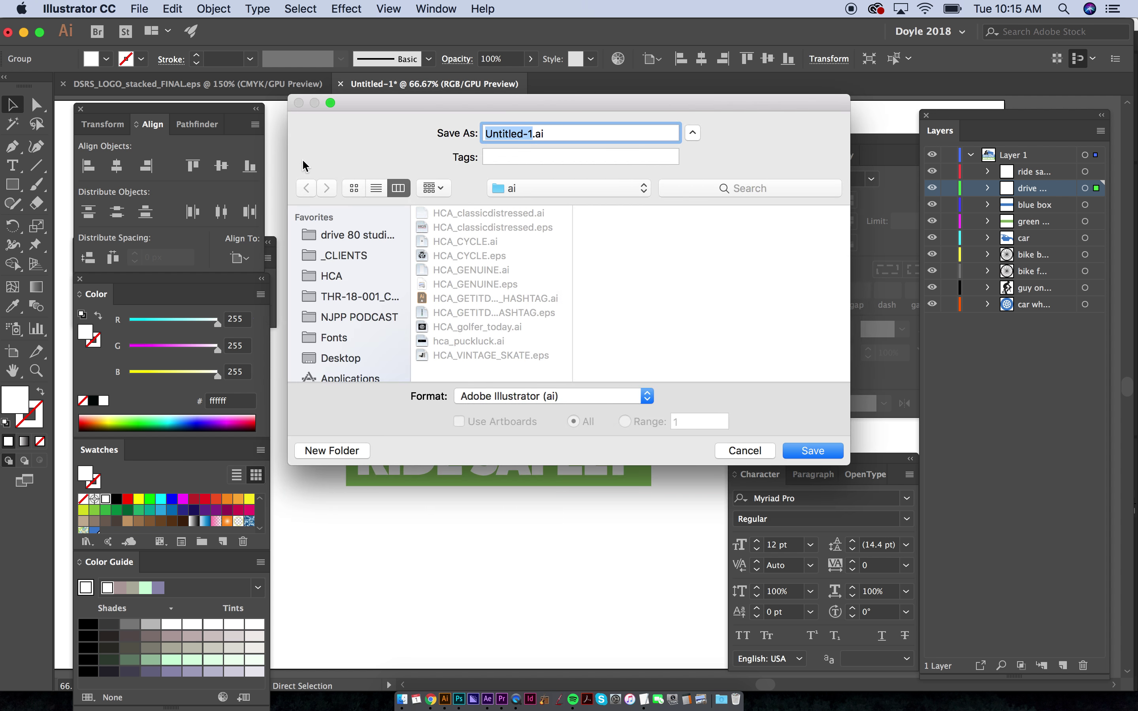
{"action": "left_click", "coordinate": [339, 236]}
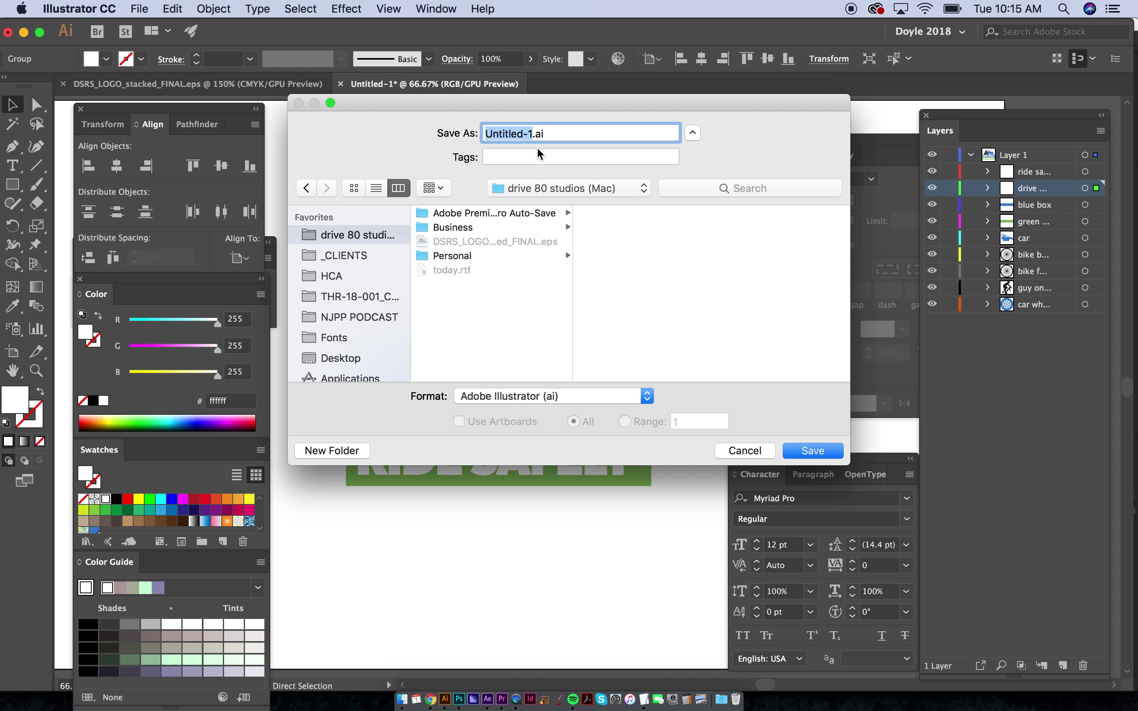
{"action": "type", "text": "ridesafely_logo"}
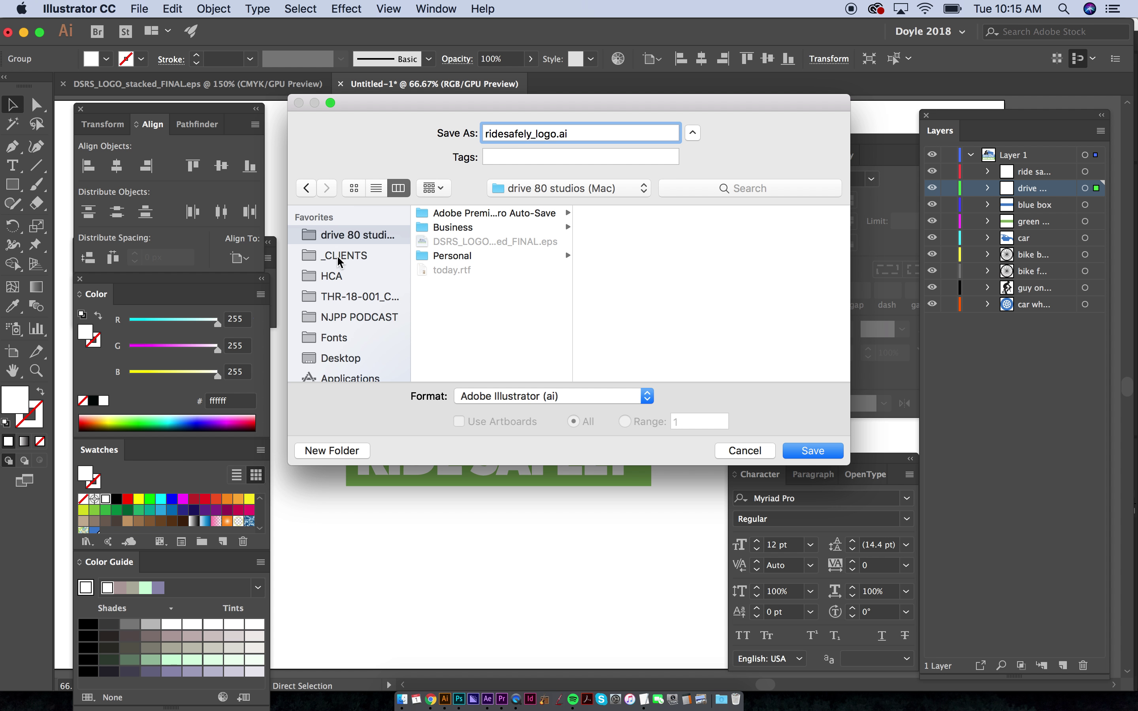
{"action": "left_click", "coordinate": [345, 451]}
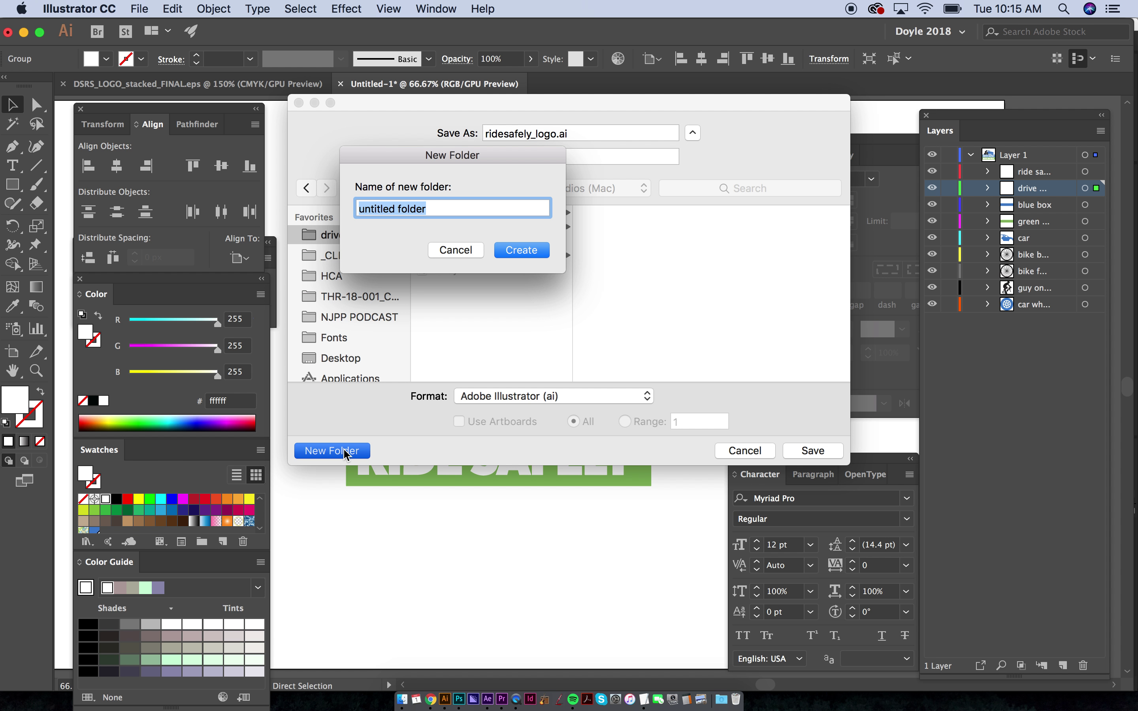
{"action": "type", "text": "RIDESAFELY"}
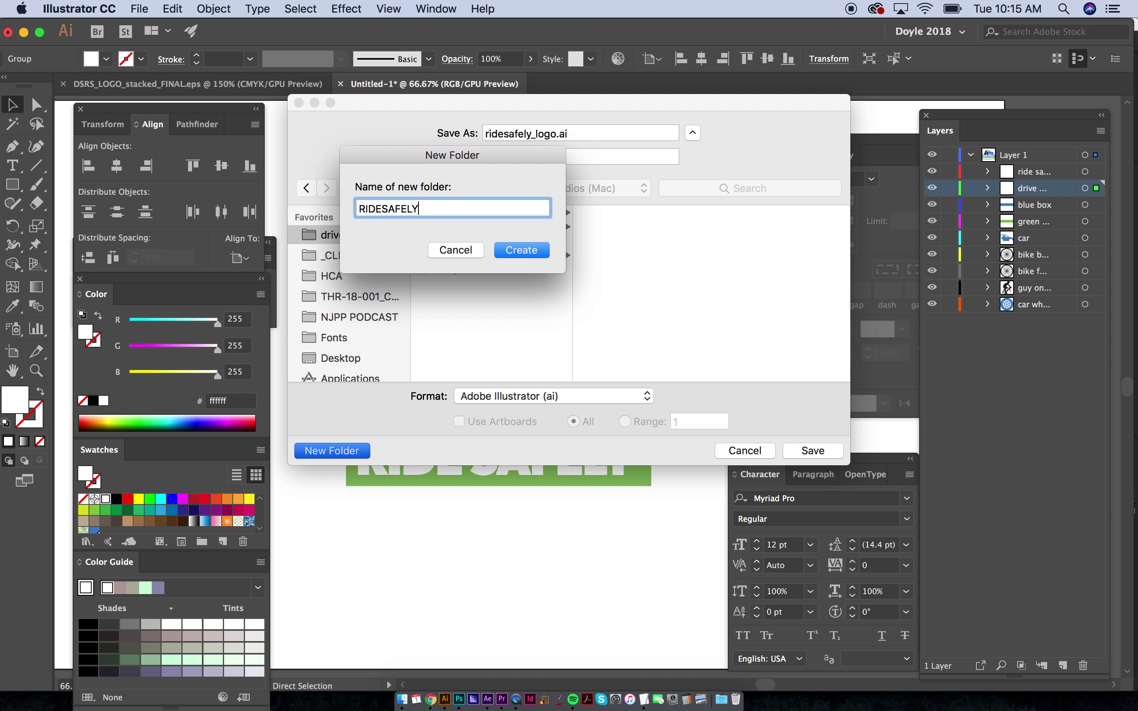
{"action": "key", "text": "Return"}
Step: Create an _assets folder with an ai folder inside it under RIDESAFELY, and save the file there in Illustrator CC version
{"action": "key", "text": "super+shift+n"}
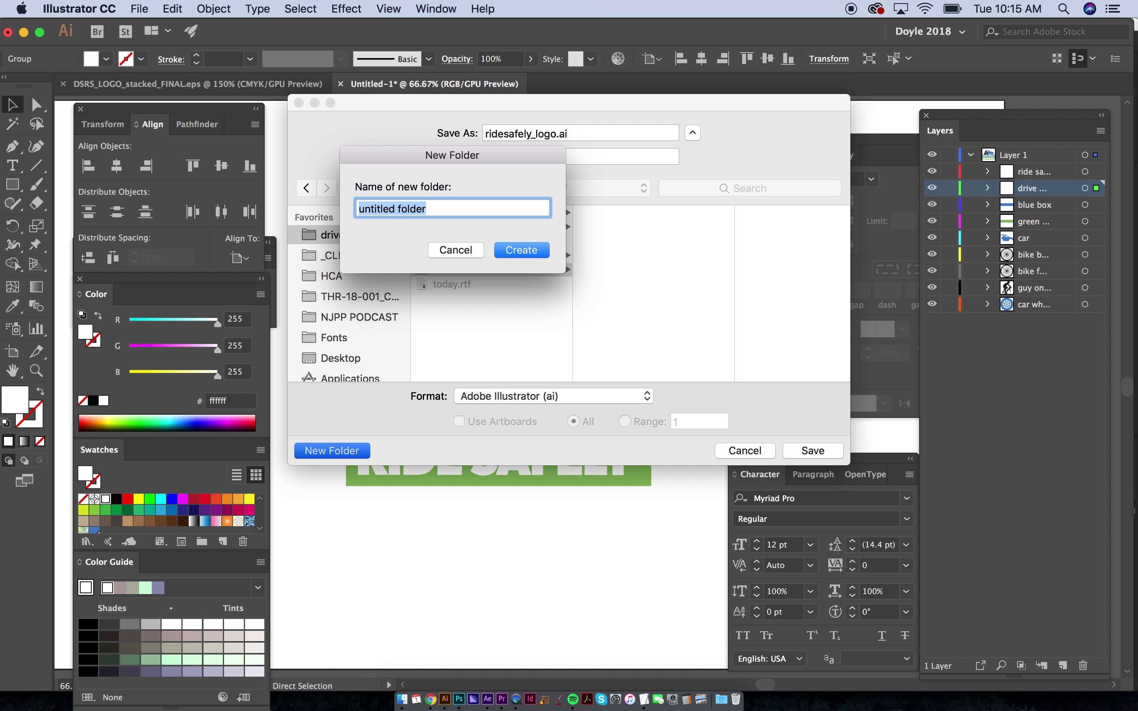
{"action": "type", "text": "_assets"}
{"action": "key", "text": "Return"}
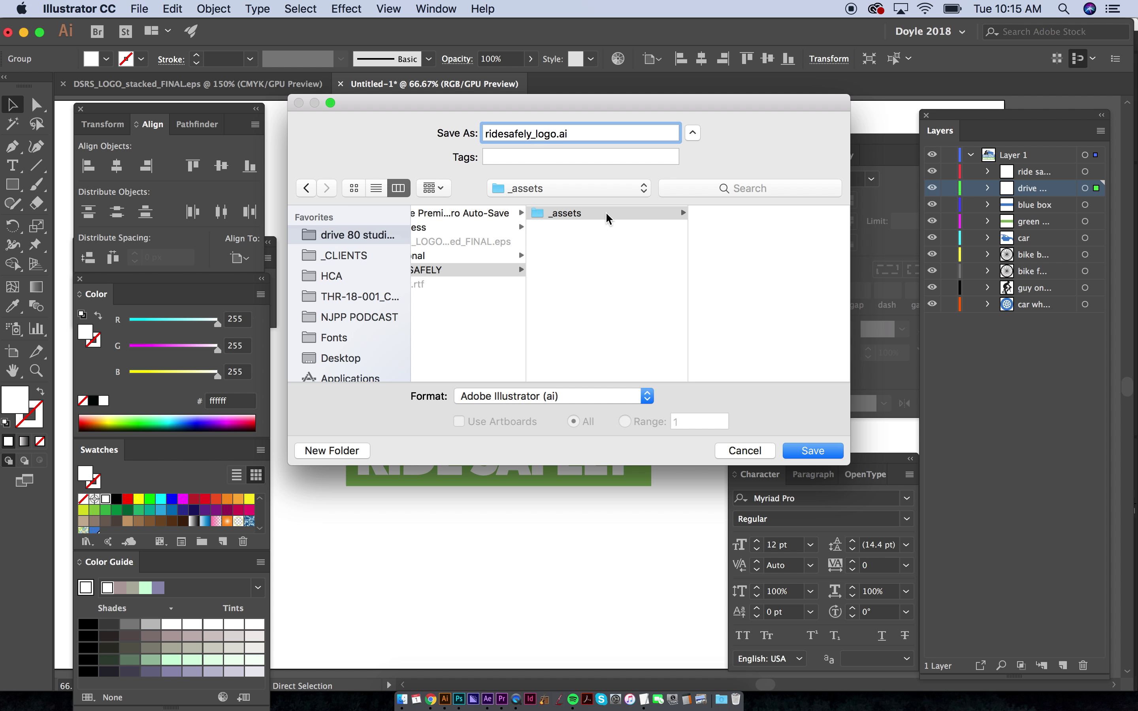
{"action": "key", "text": "super+shift+n"}
{"action": "type", "text": "ai"}
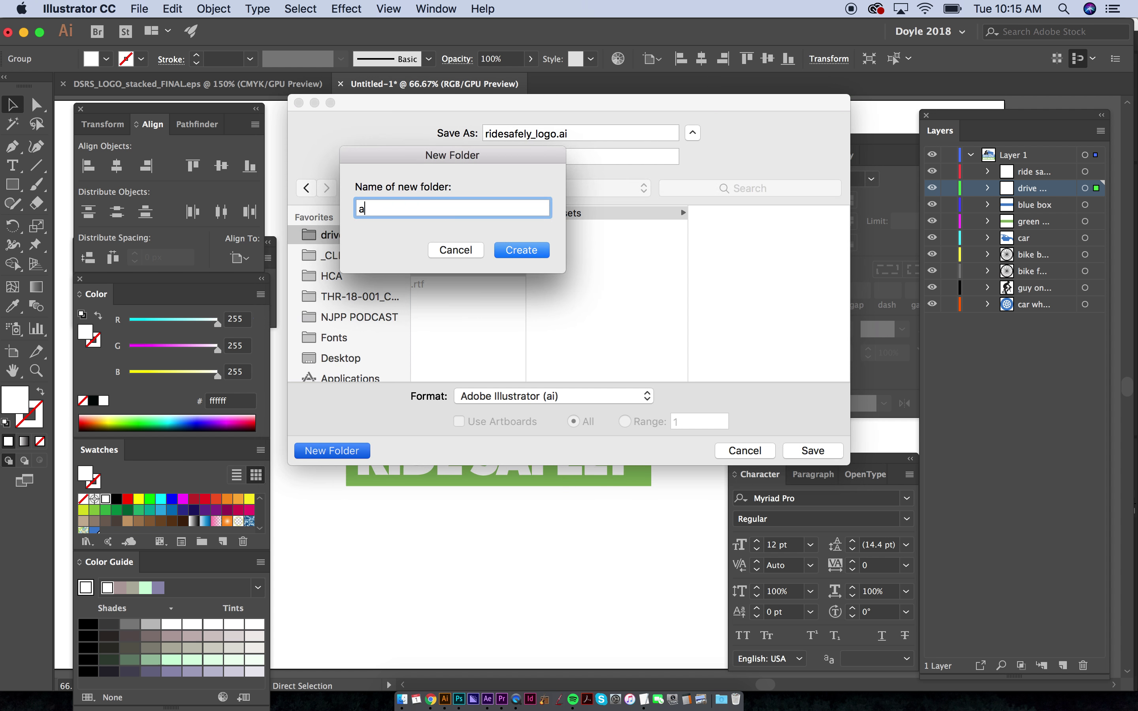
{"action": "key", "text": "Return"}
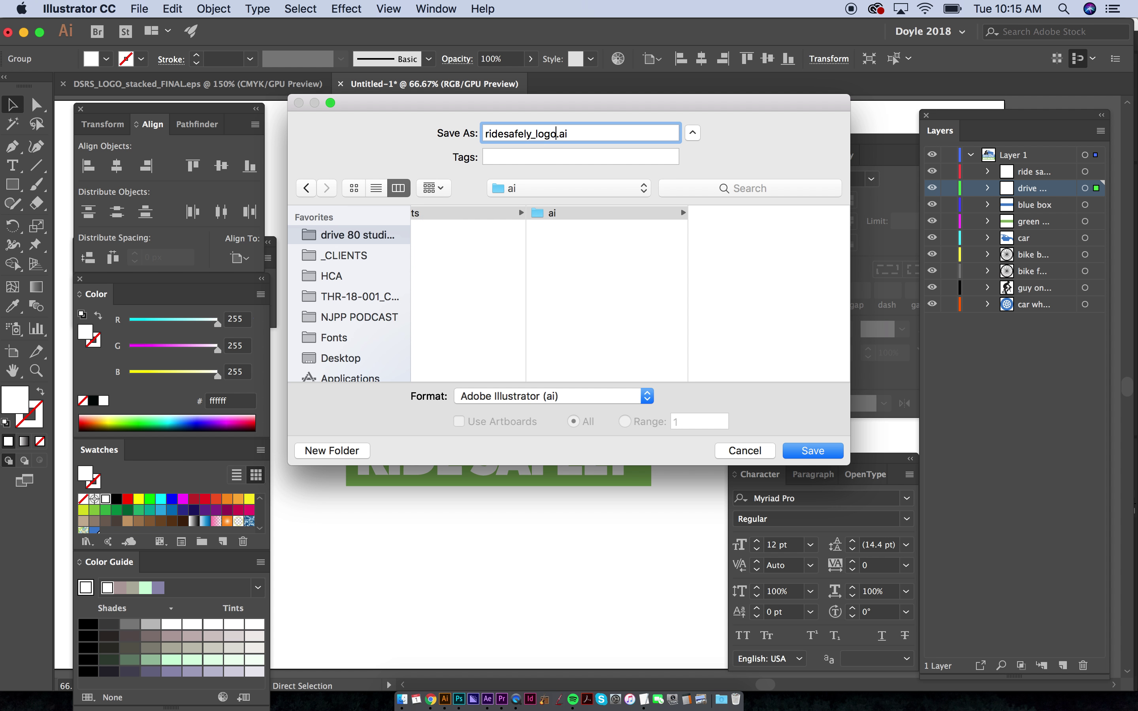
{"action": "left_click", "coordinate": [812, 450]}
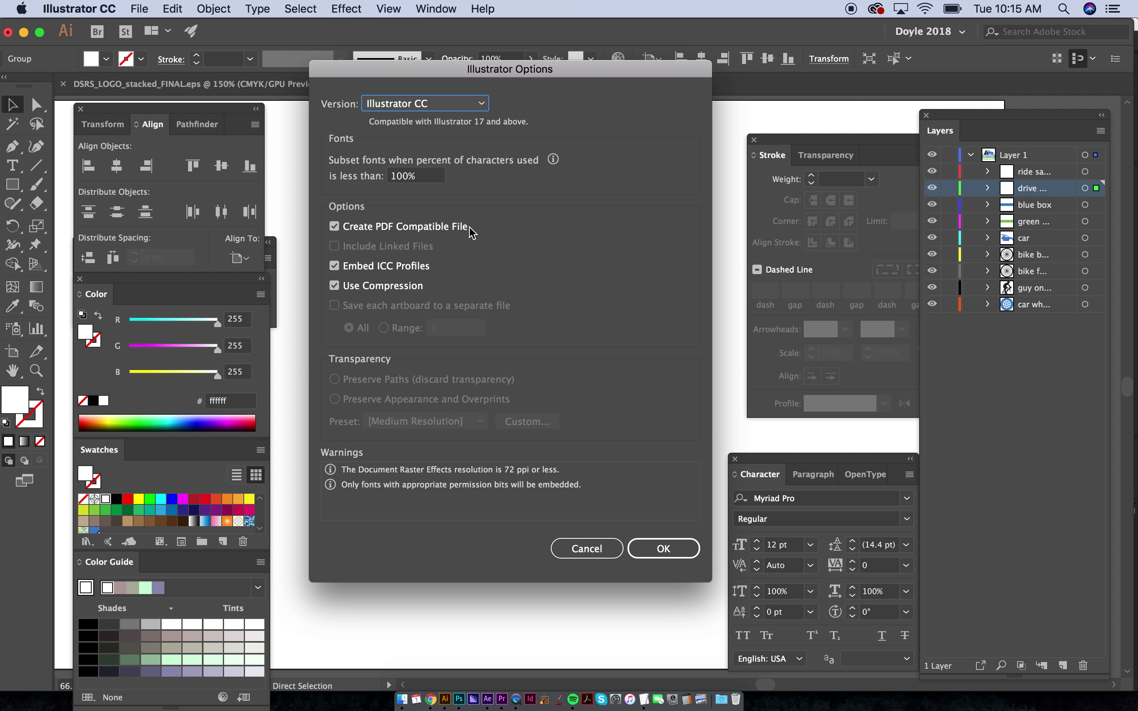
{"action": "left_click", "coordinate": [655, 547]}
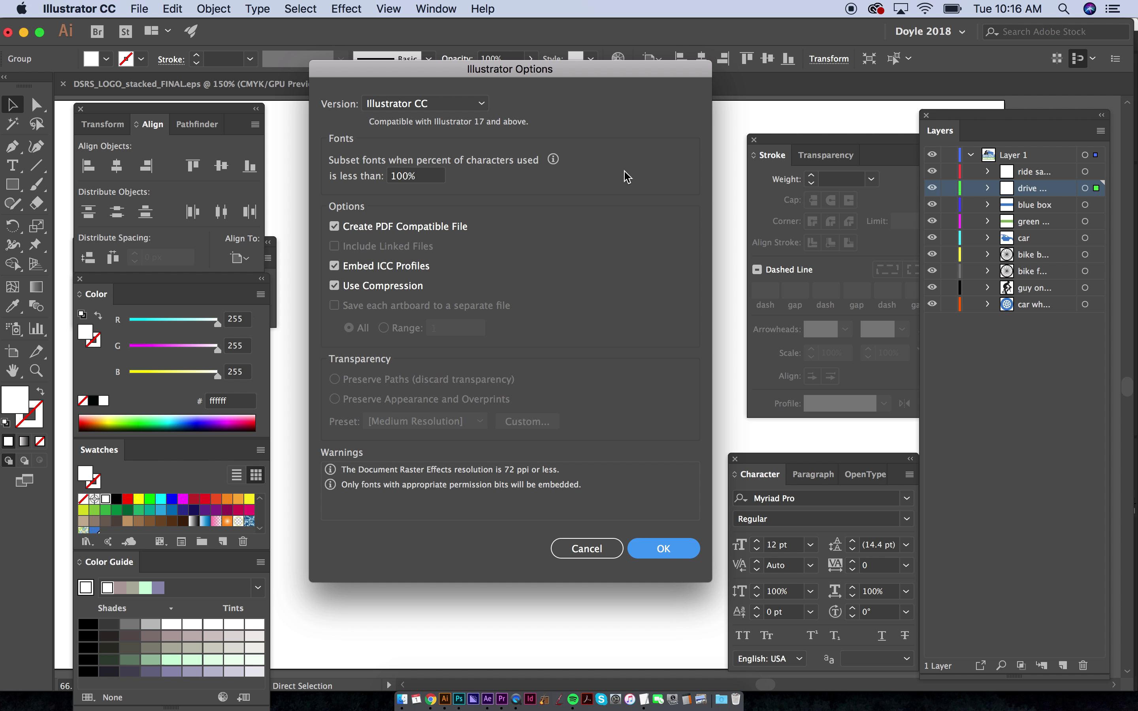
Step: Switch to Finder and select ridesafely_logo.ai in the RIDESAFELY/_assets/ai folder of drive 80 studios (Mac)
{"action": "key", "text": "super+Tab"}
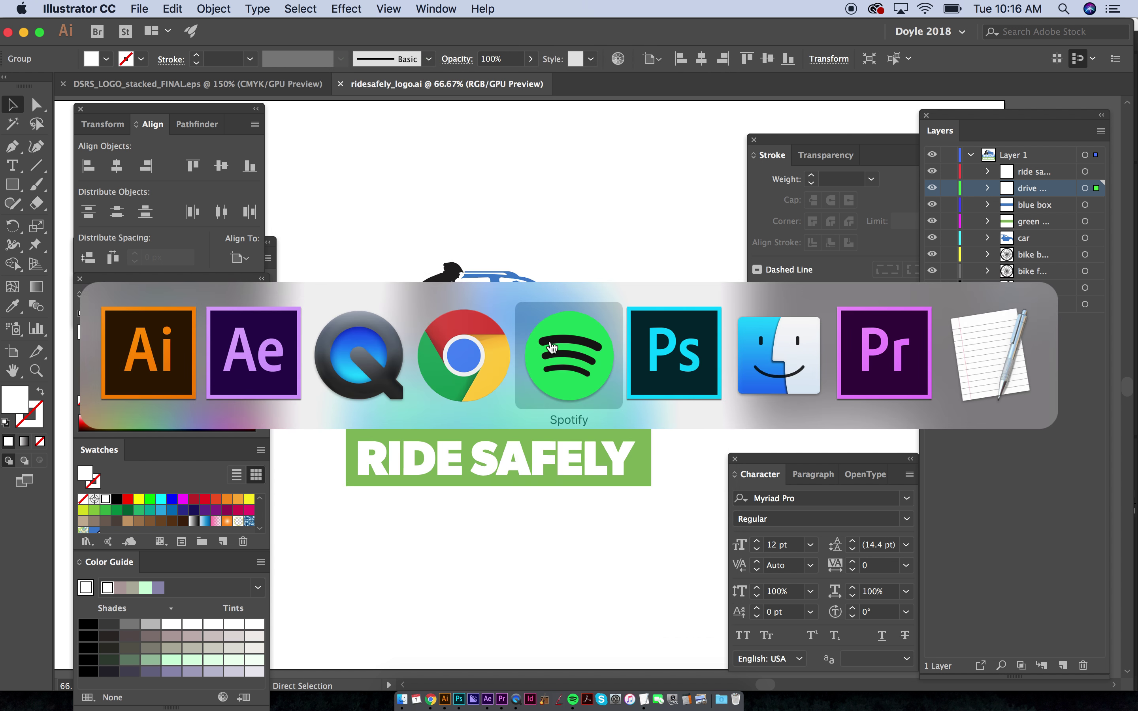
{"action": "left_click", "coordinate": [755, 360]}
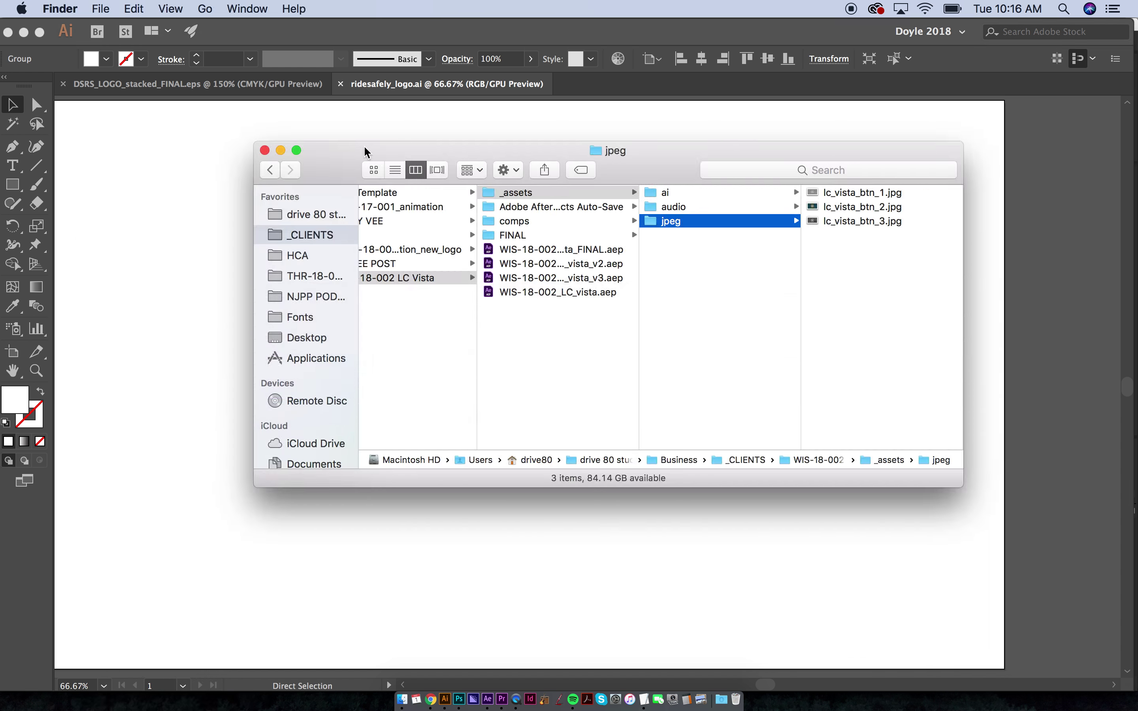
{"action": "left_click", "coordinate": [292, 236]}
{"action": "left_click", "coordinate": [301, 215]}
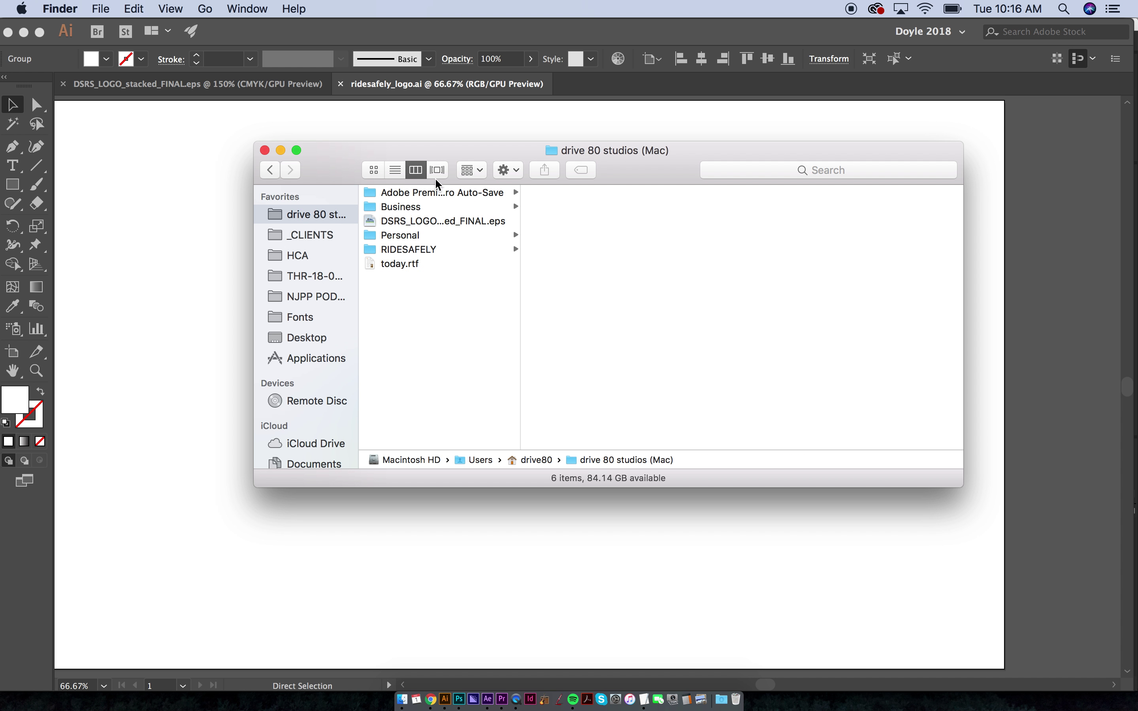
{"action": "left_click", "coordinate": [407, 249]}
{"action": "left_click", "coordinate": [585, 193]}
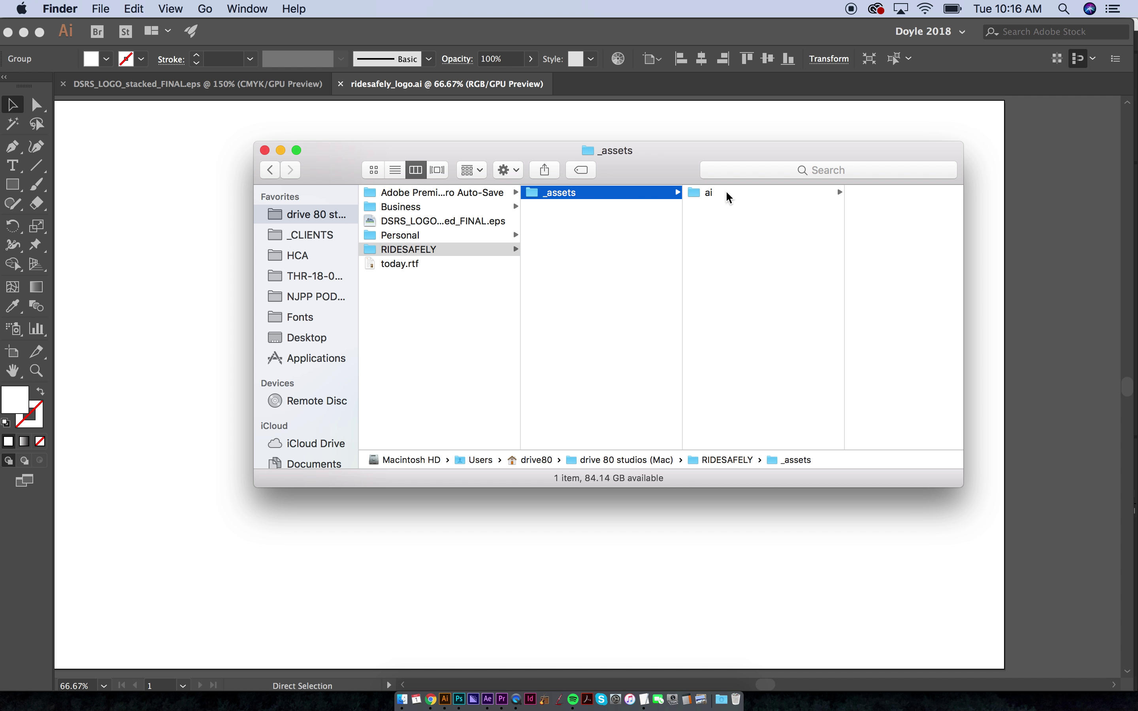
{"action": "left_click", "coordinate": [729, 193]}
{"action": "left_click", "coordinate": [847, 193]}
Step: Switch to After Effects and import ridesafely_logo.ai from the Finder window into the project
{"action": "key", "text": "super+Tab"}
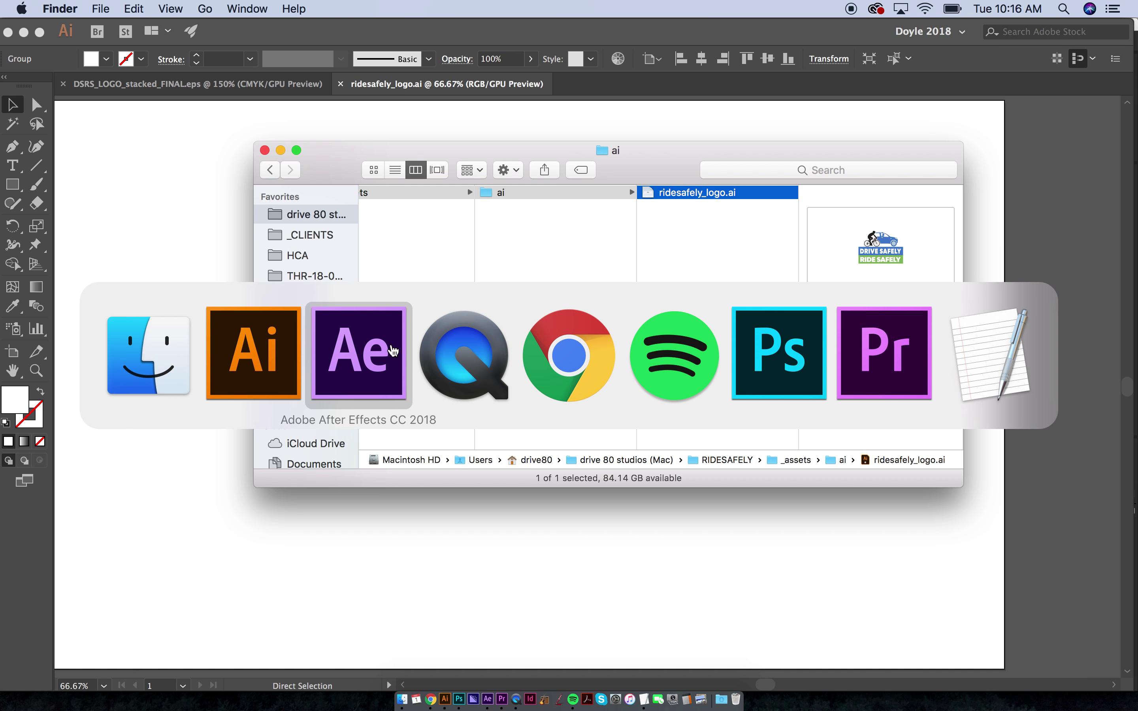
{"action": "left_click", "coordinate": [386, 348]}
{"action": "key", "text": "super+Tab"}
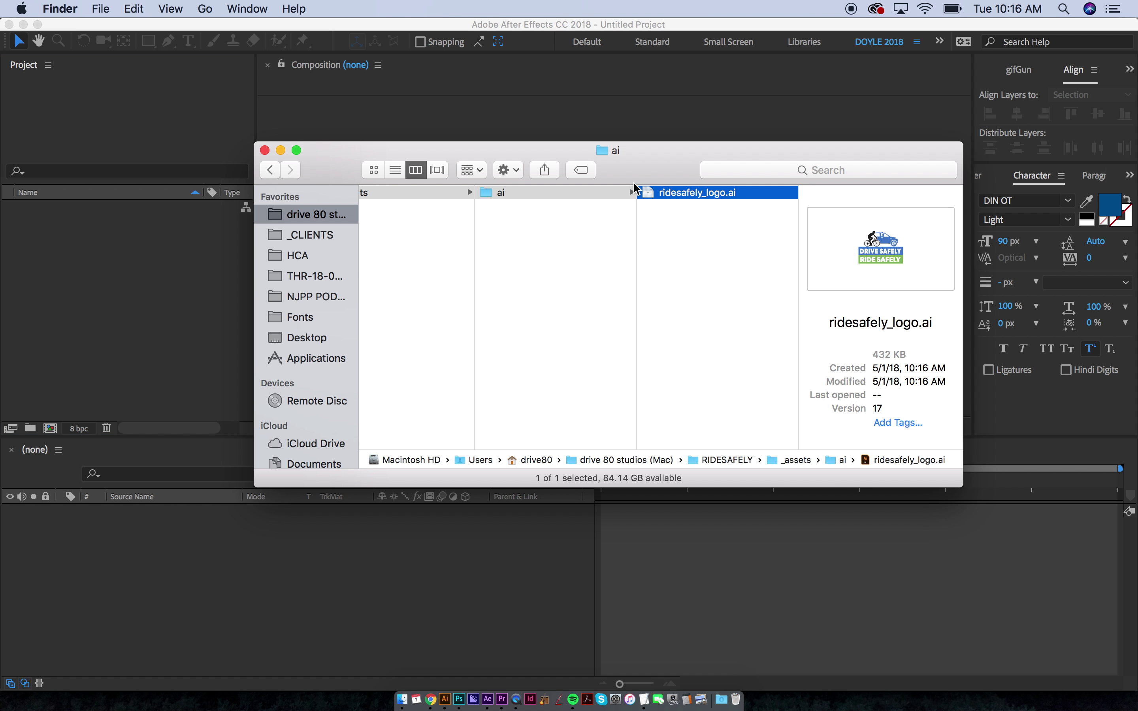
{"action": "left_click_drag", "start_coordinate": [653, 197], "coordinate": [141, 273]}
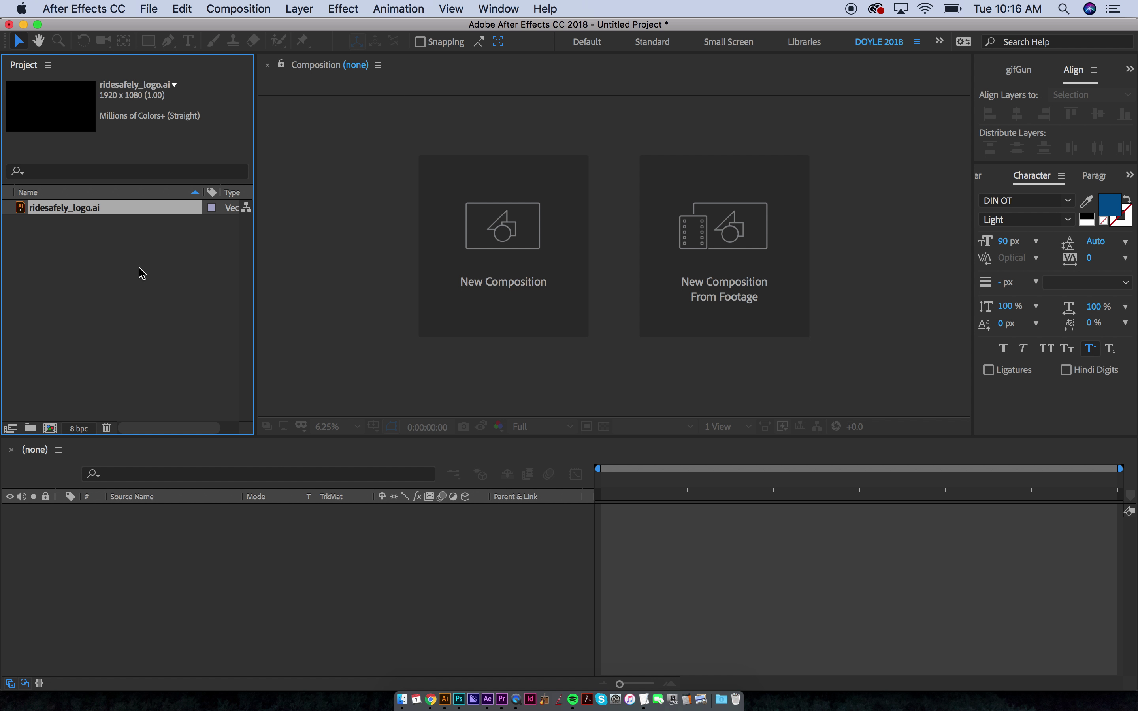
Step: Create a composition from the ridesafely_logo.ai footage
{"action": "left_click_drag", "start_coordinate": [33, 217], "coordinate": [109, 578]}
{"action": "key", "text": "period"}
{"action": "key", "text": "period"}
{"action": "key", "text": "period"}
{"action": "key", "text": "period"}
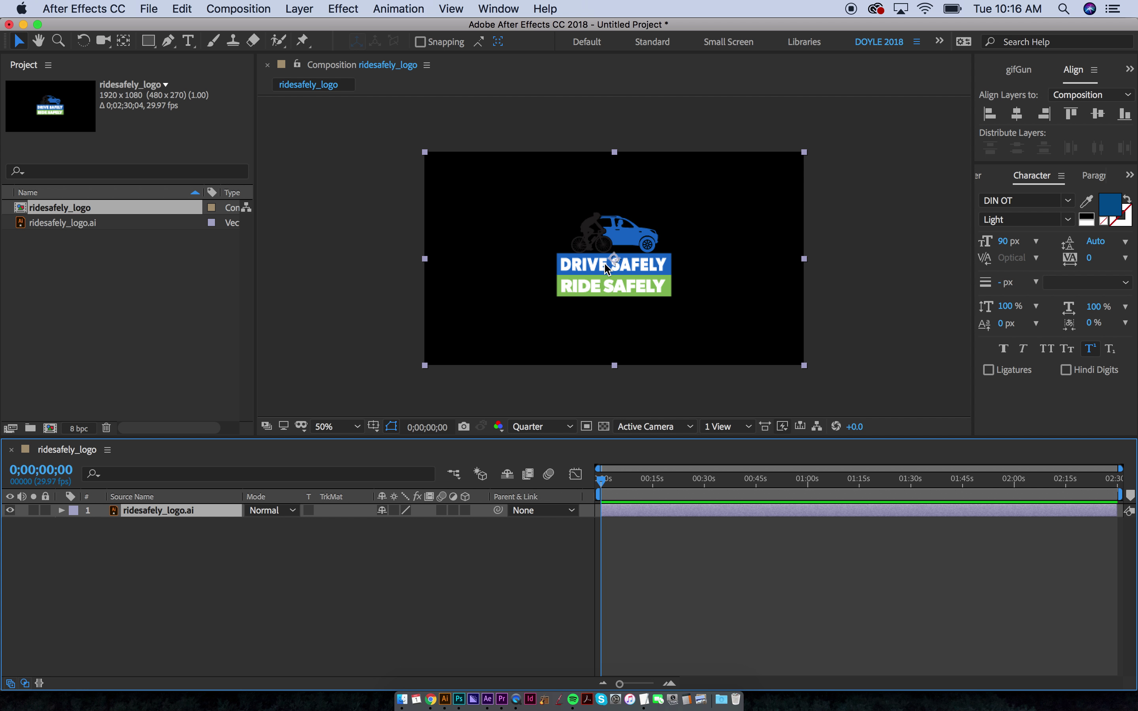
Step: Switch to Illustrator and move all the named sublayers, from ride safely to car wheel, out of Layer 1 to the top level
{"action": "key", "text": "super+Tab"}
{"action": "key", "text": "super+Tab"}
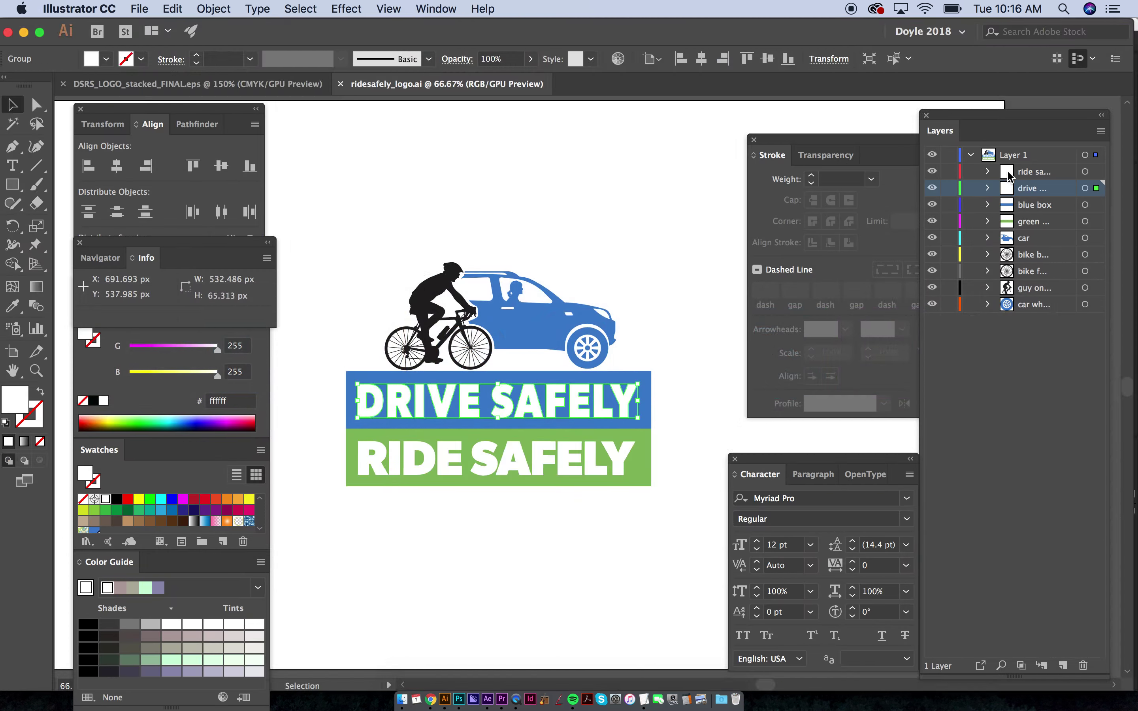
{"action": "left_click", "coordinate": [1011, 172]}
{"action": "left_click", "coordinate": [1032, 305], "text": "shift"}
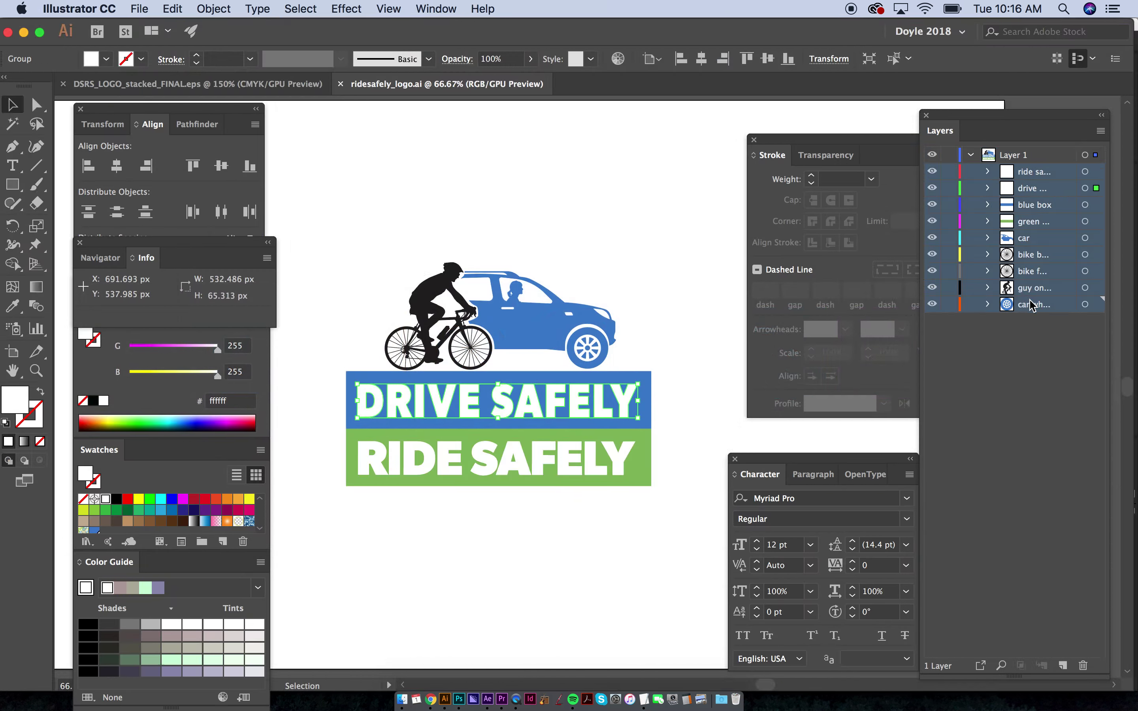
{"action": "left_click_drag", "start_coordinate": [1030, 308], "coordinate": [1016, 446]}
Step: Delete the empty Layer 1 and save the document
{"action": "left_click", "coordinate": [1010, 159]}
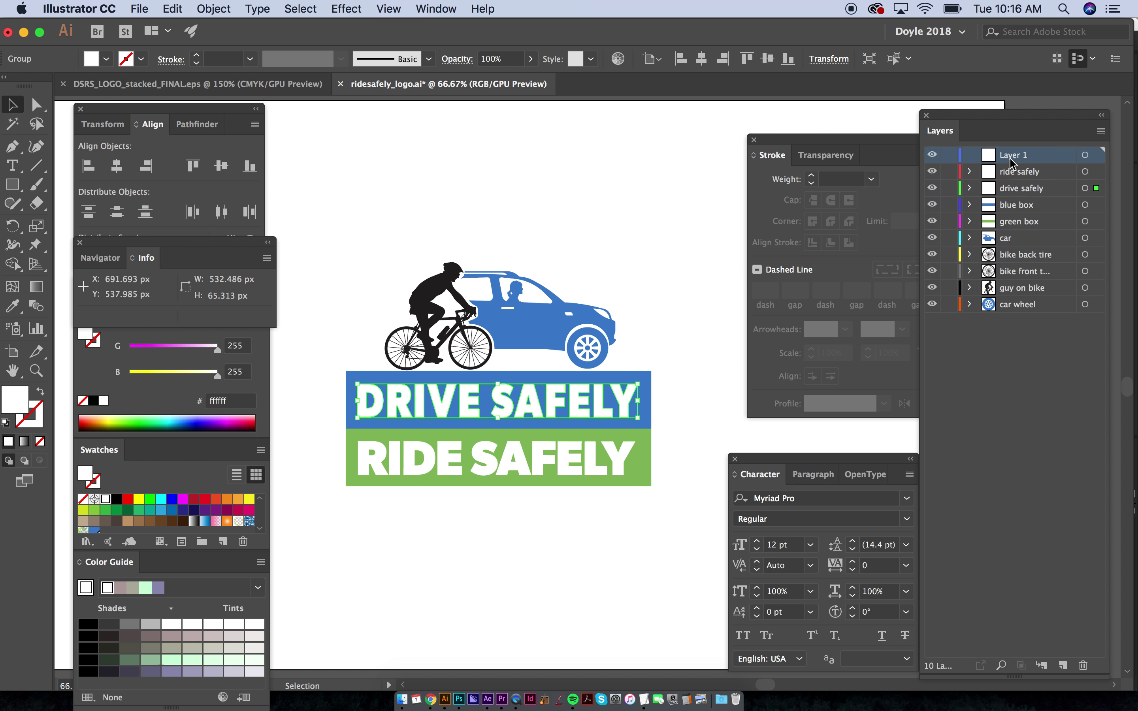
{"action": "left_click", "coordinate": [1083, 666]}
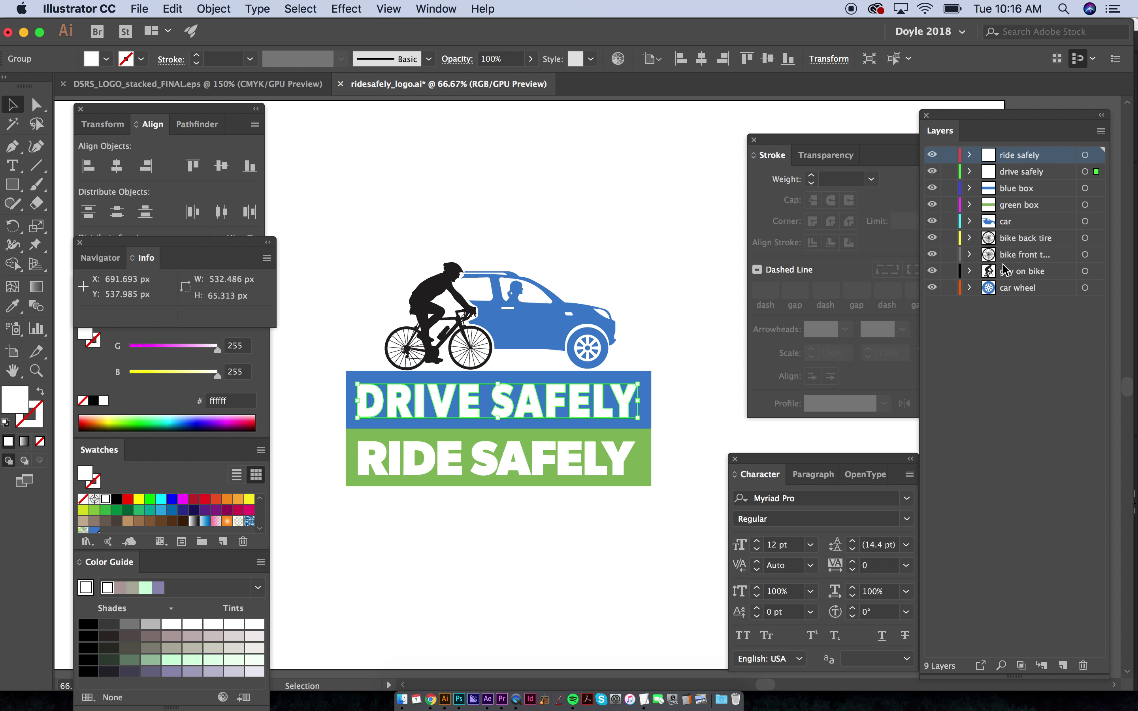
{"action": "key", "text": "super+s"}
Step: Switch to After Effects and delete the ridesafely_logo composition and the ridesafely_logo.ai footage from the project
{"action": "key", "text": "super+Tab"}
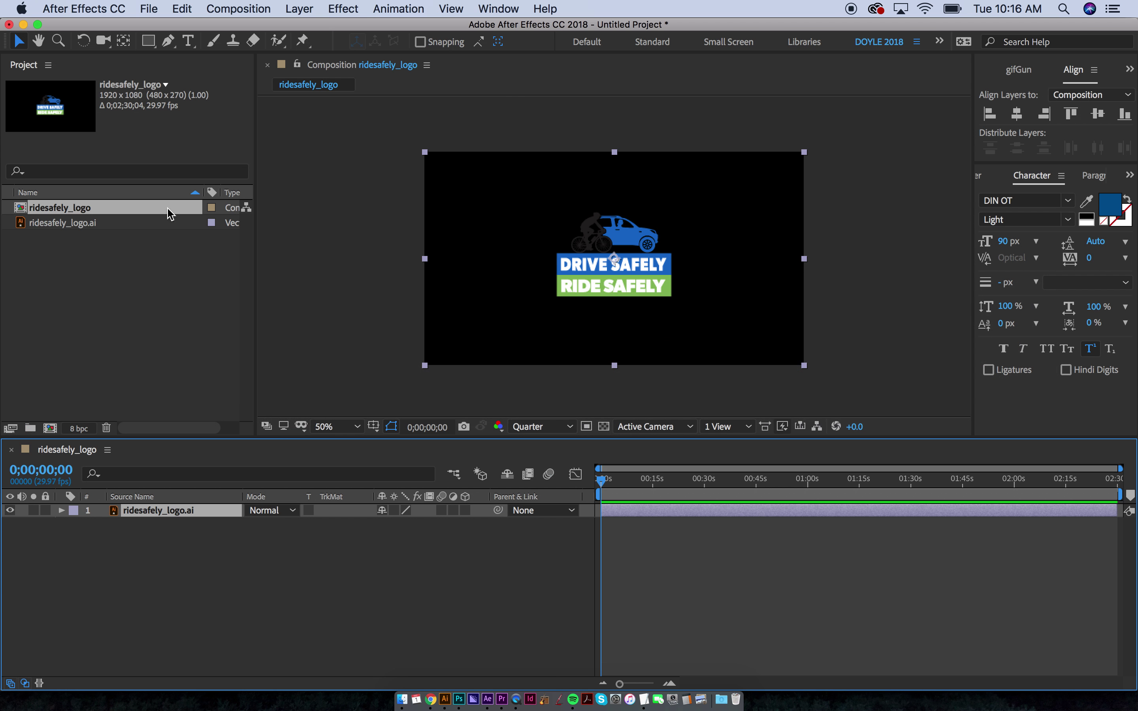
{"action": "left_click", "coordinate": [78, 223], "text": "shift"}
{"action": "key", "text": "Delete"}
{"action": "key", "text": "Return"}
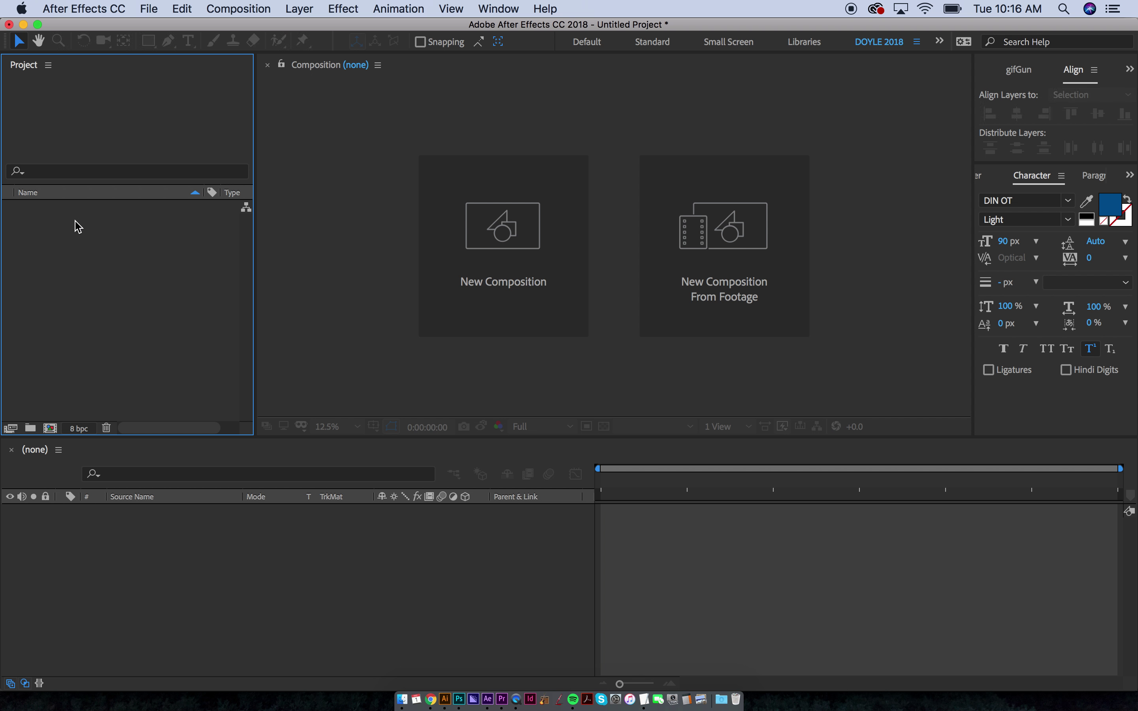
Step: Create a project folder named _assets with a subfolder named ai inside it
{"action": "left_click", "coordinate": [34, 429]}
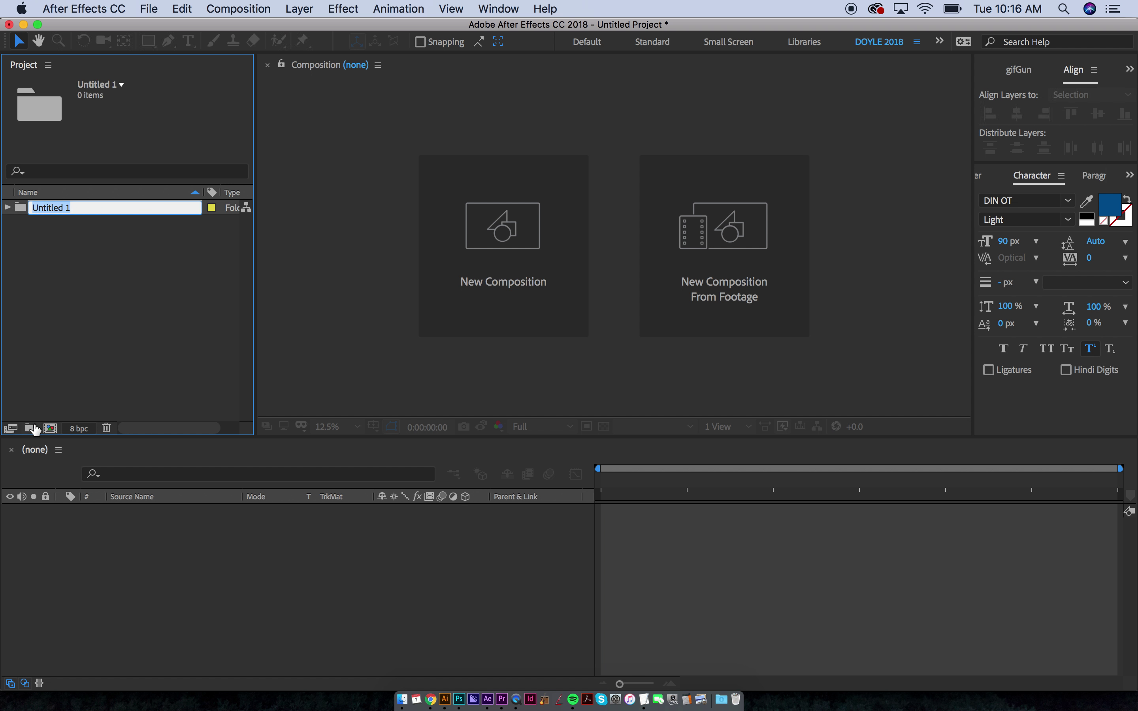
{"action": "type", "text": "_assets"}
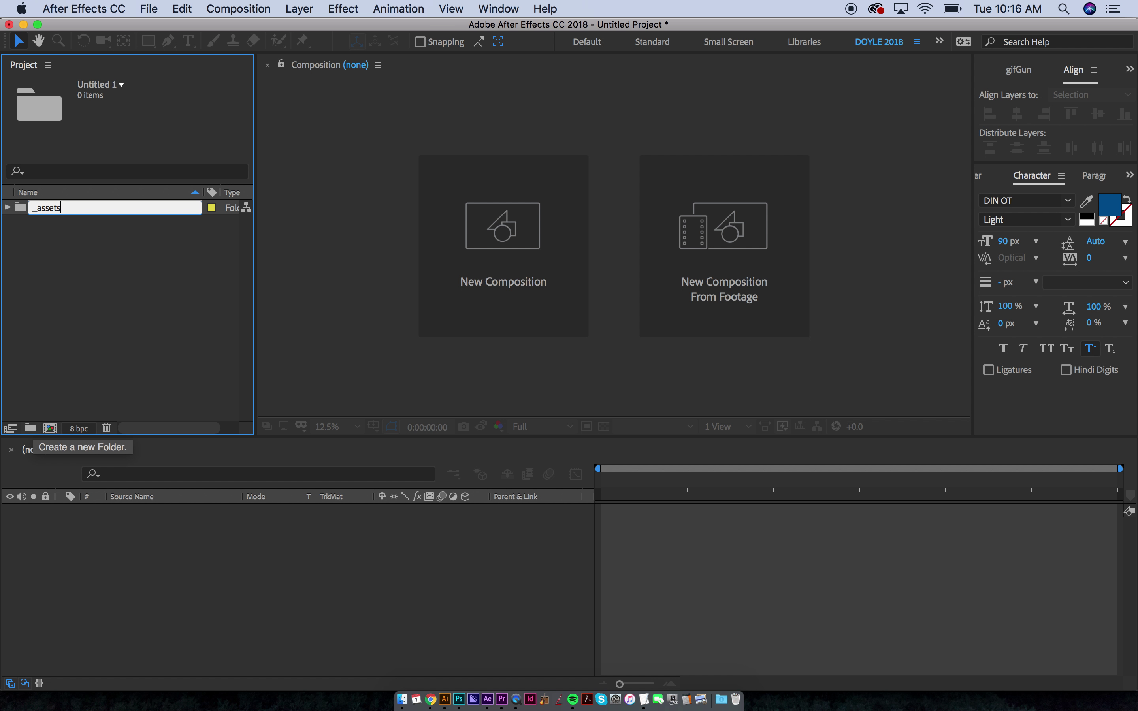
{"action": "key", "text": "Return"}
{"action": "key", "text": "super+alt+shift+n"}
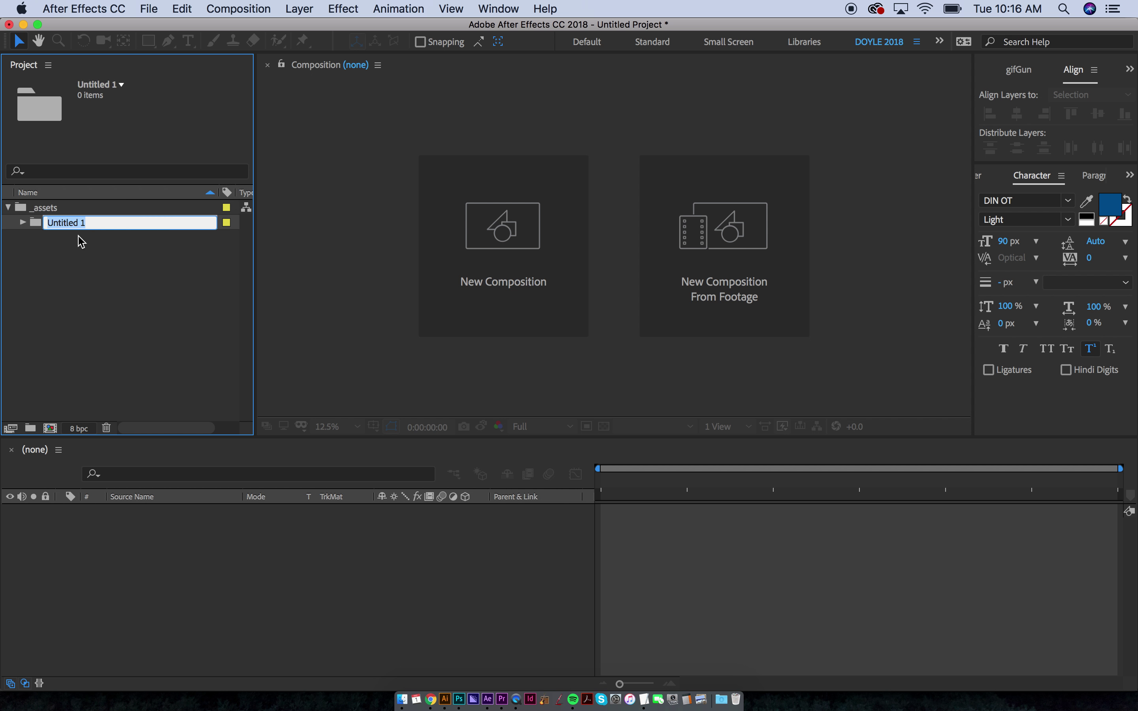
{"action": "type", "text": "ai"}
{"action": "key", "text": "Return"}
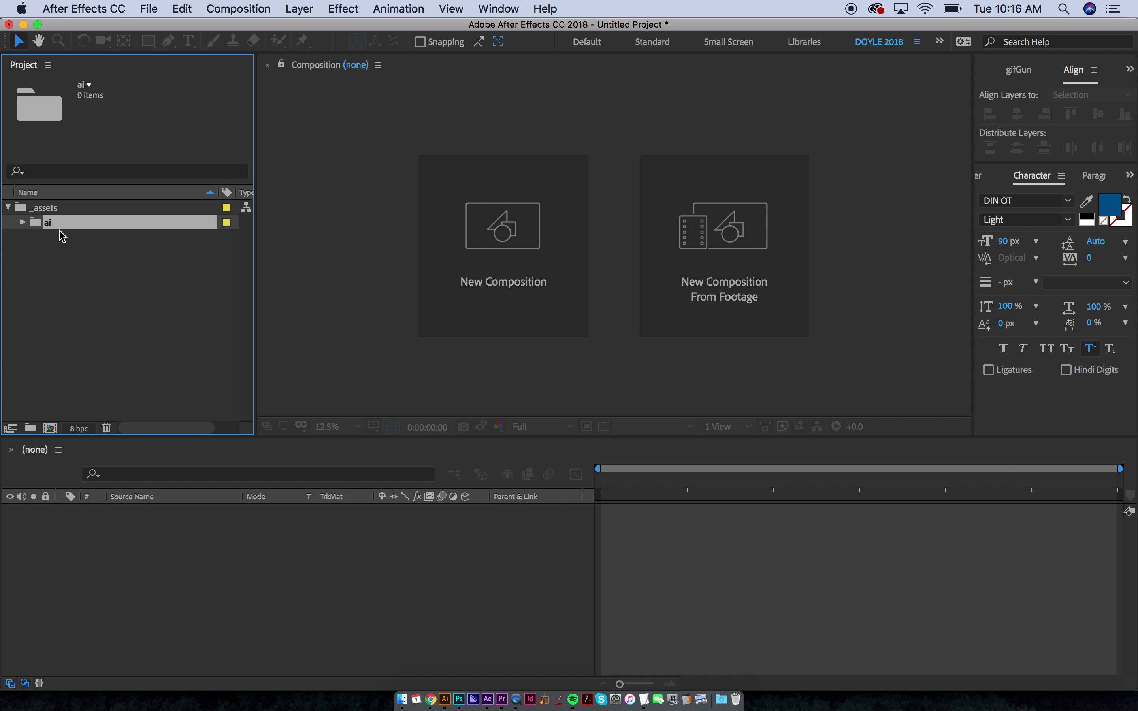
Step: Import ridesafely_logo.ai from Finder into the ai folder as a Composition with Document Size footage dimensions
{"action": "key", "text": "super+Tab"}
{"action": "key", "text": "super+Tab"}
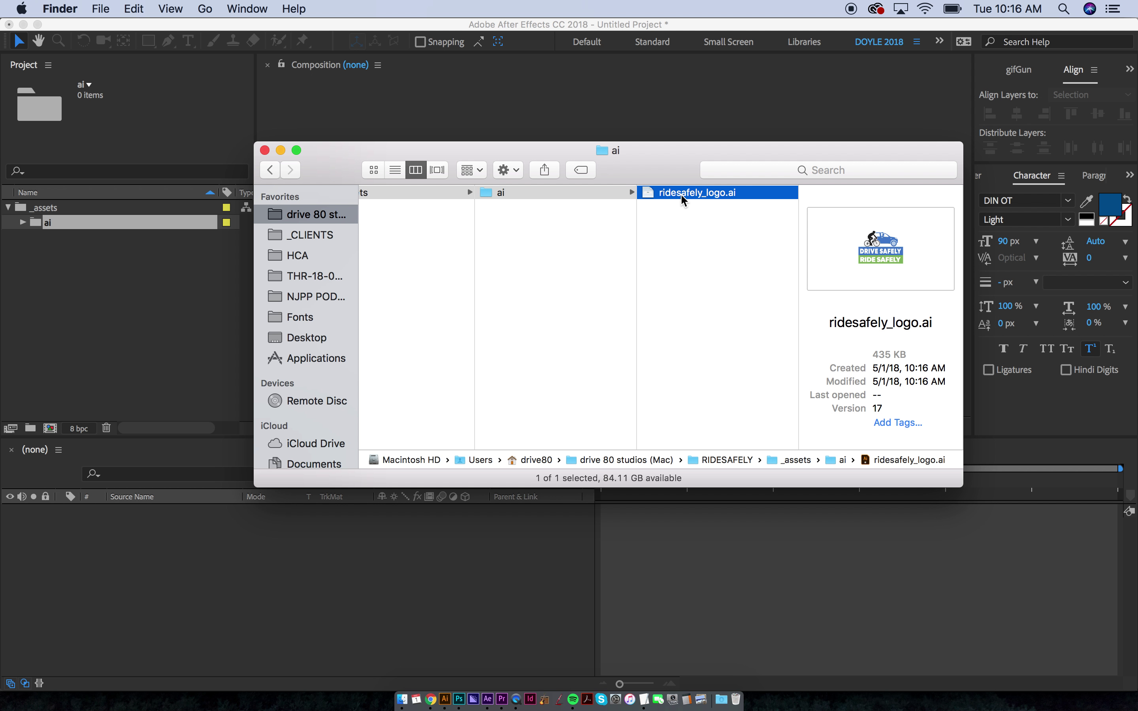
{"action": "left_click_drag", "start_coordinate": [683, 199], "coordinate": [71, 225]}
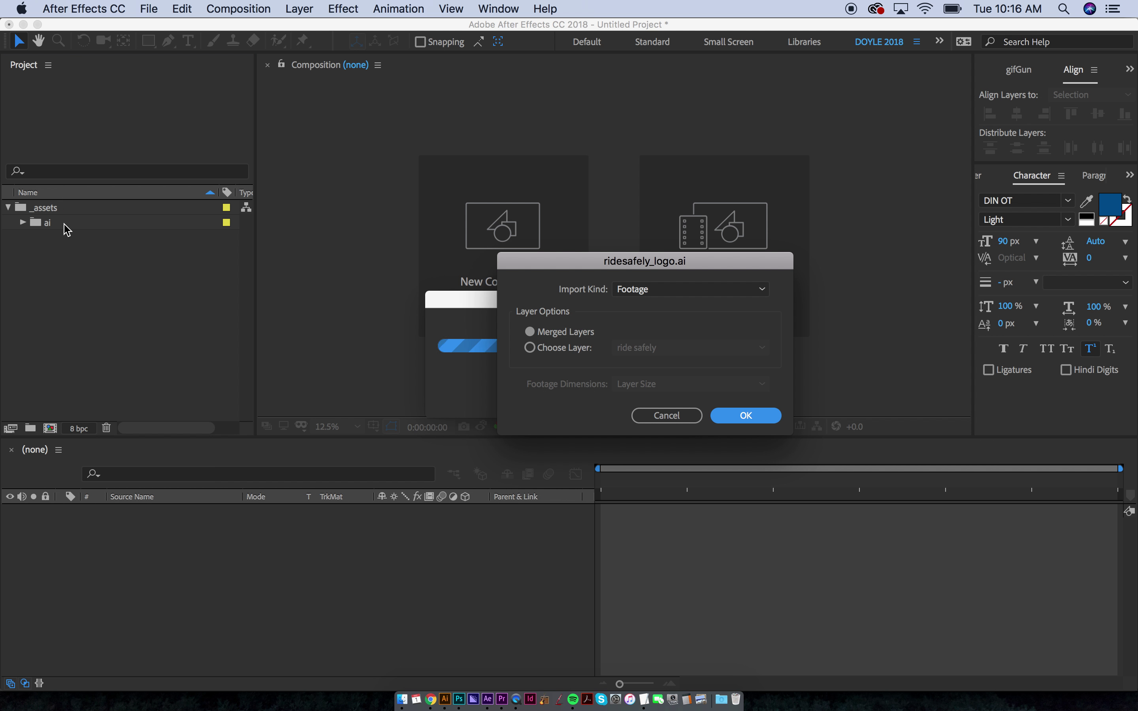
{"action": "left_click", "coordinate": [650, 292]}
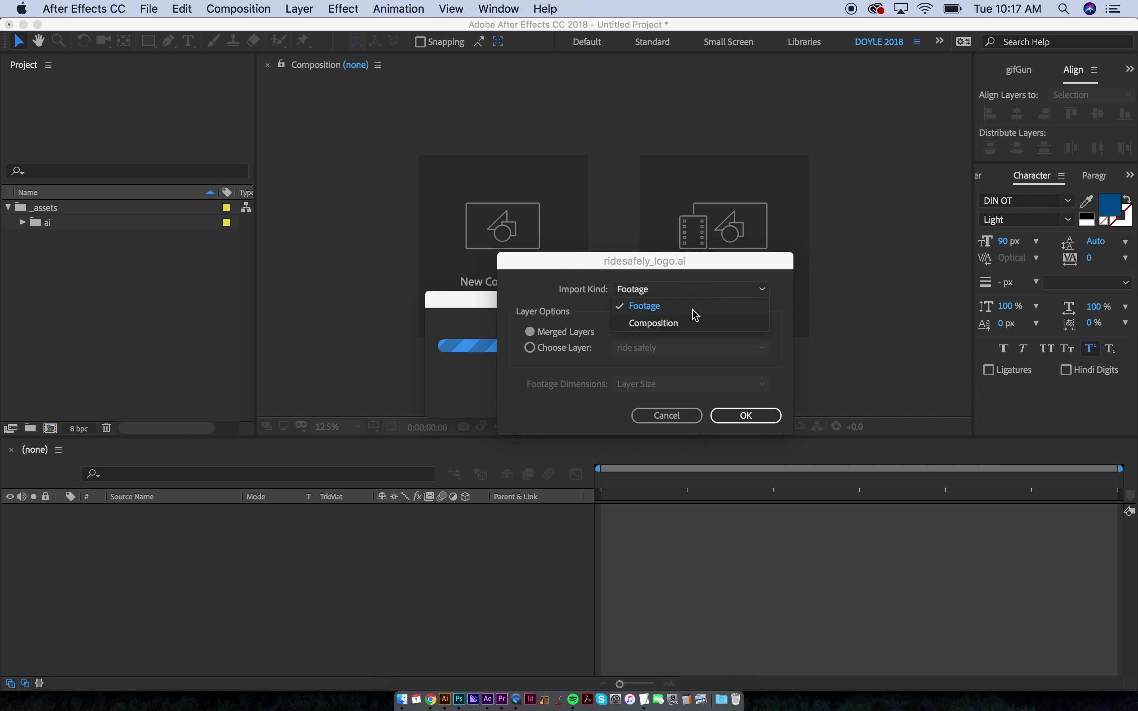
{"action": "left_click", "coordinate": [645, 324]}
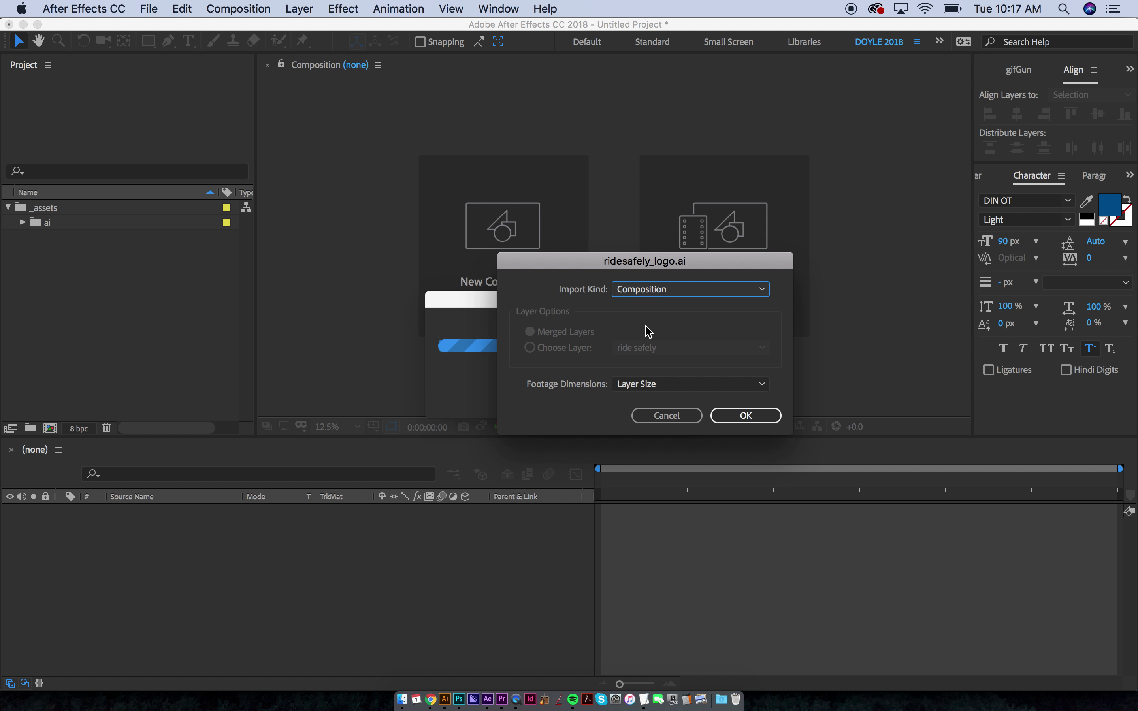
{"action": "left_click", "coordinate": [650, 385]}
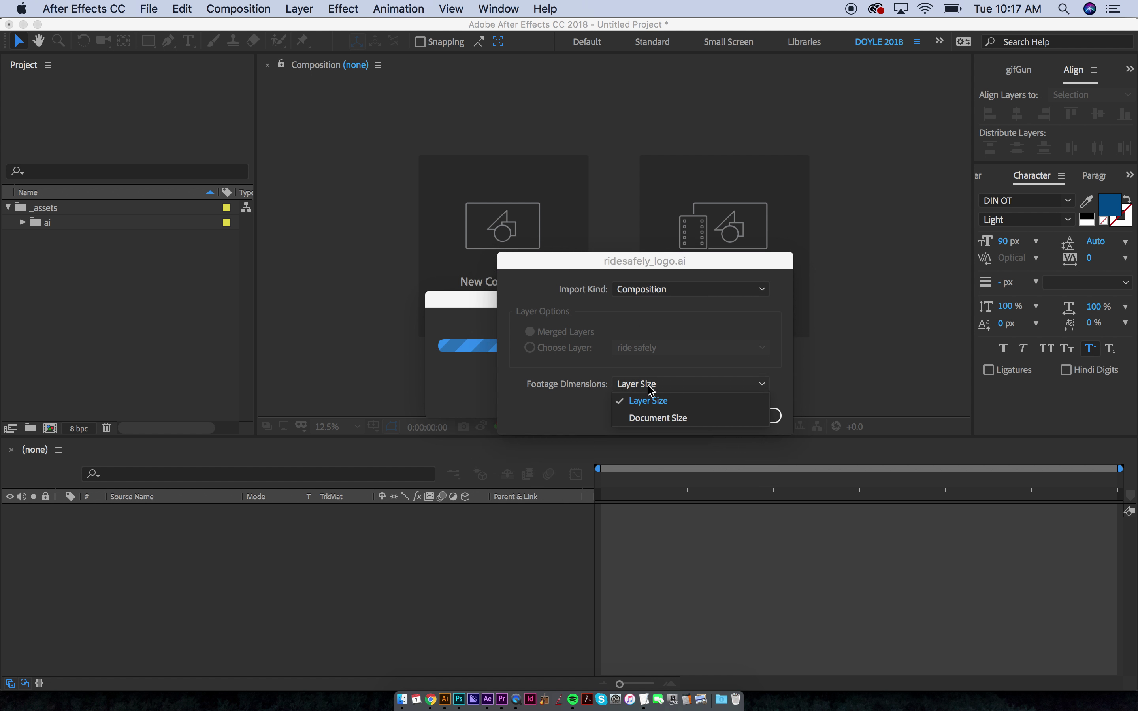
{"action": "left_click", "coordinate": [656, 420]}
{"action": "left_click", "coordinate": [736, 415]}
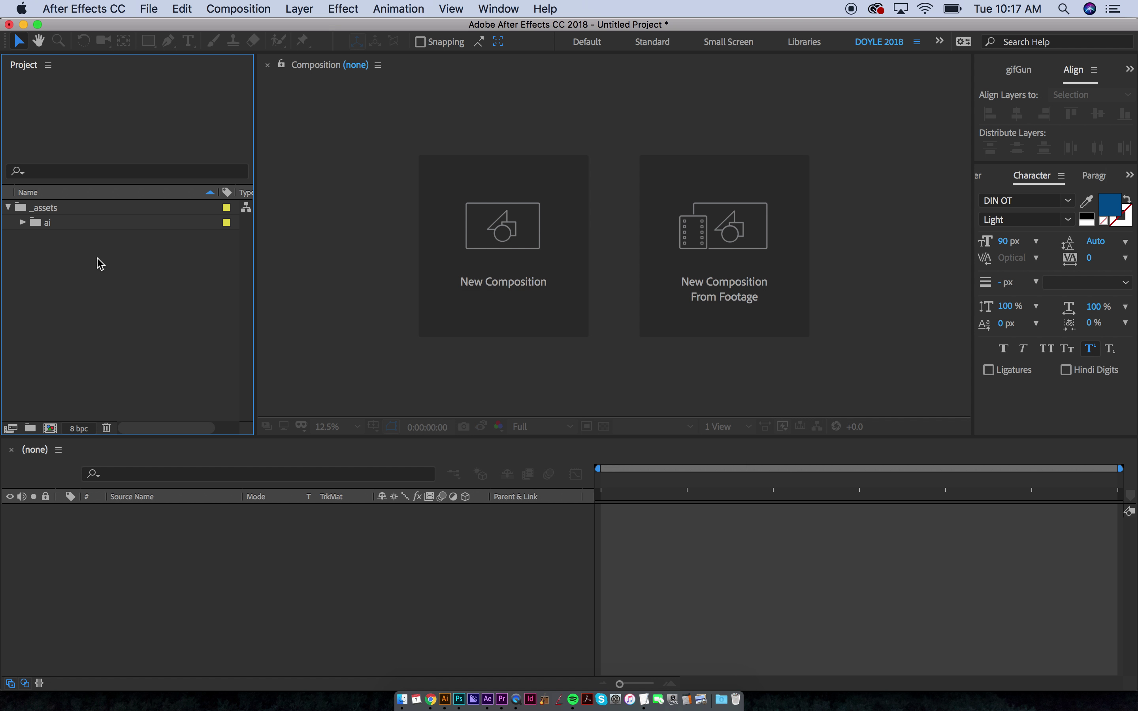
Step: Open the ridesafely_logo composition from the ai folder and try moving the RIDE SAFELY text away from its green box
{"action": "left_click", "coordinate": [22, 222]}
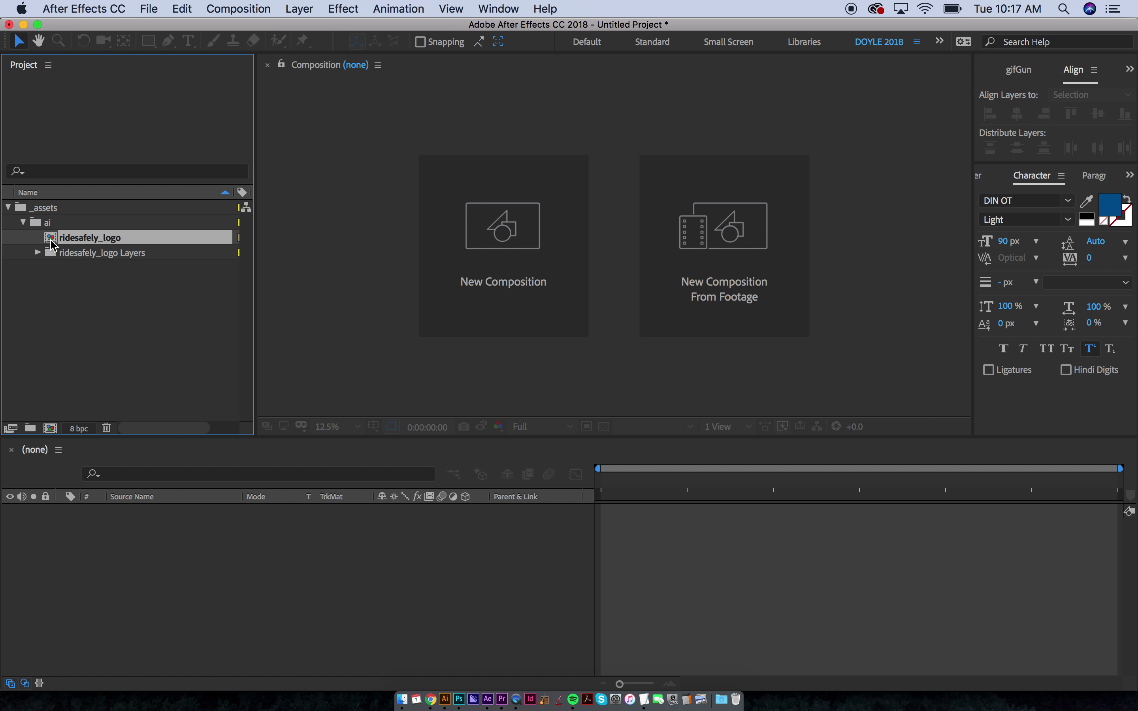
{"action": "double_click", "coordinate": [52, 243]}
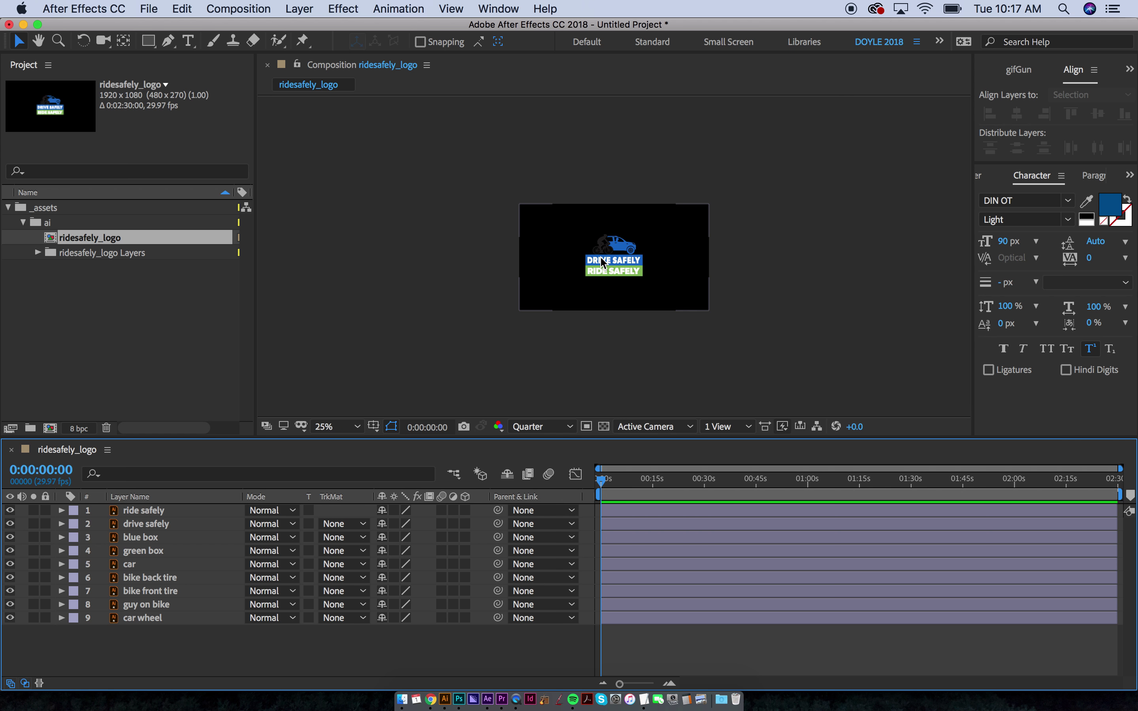
{"action": "scroll", "coordinate": [602, 262], "scroll_direction": "up", "scroll_amount": 4}
{"action": "scroll", "coordinate": [602, 262], "scroll_direction": "down", "scroll_amount": 2}
{"action": "left_click", "coordinate": [591, 275]}
{"action": "left_click_drag", "start_coordinate": [591, 274], "coordinate": [688, 279]}
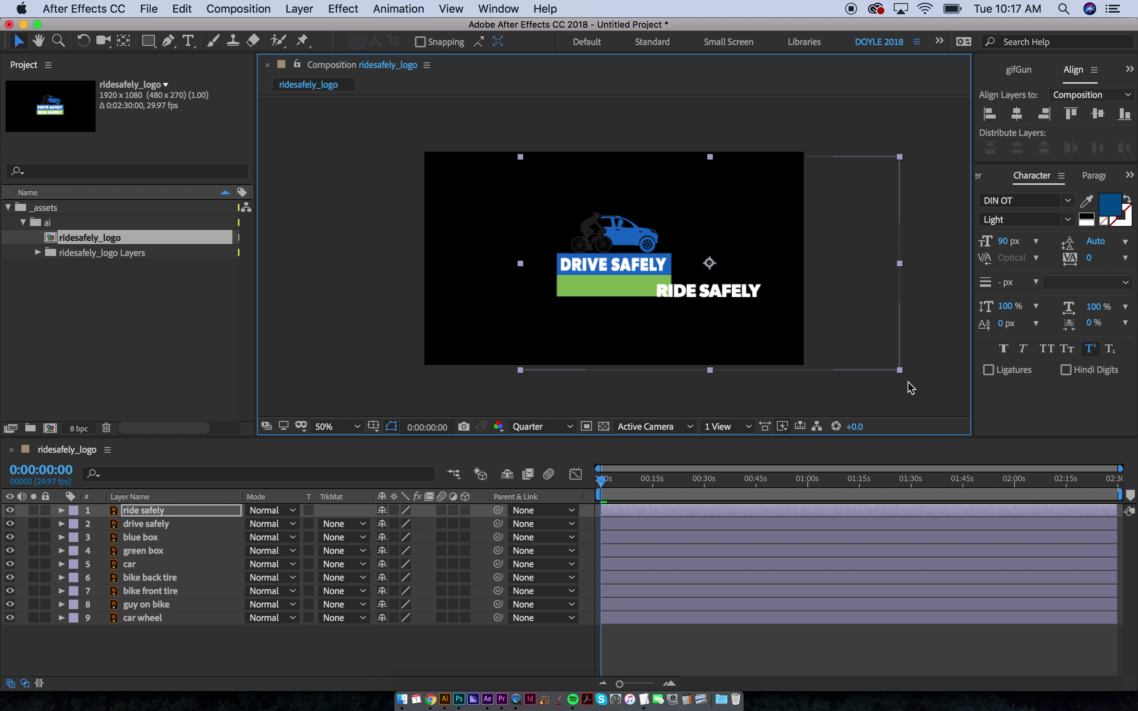
{"action": "left_click_drag", "start_coordinate": [673, 281], "coordinate": [801, 329]}
{"action": "left_click_drag", "start_coordinate": [612, 266], "coordinate": [617, 284]}
Step: Undo the layer moves in the ridesafely_logo composition
{"action": "key", "text": "super+z"}
{"action": "key", "text": "super+z"}
{"action": "key", "text": "super+z"}
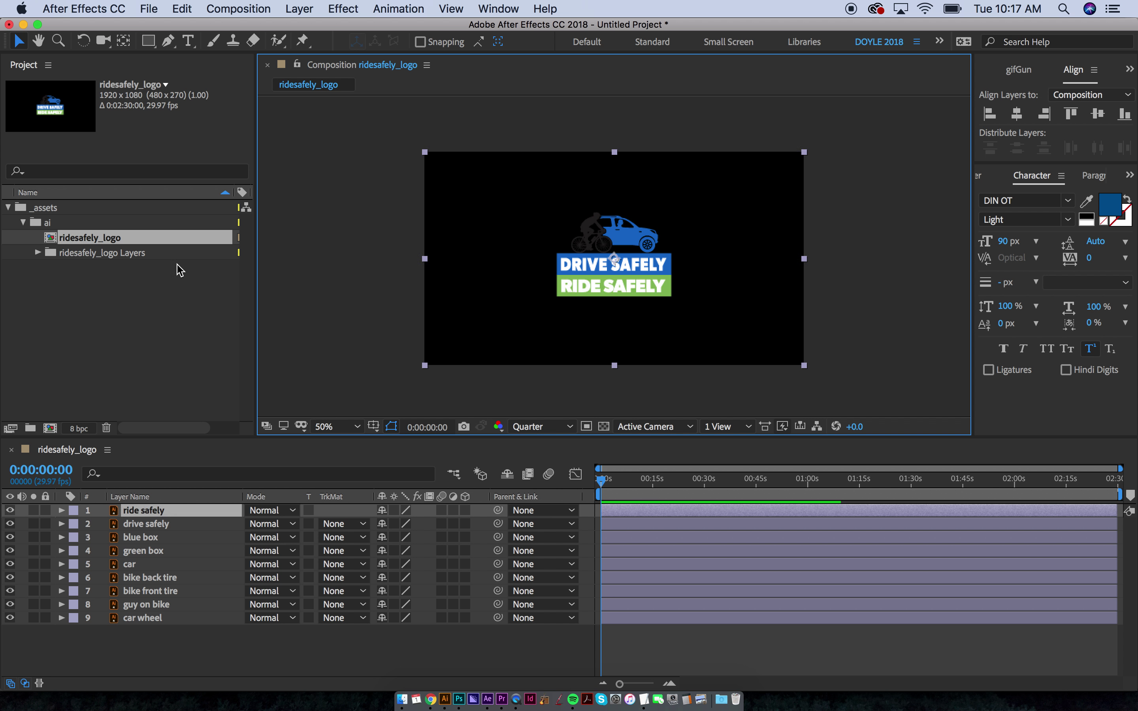
Step: Delete the ridesafely_logo composition and the ridesafely_logo Layers folder from the project
{"action": "left_click", "coordinate": [86, 256], "text": "shift"}
{"action": "key", "text": "Delete"}
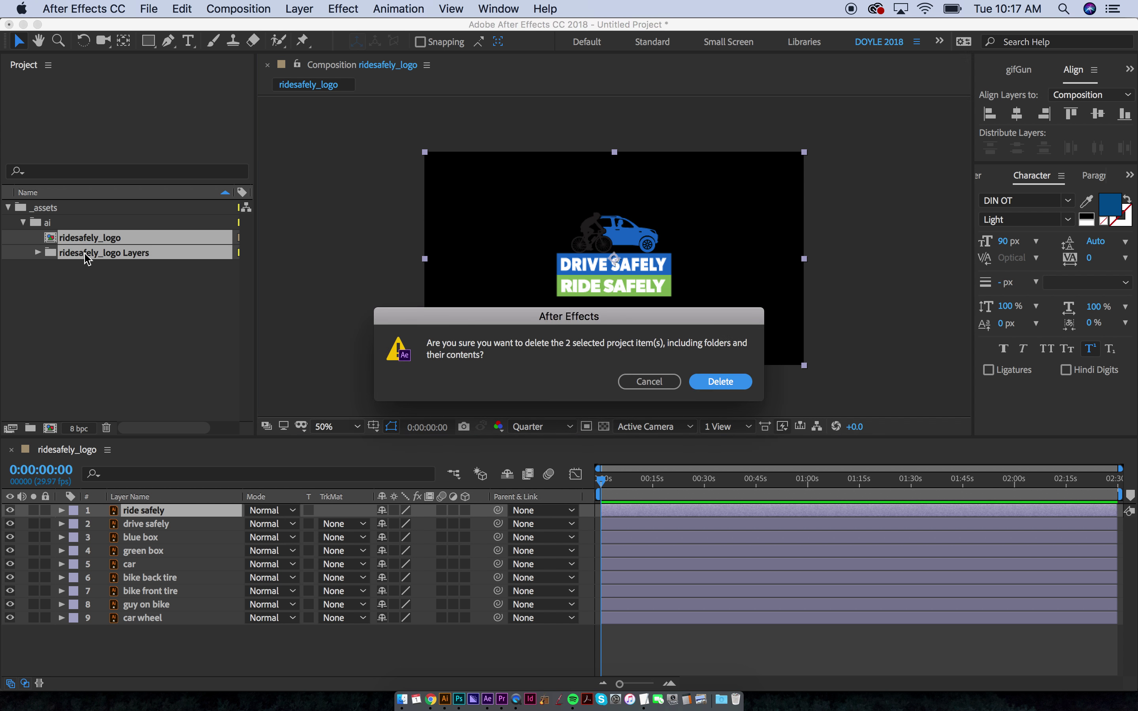
{"action": "key", "text": "Return"}
Step: Import ridesafely_logo.ai into the ai folder as a Composition with Layer Size footage dimensions
{"action": "left_click", "coordinate": [55, 224]}
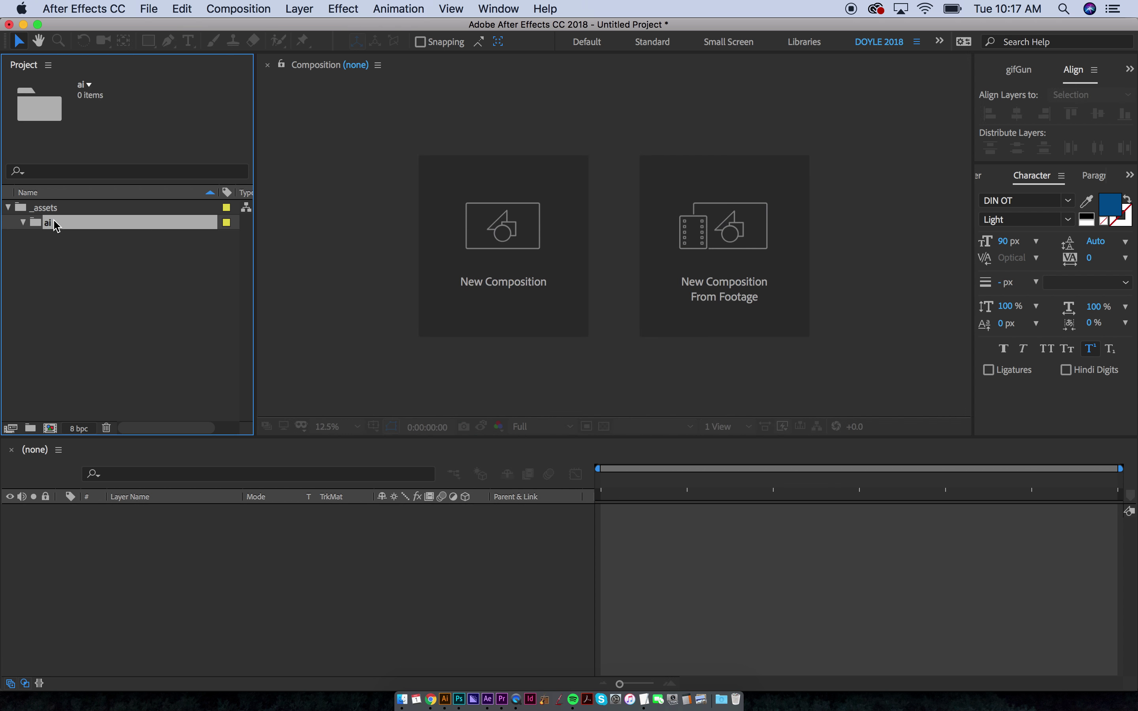
{"action": "key", "text": "super+i"}
{"action": "left_click", "coordinate": [808, 97]}
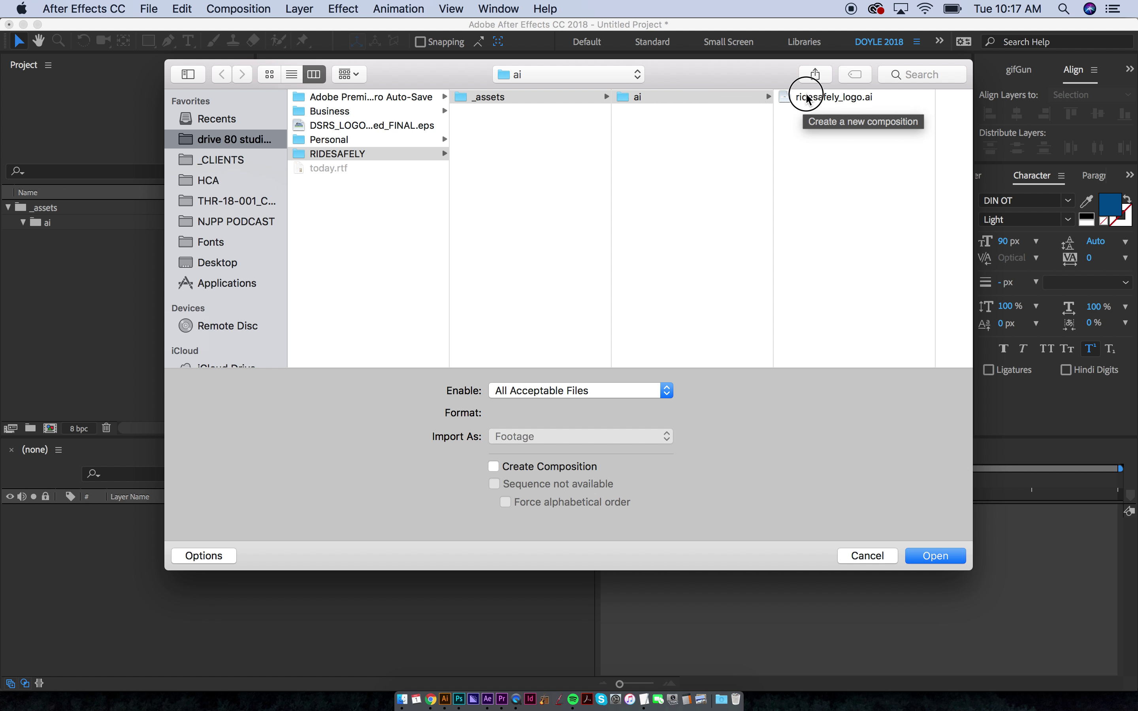
{"action": "left_click", "coordinate": [934, 556]}
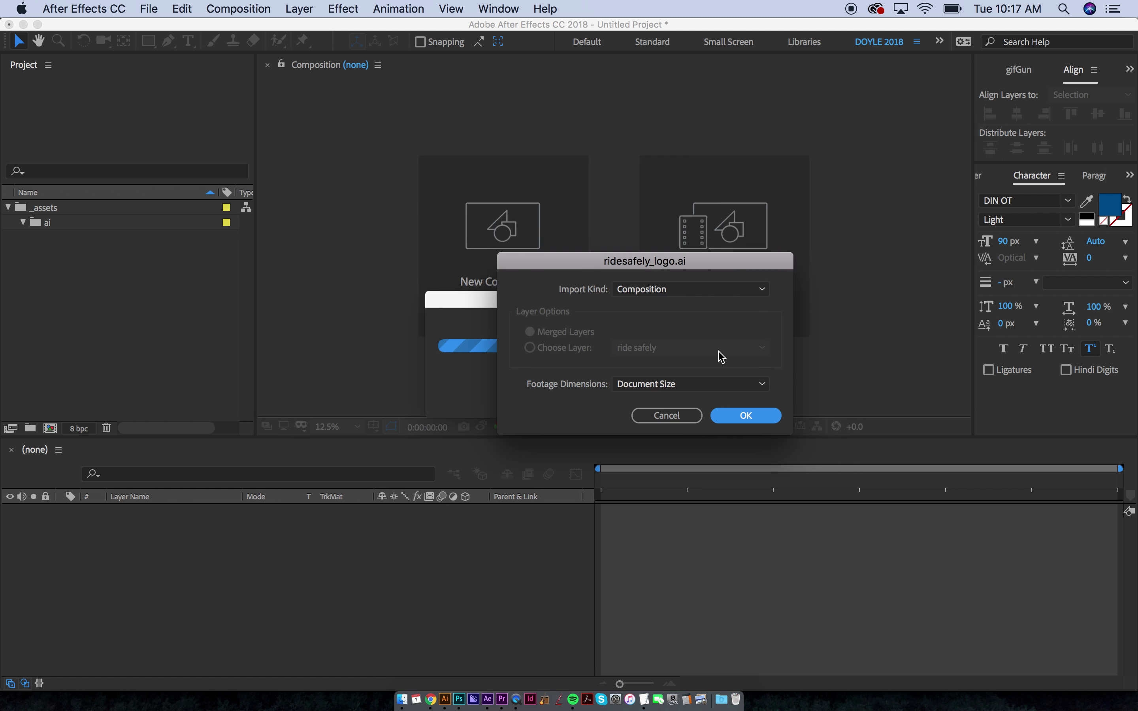
{"action": "left_click", "coordinate": [655, 390]}
{"action": "left_click", "coordinate": [649, 400]}
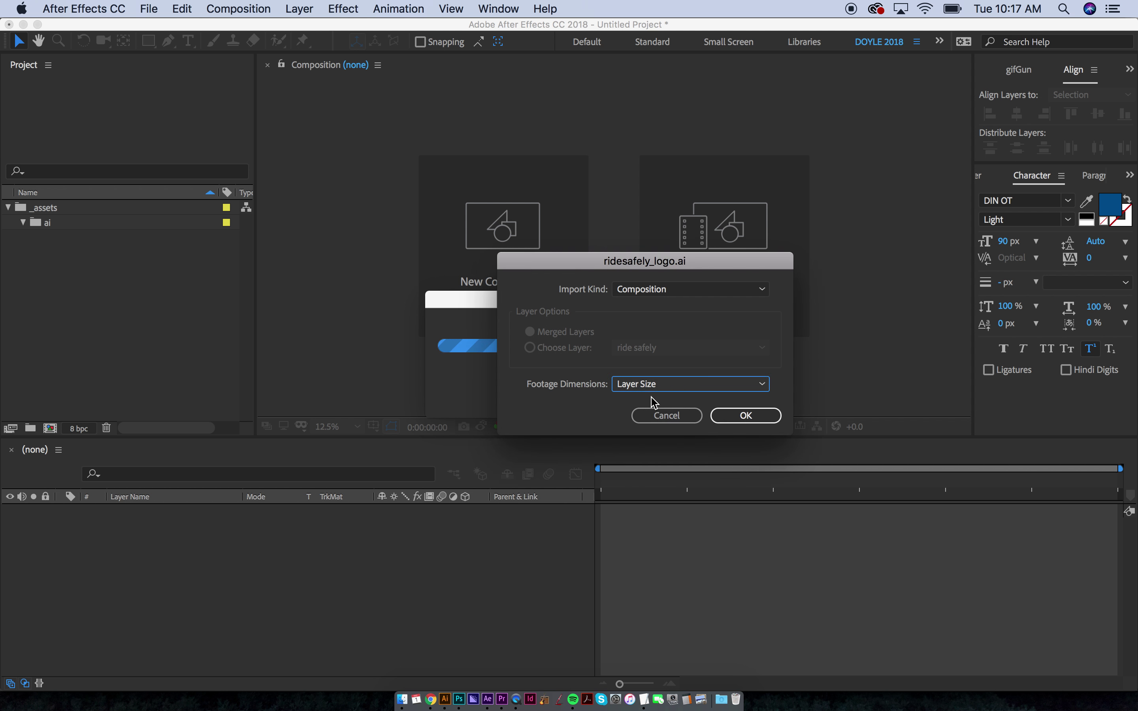
{"action": "left_click", "coordinate": [742, 414]}
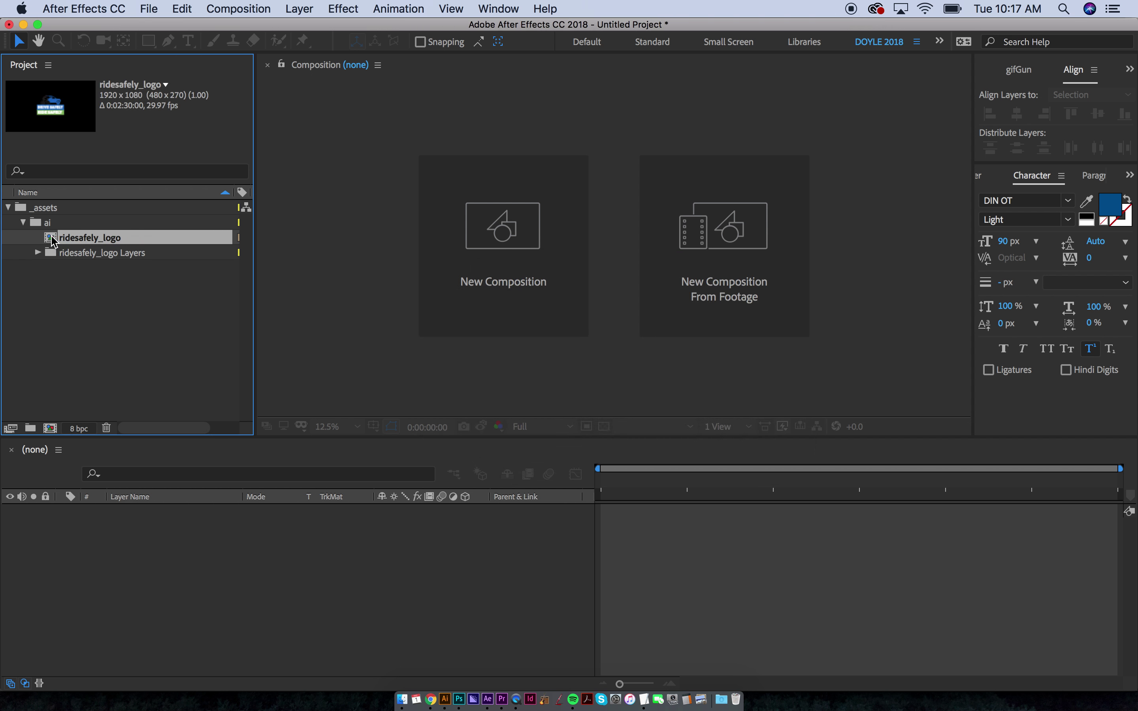
Step: Open the ridesafely_logo composition and check the bounding boxes of individual logo layers, including drive safely
{"action": "double_click", "coordinate": [52, 239]}
{"action": "left_click", "coordinate": [600, 238]}
{"action": "left_click", "coordinate": [651, 239]}
{"action": "left_click", "coordinate": [645, 289]}
{"action": "left_click", "coordinate": [621, 262]}
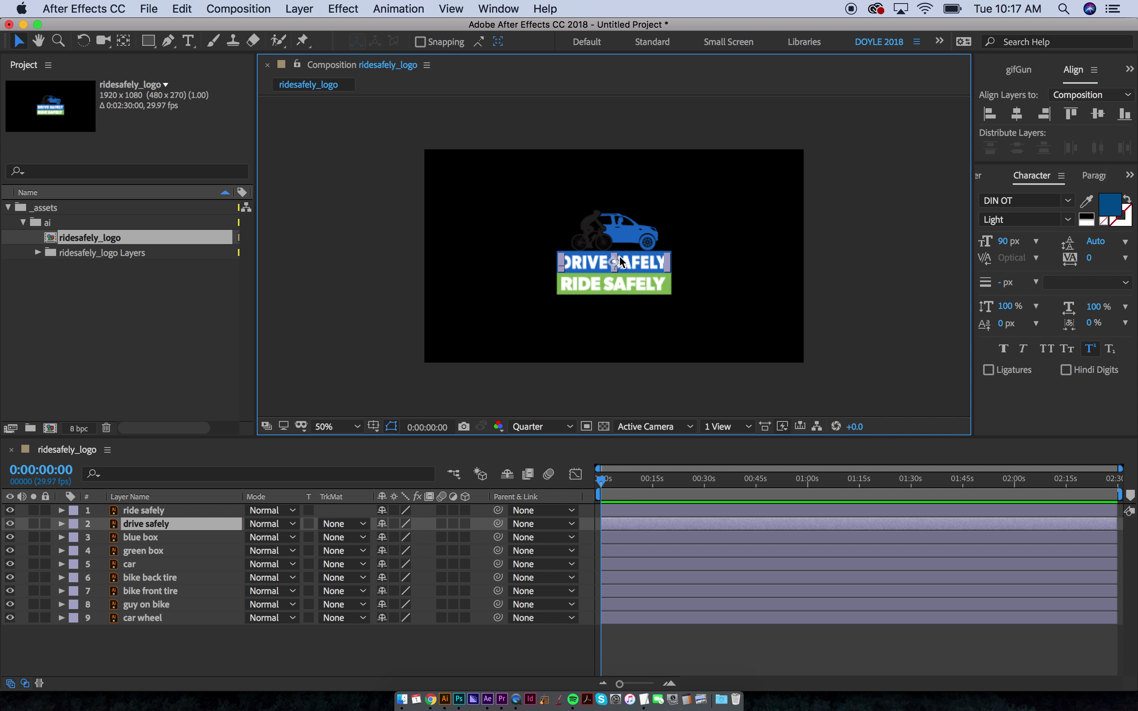
{"action": "scroll", "coordinate": [637, 271], "scroll_direction": "up", "scroll_amount": 4}
{"action": "scroll", "coordinate": [597, 282], "scroll_direction": "down", "scroll_amount": 4}
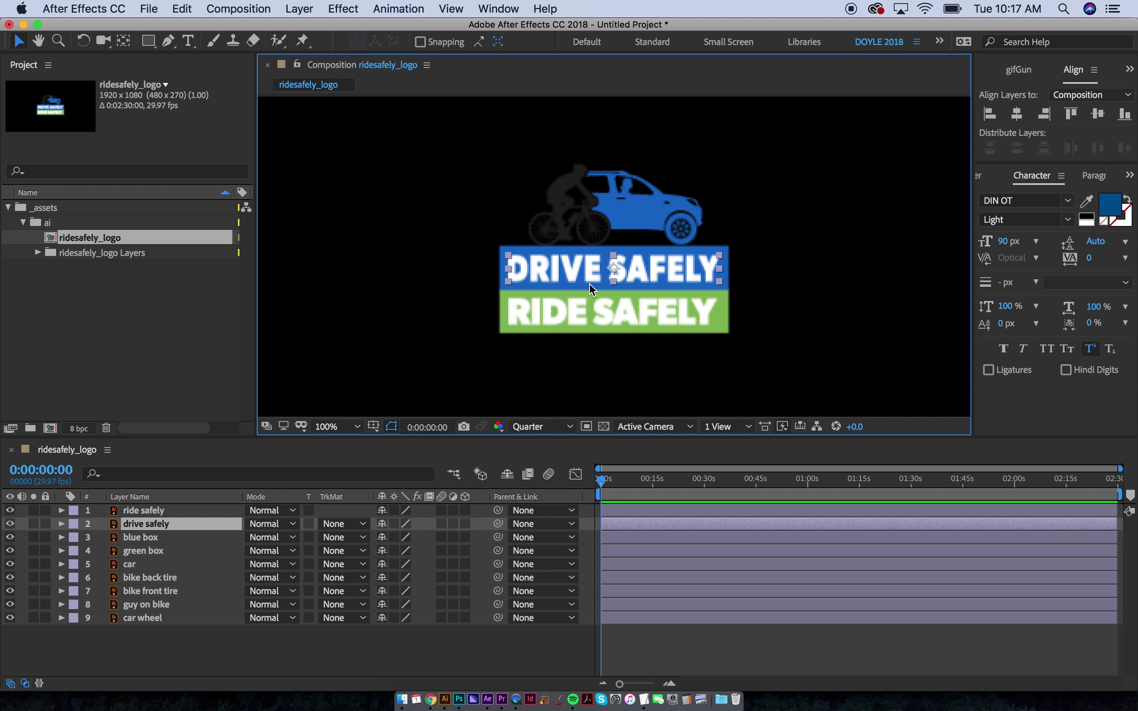
{"action": "left_click", "coordinate": [440, 304]}
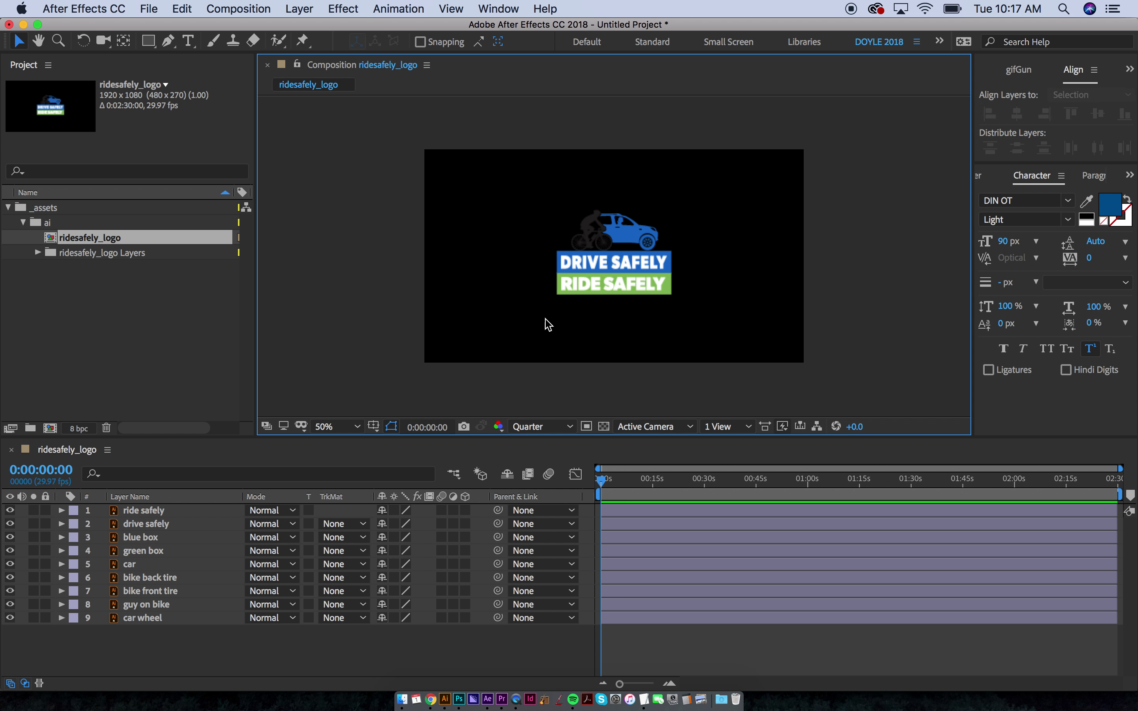
Step: Add a white 1920 × 1080 px solid named White Solid 1 to the composition
{"action": "left_click", "coordinate": [301, 7]}
{"action": "mouse_move", "coordinate": [338, 28]}
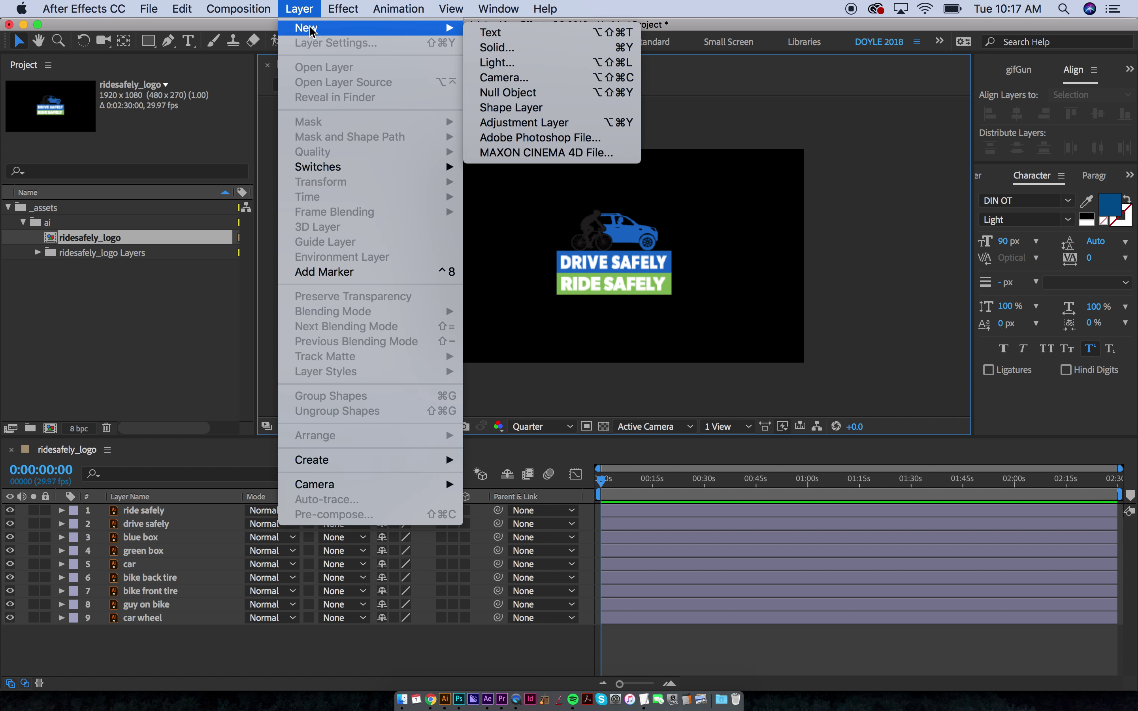
{"action": "left_click", "coordinate": [503, 48]}
{"action": "left_click", "coordinate": [441, 600]}
{"action": "left_click_drag", "start_coordinate": [382, 386], "coordinate": [297, 254]}
{"action": "left_click", "coordinate": [672, 301]}
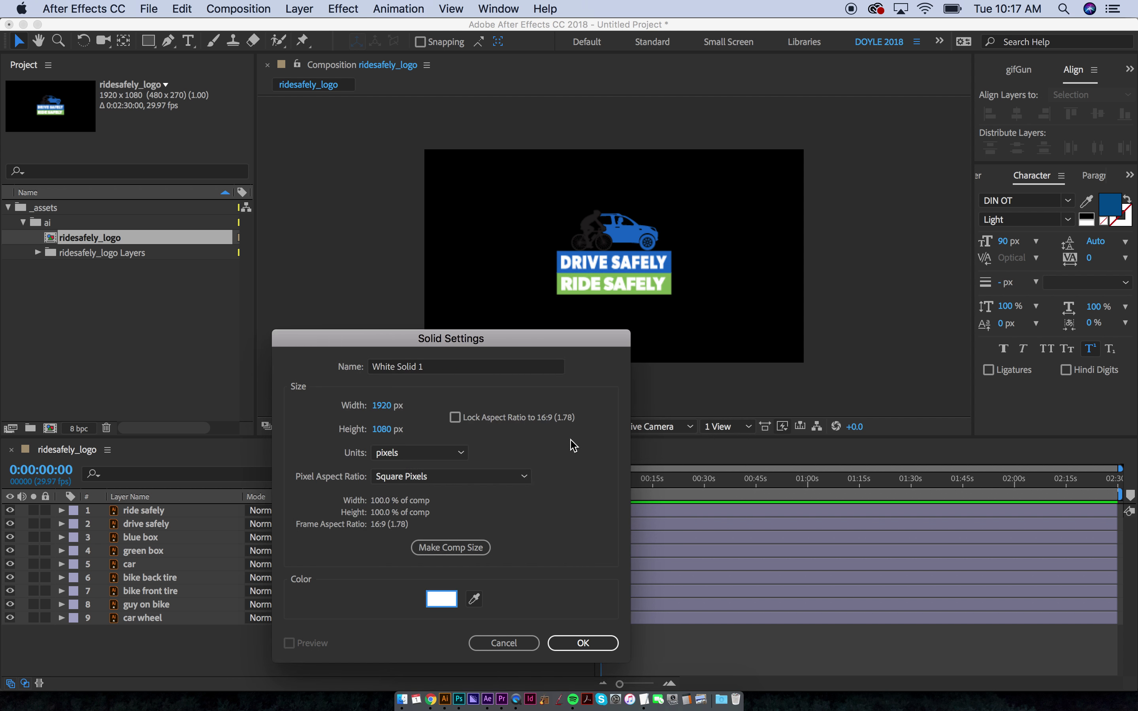
{"action": "left_click", "coordinate": [581, 642]}
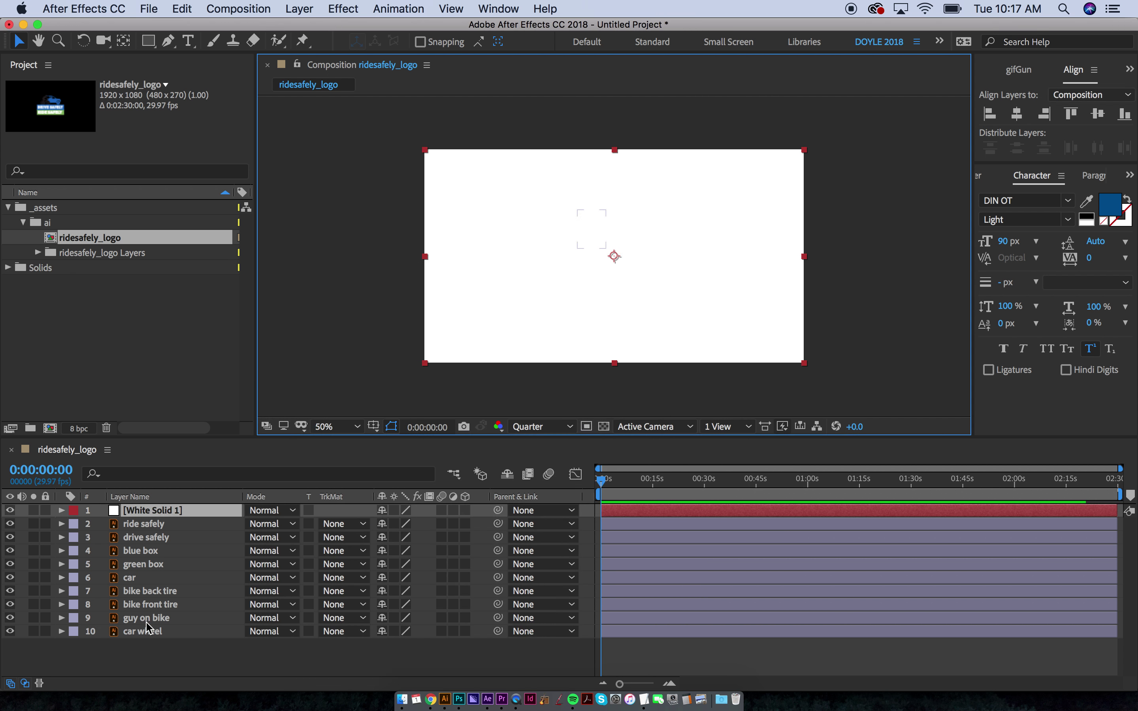
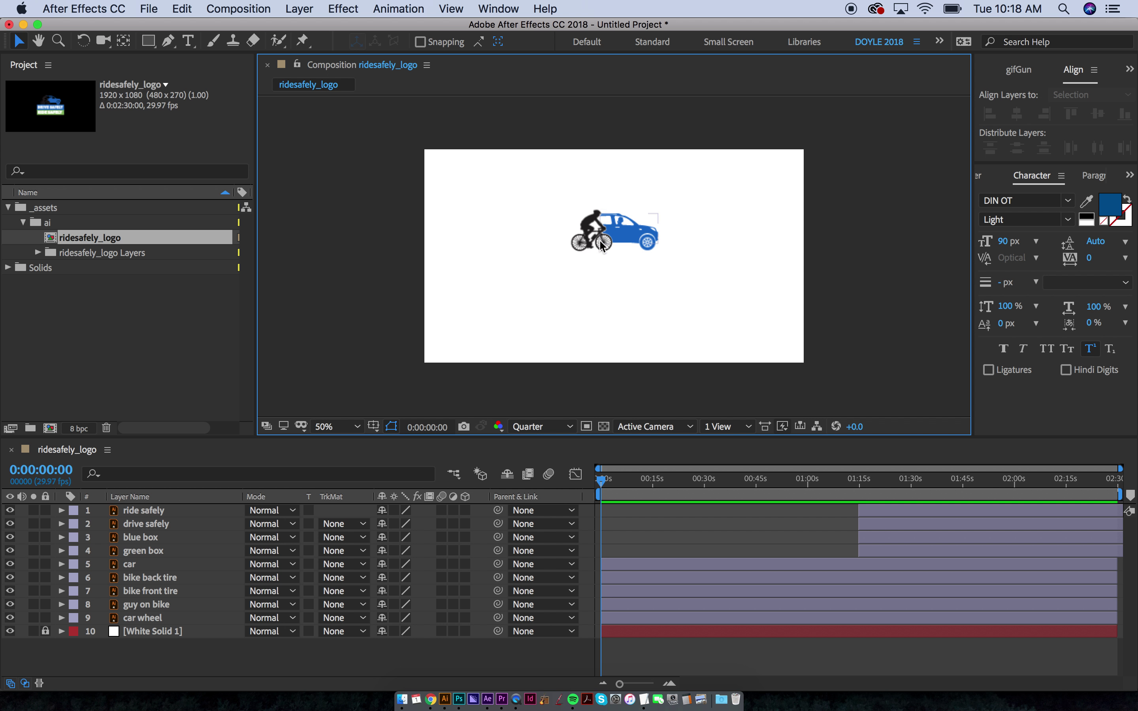
Step: Try moving the car, bike back tire, bike front tire, guy on bike and car wheel layers together slightly down
{"action": "left_click", "coordinate": [535, 209]}
{"action": "left_click_drag", "start_coordinate": [535, 202], "coordinate": [735, 272]}
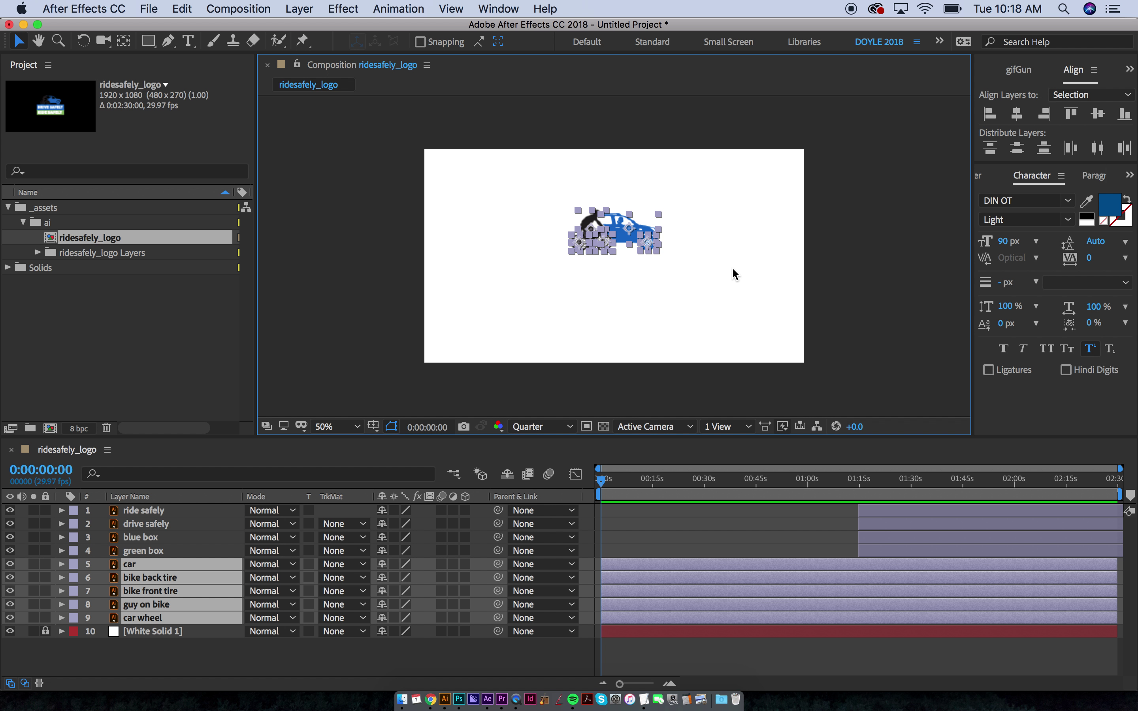
{"action": "left_click_drag", "start_coordinate": [619, 226], "coordinate": [615, 242]}
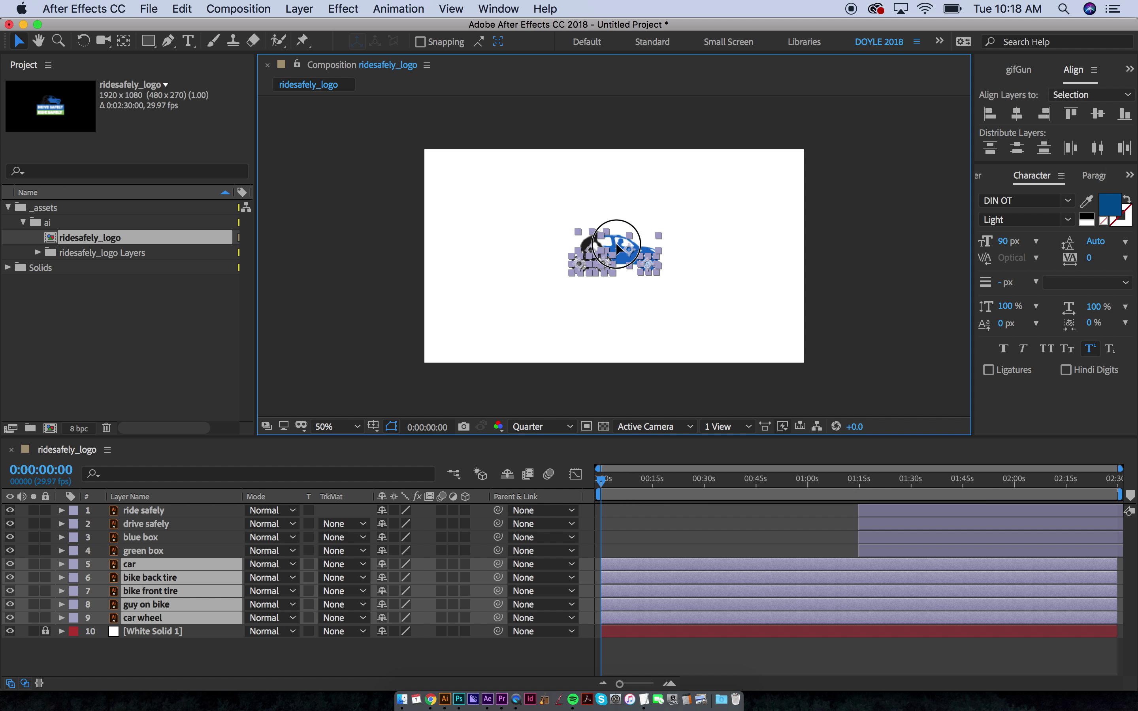
{"action": "left_click", "coordinate": [733, 316]}
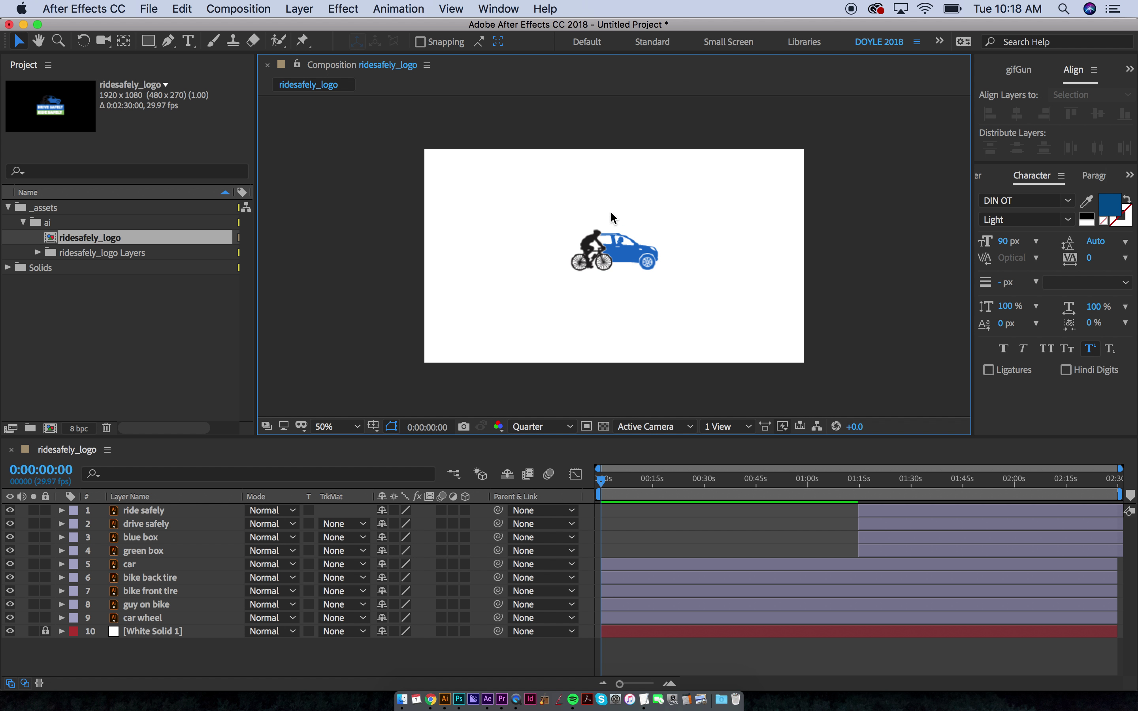
Step: Undo the downward move of the car and bike layers and deselect them
{"action": "key", "text": "equal"}
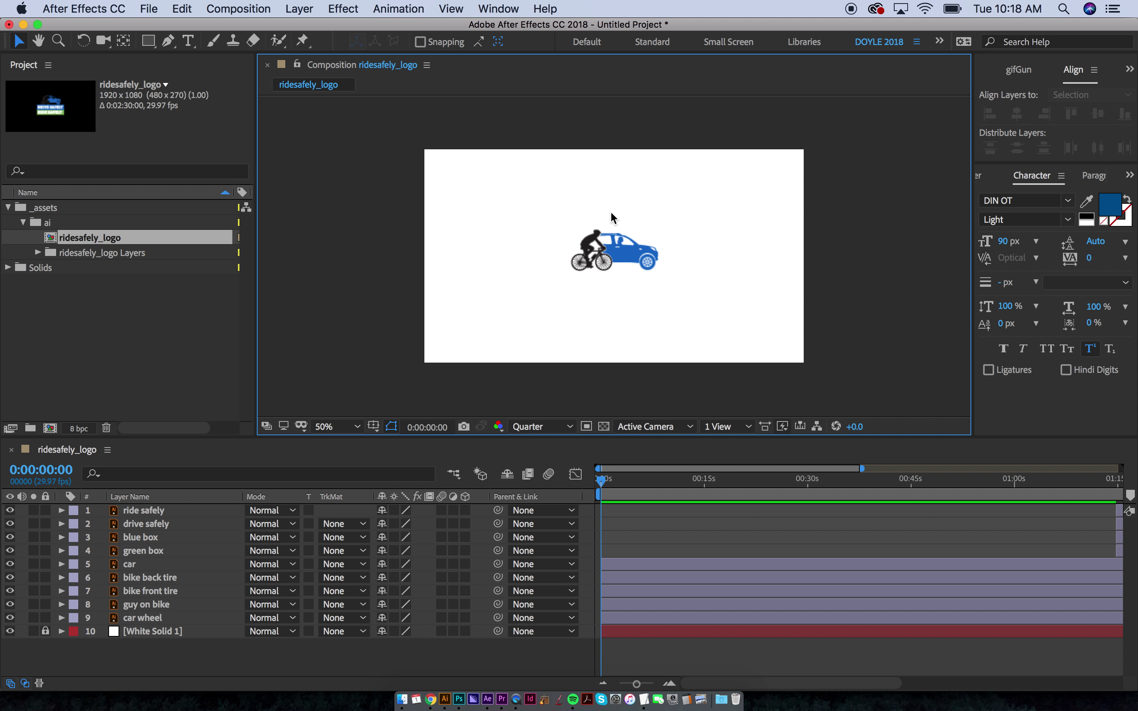
{"action": "key", "text": "super+a"}
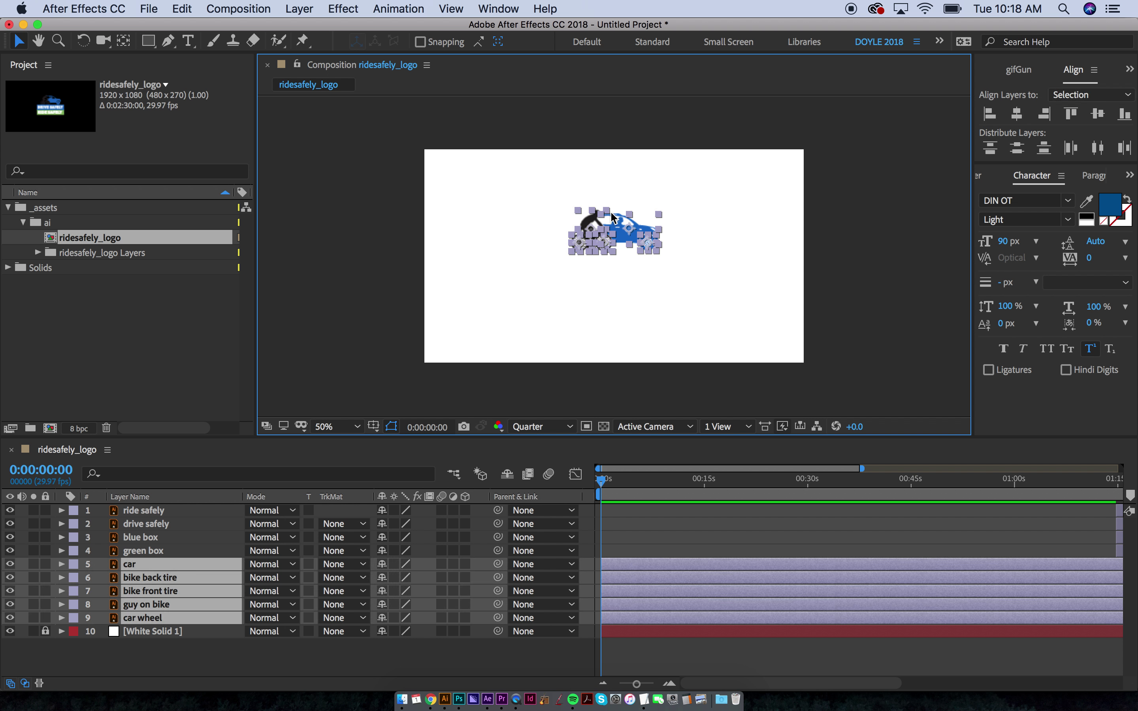
{"action": "left_click", "coordinate": [611, 275]}
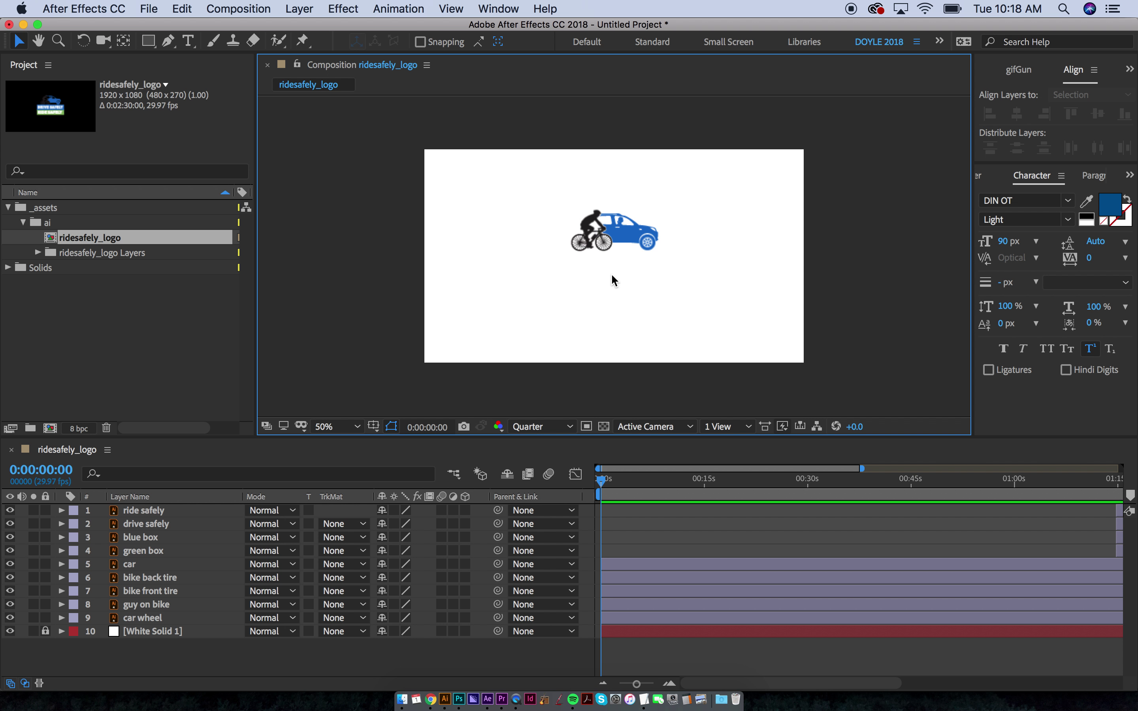
Step: Add a null object to the ridesafely_logo composition
{"action": "left_click", "coordinate": [312, 6]}
{"action": "mouse_move", "coordinate": [329, 27]}
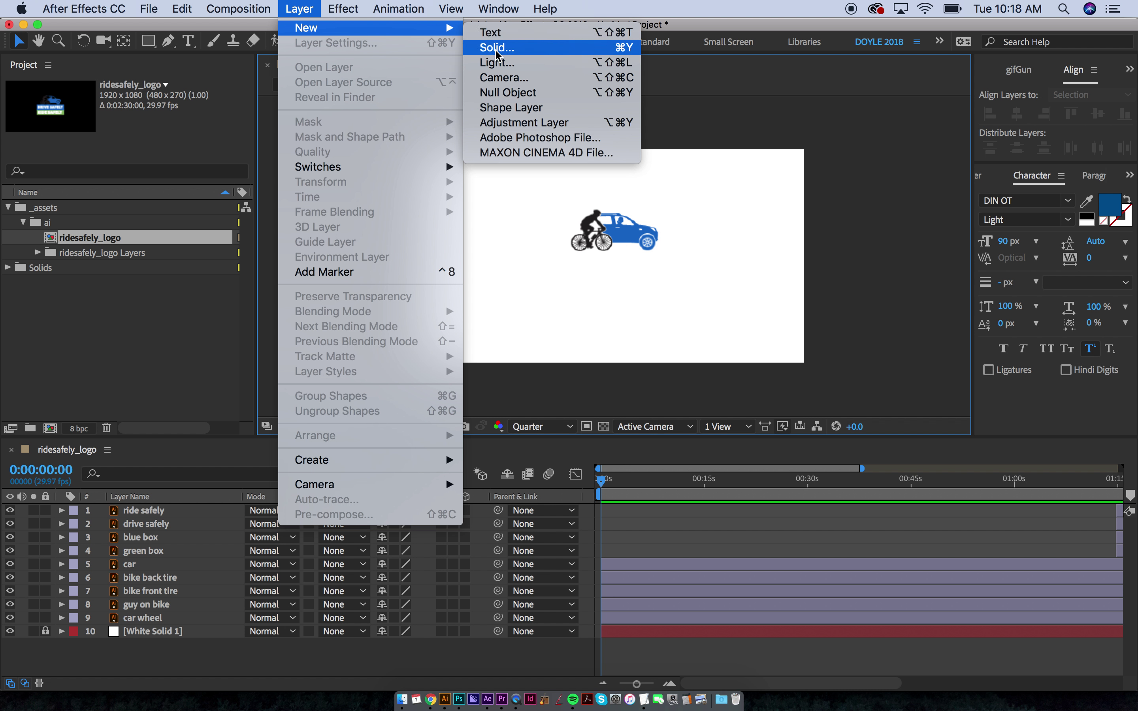
{"action": "left_click", "coordinate": [507, 92]}
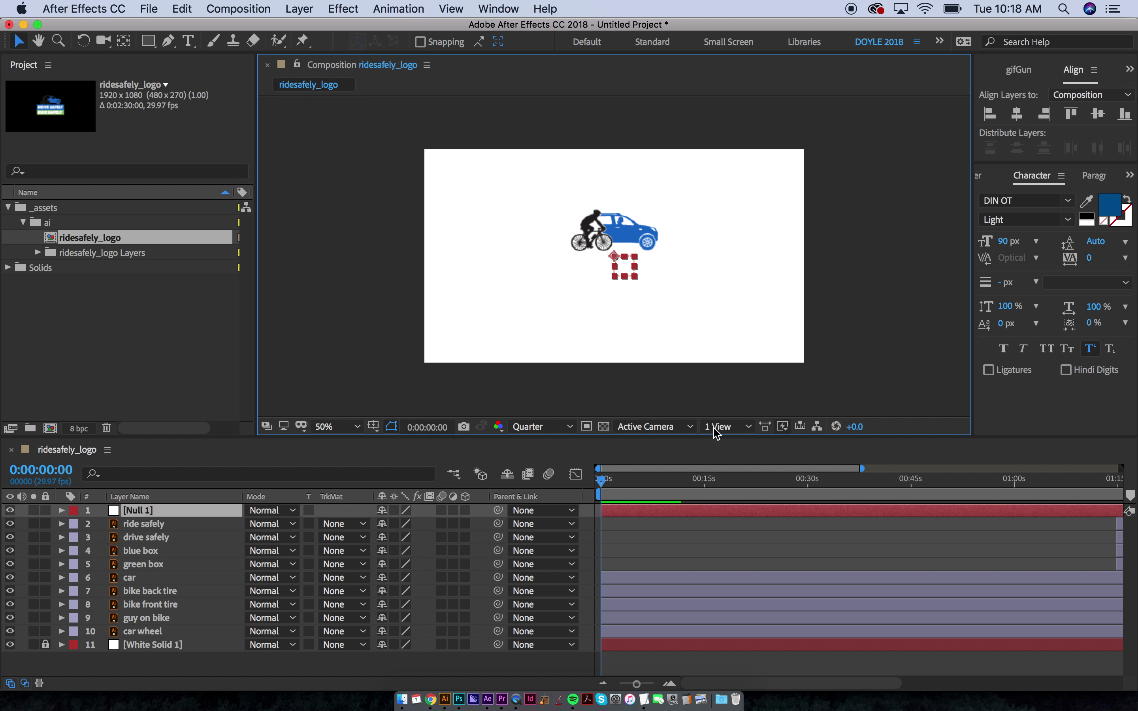
Step: Rename the Null 1 layer as c_mover
{"action": "left_click", "coordinate": [139, 513]}
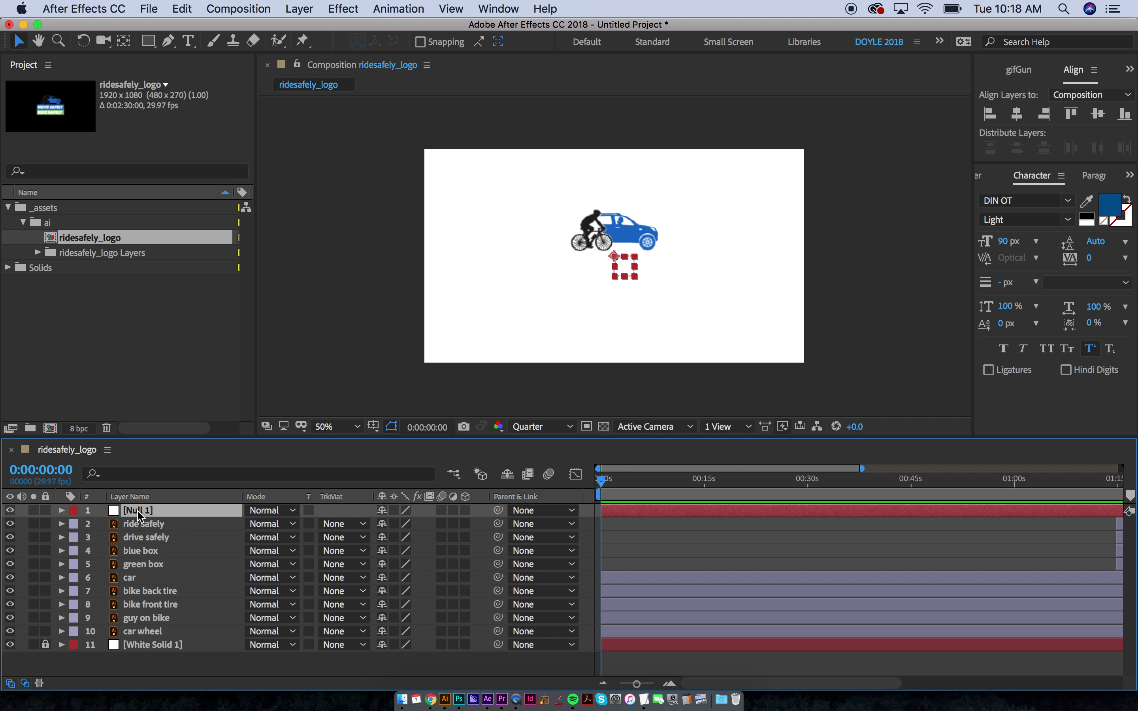
{"action": "key", "text": "Return"}
{"action": "type", "text": "c_mover"}
{"action": "key", "text": "Return"}
Step: Parent the car, bike back tire, bike front tire, guy on bike and car wheel layers to c_mover
{"action": "left_click_drag", "start_coordinate": [526, 203], "coordinate": [700, 241]}
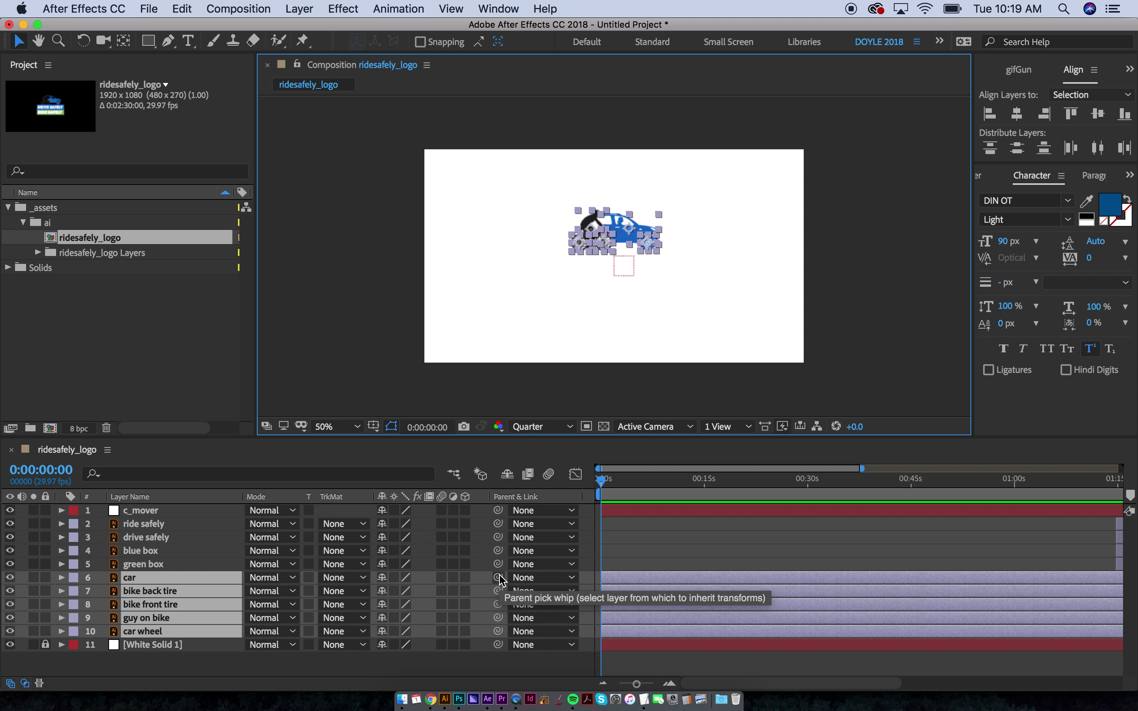
{"action": "left_click_drag", "start_coordinate": [499, 578], "coordinate": [194, 518]}
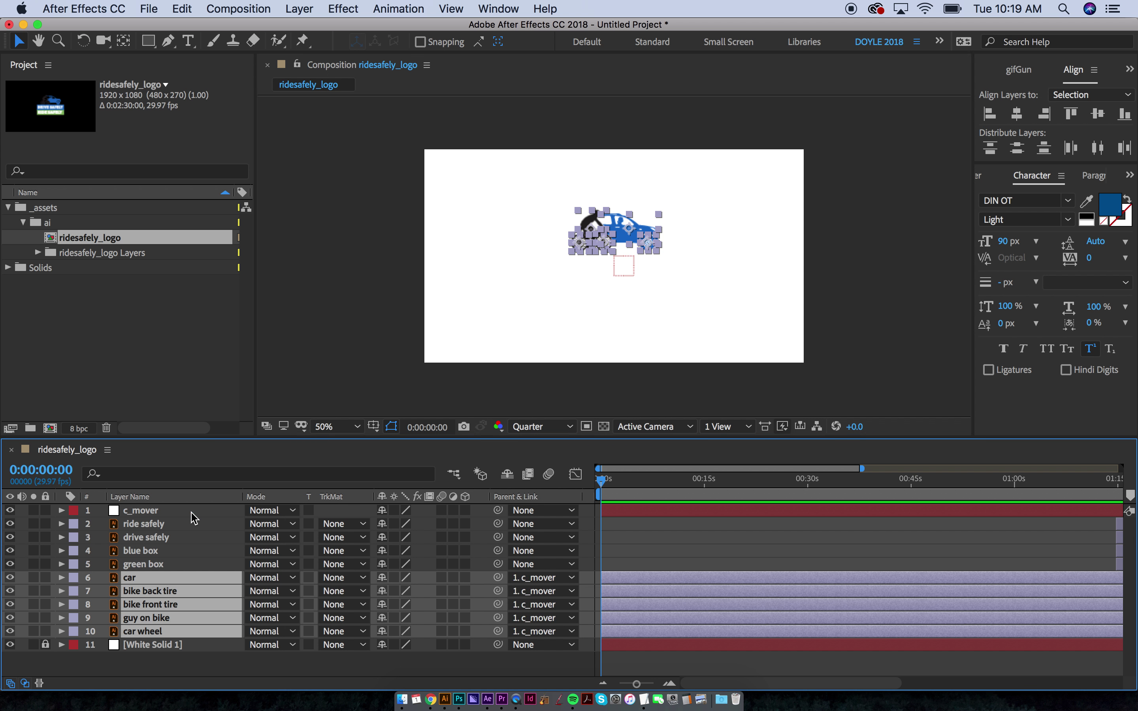
Step: Try moving the c_mover null with its parented layers slightly sideways, and undo the move
{"action": "left_click", "coordinate": [194, 517]}
{"action": "left_click_drag", "start_coordinate": [626, 266], "coordinate": [589, 263]}
{"action": "key", "text": "super+z"}
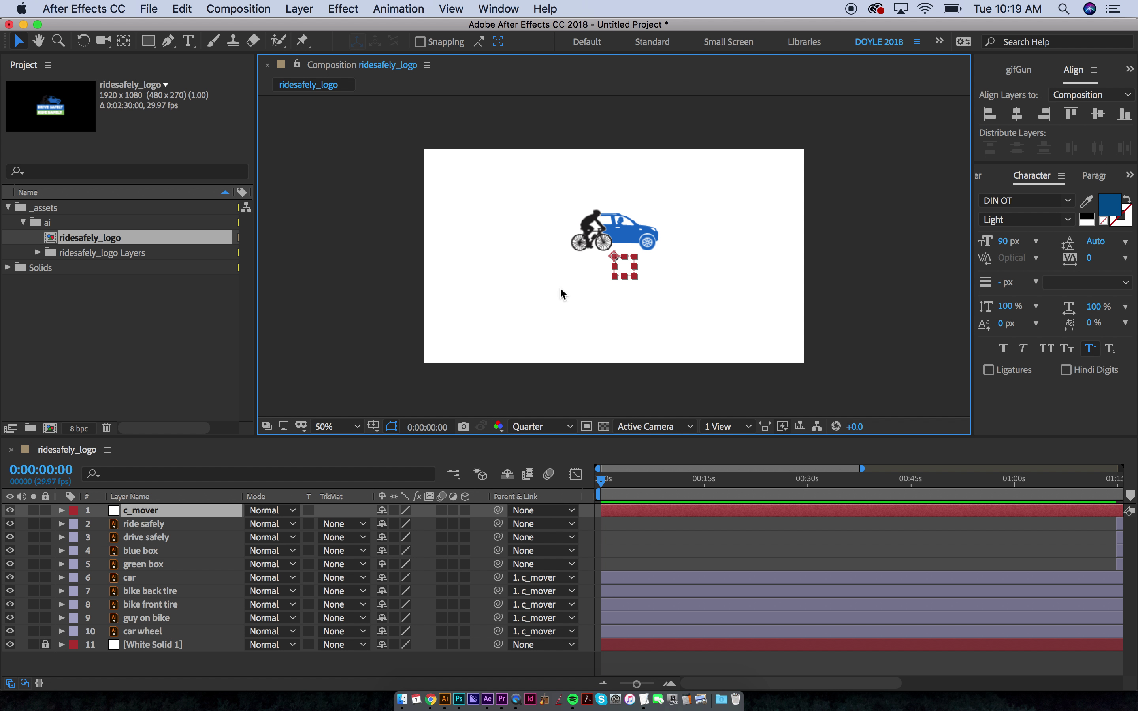
Step: Add a Position keyframe to c_mover at the start of the timeline and shift that keyframe to about 0:00:05:27
{"action": "key", "text": "p"}
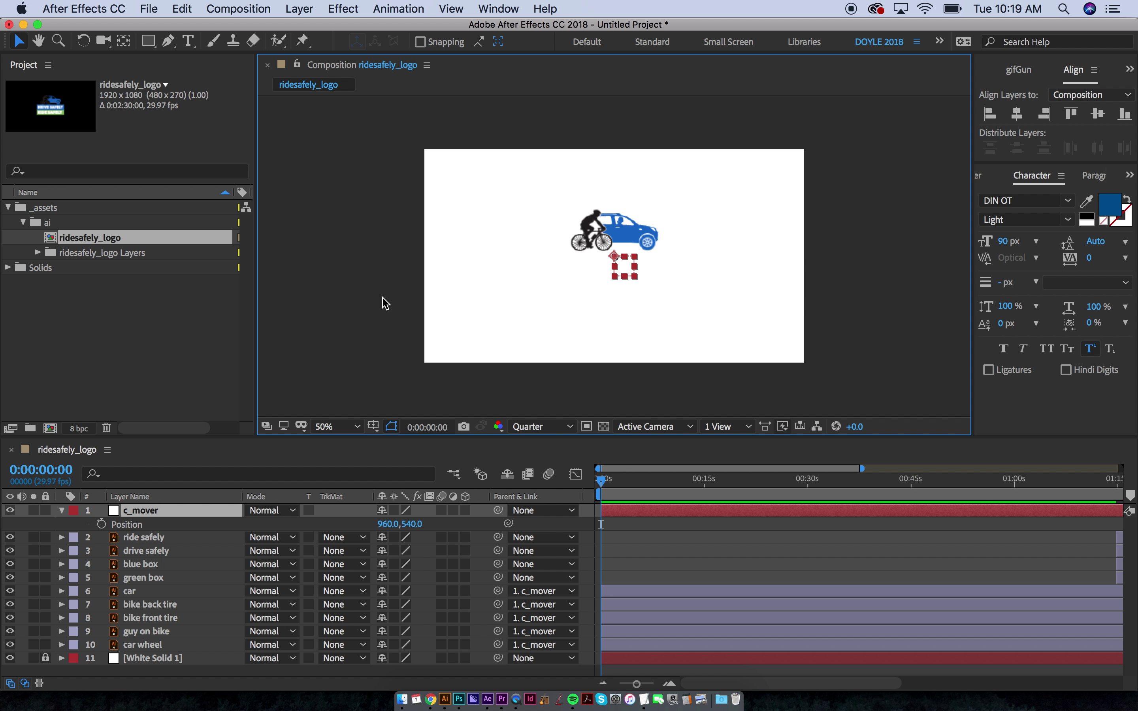
{"action": "key", "text": "slash"}
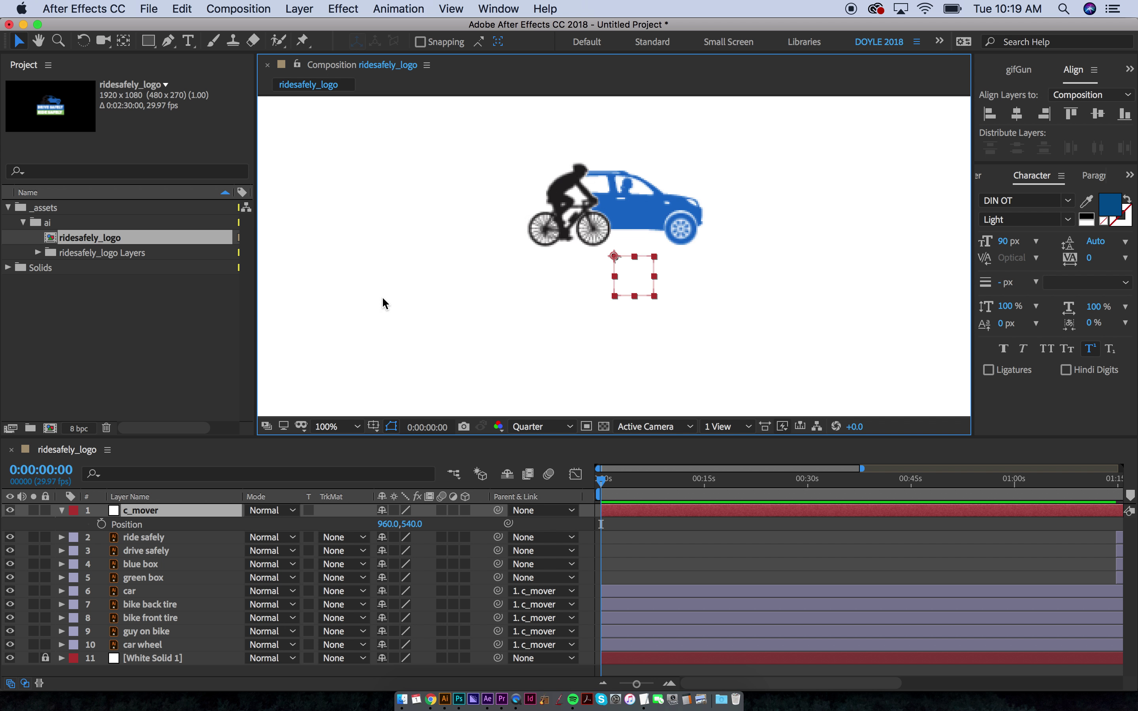
{"action": "key", "text": "comma"}
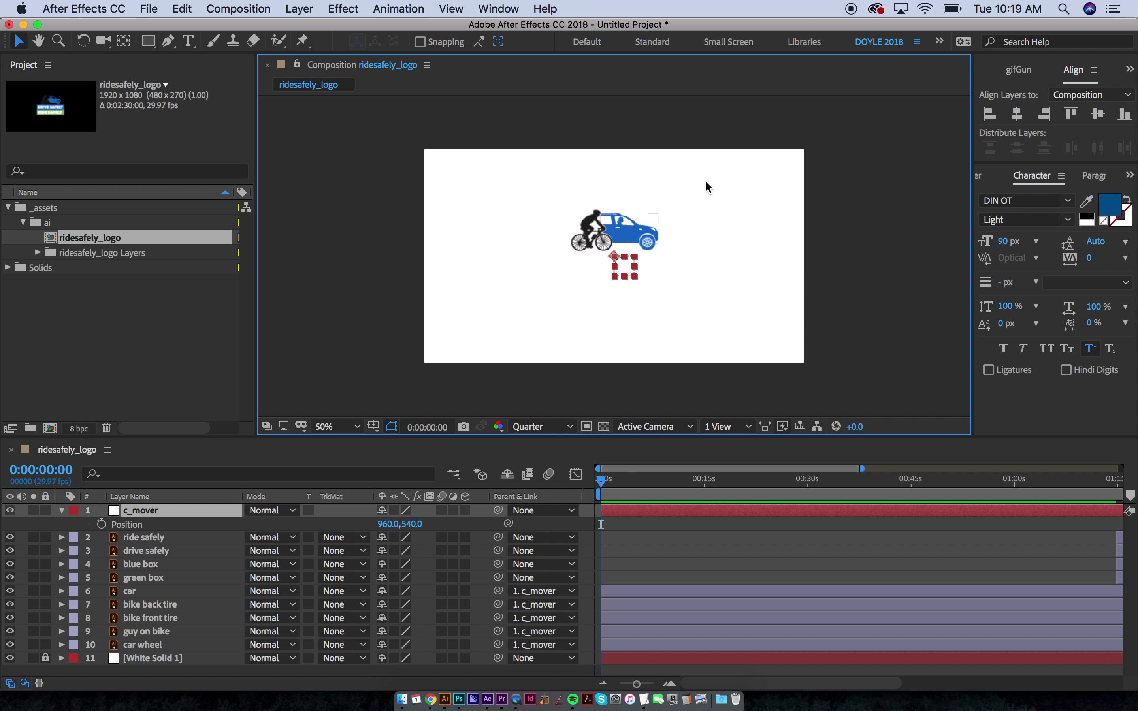
{"action": "key", "text": "equal"}
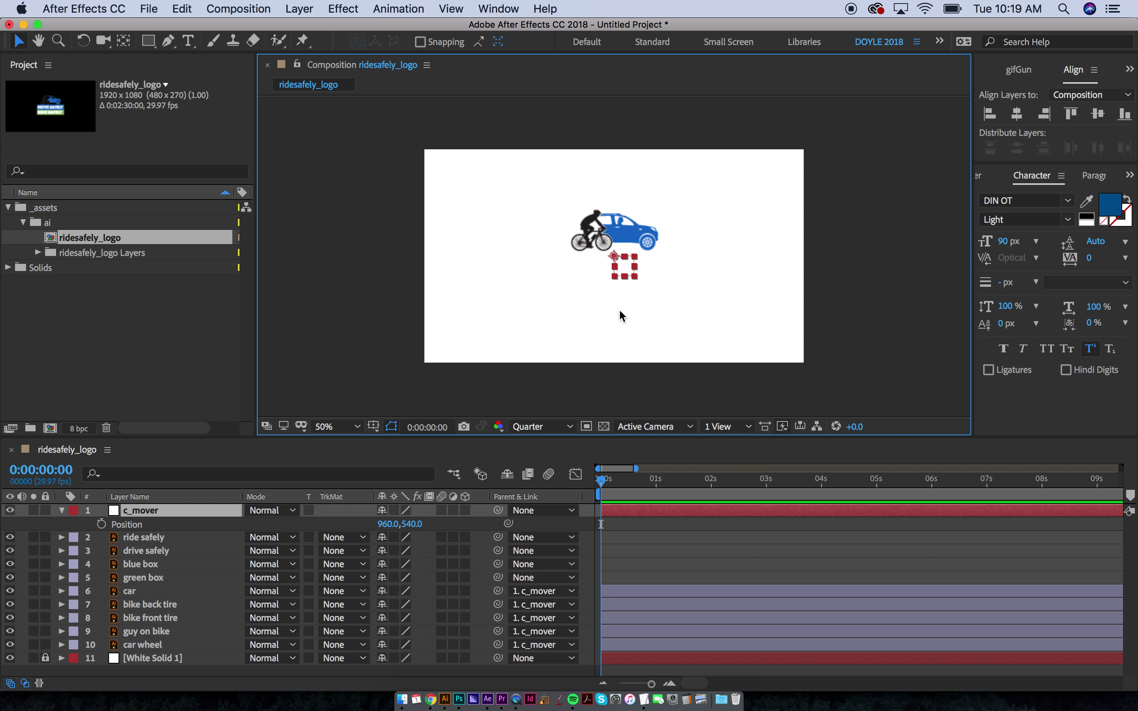
{"action": "left_click", "coordinate": [101, 524]}
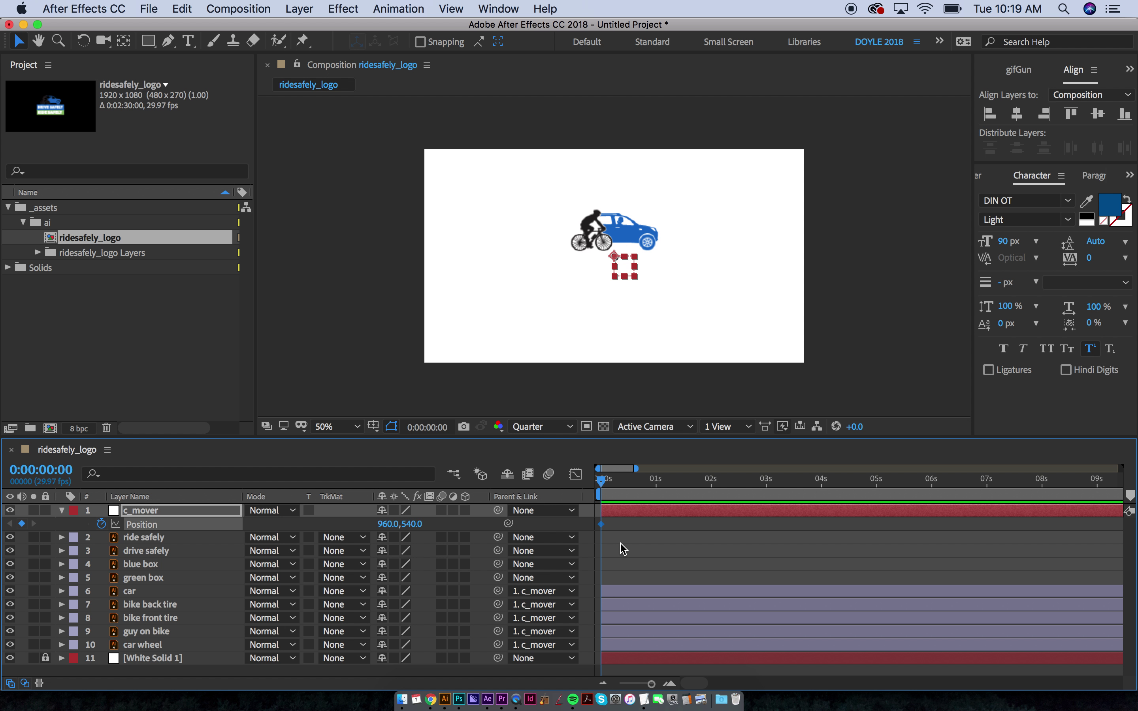
{"action": "left_click_drag", "start_coordinate": [604, 526], "coordinate": [927, 531]}
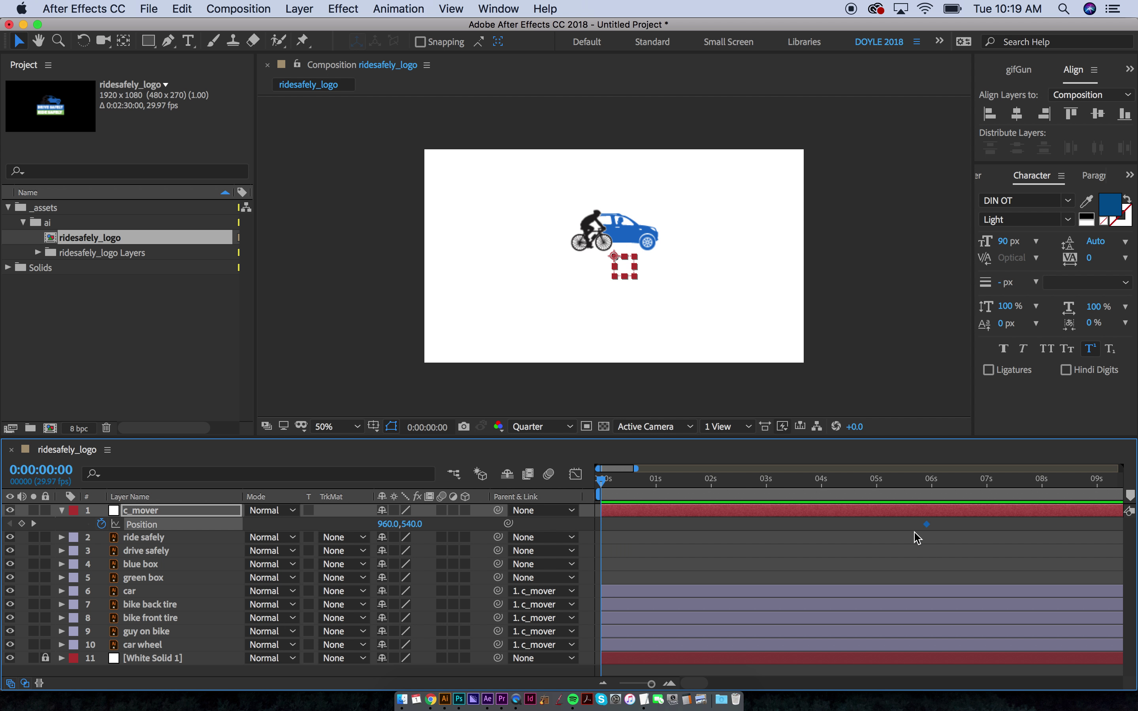
Step: At 0:00:05:23, move the c_mover null down to position 960, 640 and scrub through the drop to 0:00:05:27
{"action": "left_click", "coordinate": [919, 483]}
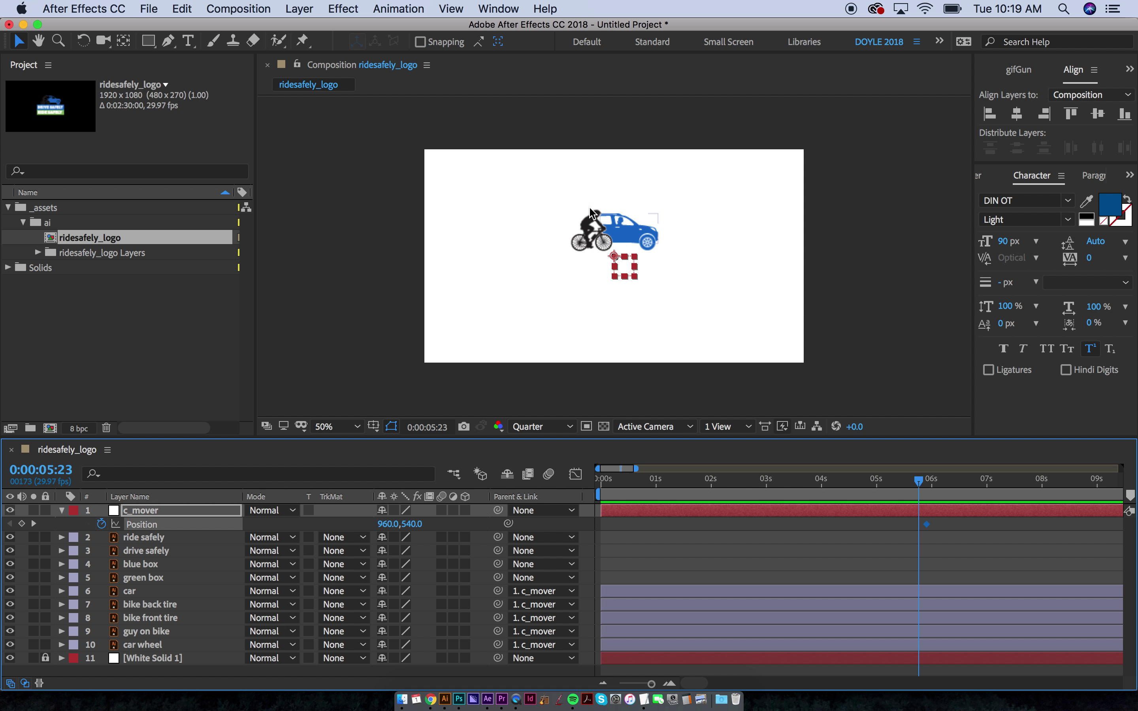
{"action": "left_click_drag", "start_coordinate": [626, 272], "coordinate": [629, 289]}
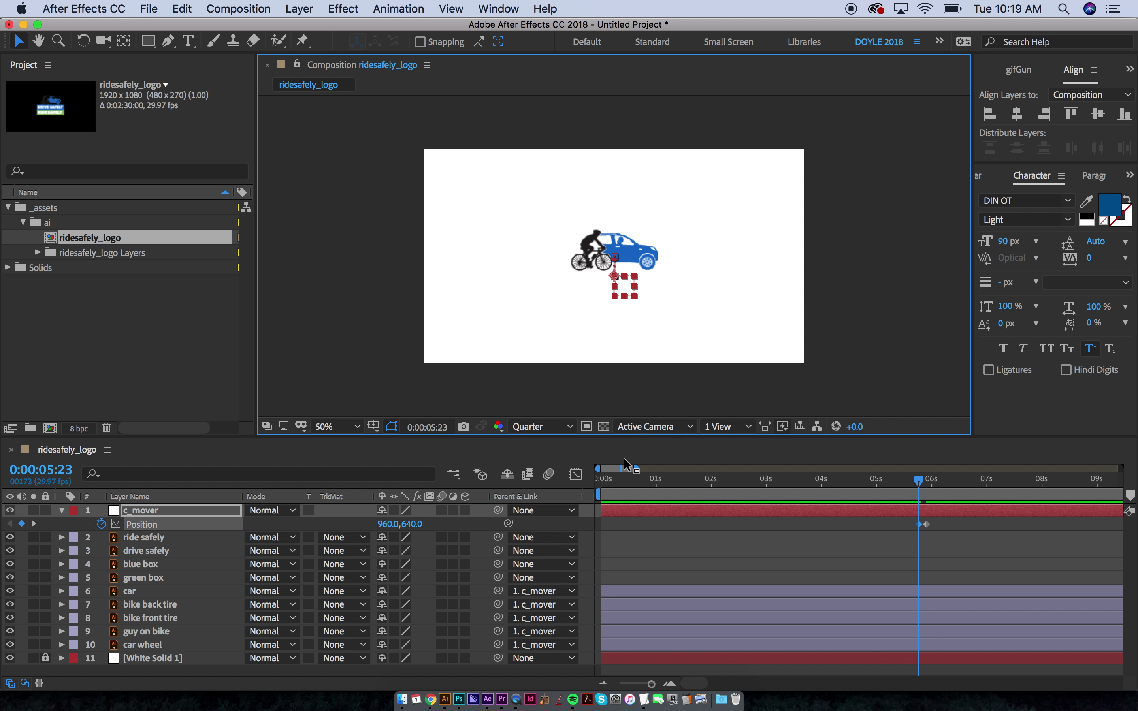
{"action": "left_click_drag", "start_coordinate": [631, 501], "coordinate": [888, 507]}
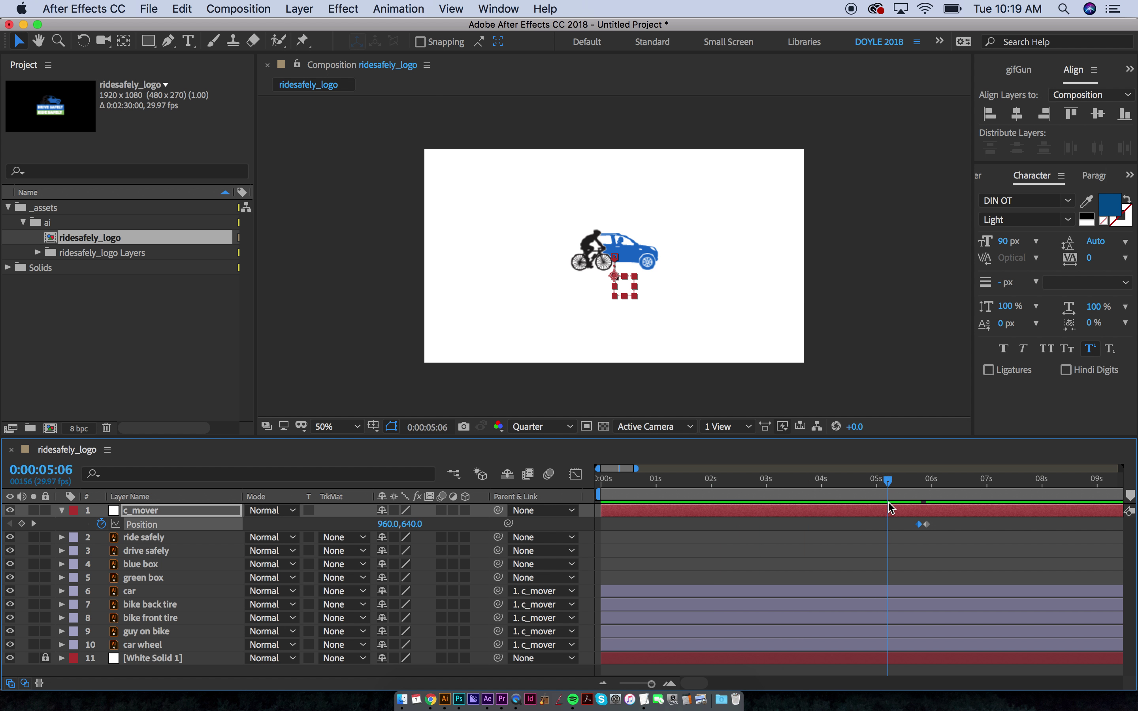
{"action": "left_click", "coordinate": [903, 484]}
{"action": "left_click_drag", "start_coordinate": [903, 485], "coordinate": [926, 489]}
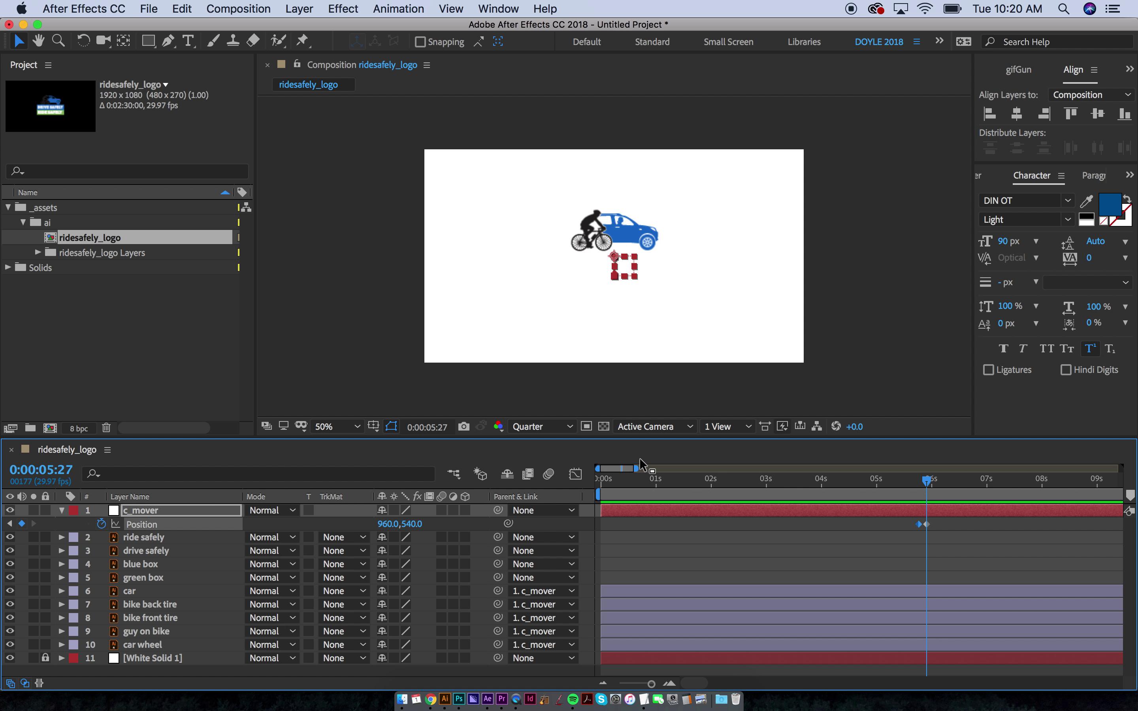
Step: Set the composition's preview resolution to Full and return the playhead to the start of the timeline
{"action": "key", "text": "/"}
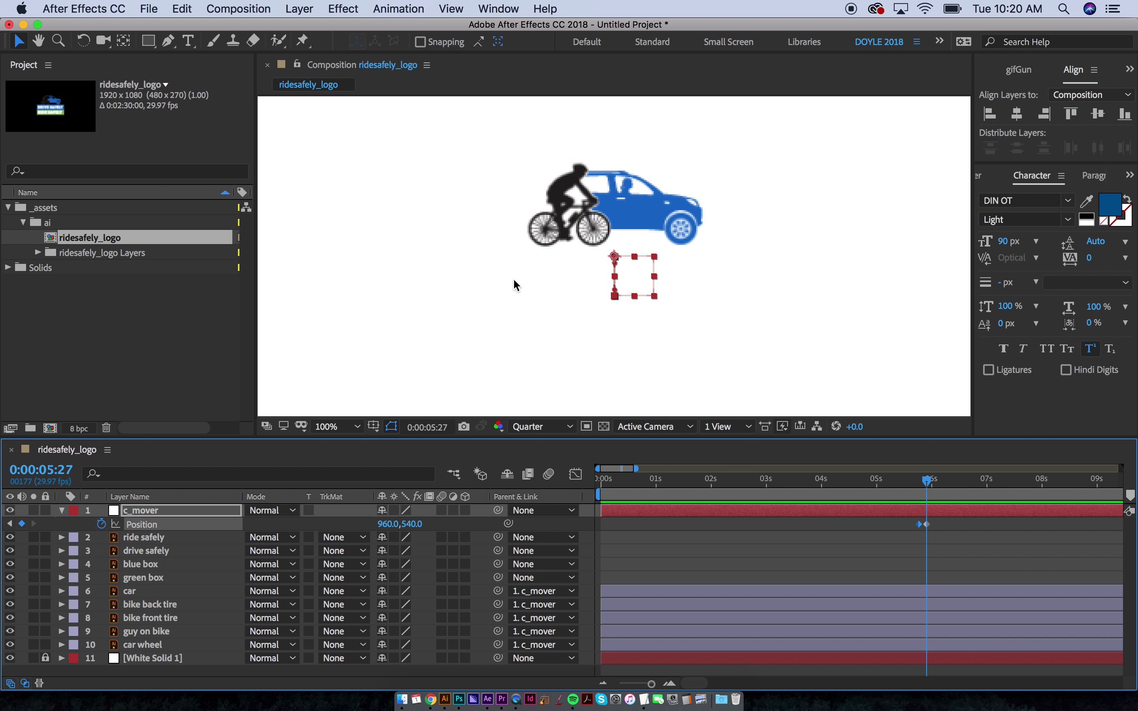
{"action": "left_click_drag", "start_coordinate": [516, 285], "coordinate": [500, 307]}
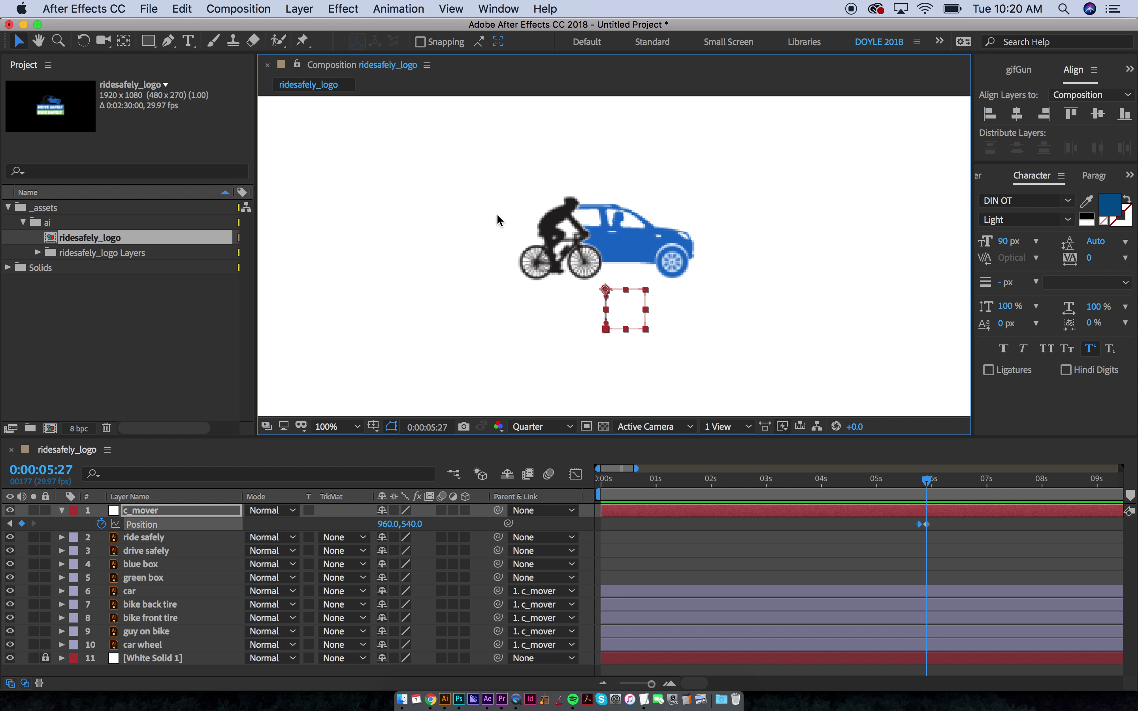
{"action": "left_click", "coordinate": [539, 426]}
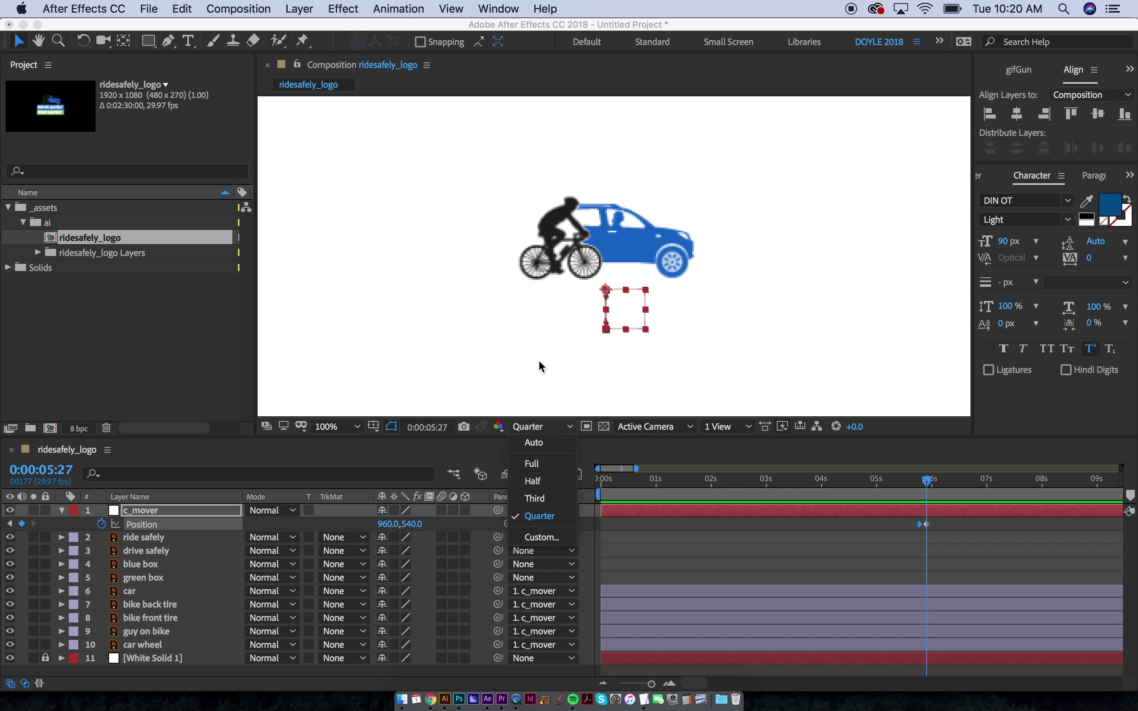
{"action": "left_click", "coordinate": [536, 464]}
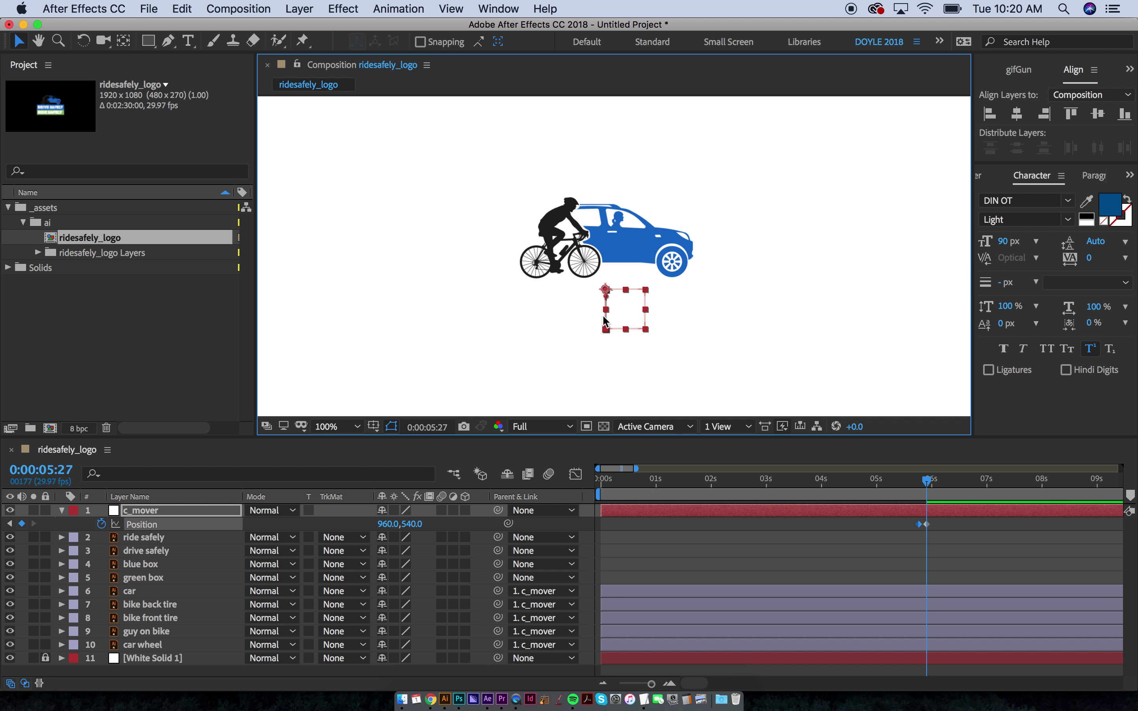
{"action": "left_click", "coordinate": [611, 487]}
{"action": "left_click_drag", "start_coordinate": [611, 491], "coordinate": [593, 492]}
{"action": "key", "text": "comma"}
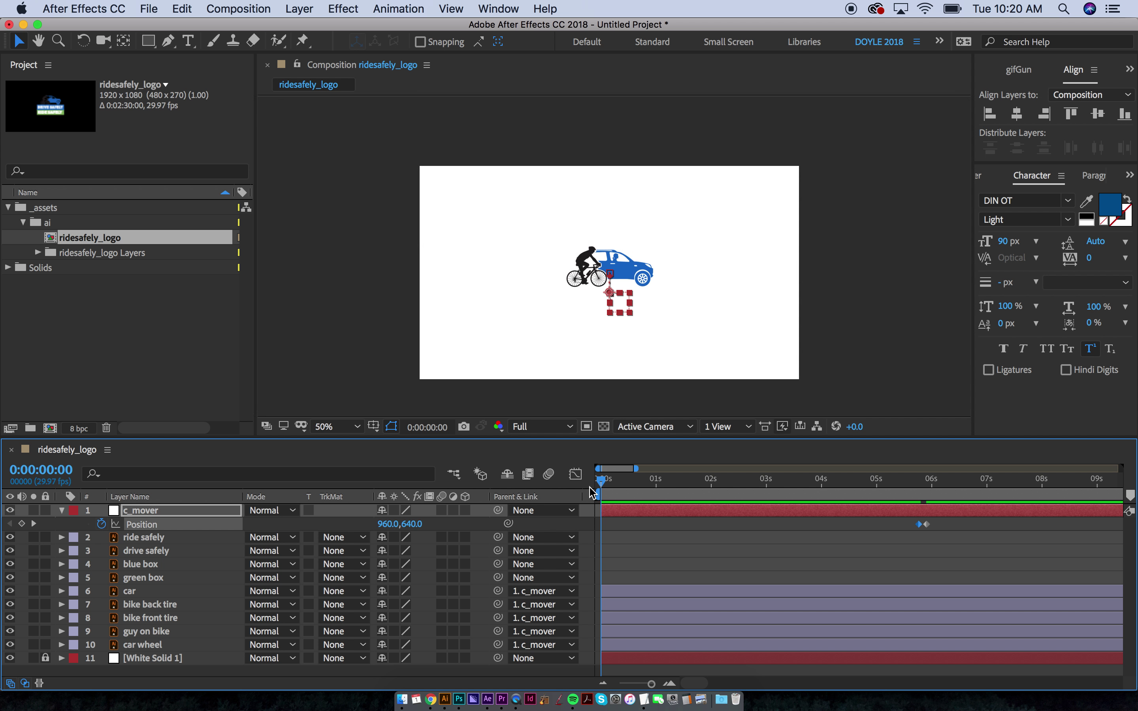
Step: Duplicate the c_mover null, place the copy below the original and rename it c_mover bike
{"action": "left_click", "coordinate": [586, 259]}
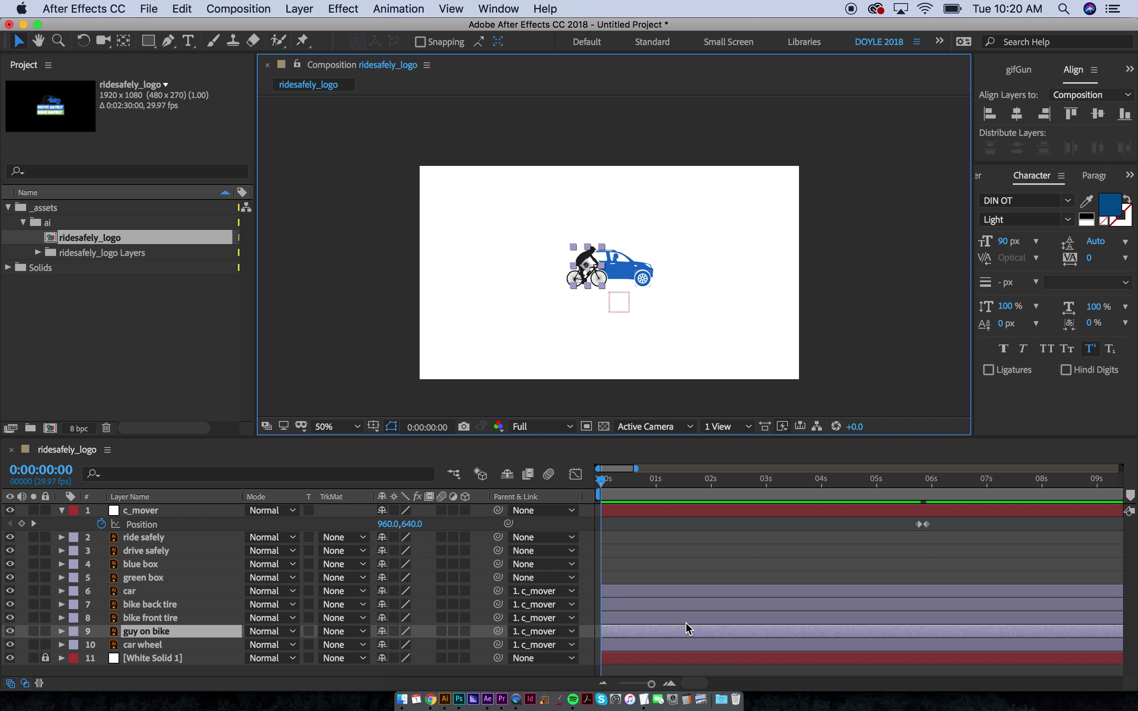
{"action": "left_click", "coordinate": [138, 512]}
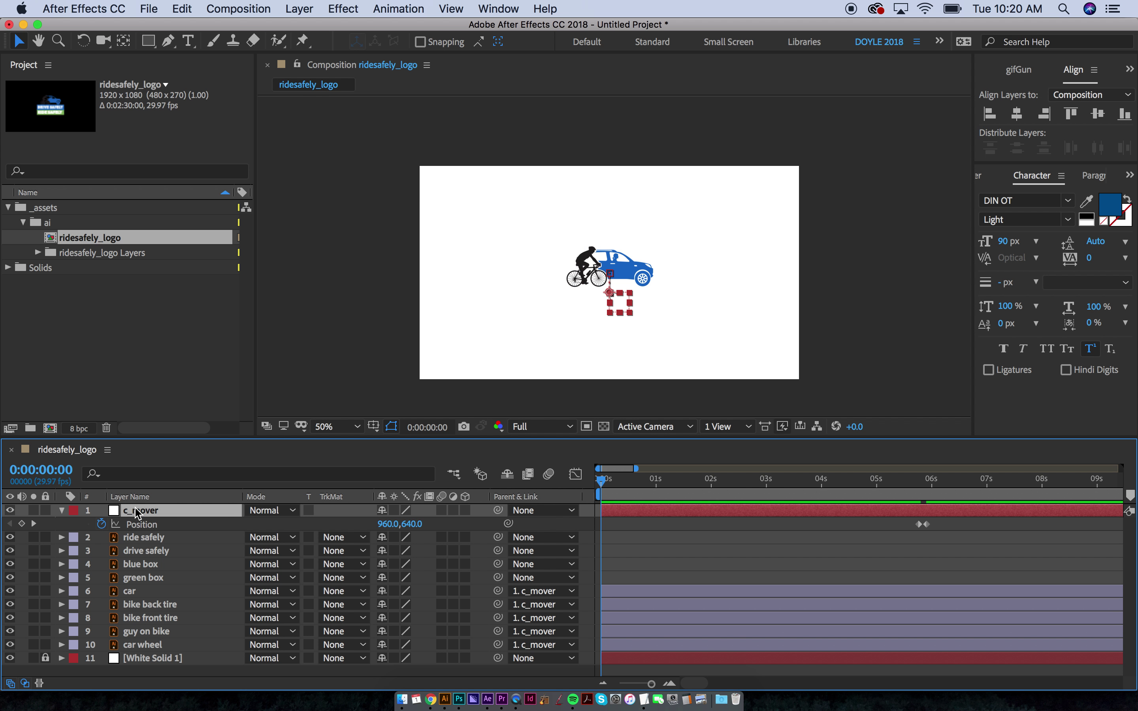
{"action": "key", "text": "super+d"}
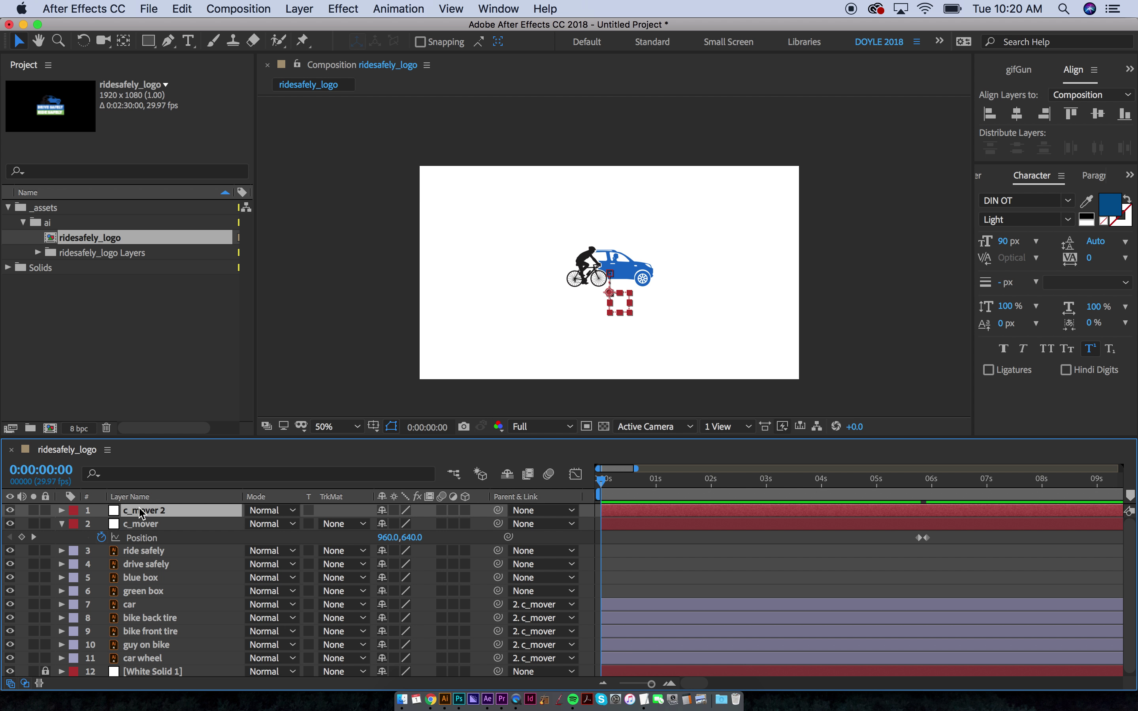
{"action": "key", "text": "super+bracketleft"}
{"action": "key", "text": "Return"}
{"action": "type", "text": "c_mover b"}
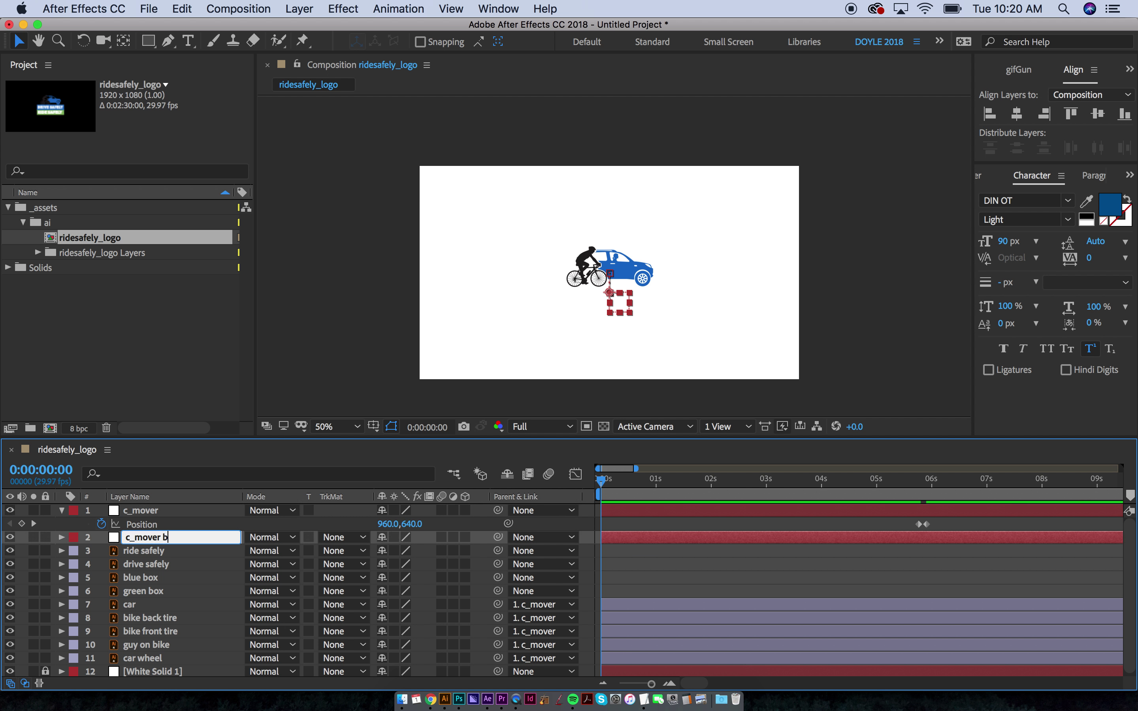
{"action": "type", "text": "ike"}
{"action": "key", "text": "Return"}
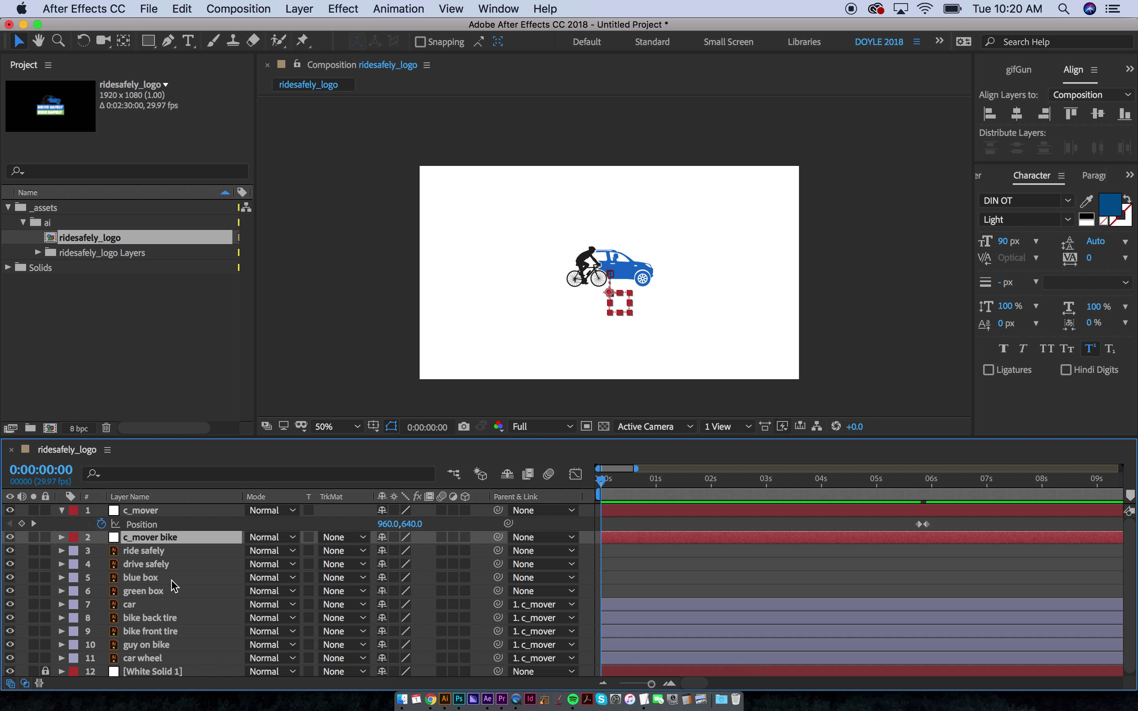
Step: Move the car layer down the stack to sit between guy on bike and car wheel
{"action": "scroll", "coordinate": [175, 586], "scroll_direction": "down", "scroll_amount": 1}
{"action": "left_click", "coordinate": [151, 630]}
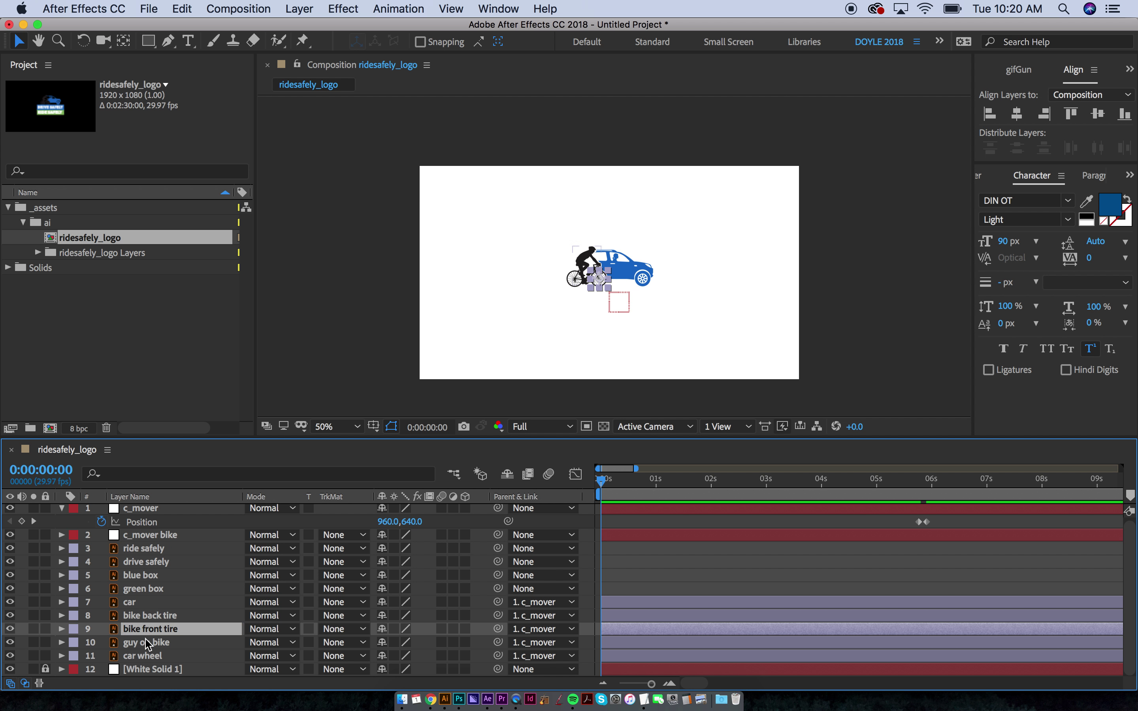
{"action": "left_click", "coordinate": [147, 644]}
{"action": "left_click", "coordinate": [147, 657]}
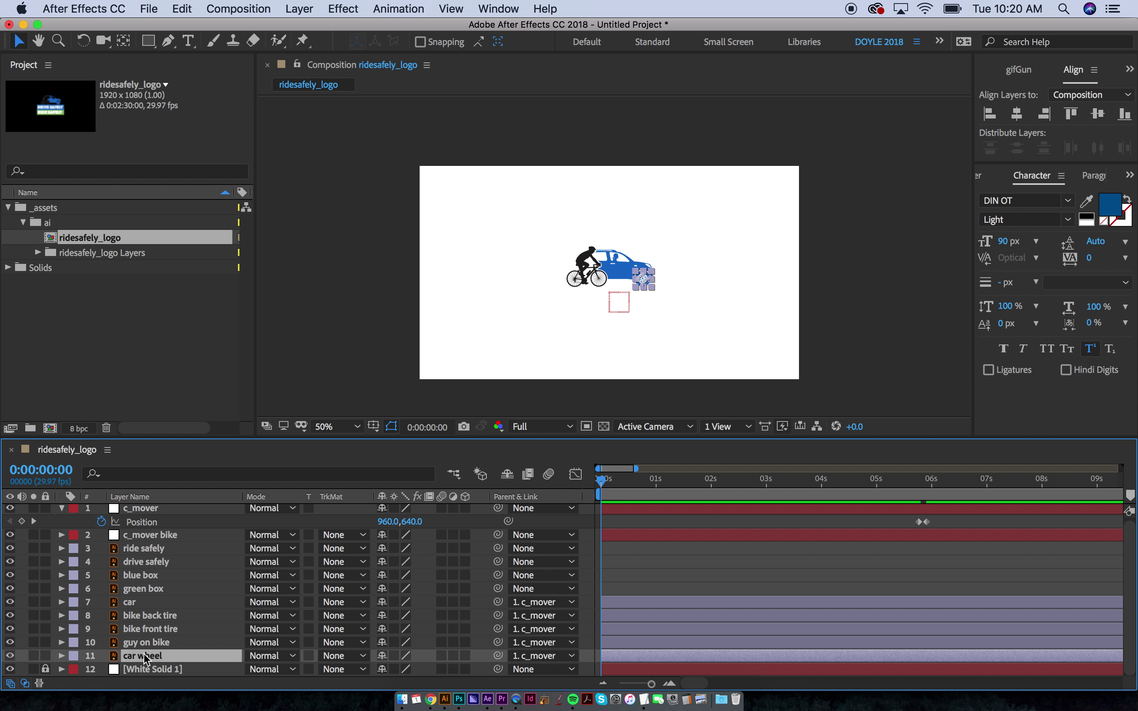
{"action": "left_click", "coordinate": [139, 604]}
{"action": "key", "text": "super+bracketleft"}
{"action": "key", "text": "super+bracketleft"}
{"action": "key", "text": "super+bracketleft"}
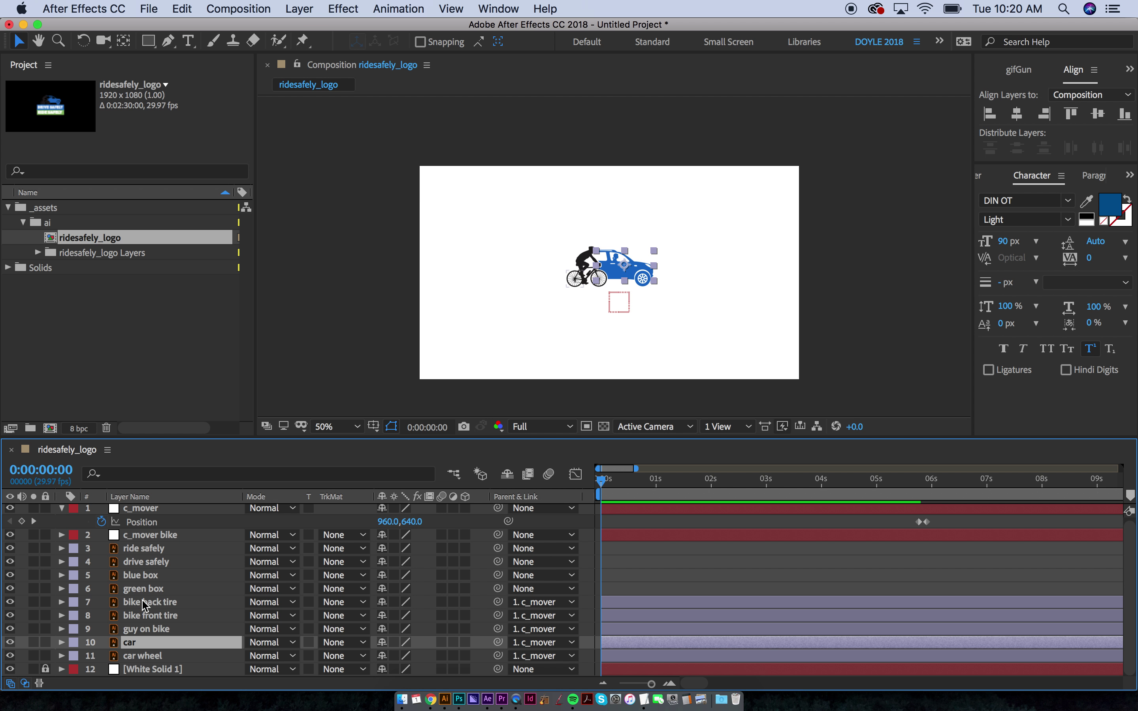
Step: Parent the bike back tire and bike front tire layers to guy on bike
{"action": "left_click", "coordinate": [148, 603]}
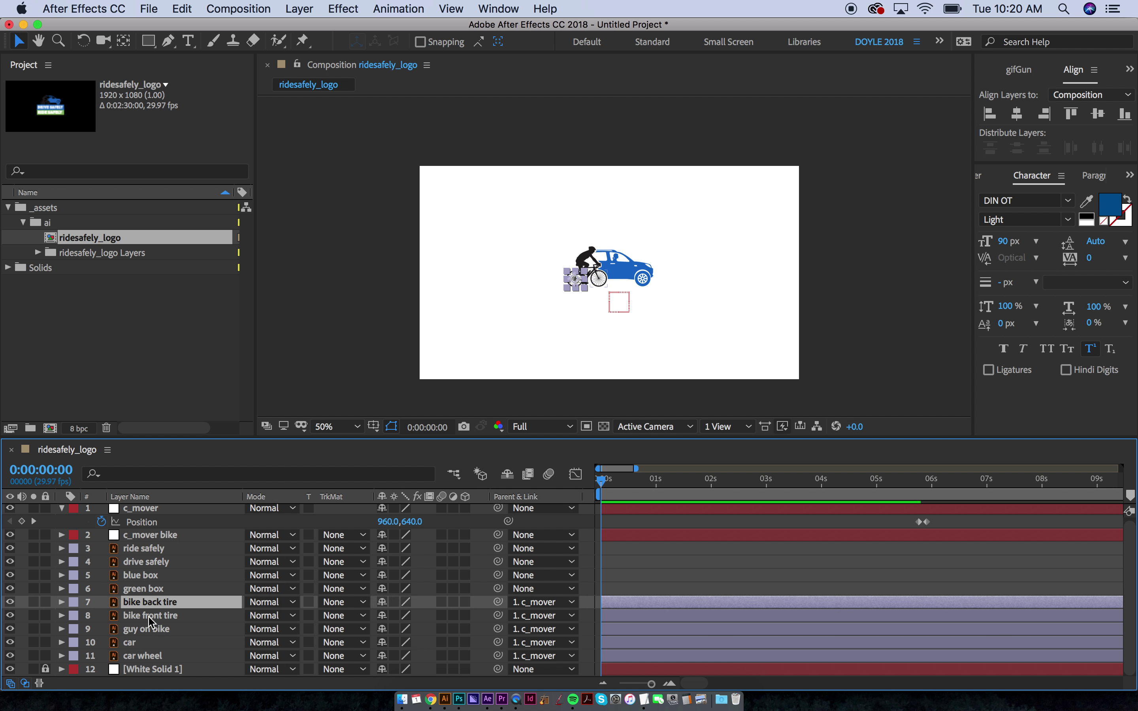
{"action": "left_click", "coordinate": [149, 617], "text": "shift"}
{"action": "left_click_drag", "start_coordinate": [498, 605], "coordinate": [181, 633]}
Step: Parent the guy on bike layer to c_mover bike, and parent c_mover bike to c_mover
{"action": "left_click", "coordinate": [181, 635]}
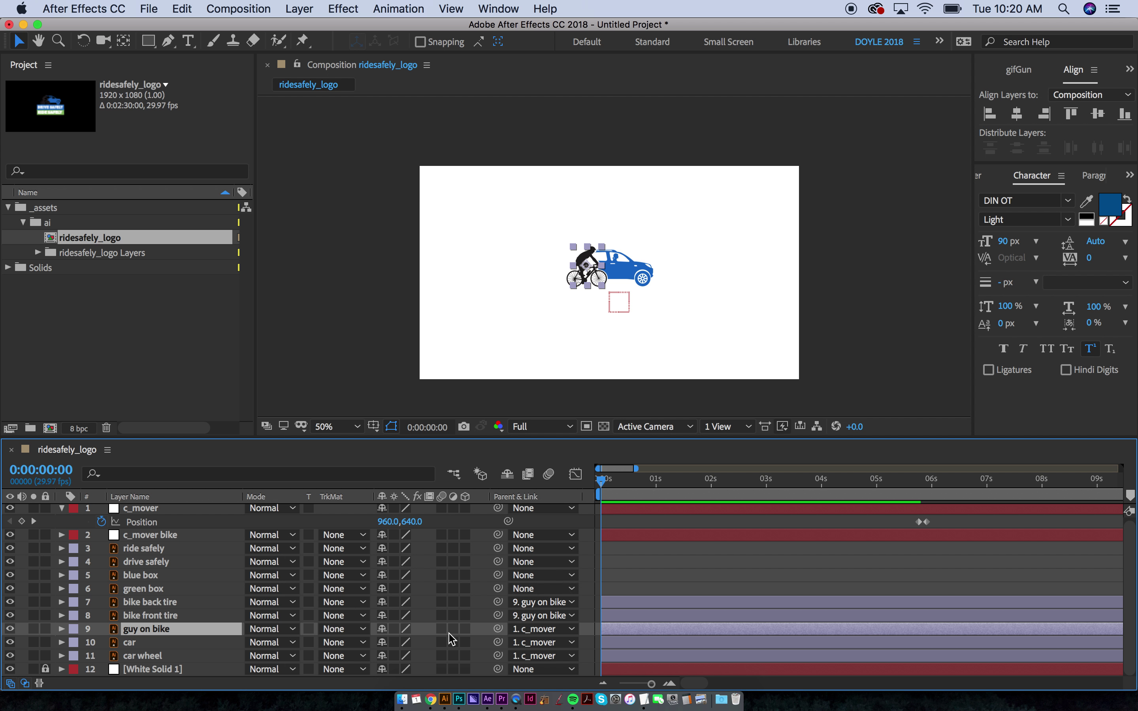
{"action": "left_click_drag", "start_coordinate": [498, 629], "coordinate": [163, 537]}
{"action": "left_click", "coordinate": [163, 539]}
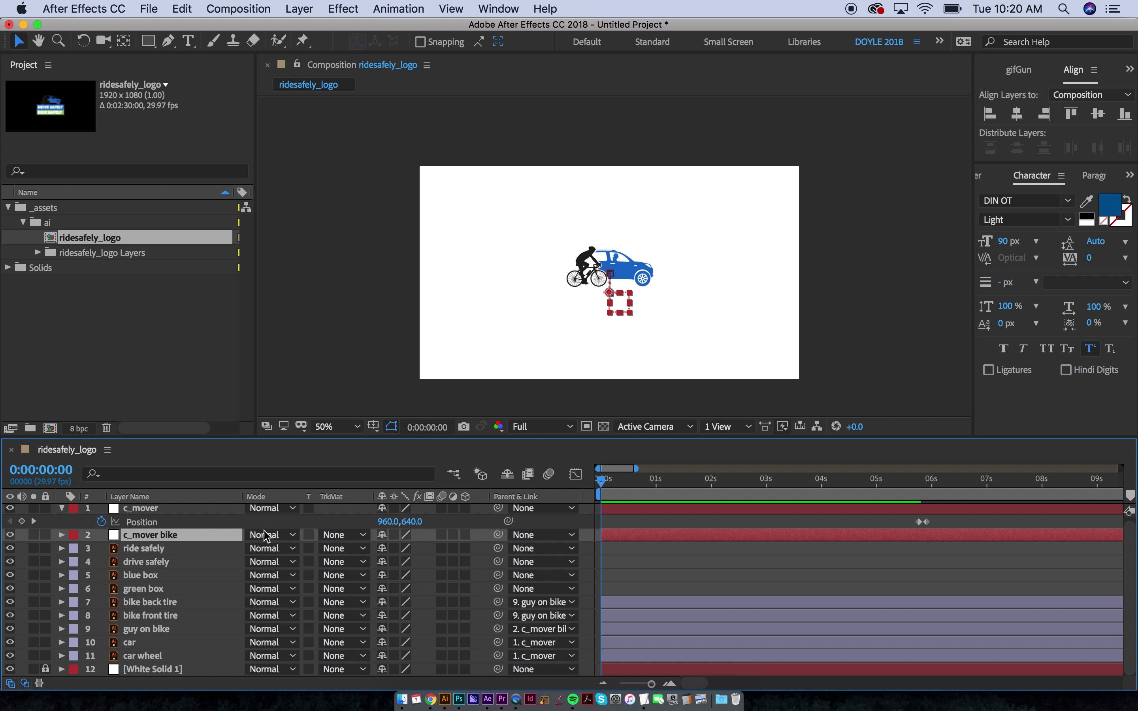
{"action": "left_click_drag", "start_coordinate": [498, 535], "coordinate": [176, 514]}
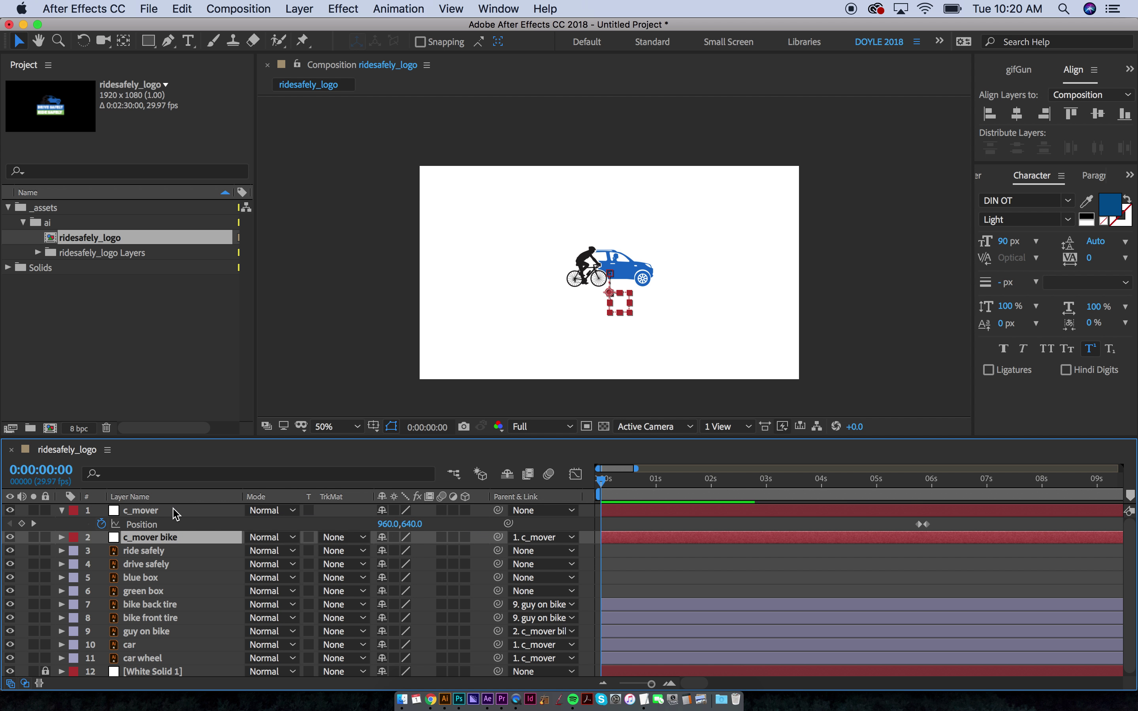
Step: Parent the car wheel layer to the car layer, and select the c_mover bike null
{"action": "left_click", "coordinate": [158, 647]}
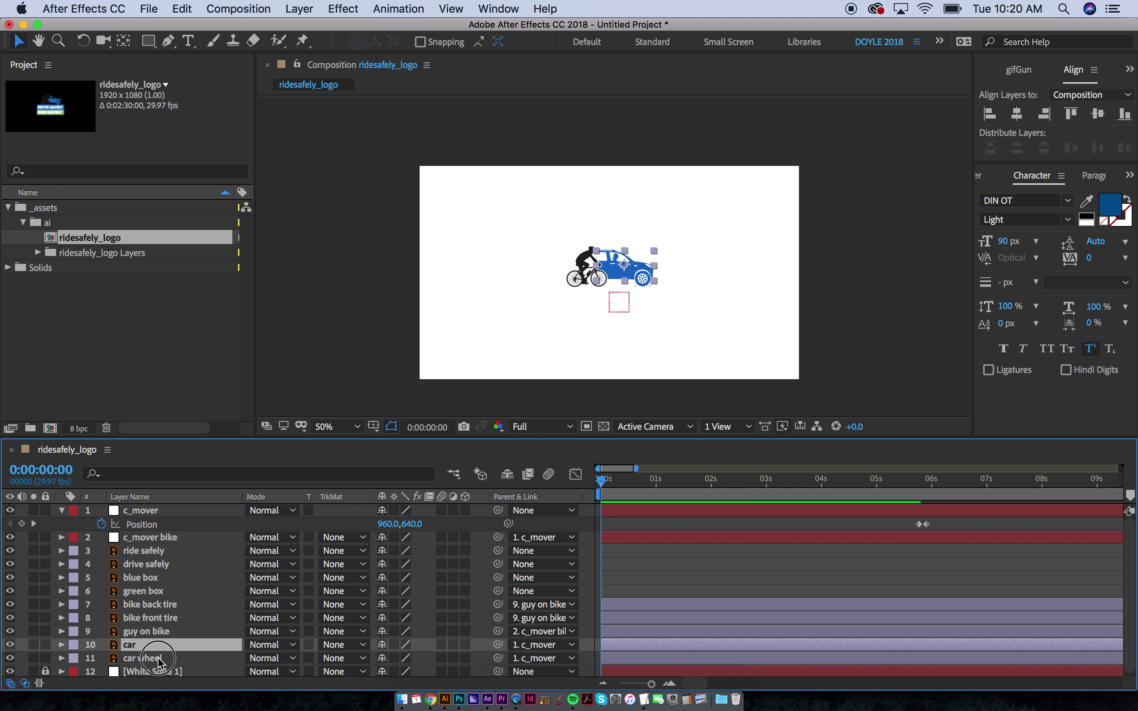
{"action": "left_click", "coordinate": [157, 659]}
{"action": "left_click_drag", "start_coordinate": [498, 658], "coordinate": [146, 653]}
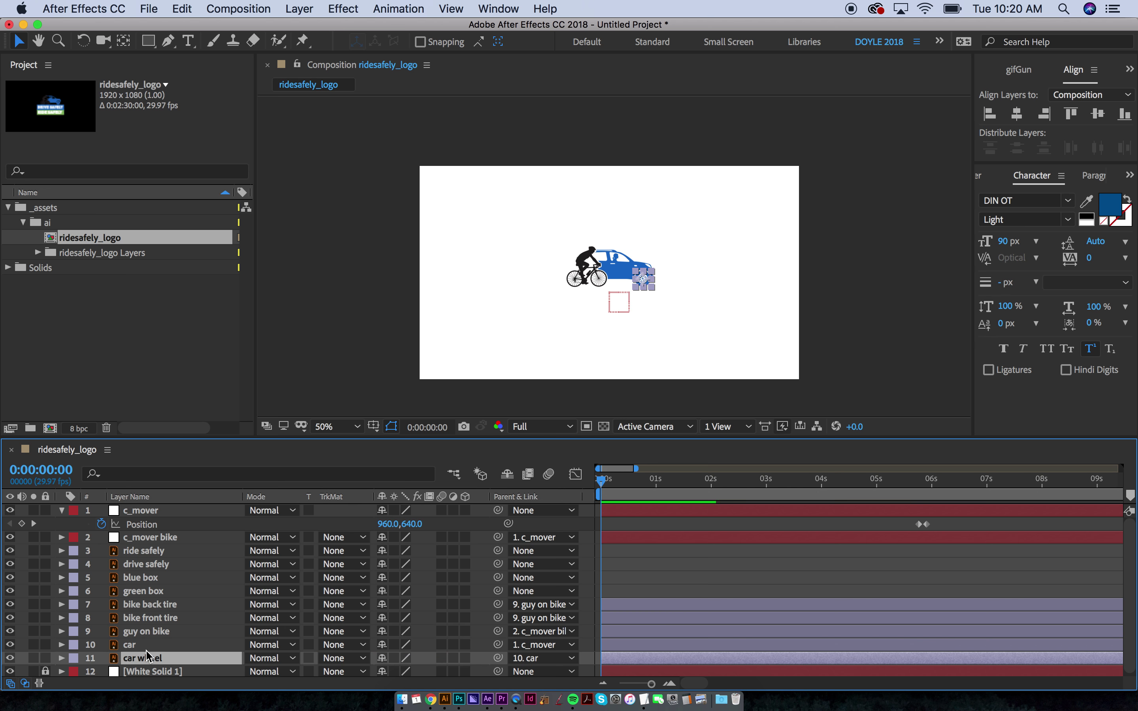
{"action": "left_click", "coordinate": [146, 651]}
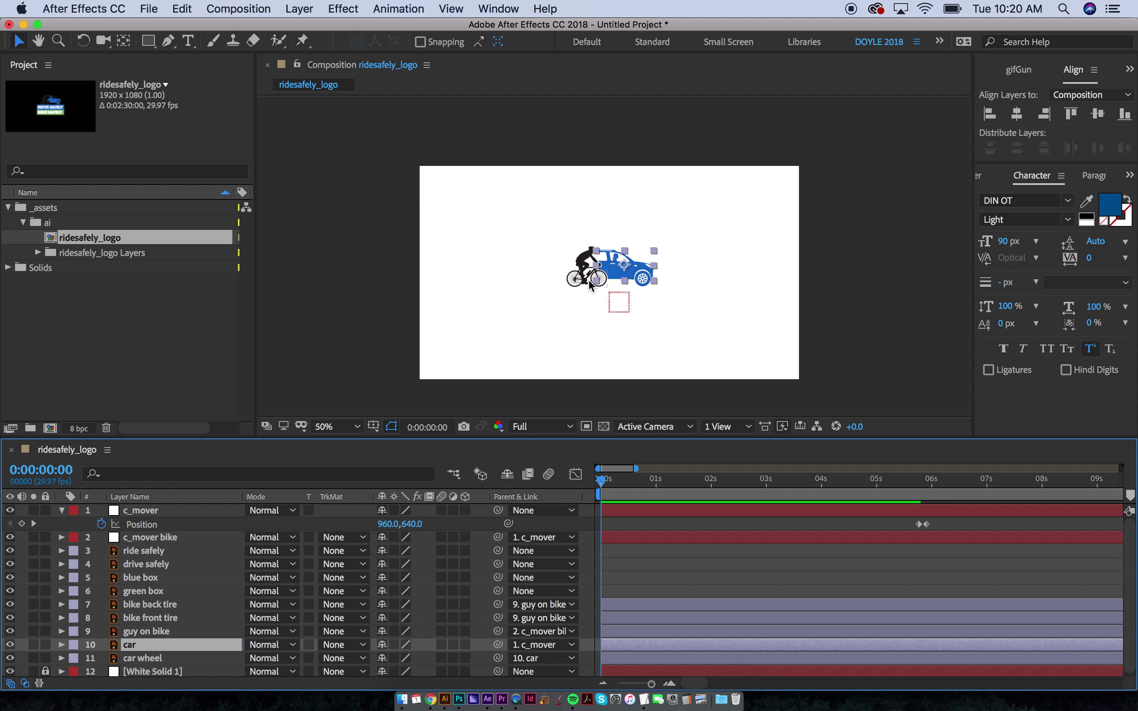
{"action": "left_click", "coordinate": [172, 538]}
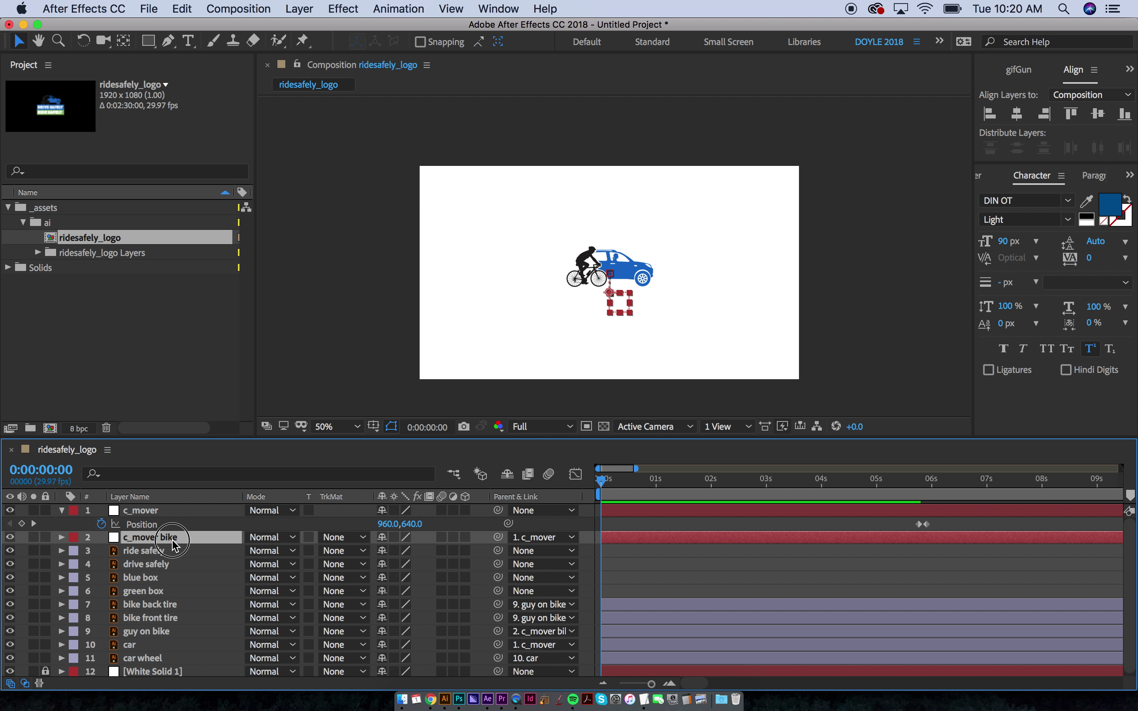
Step: Keyframe the c_mover bike null's Position at 0:00:01:07, shifting it right to 160, 0
{"action": "key", "text": "equal"}
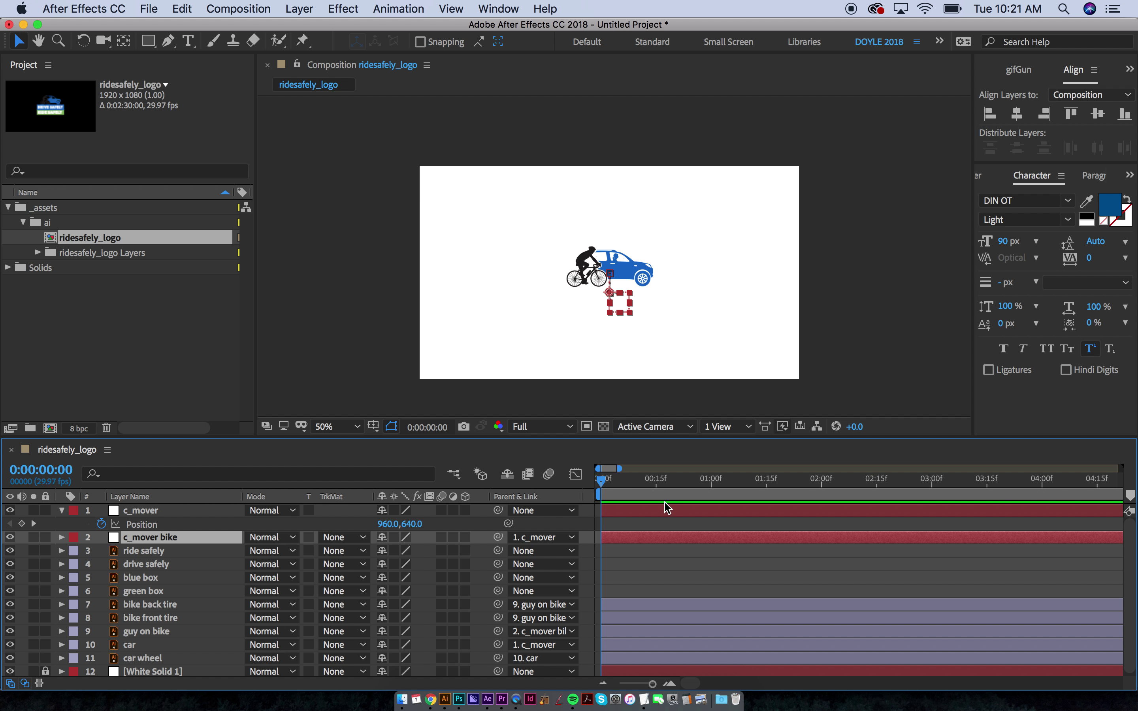
{"action": "left_click_drag", "start_coordinate": [627, 483], "coordinate": [737, 487]}
{"action": "key", "text": "alt+shift+p"}
{"action": "key", "text": "shift+Right"}
{"action": "key", "text": "shift+Right"}
{"action": "key", "text": "shift+Right"}
{"action": "key", "text": "shift+Right"}
{"action": "key", "text": "shift+Right"}
{"action": "key", "text": "shift+Right"}
{"action": "key", "text": "shift+Right"}
{"action": "key", "text": "shift+Right"}
{"action": "key", "text": "shift+Right"}
{"action": "key", "text": "shift+Right"}
{"action": "key", "text": "shift+Right"}
{"action": "key", "text": "shift+Right"}
{"action": "key", "text": "shift+Right"}
{"action": "key", "text": "shift+Right"}
{"action": "key", "text": "shift+Right"}
{"action": "key", "text": "shift+Right"}
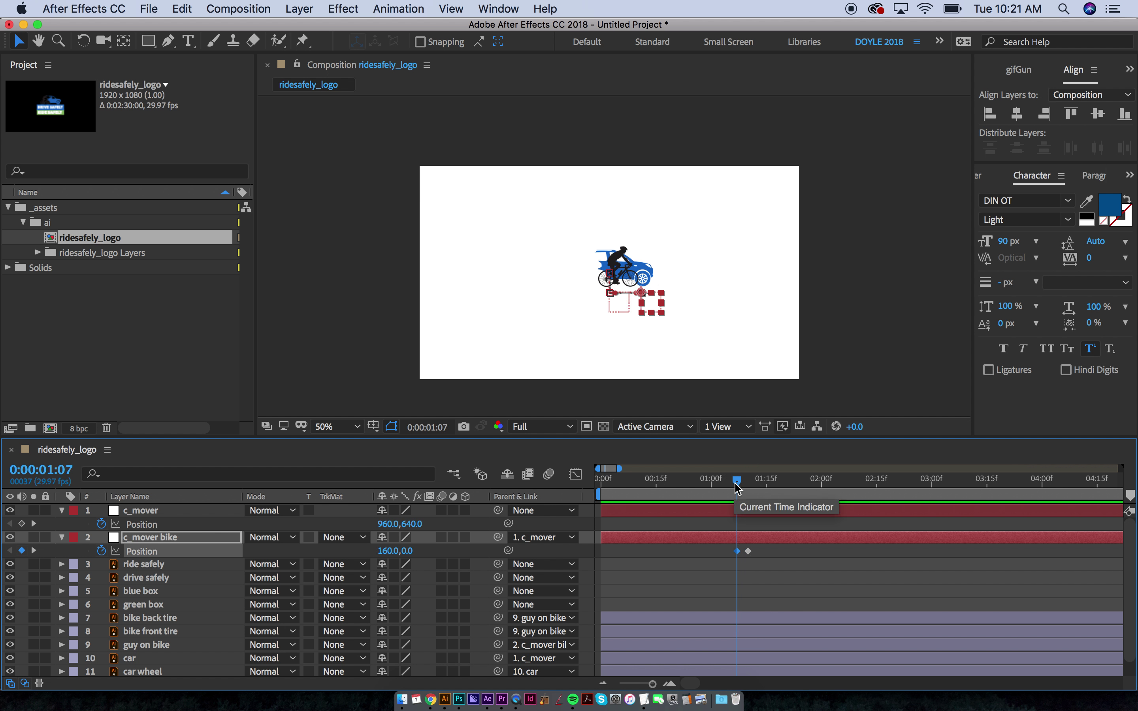
Step: Check how the cyclist overlaps the car at the start of the timeline and around 0:00:01:19
{"action": "scroll", "coordinate": [770, 526], "scroll_direction": "down", "scroll_amount": 3}
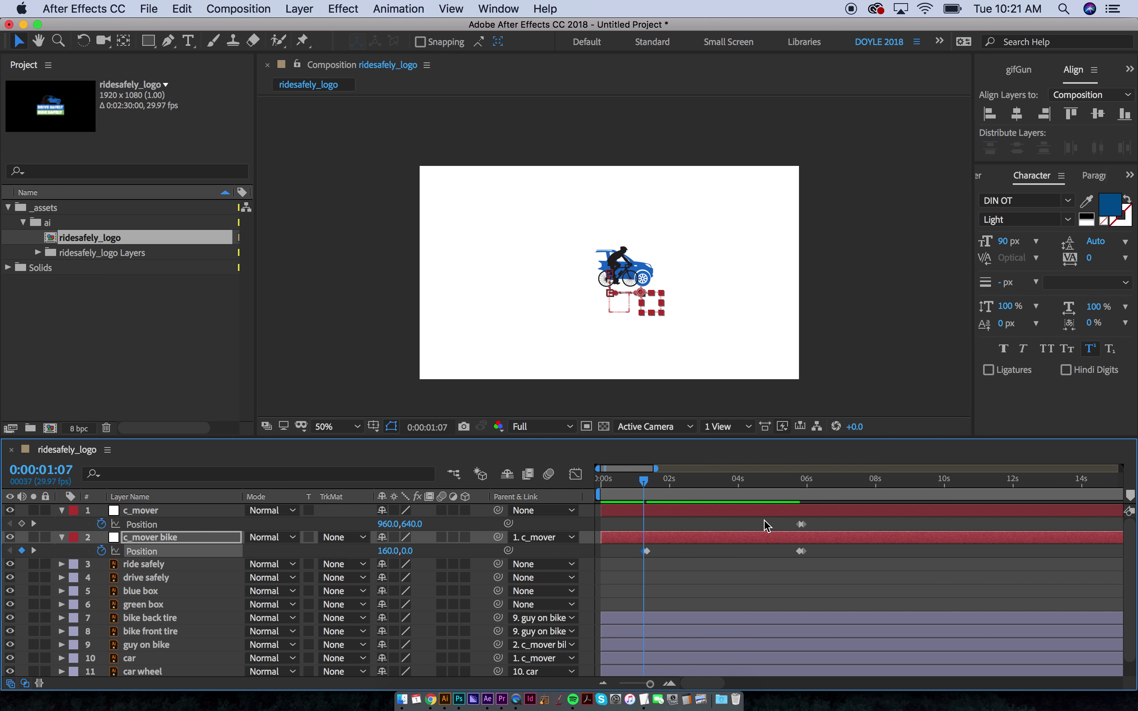
{"action": "left_click_drag", "start_coordinate": [645, 481], "coordinate": [658, 483]}
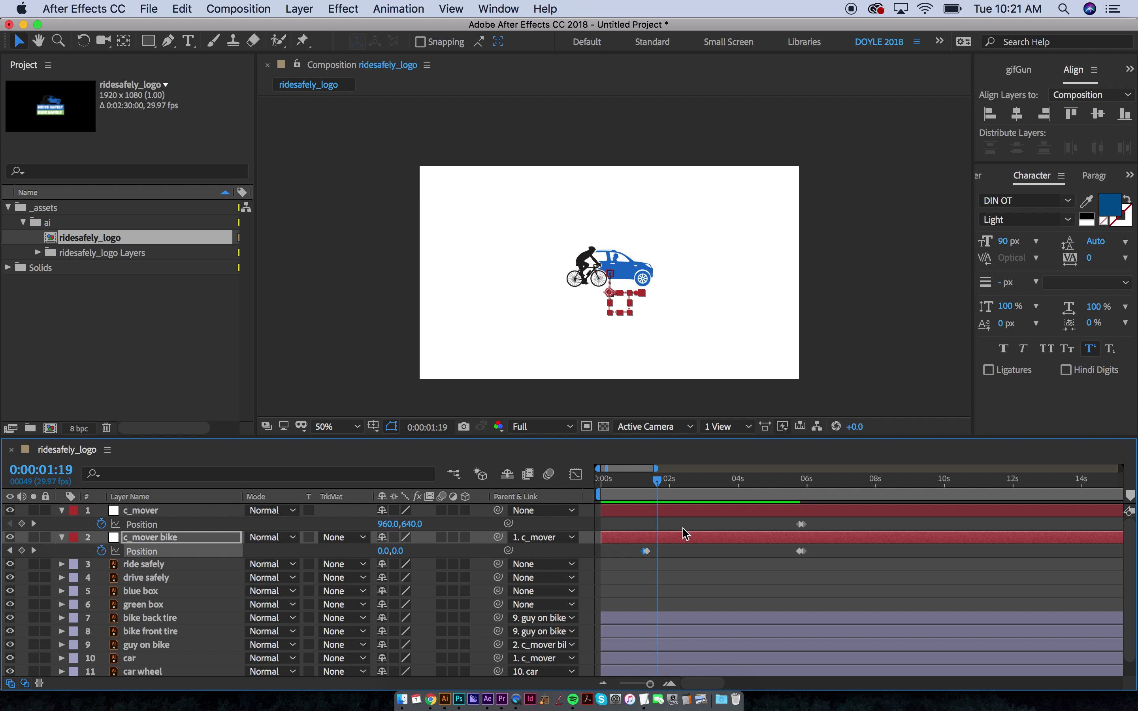
{"action": "left_click", "coordinate": [599, 485]}
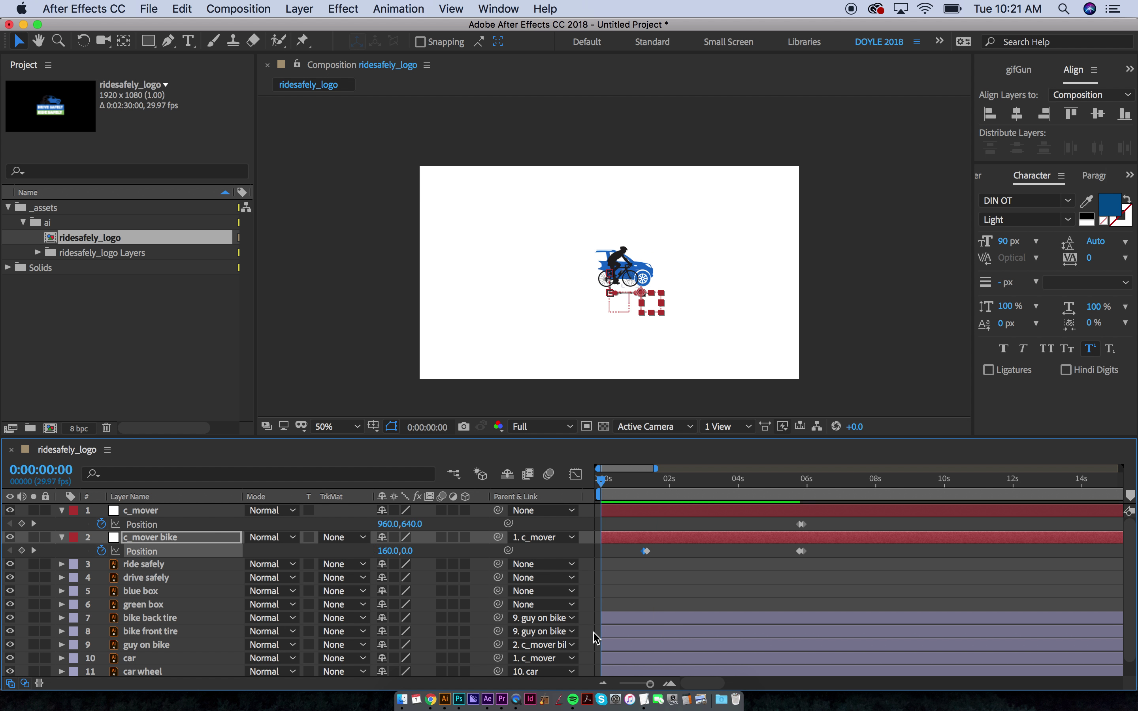
{"action": "key", "text": "period"}
{"action": "key", "text": "period"}
{"action": "key", "text": "period"}
{"action": "key", "text": "period"}
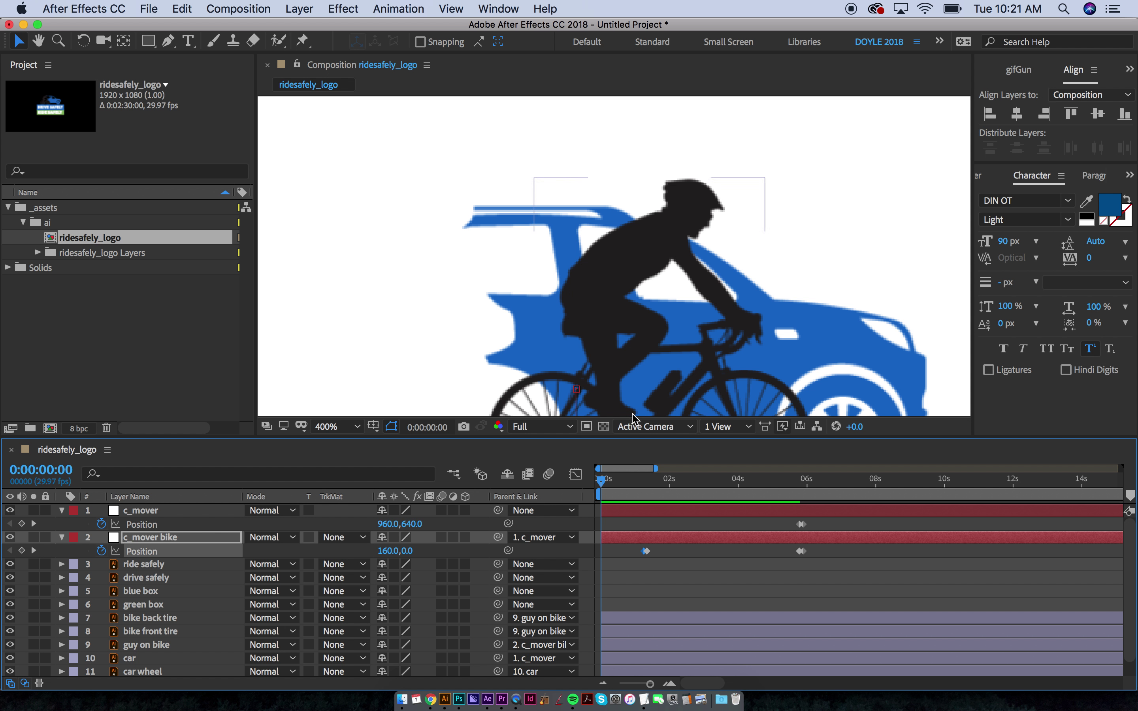
{"action": "key", "text": "comma"}
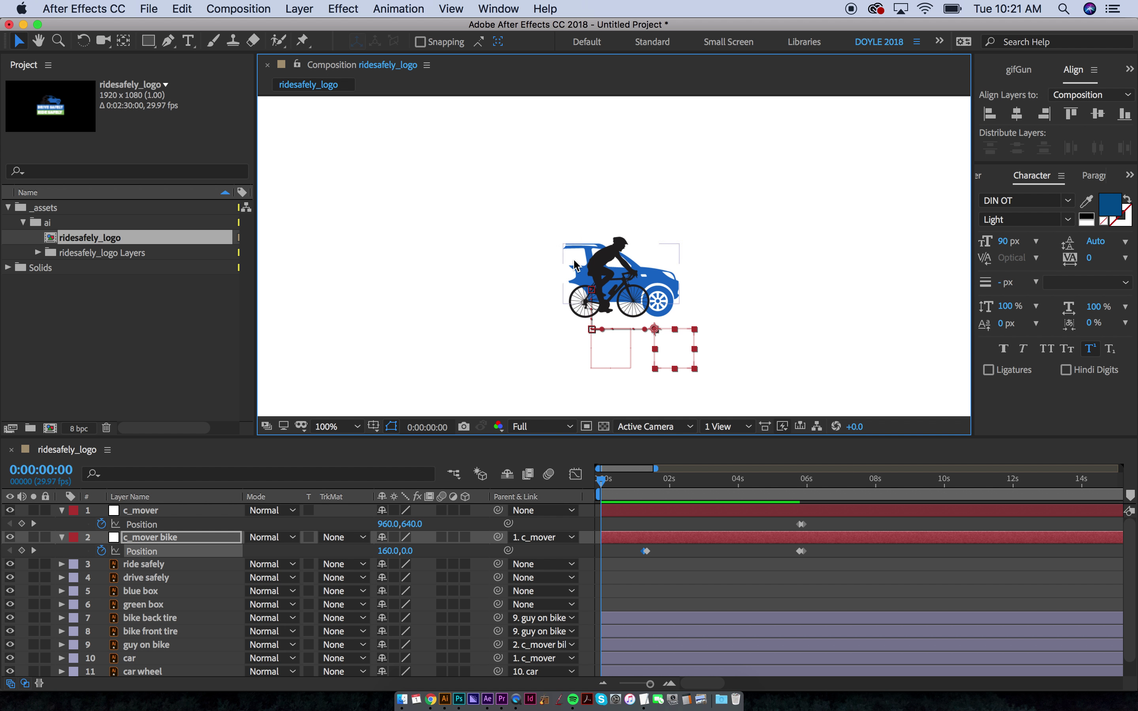
Step: At 0:00:02:12, with no layer selected, draw a Pen path along the car's cut-out edge from the cyclist's helmet down past the handlebars
{"action": "left_click_drag", "start_coordinate": [668, 481], "coordinate": [683, 482]}
{"action": "key", "text": "."}
{"action": "key", "text": "."}
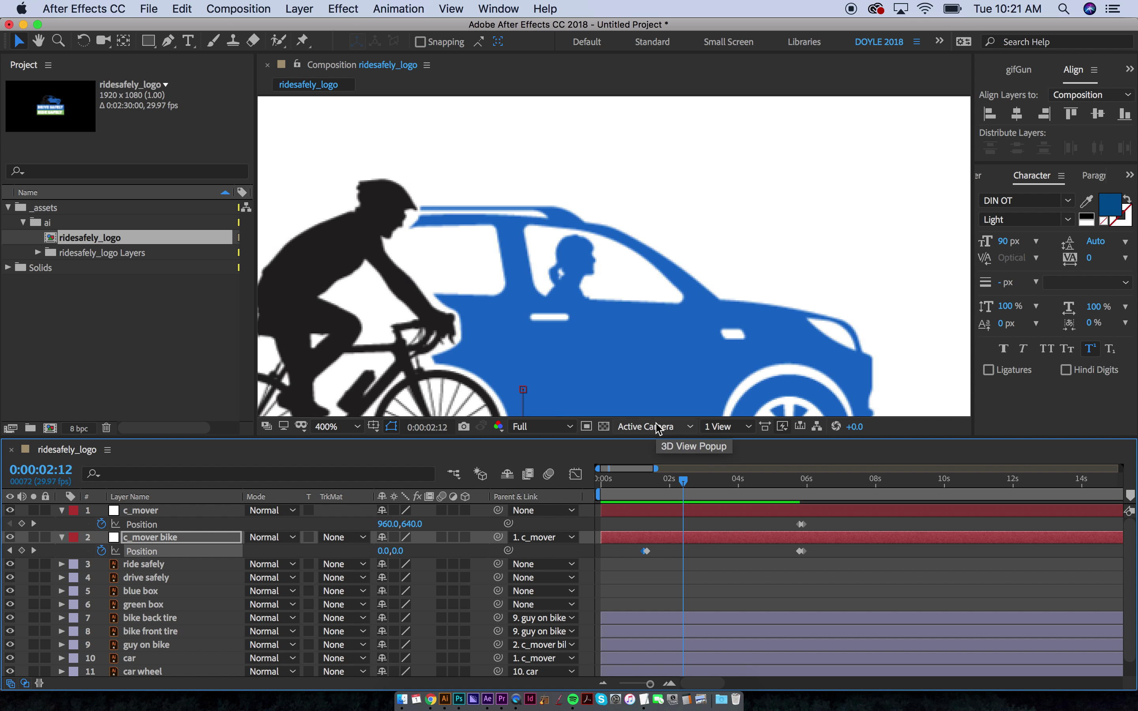
{"action": "key", "text": "h"}
{"action": "left_click_drag", "start_coordinate": [490, 322], "coordinate": [653, 267]}
{"action": "key", "text": "v"}
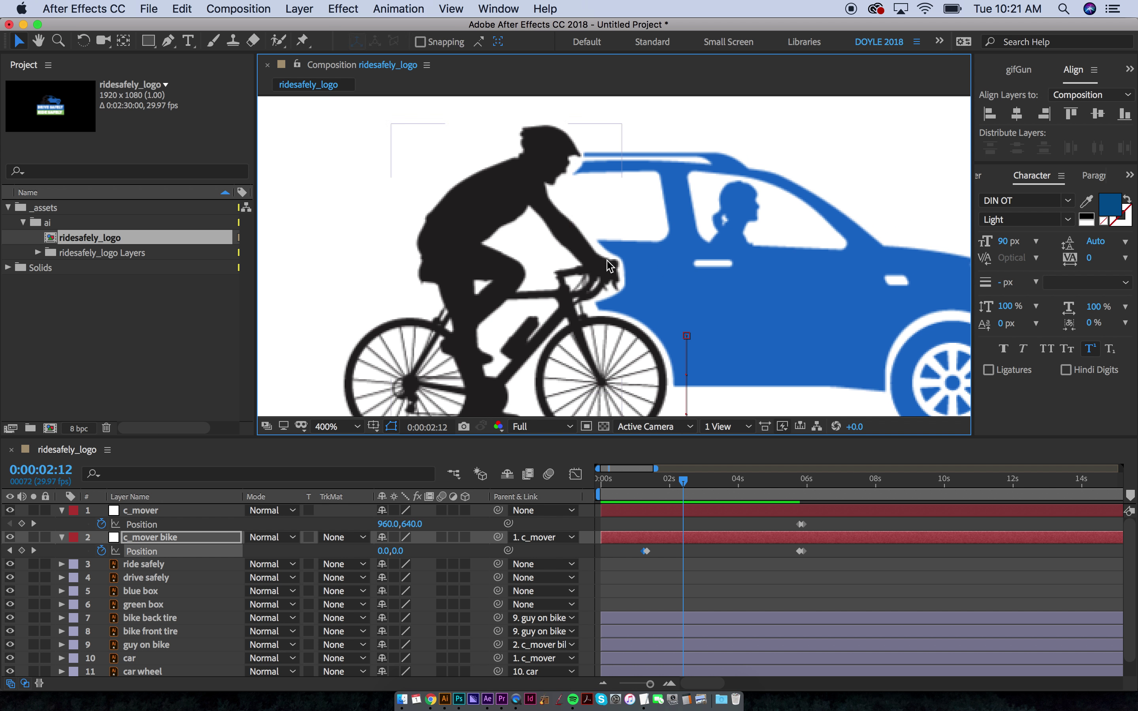
{"action": "key", "text": "F2"}
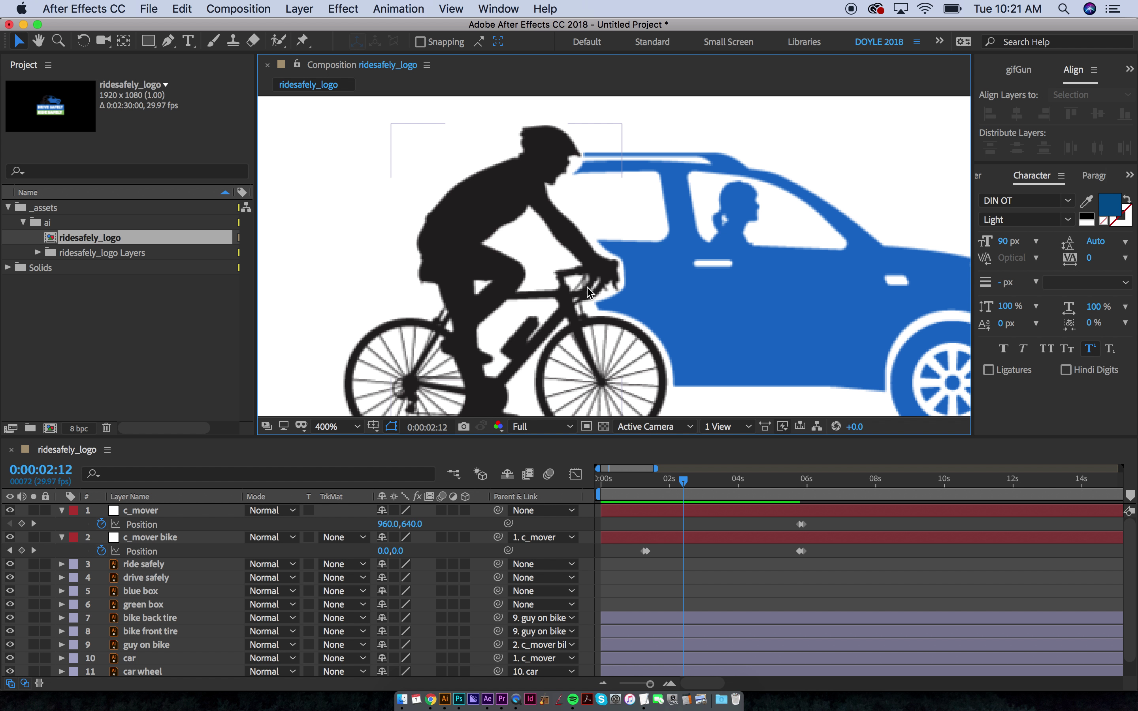
{"action": "key", "text": "g"}
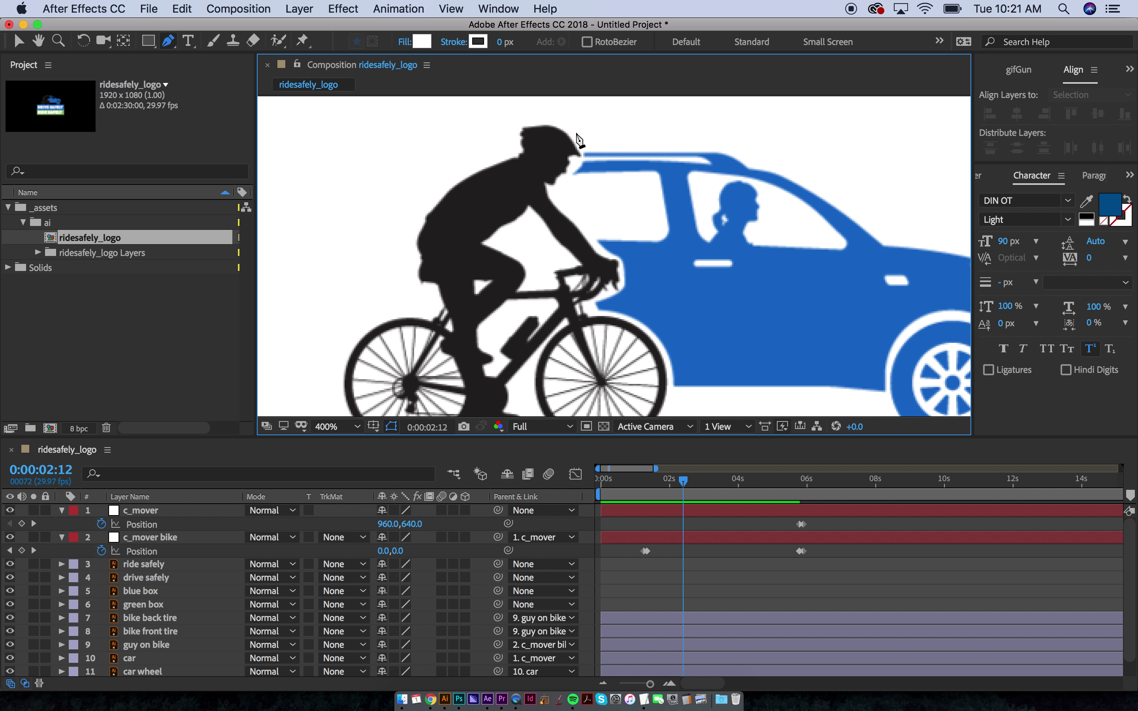
{"action": "left_click_drag", "start_coordinate": [584, 154], "coordinate": [583, 146]}
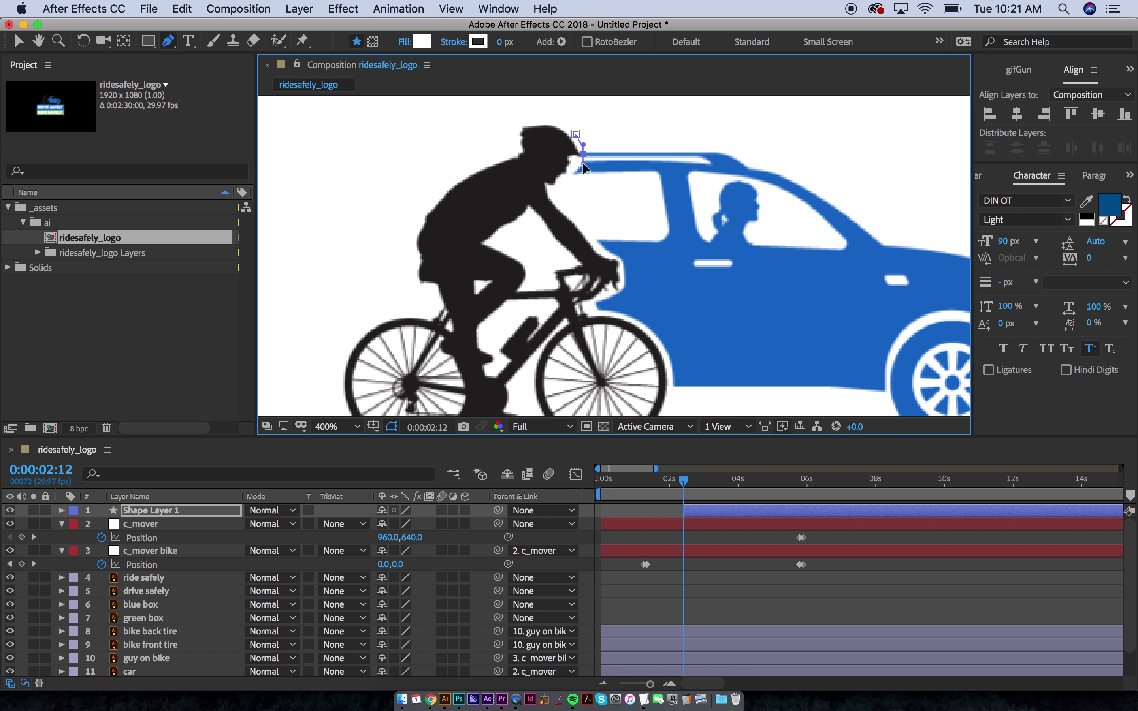
{"action": "left_click", "coordinate": [571, 173]}
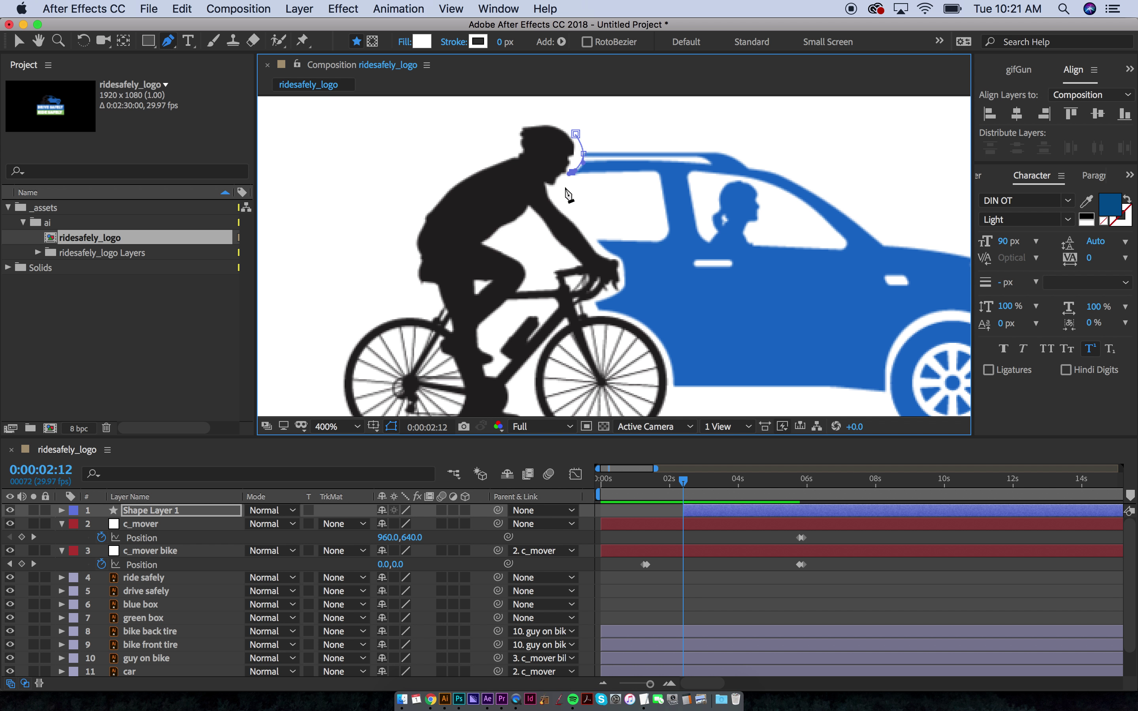
{"action": "left_click", "coordinate": [561, 189]}
{"action": "left_click", "coordinate": [570, 209]}
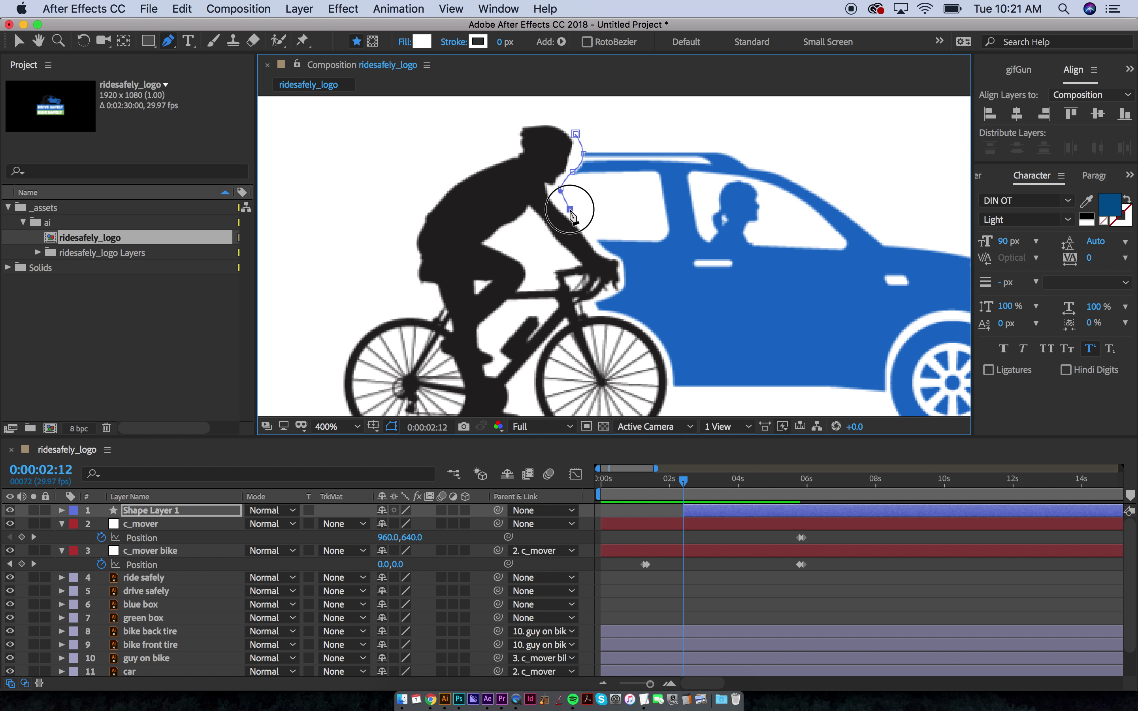
{"action": "left_click", "coordinate": [599, 240]}
{"action": "left_click", "coordinate": [614, 255]}
{"action": "left_click", "coordinate": [624, 278]}
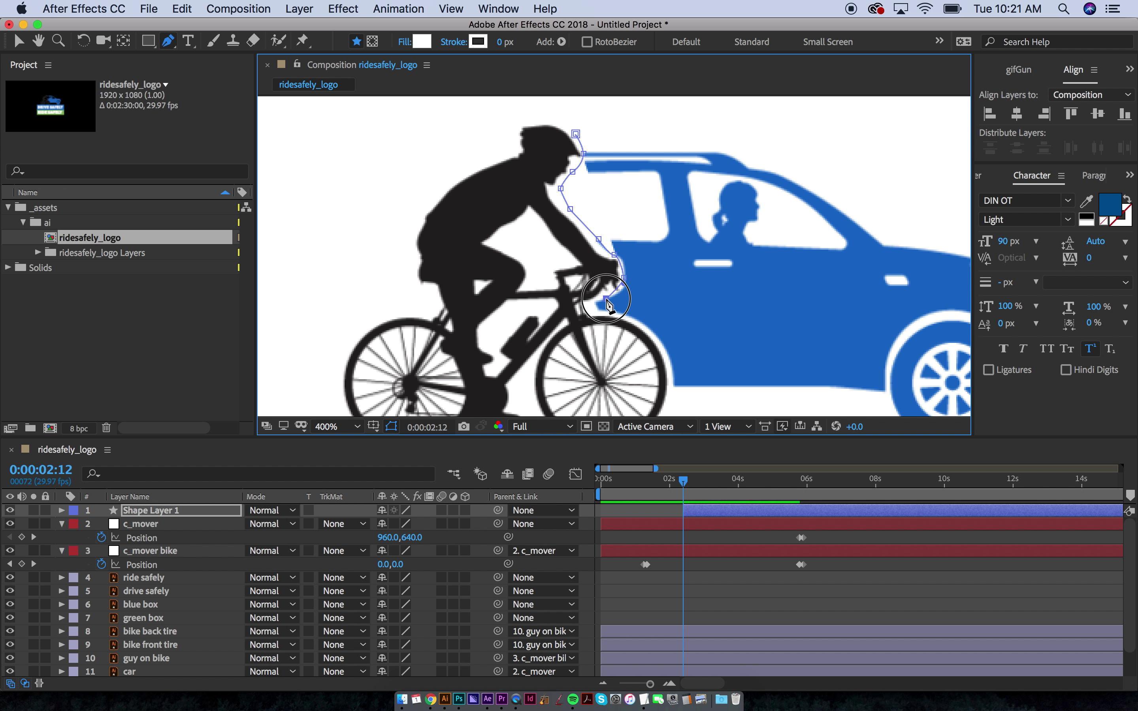
{"action": "left_click", "coordinate": [592, 303]}
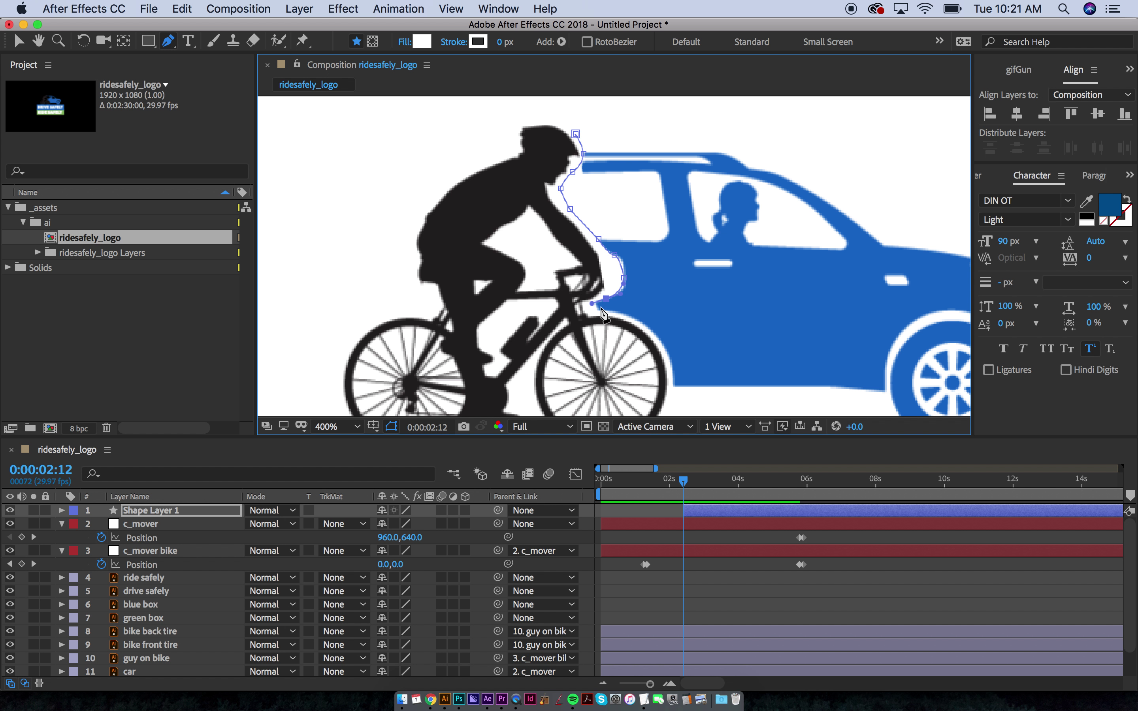
Step: Extend the path with curved points around the front tire to the car body's lower edge
{"action": "key", "text": "."}
{"action": "left_click_drag", "start_coordinate": [600, 308], "coordinate": [607, 229]}
{"action": "left_click_drag", "start_coordinate": [682, 264], "coordinate": [690, 271]}
{"action": "left_click_drag", "start_coordinate": [732, 366], "coordinate": [730, 382]}
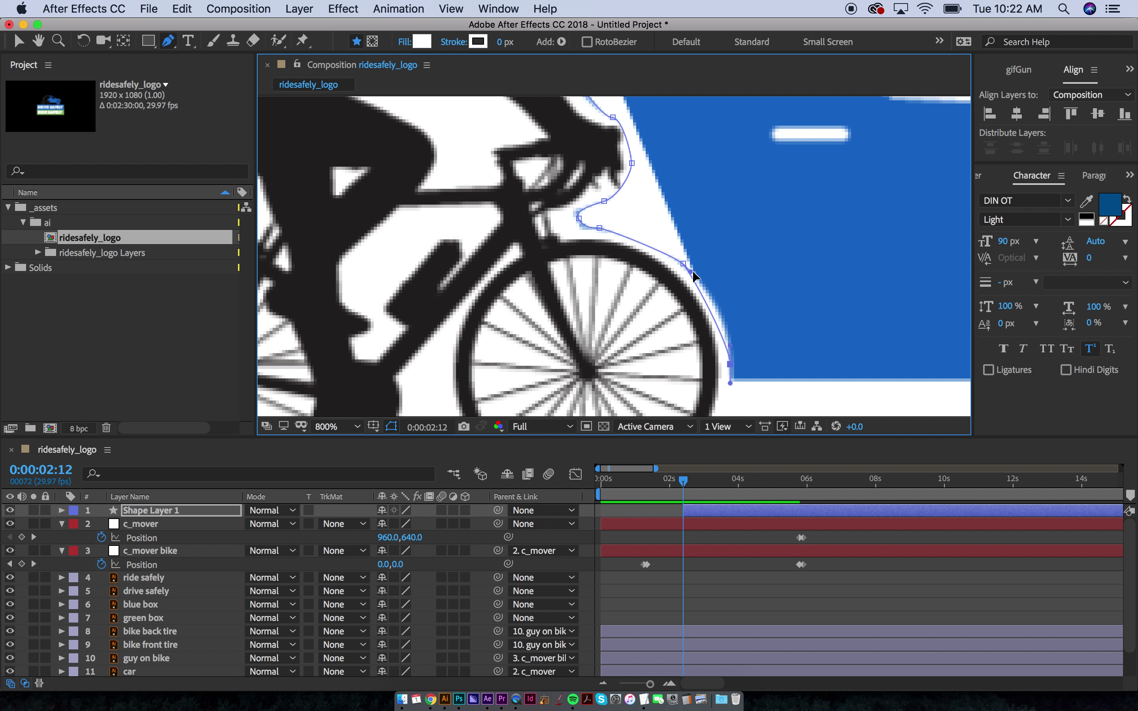
{"action": "left_click_drag", "start_coordinate": [719, 285], "coordinate": [710, 195]}
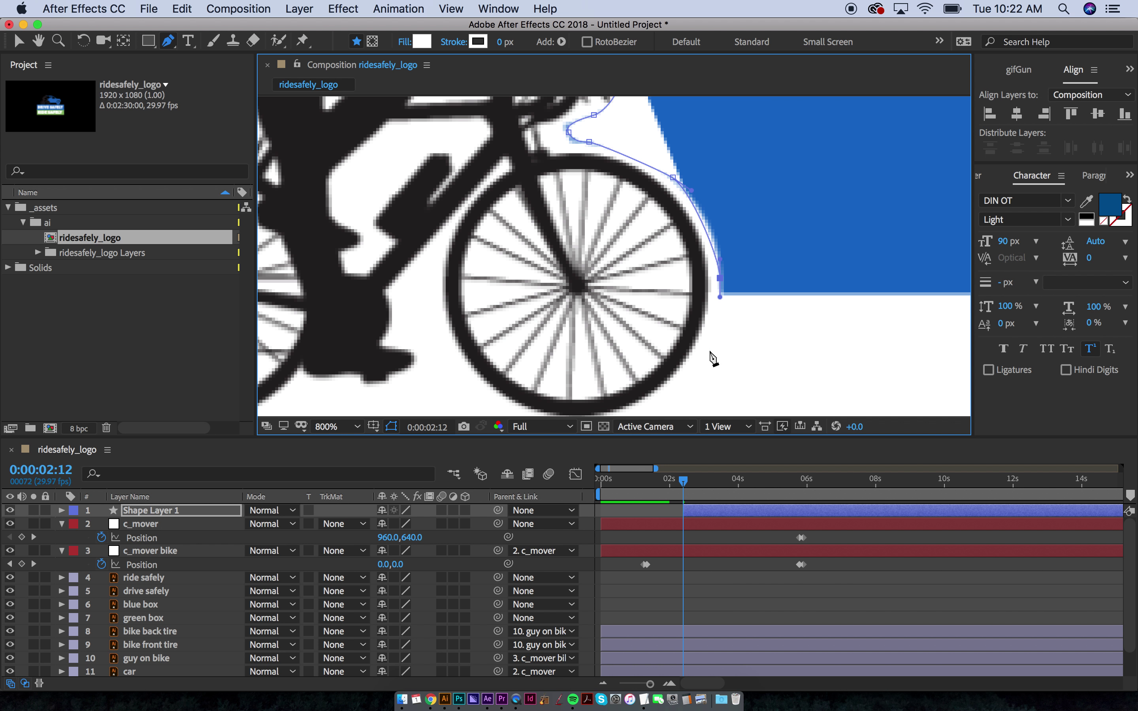
Step: Close the path as a large boxy shape that surrounds the cyclist on the side away from the car
{"action": "key", "text": "slash"}
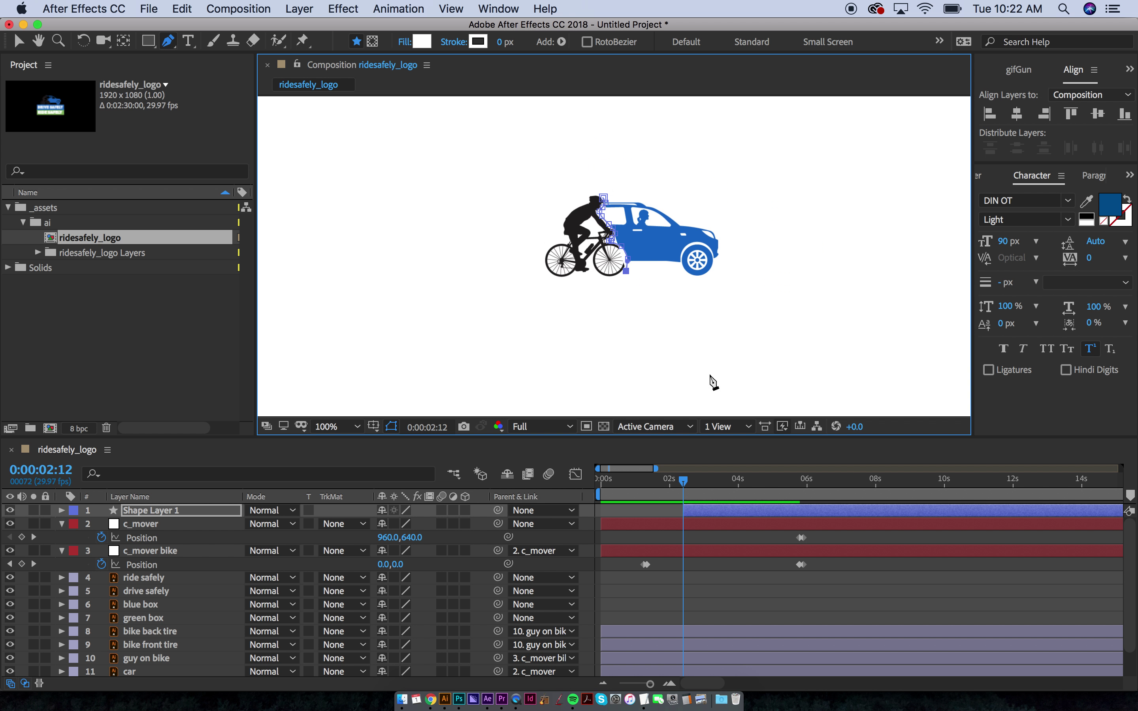
{"action": "left_click", "coordinate": [626, 381]}
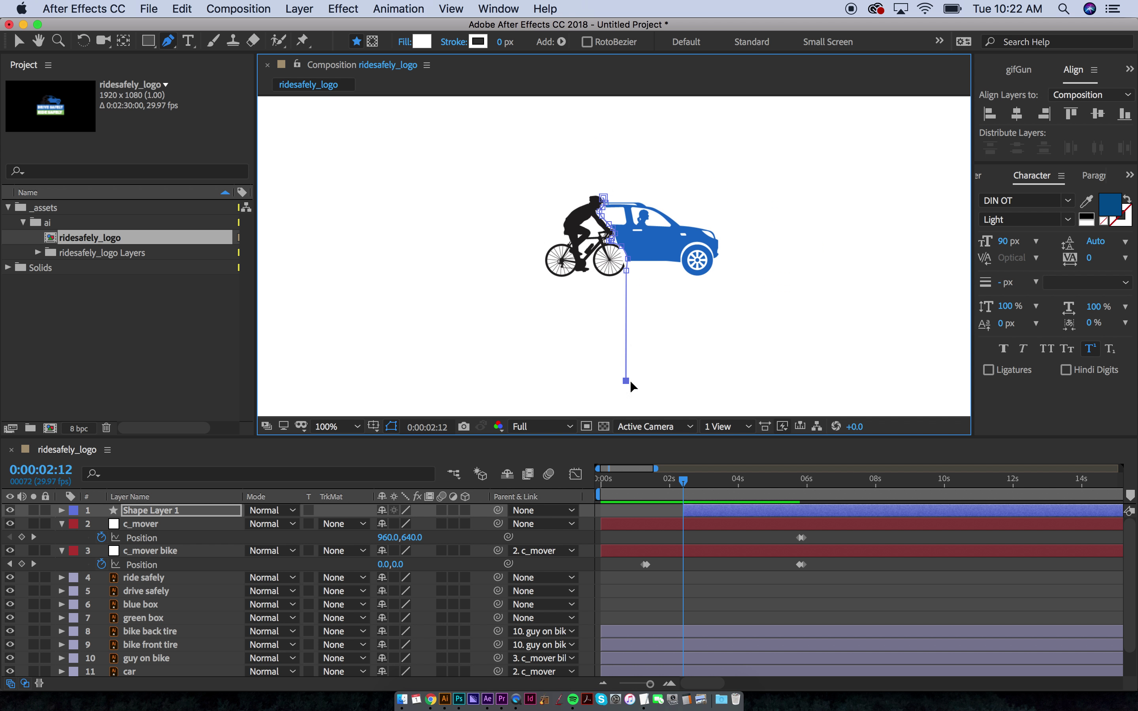
{"action": "left_click", "coordinate": [407, 380]}
{"action": "left_click", "coordinate": [406, 130]}
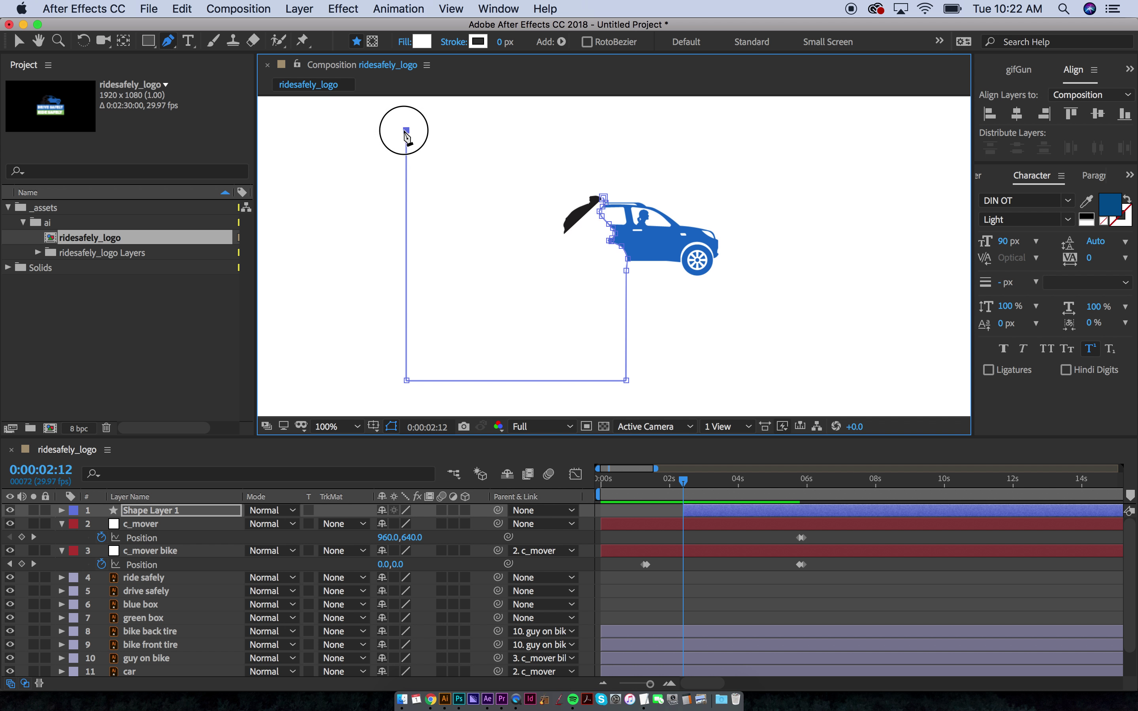
{"action": "left_click", "coordinate": [600, 130]}
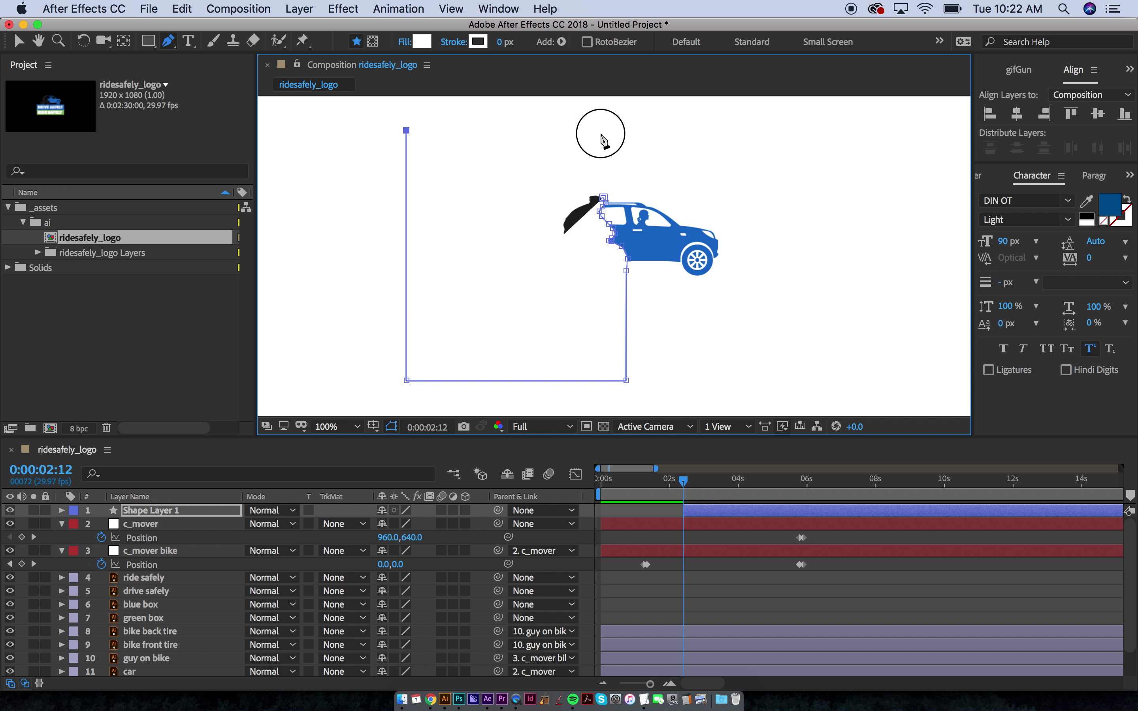
{"action": "left_click", "coordinate": [604, 198]}
Step: Change the new shape's fill color to bright green
{"action": "key", "text": "v"}
{"action": "double_click", "coordinate": [534, 241]}
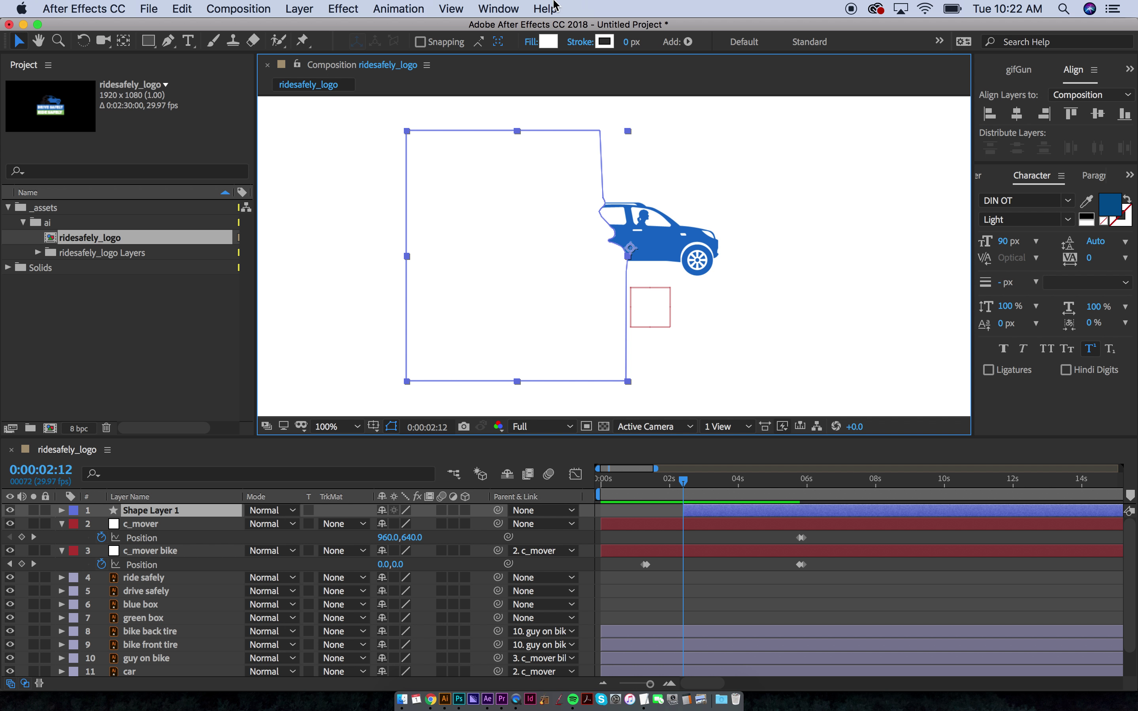
{"action": "left_click", "coordinate": [547, 42]}
{"action": "left_click", "coordinate": [555, 442]}
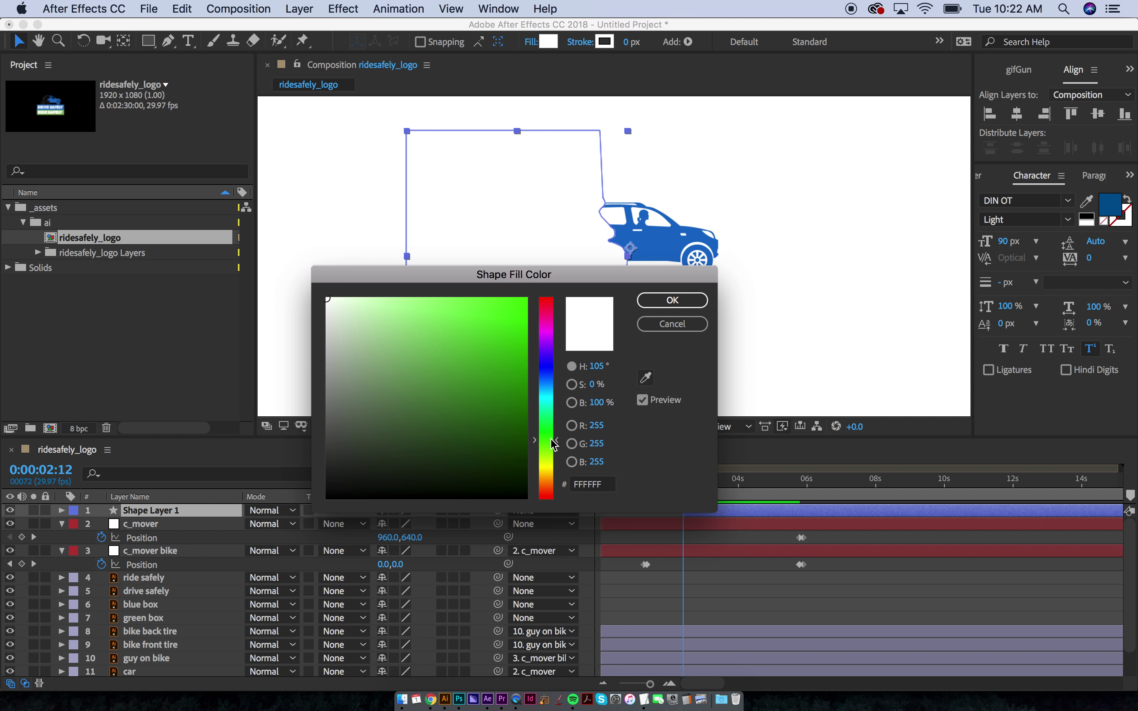
{"action": "left_click", "coordinate": [509, 334]}
{"action": "left_click", "coordinate": [672, 300]}
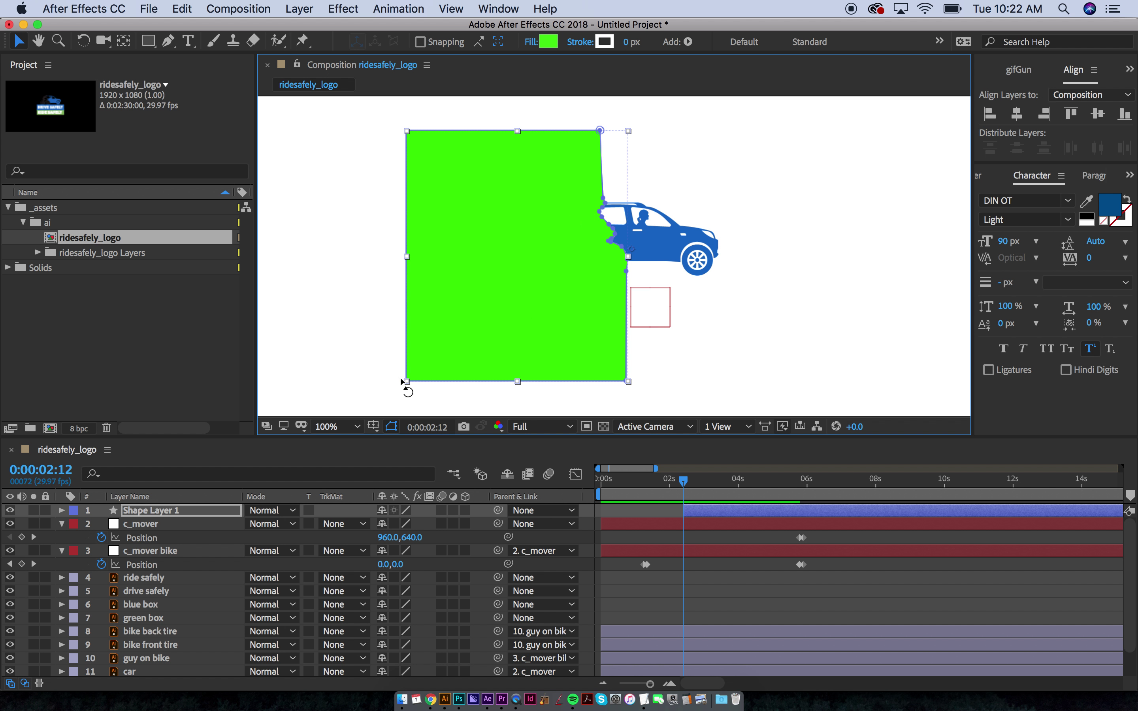
Step: Rename the shape layer mask and move it between the guy on bike and car layers
{"action": "left_click", "coordinate": [161, 512]}
{"action": "type", "text": "ma"}
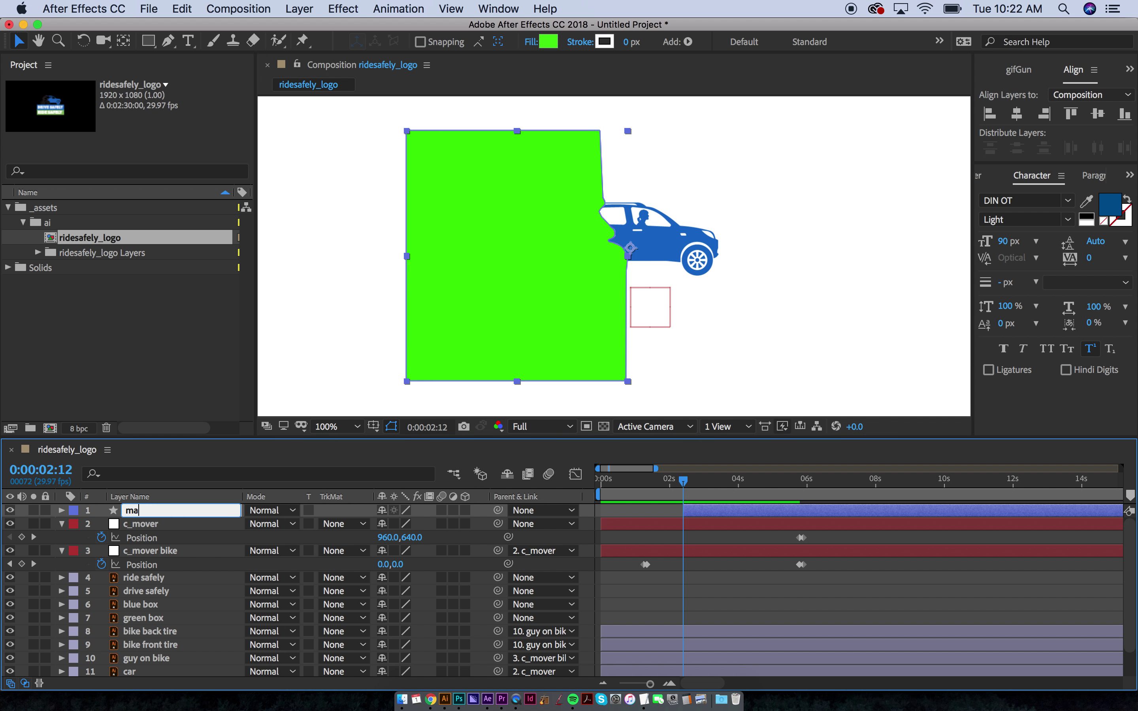
{"action": "type", "text": "sk"}
{"action": "key", "text": "Return"}
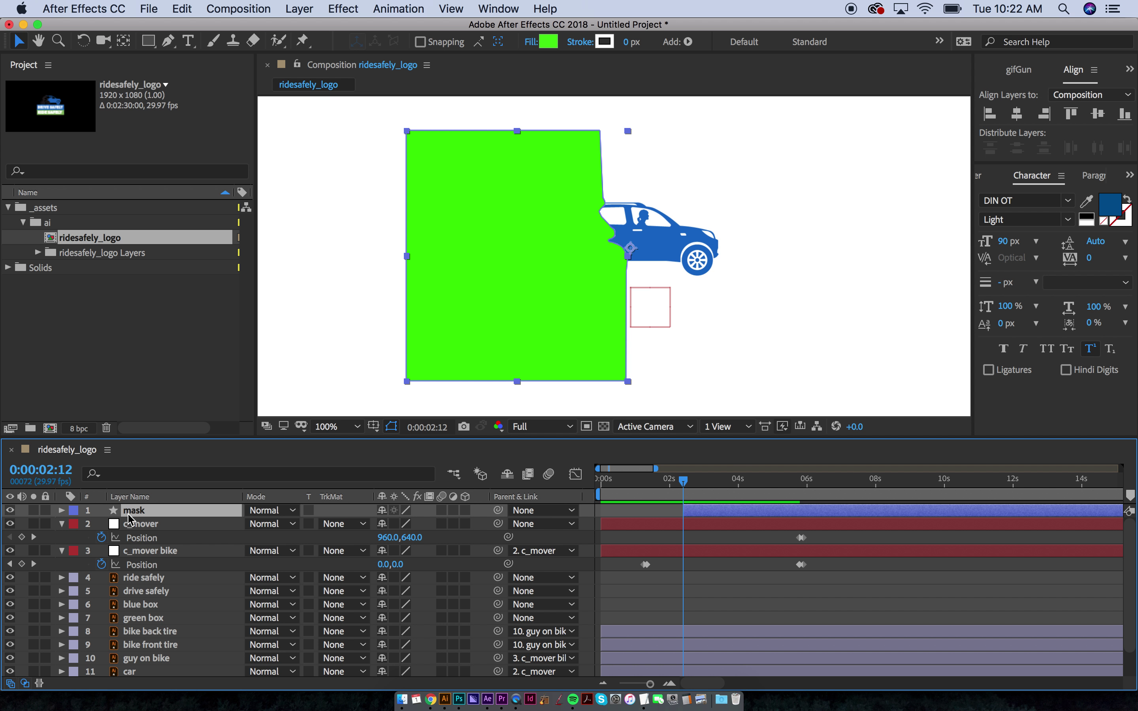
{"action": "scroll", "coordinate": [139, 524], "scroll_direction": "down", "scroll_amount": 1}
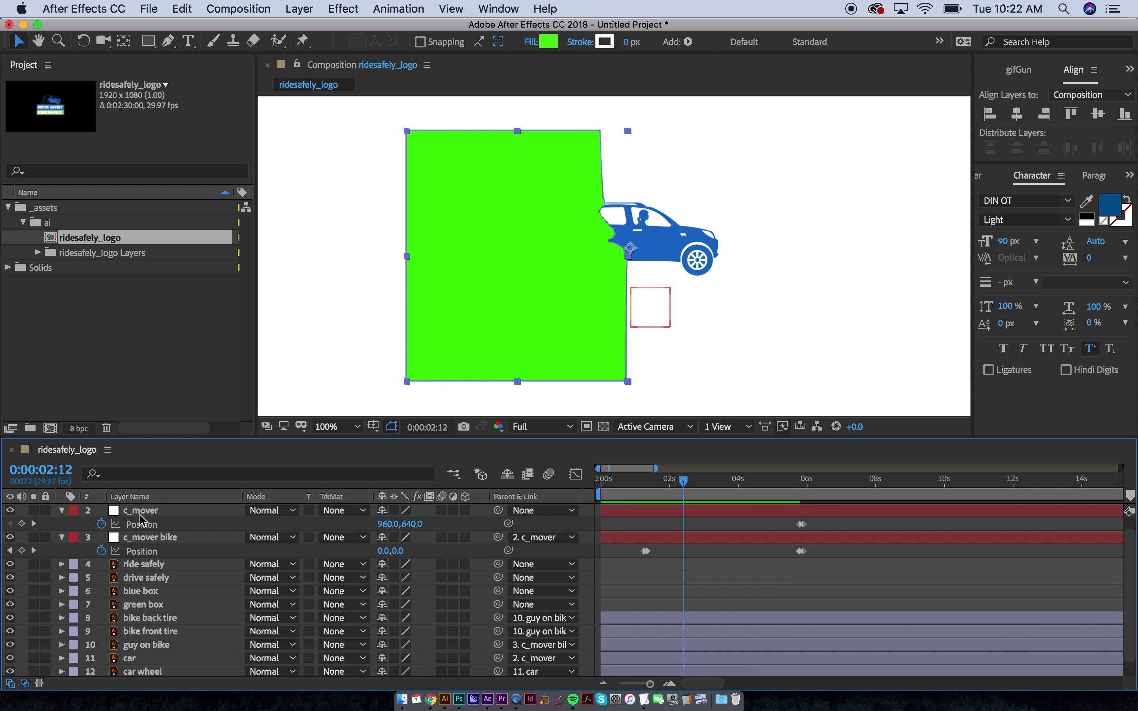
{"action": "scroll", "coordinate": [143, 515], "scroll_direction": "up", "scroll_amount": 1}
{"action": "left_click_drag", "start_coordinate": [141, 510], "coordinate": [147, 668]}
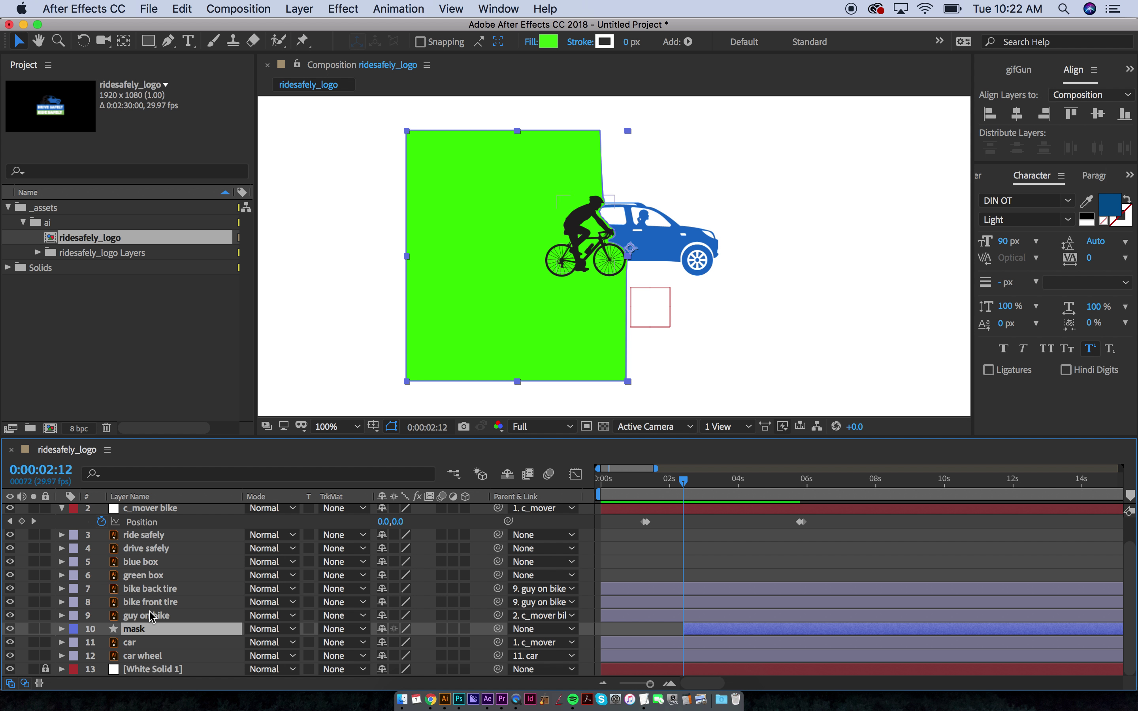
Step: Pre-compose the car and car wheel layers into a composition named car, moving all attributes, and open it
{"action": "left_click", "coordinate": [140, 643]}
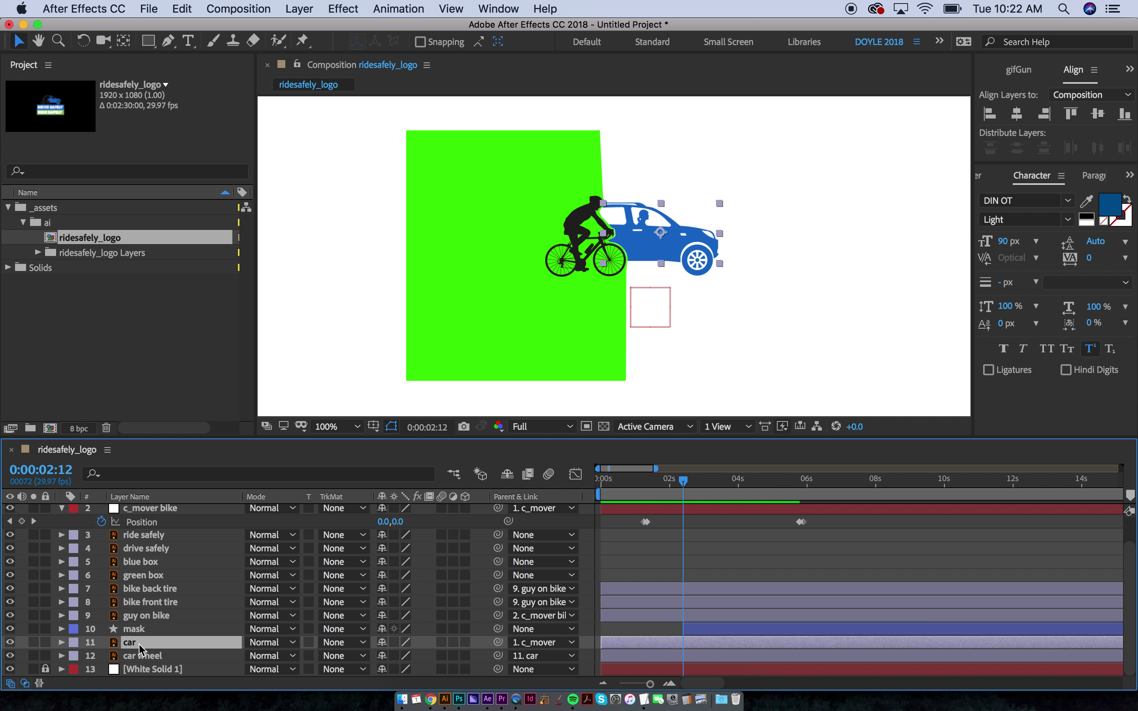
{"action": "key", "text": "comma"}
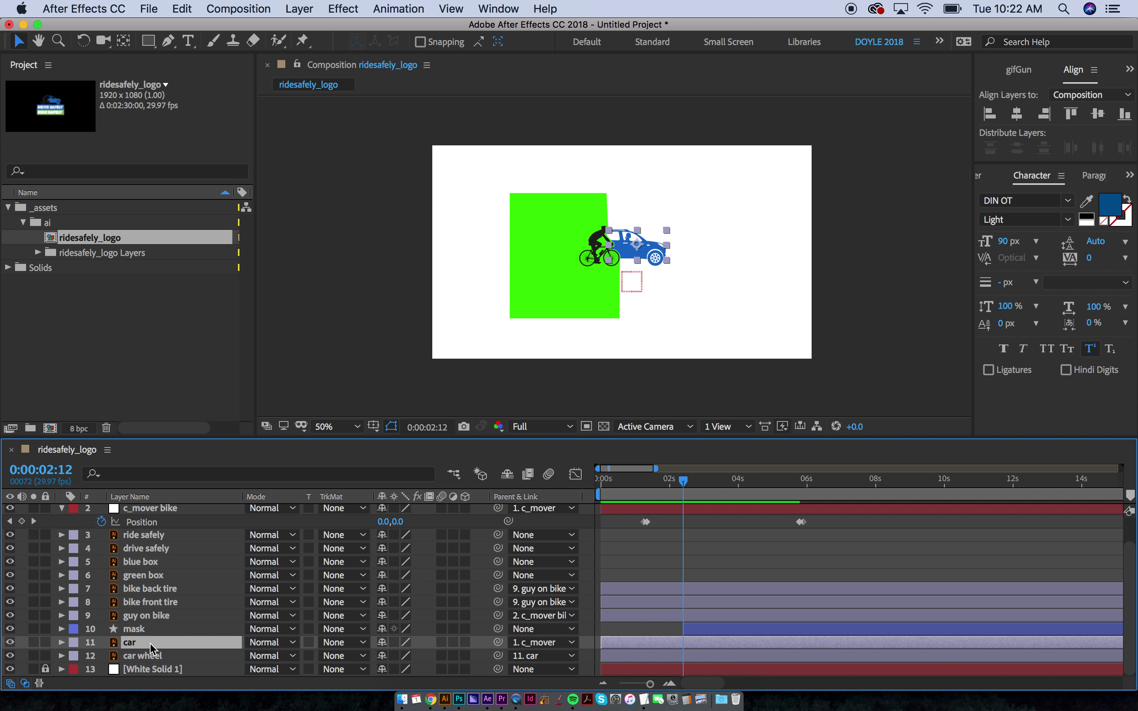
{"action": "left_click", "coordinate": [148, 657], "text": "shift"}
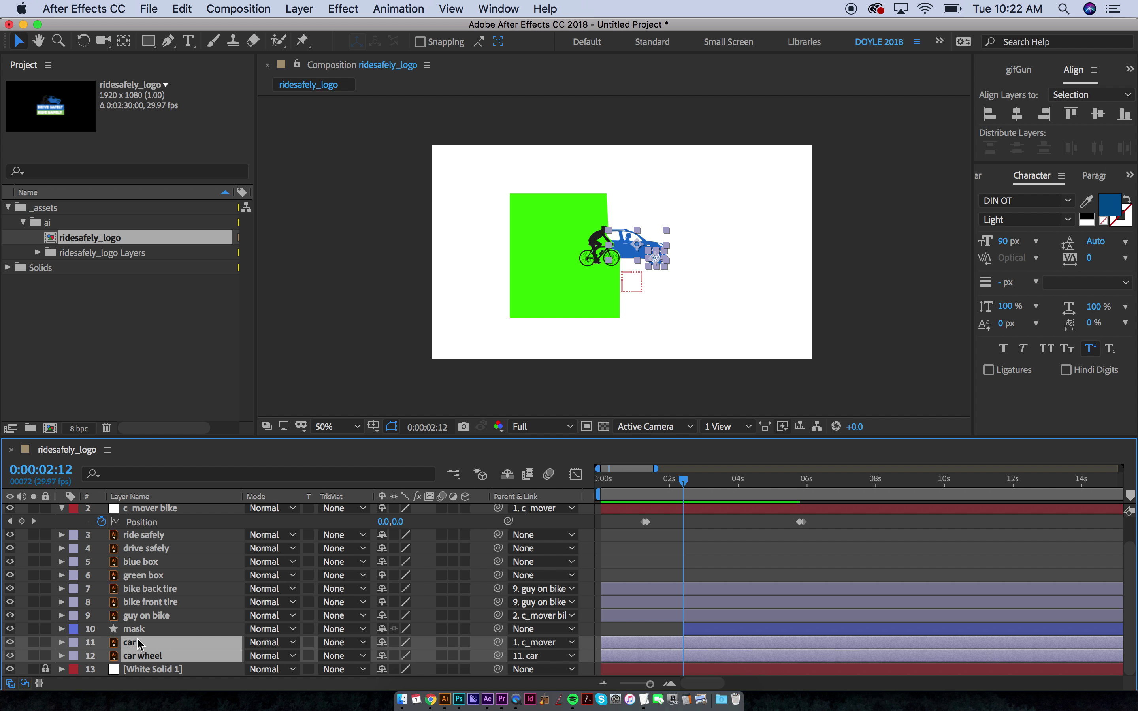
{"action": "key", "text": "super+shift+c"}
{"action": "type", "text": "car"}
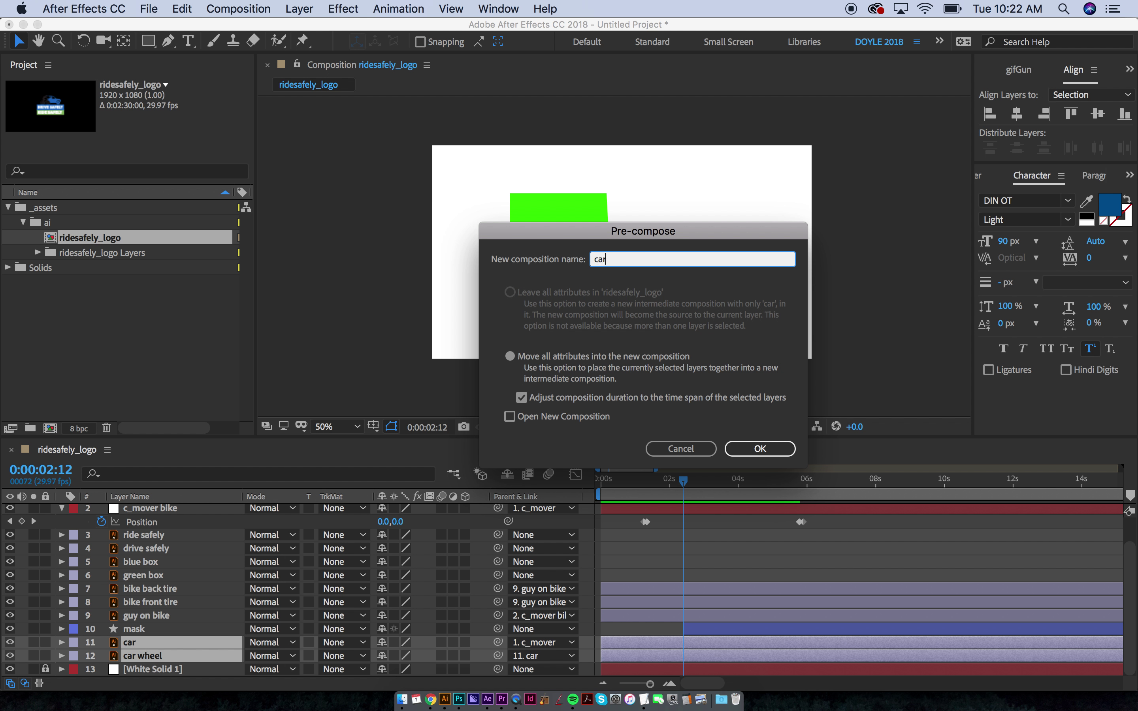
{"action": "key", "text": "Return"}
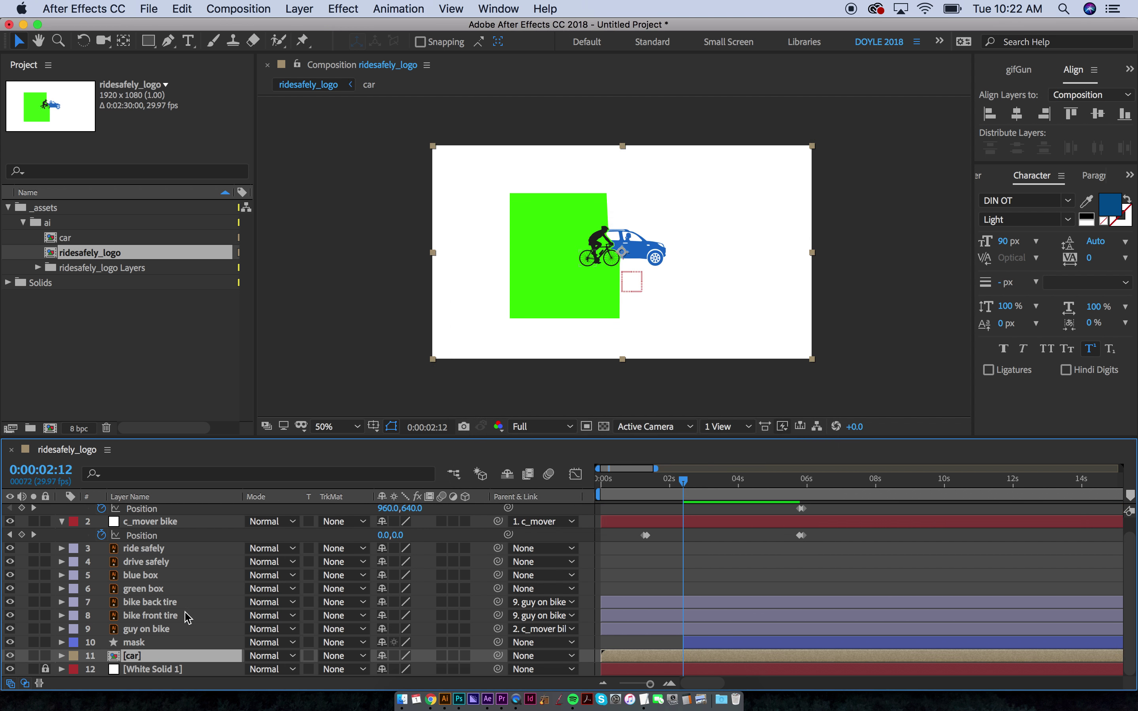
{"action": "double_click", "coordinate": [131, 656]}
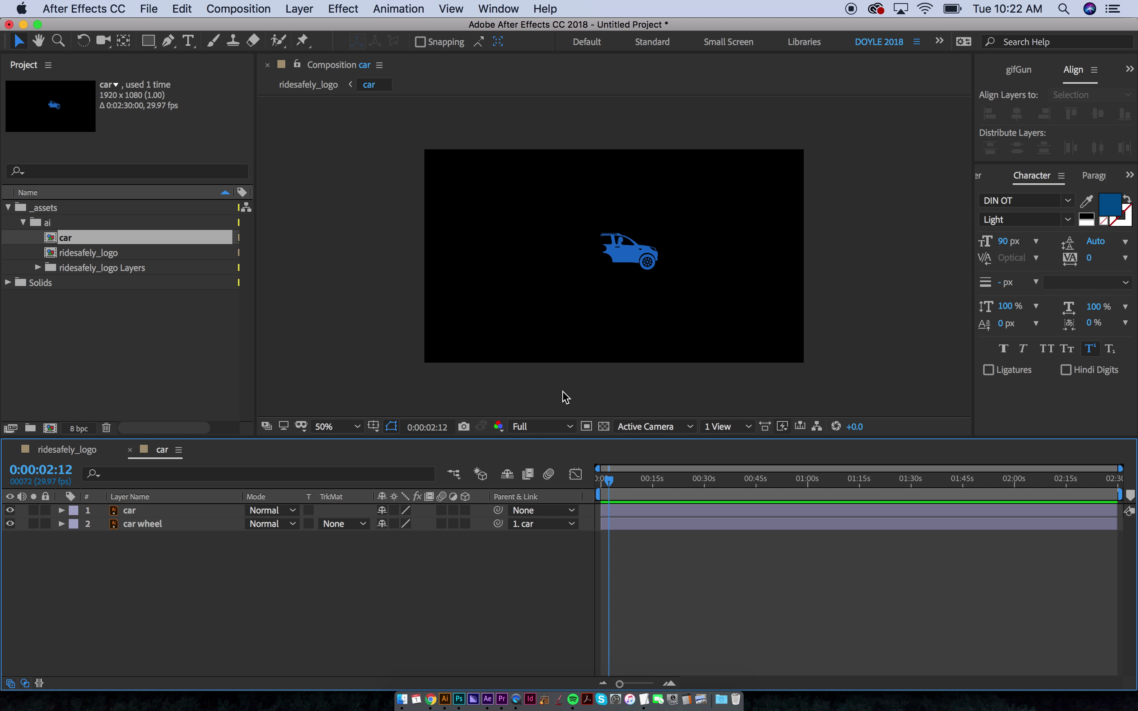
Step: Resize the car composition to 600 px wide by 300 px high and return to the ridesafely_logo composition
{"action": "key", "text": "super+k"}
{"action": "left_click", "coordinate": [701, 467]}
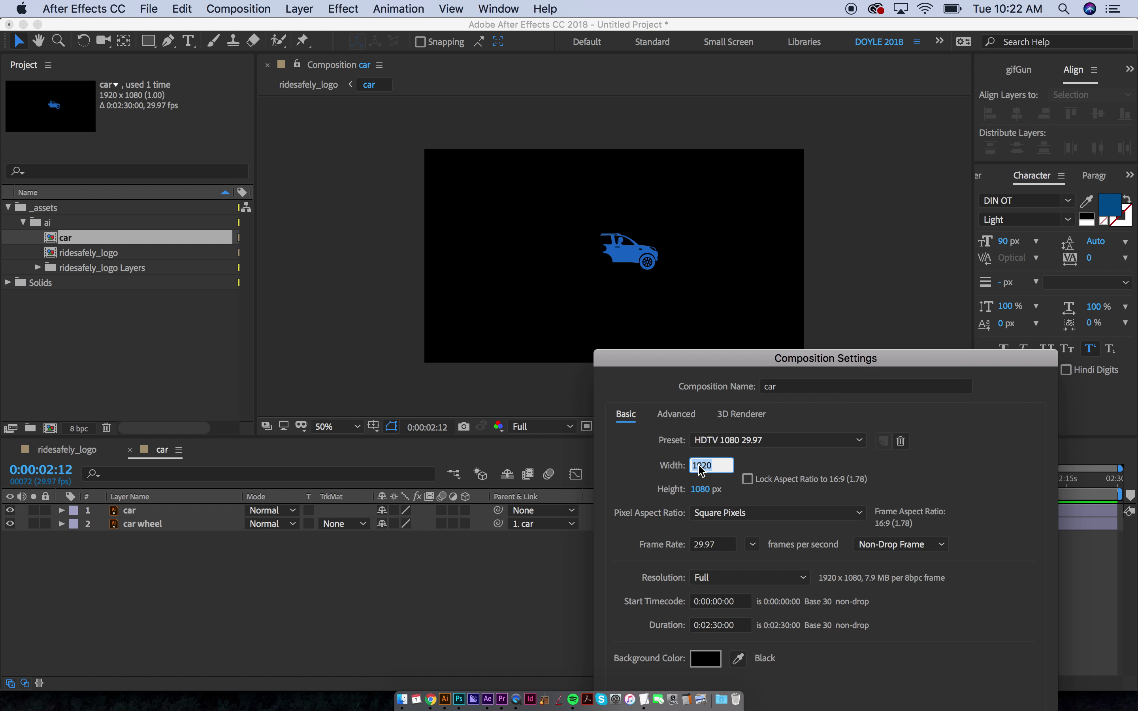
{"action": "type", "text": "400"}
{"action": "key", "text": "Tab"}
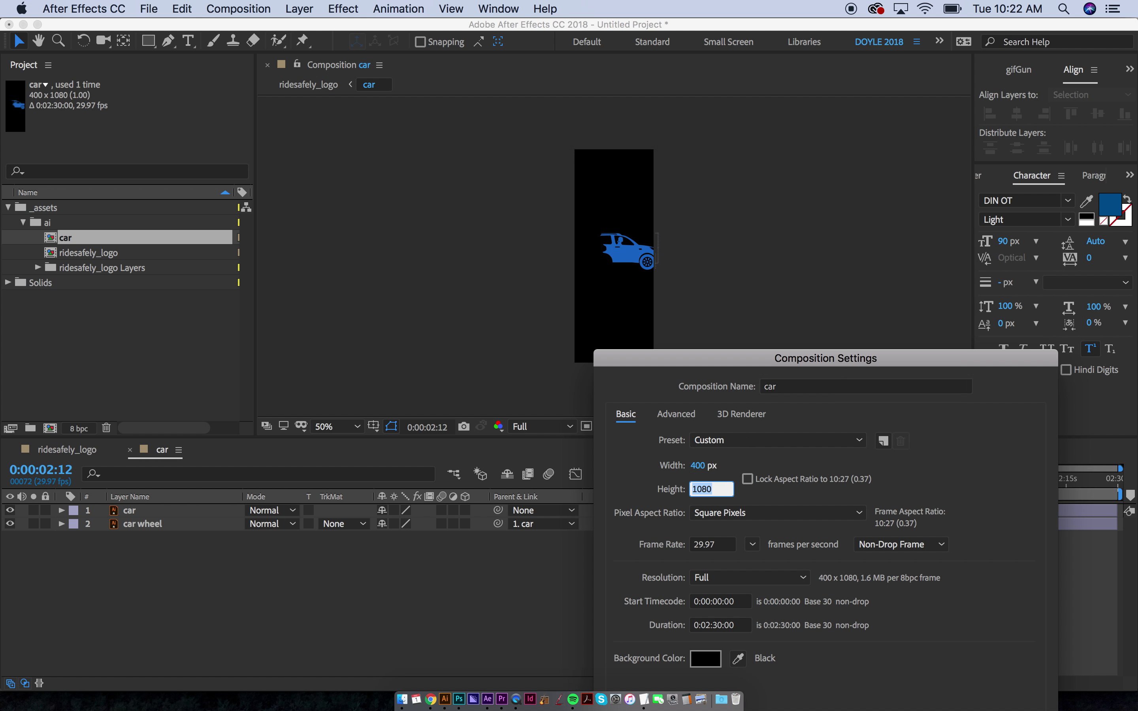
{"action": "key", "text": "shift+Tab"}
{"action": "type", "text": "600"}
{"action": "key", "text": "Tab"}
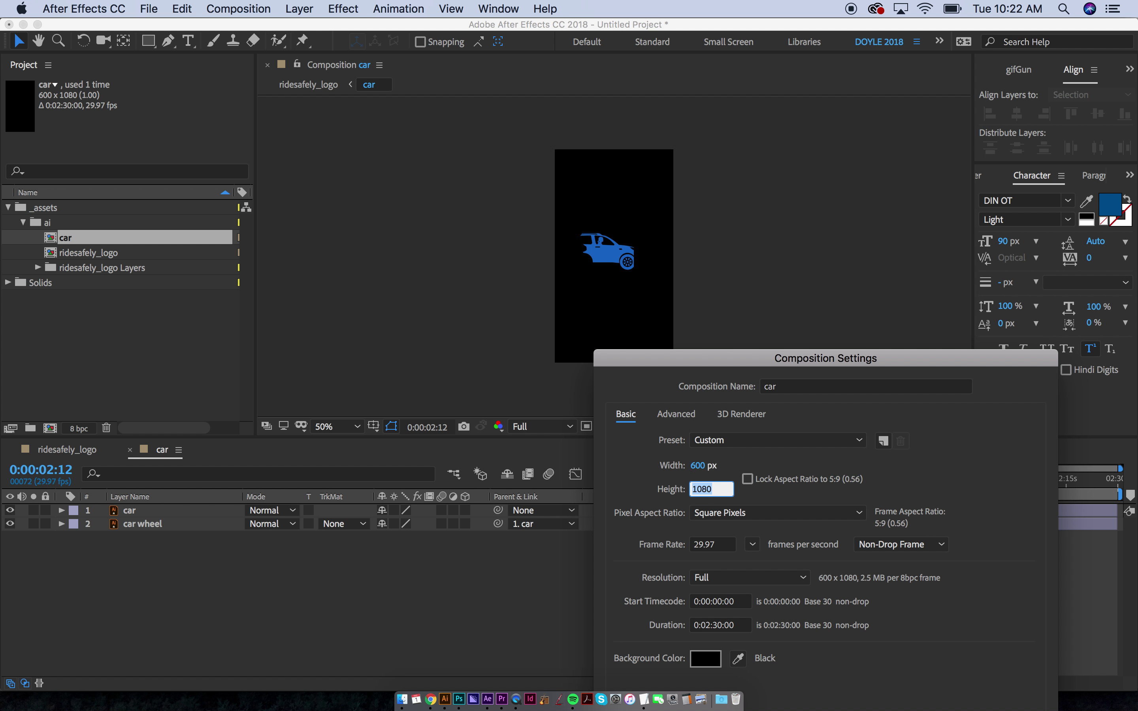
{"action": "type", "text": "400"}
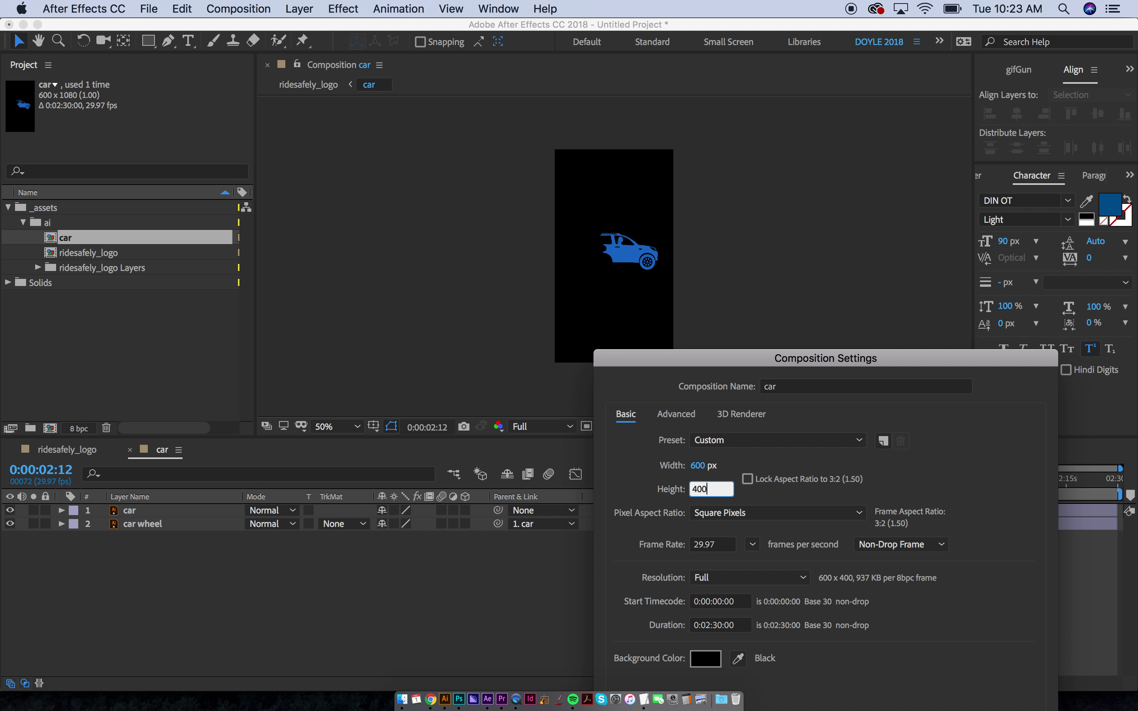
{"action": "type", "text": "300"}
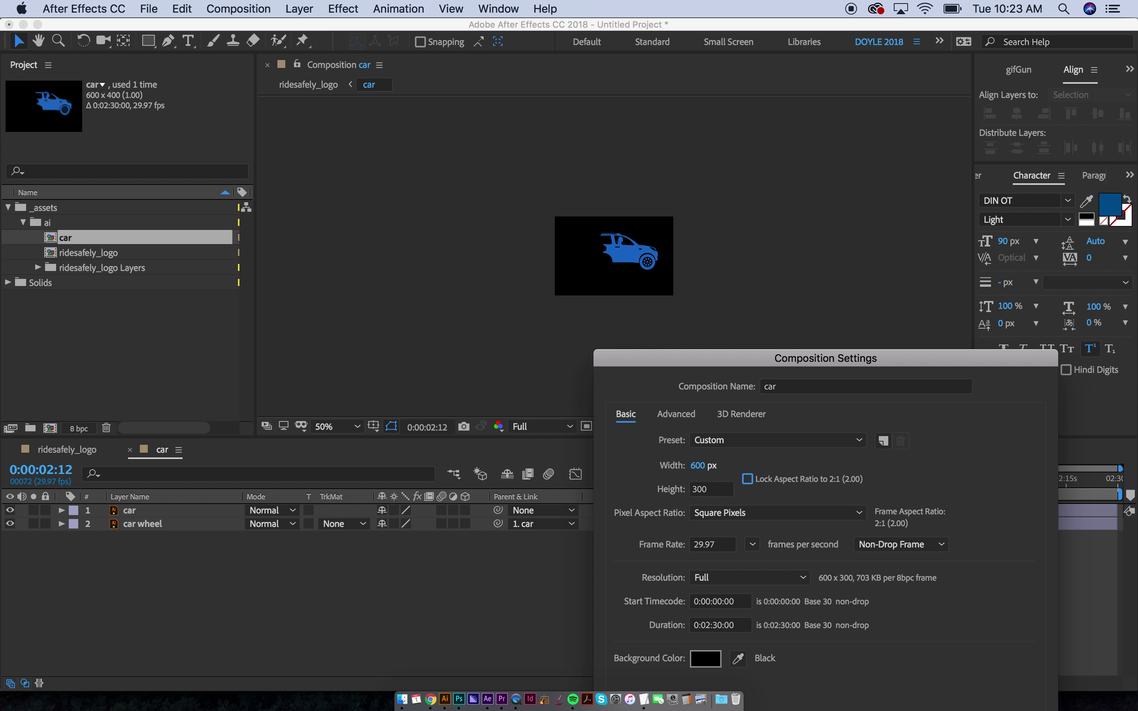
{"action": "key", "text": "Return"}
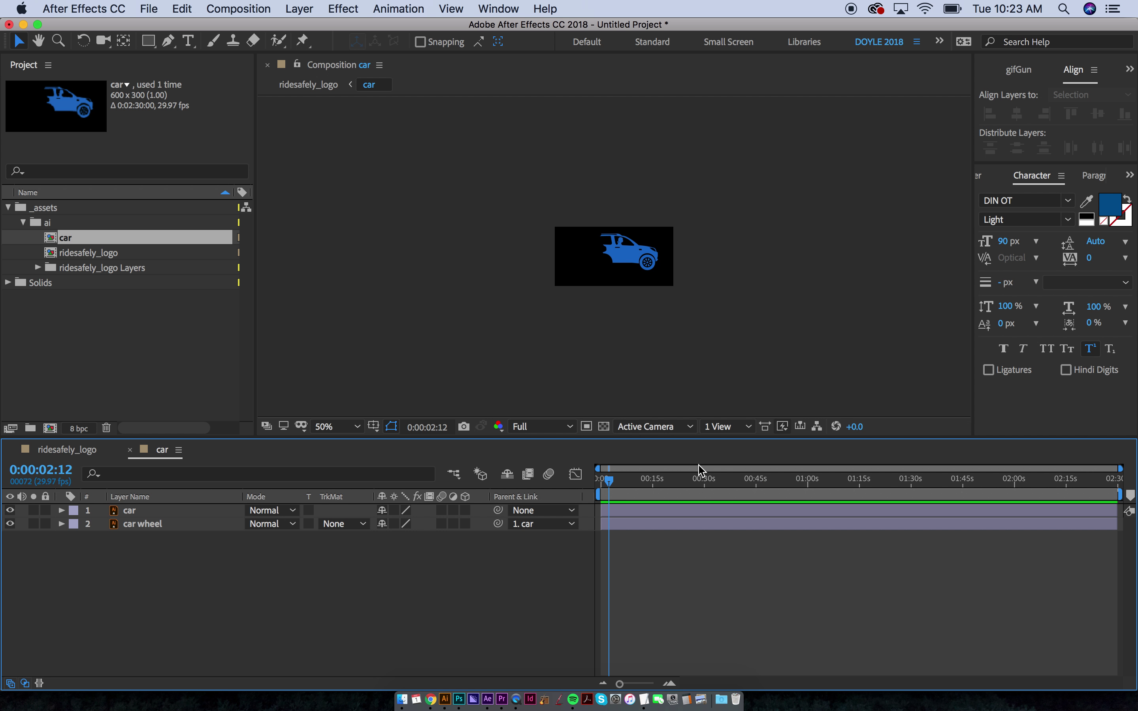
{"action": "key", "text": "super+w"}
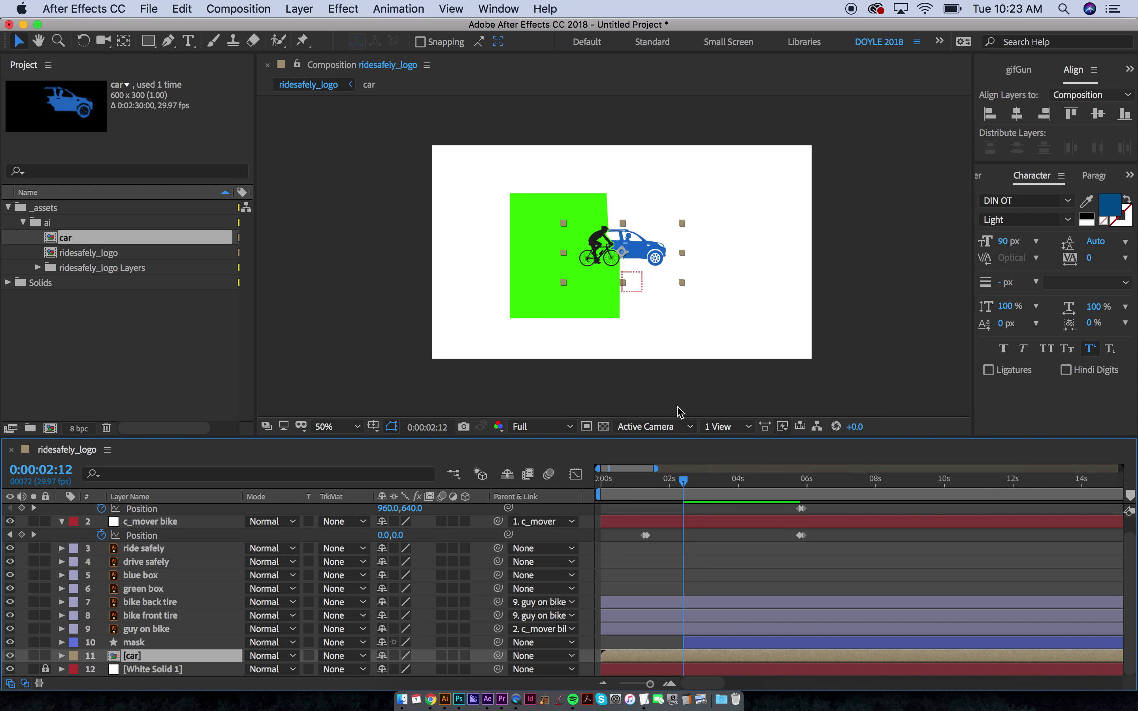
Step: Set the car layer's track matte to Alpha Inverted Matte "mask"
{"action": "left_click", "coordinate": [139, 644]}
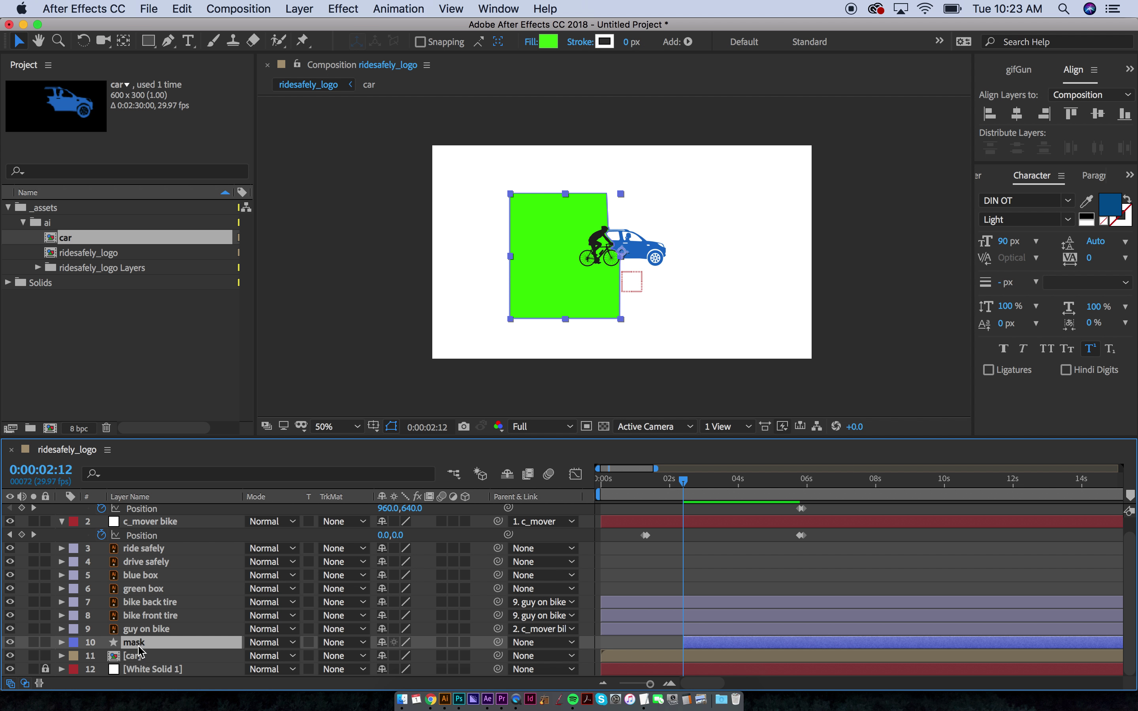
{"action": "left_click", "coordinate": [190, 658]}
{"action": "left_click", "coordinate": [346, 656]}
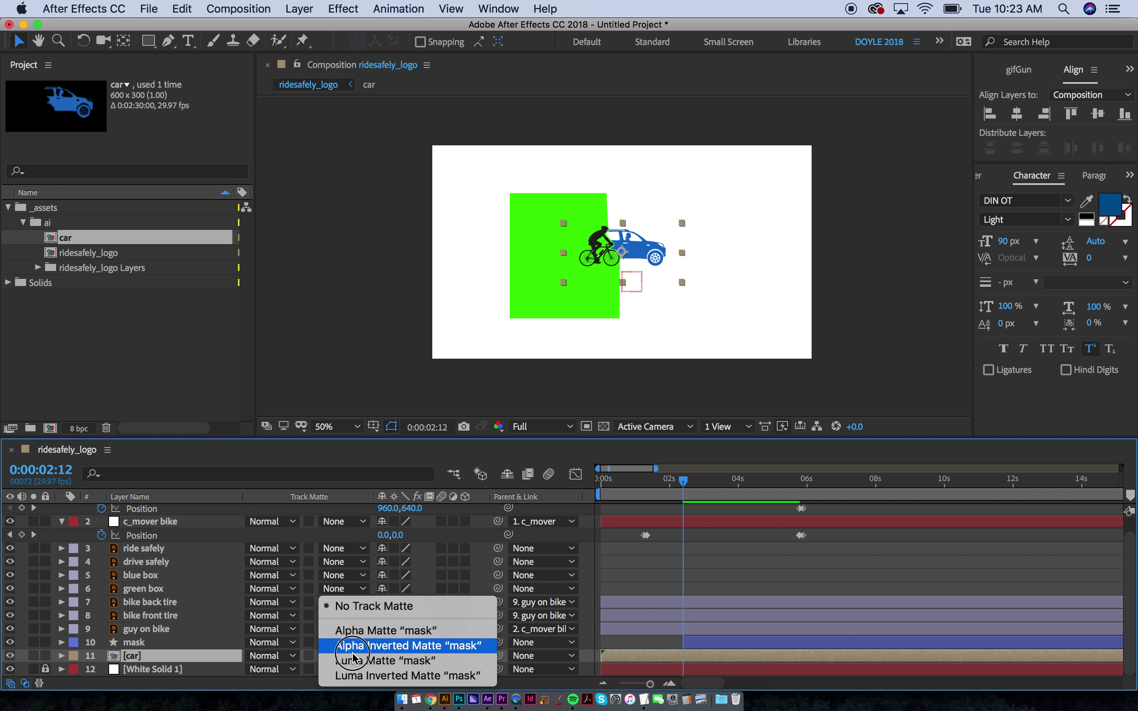
{"action": "left_click", "coordinate": [388, 648]}
Step: Slide the car behind the cyclist to test the inverted matte against the mask outline, and restore the car's position
{"action": "left_click_drag", "start_coordinate": [647, 252], "coordinate": [604, 252]}
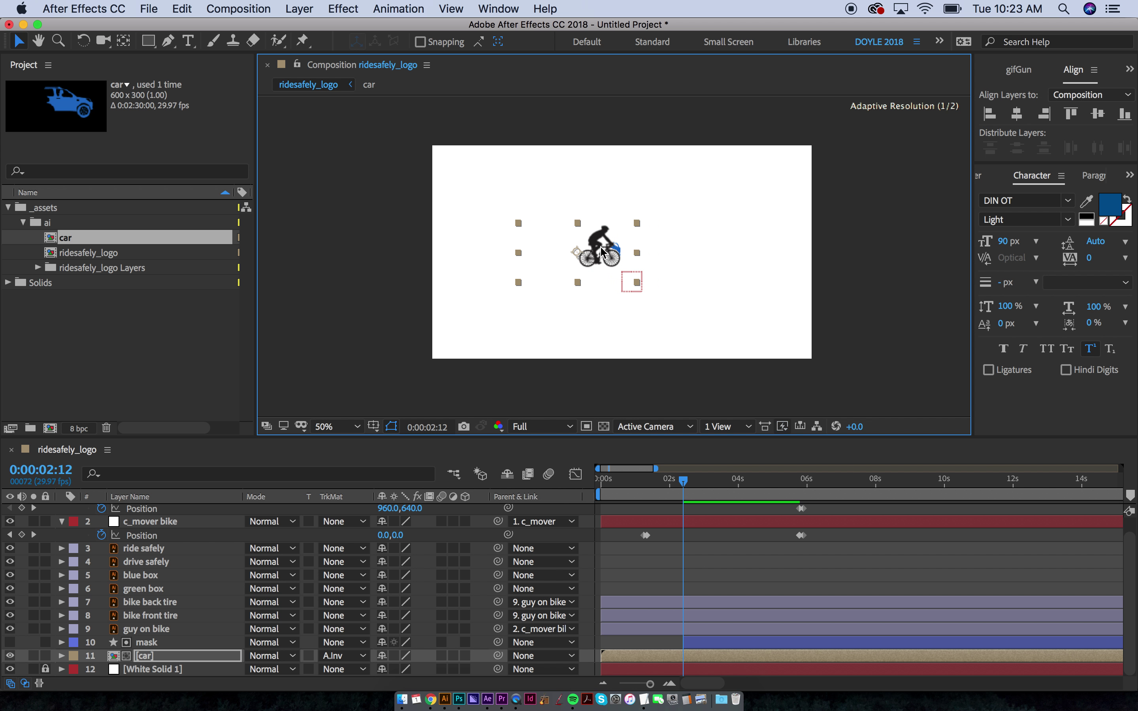
{"action": "key", "text": "period"}
{"action": "key", "text": "period"}
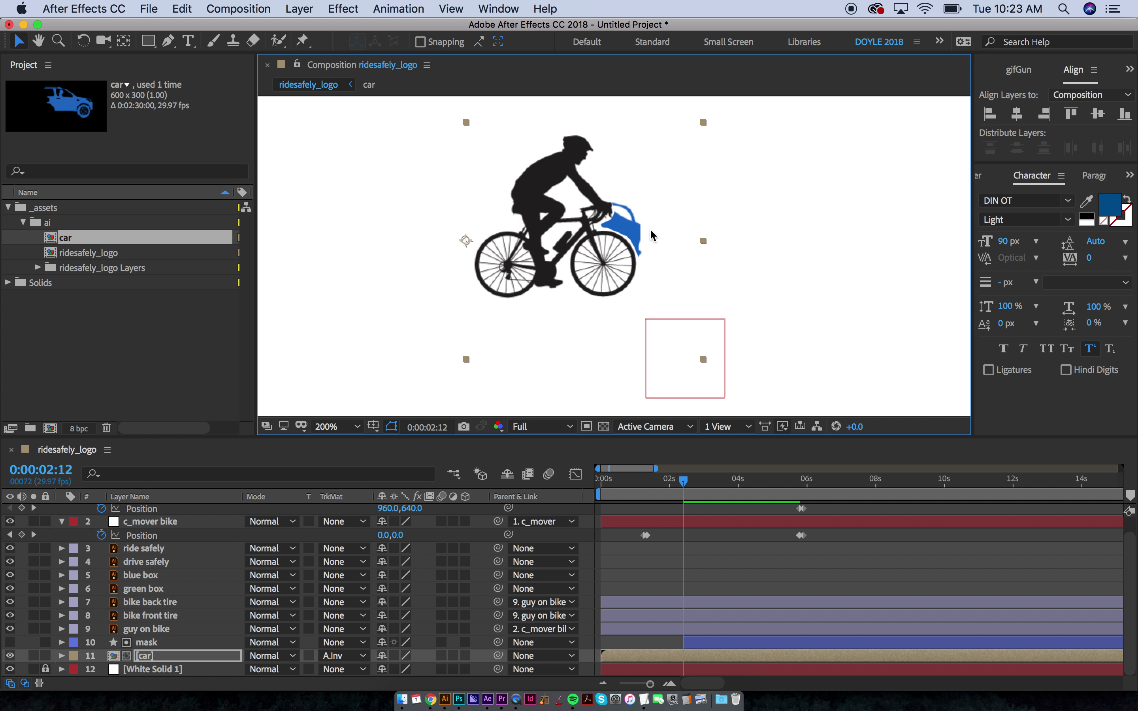
{"action": "key", "text": "comma"}
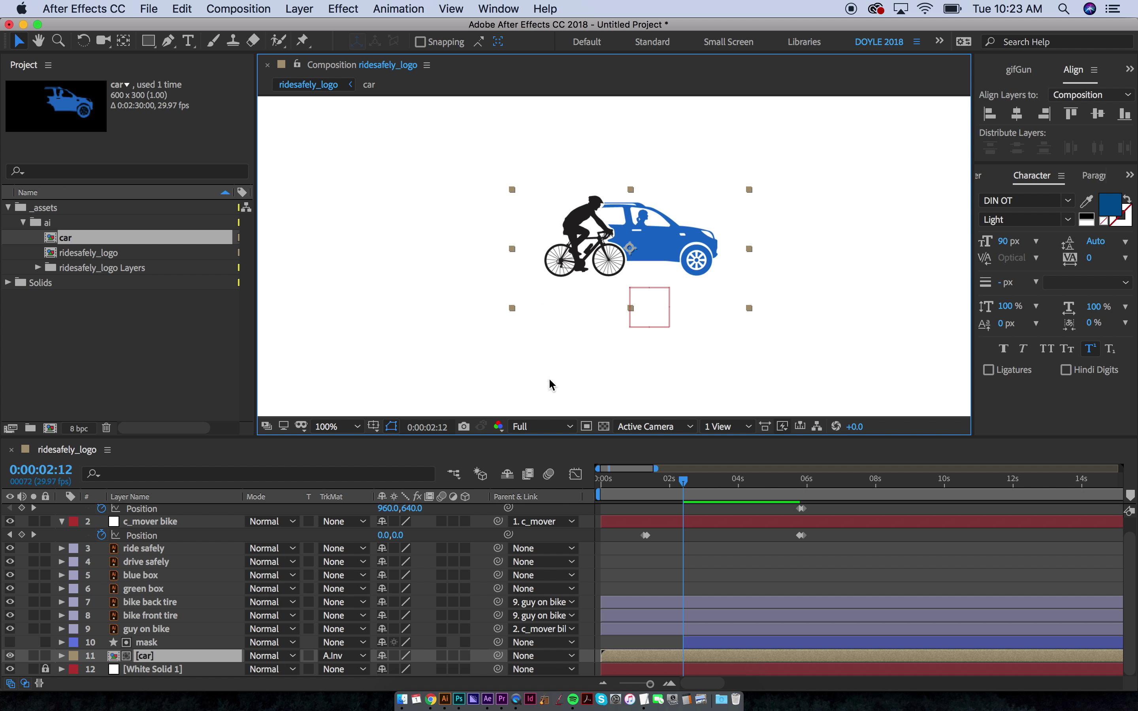
{"action": "left_click", "coordinate": [146, 642]}
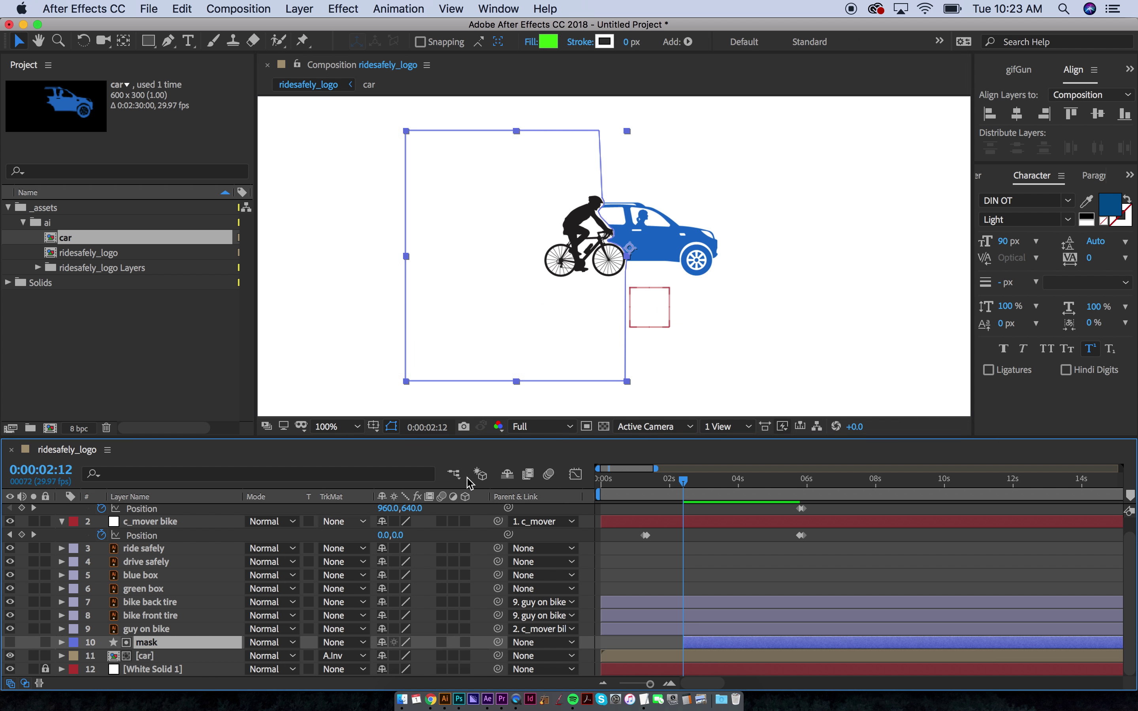
{"action": "left_click", "coordinate": [676, 245]}
{"action": "left_click_drag", "start_coordinate": [675, 245], "coordinate": [608, 327]}
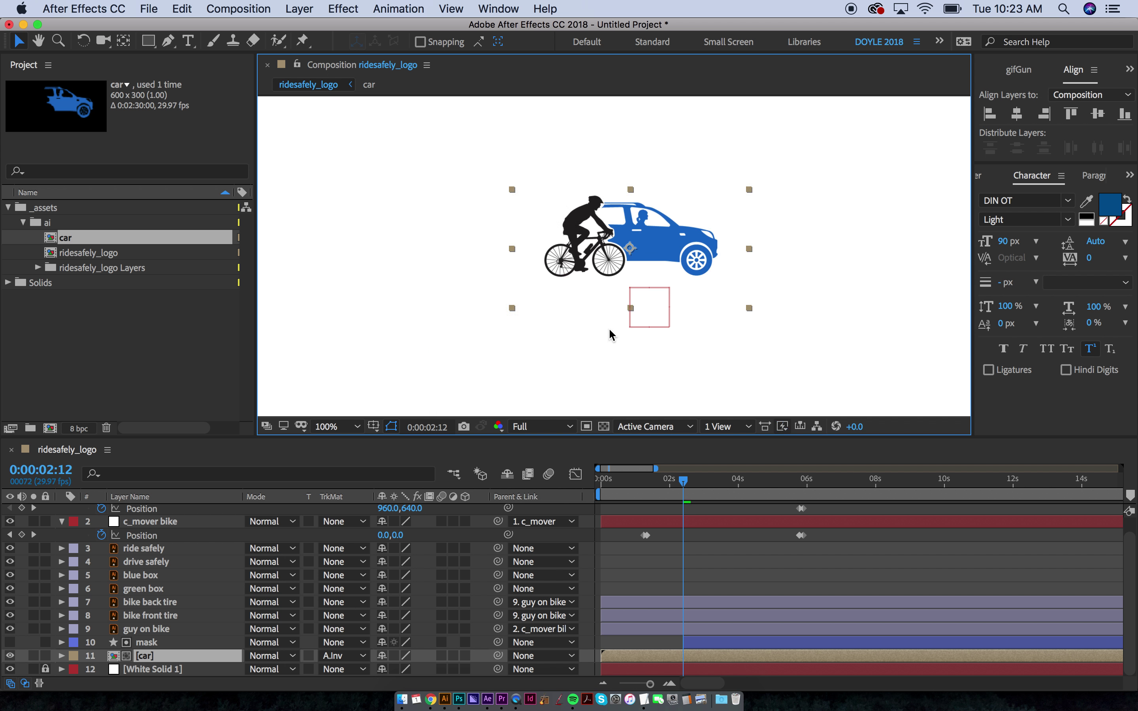
Step: Try the plain Alpha Matte by sliding the car behind the cyclist, undo the move and restore the Alpha Inverted Matte
{"action": "left_click", "coordinate": [341, 656]}
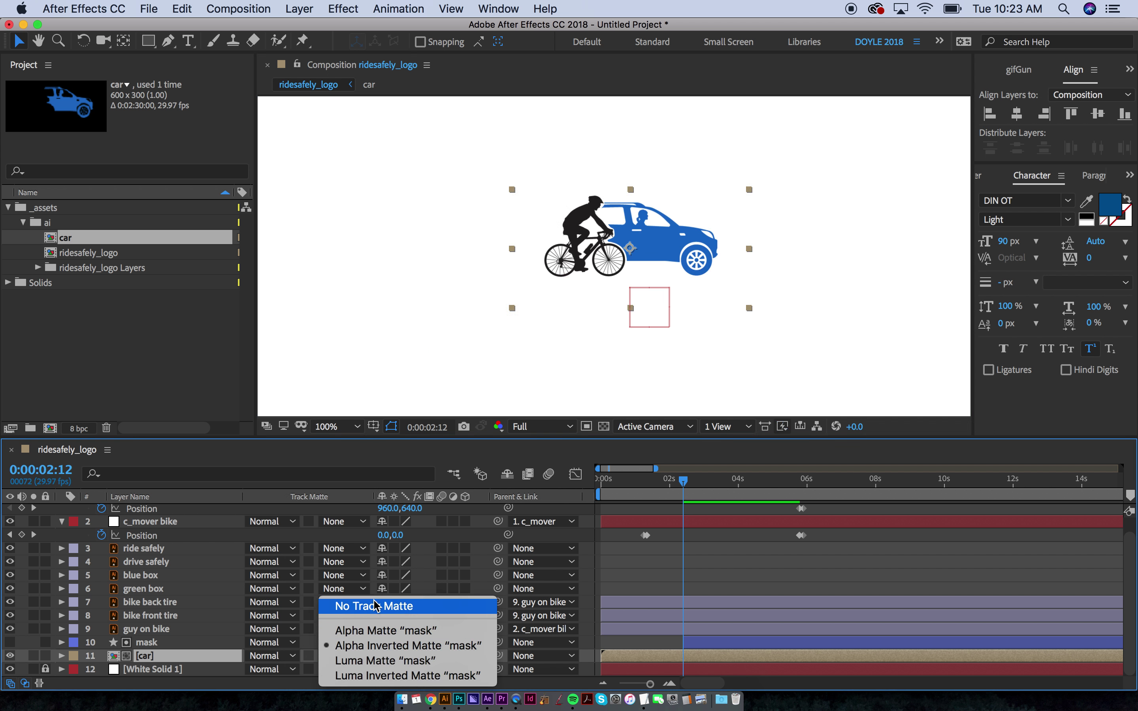
{"action": "left_click", "coordinate": [373, 631]}
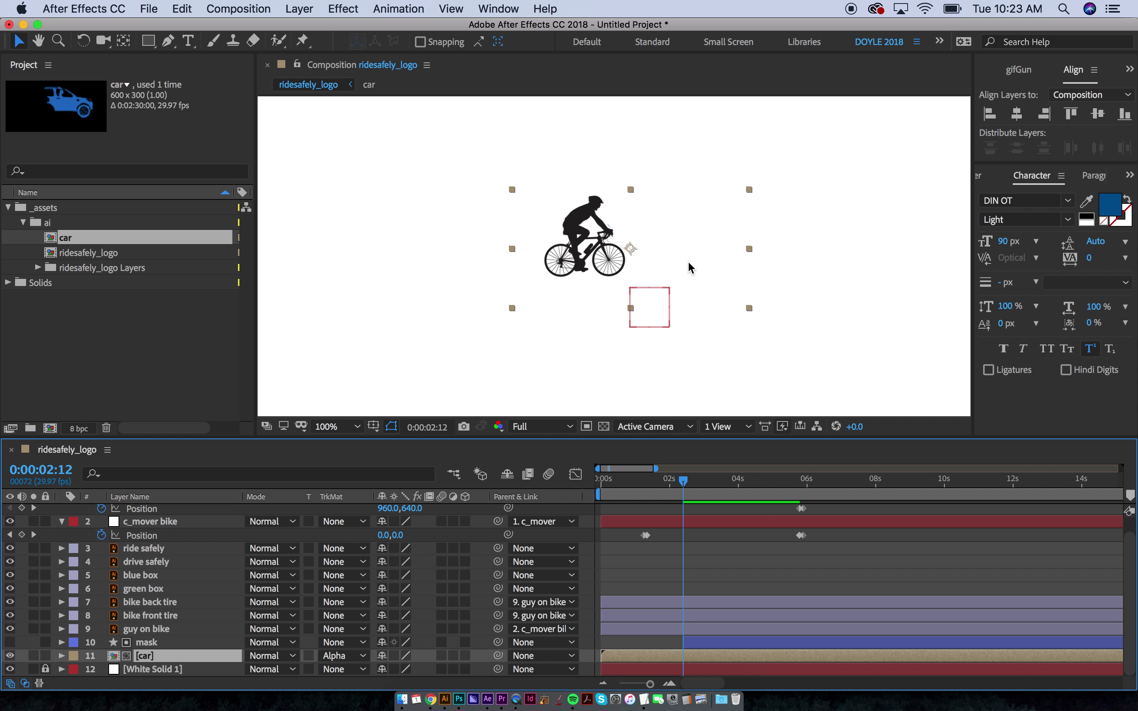
{"action": "left_click_drag", "start_coordinate": [663, 253], "coordinate": [507, 264]}
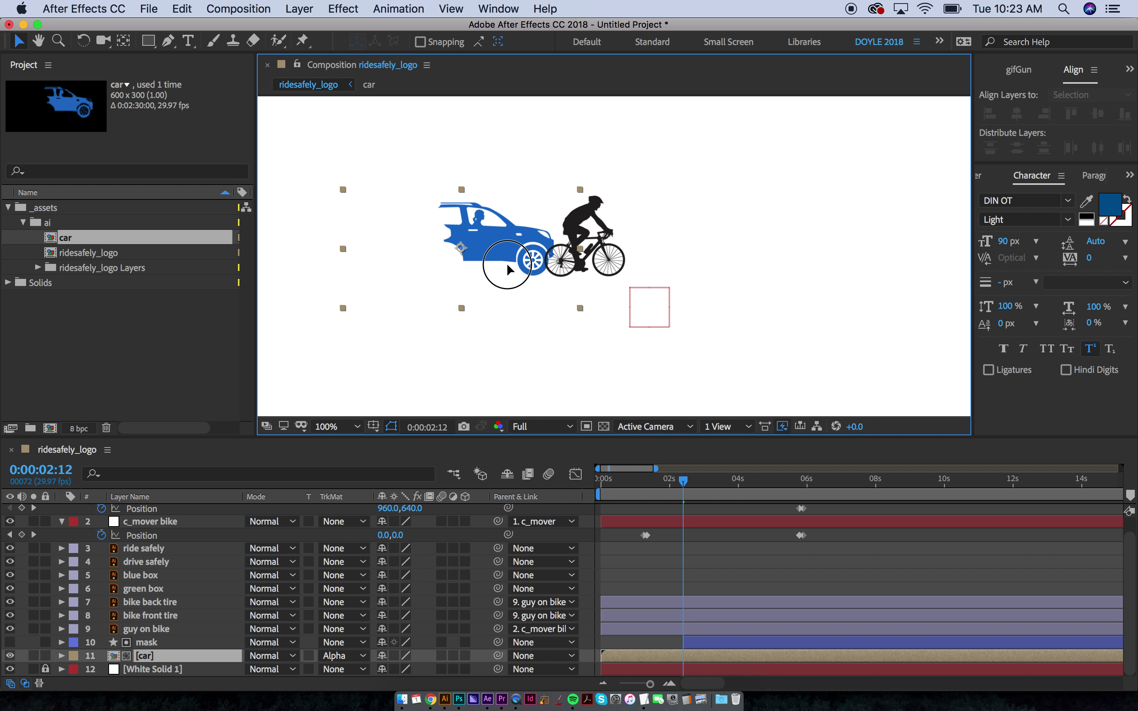
{"action": "key", "text": "super+z"}
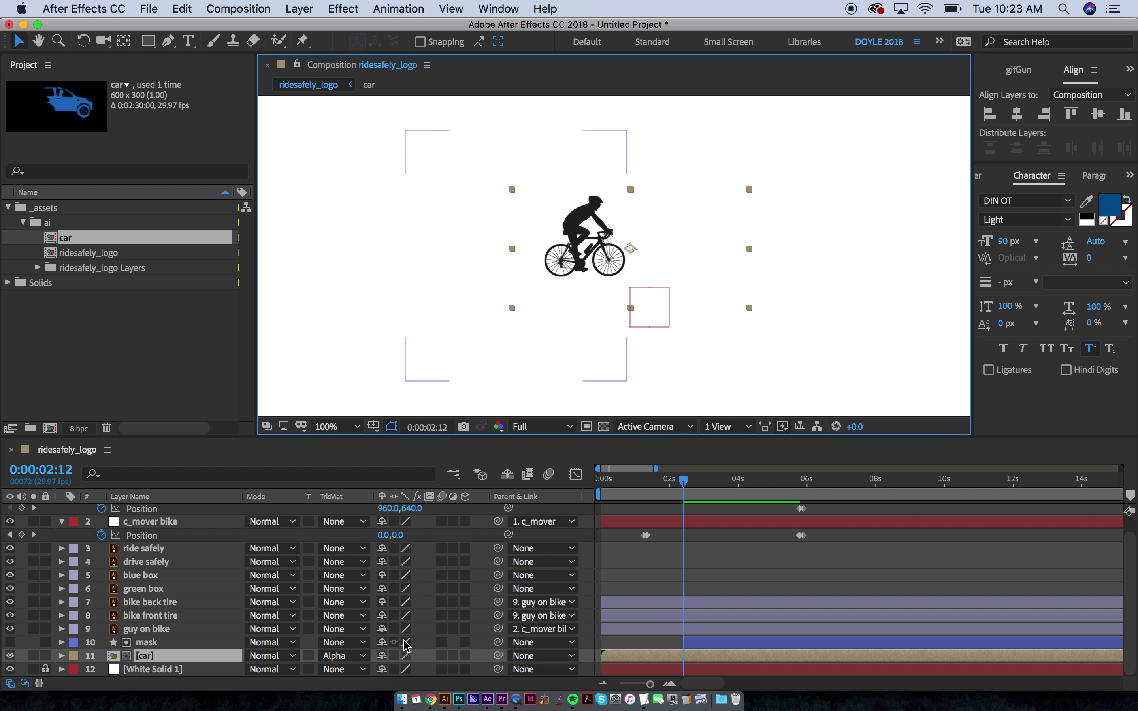
{"action": "left_click", "coordinate": [355, 661]}
{"action": "left_click", "coordinate": [359, 648]}
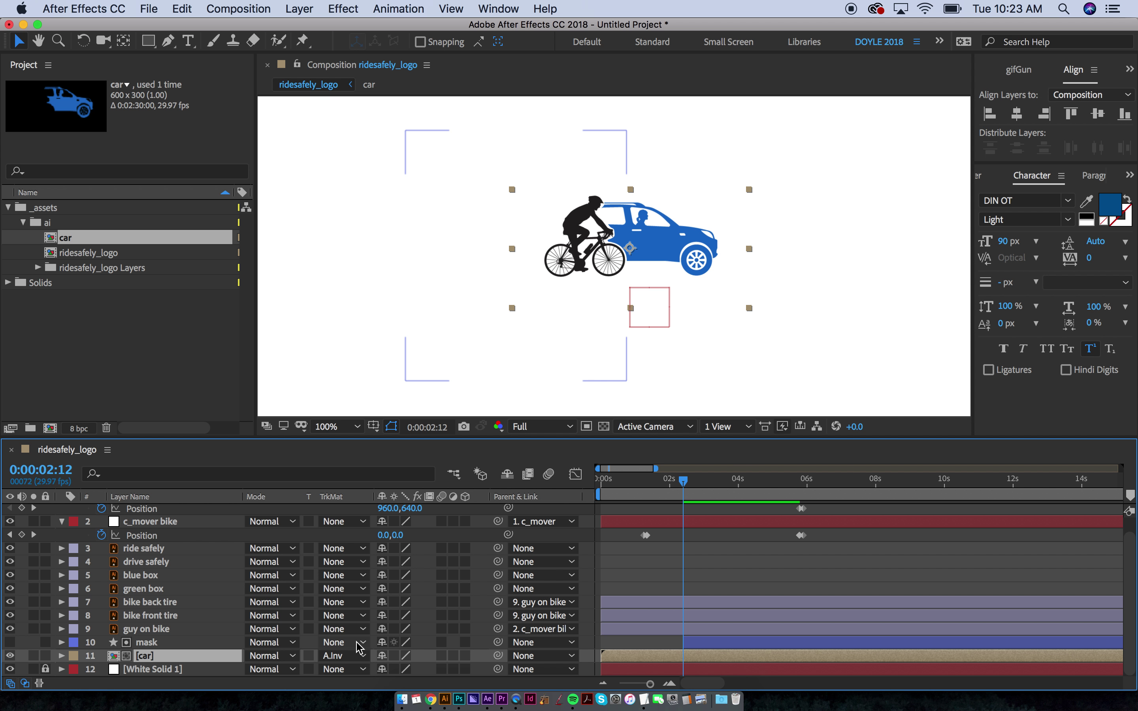
Step: Set the current time to 0:00:00:00 and shift the car and mask layers to start at about 8 seconds
{"action": "key", "text": "comma"}
{"action": "left_click", "coordinate": [728, 530]}
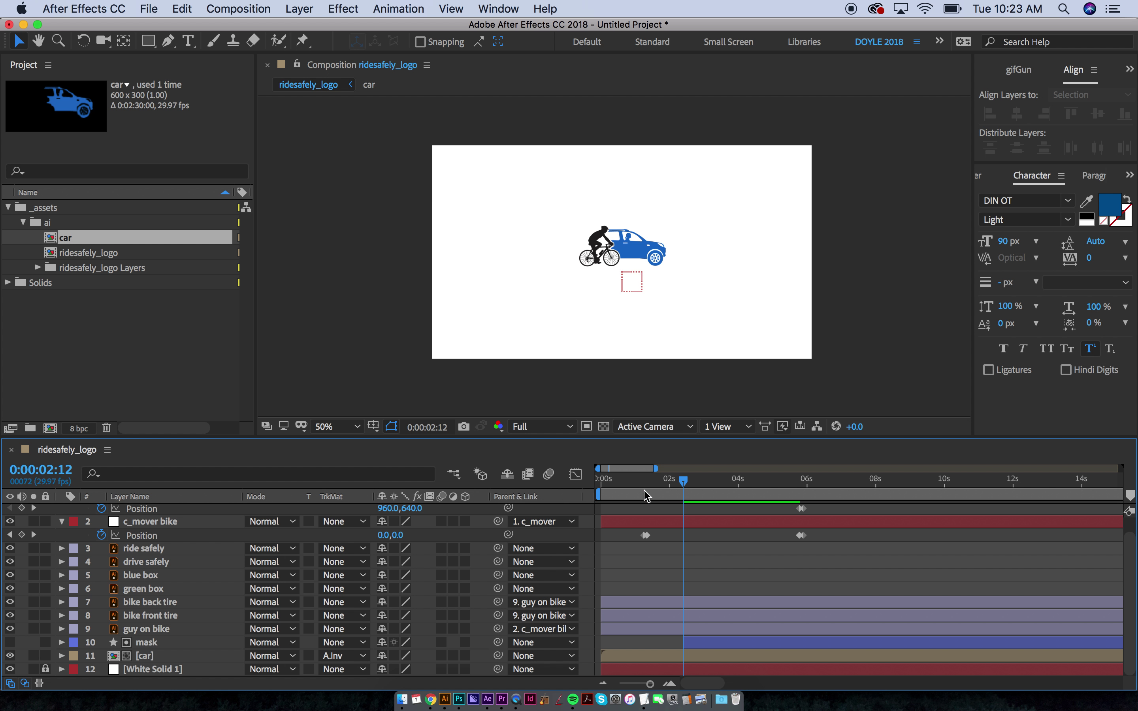
{"action": "left_click_drag", "start_coordinate": [647, 482], "coordinate": [592, 488]}
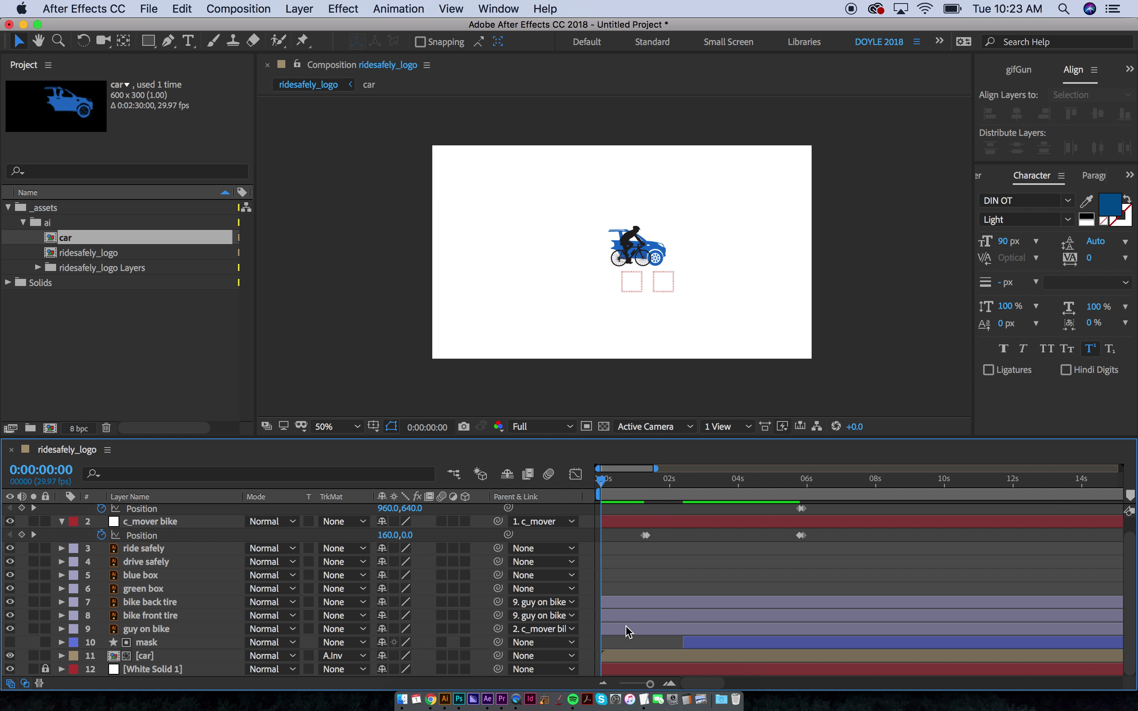
{"action": "left_click", "coordinate": [618, 657]}
{"action": "left_click_drag", "start_coordinate": [635, 660], "coordinate": [894, 643]}
{"action": "left_click", "coordinate": [716, 645], "text": "shift"}
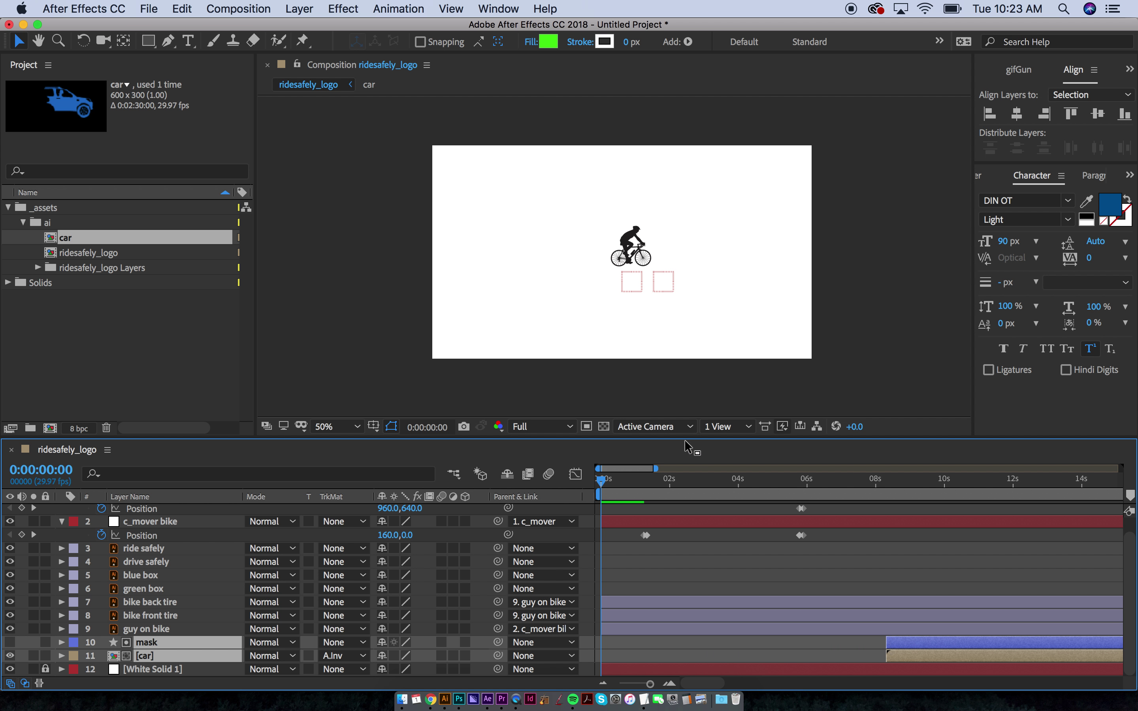
Step: Add starting Rotation keyframes to the bike back tire and bike front tire layers at 0:00:00:00
{"action": "key", "text": "slash"}
{"action": "left_click_drag", "start_coordinate": [619, 274], "coordinate": [579, 274]}
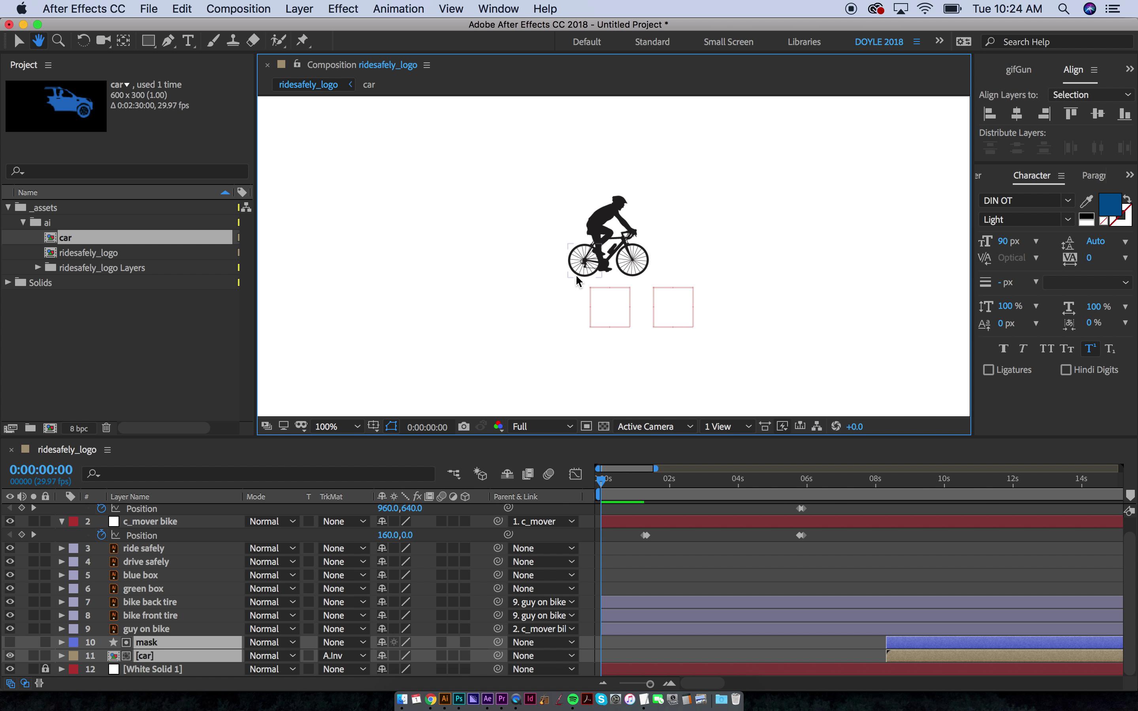
{"action": "left_click", "coordinate": [578, 274]}
{"action": "left_click", "coordinate": [640, 272], "text": "shift"}
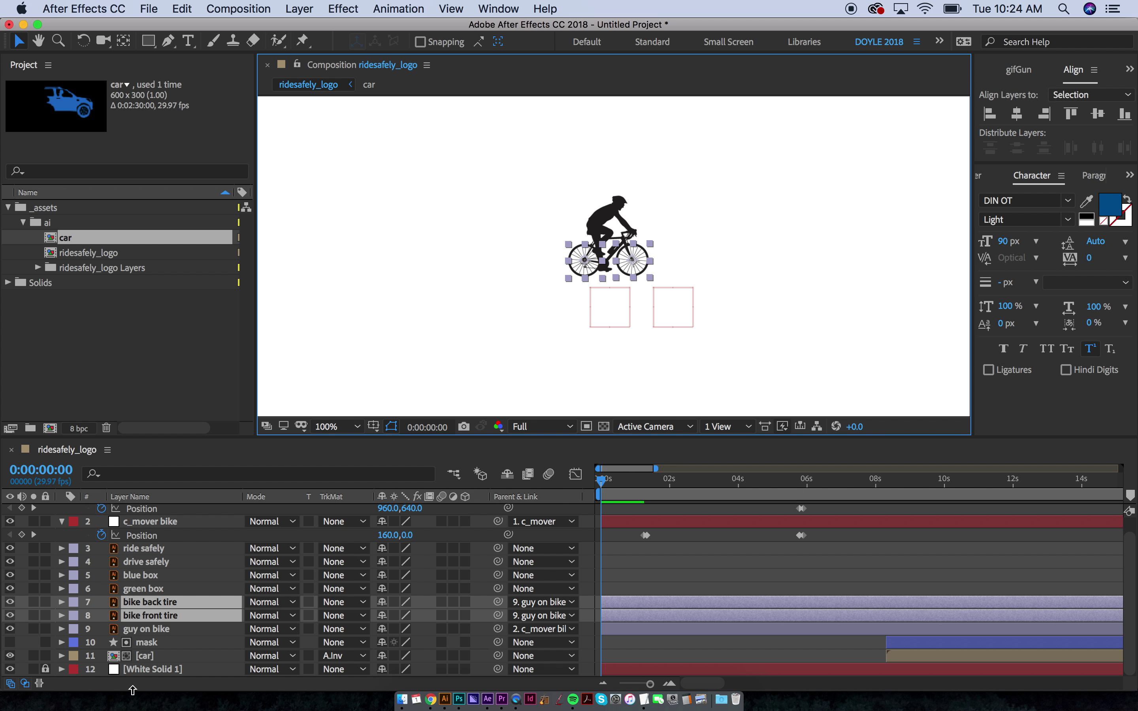
{"action": "key", "text": "r"}
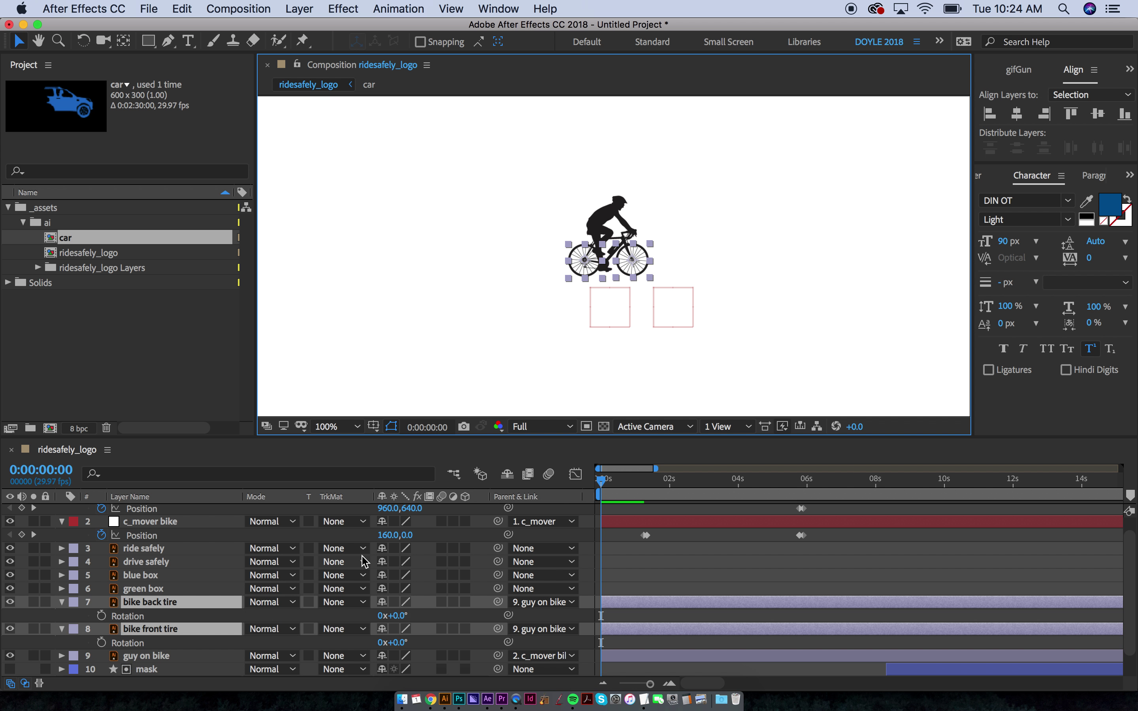
{"action": "key", "text": "semicolon"}
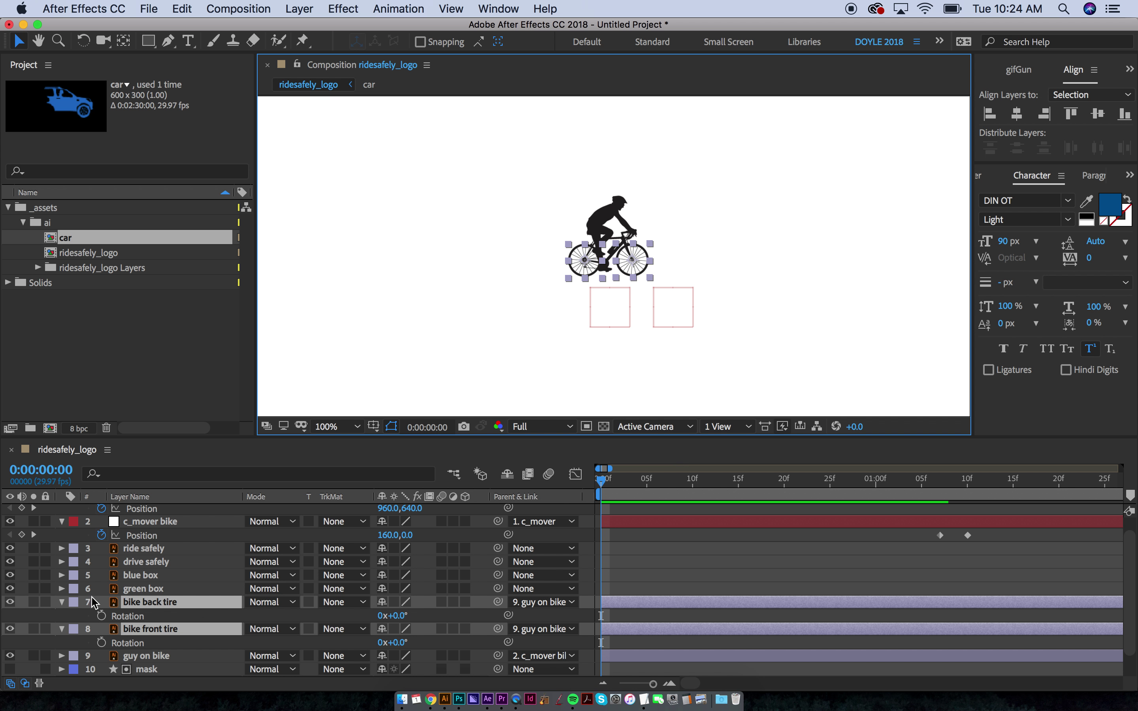
{"action": "left_click", "coordinate": [101, 615]}
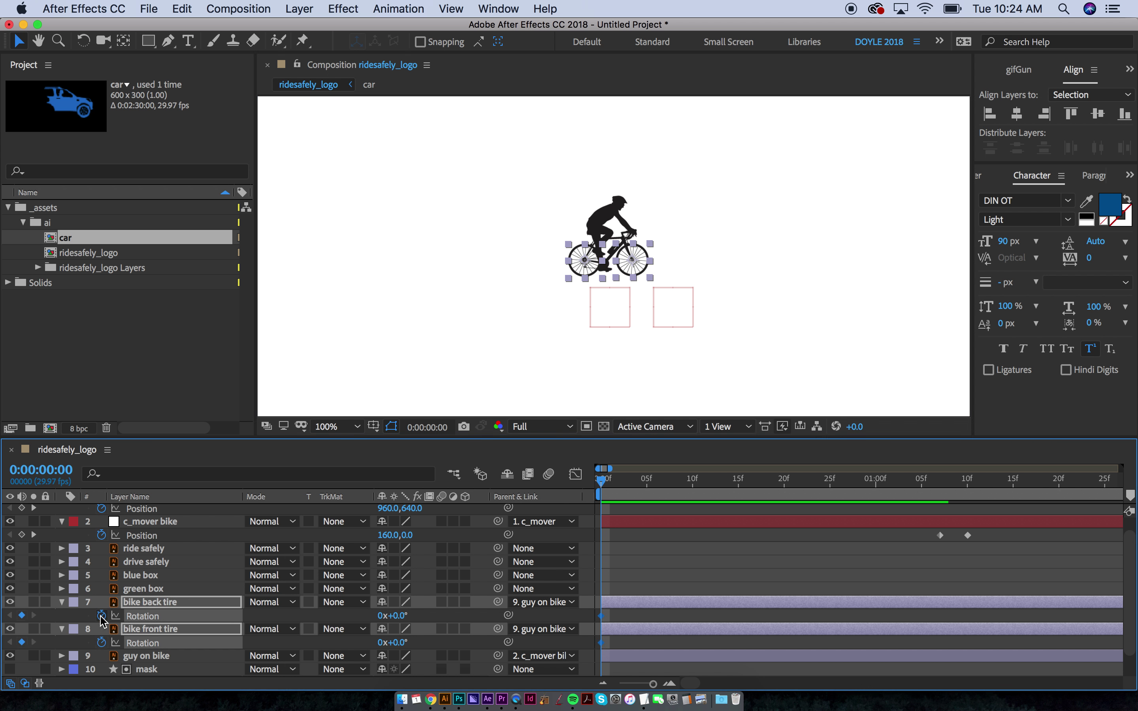
Step: Keyframe the Rotation of both bike tires to 2 full revolutions at 0:00:14:27
{"action": "key", "text": "minus"}
{"action": "key", "text": "minus"}
{"action": "key", "text": "minus"}
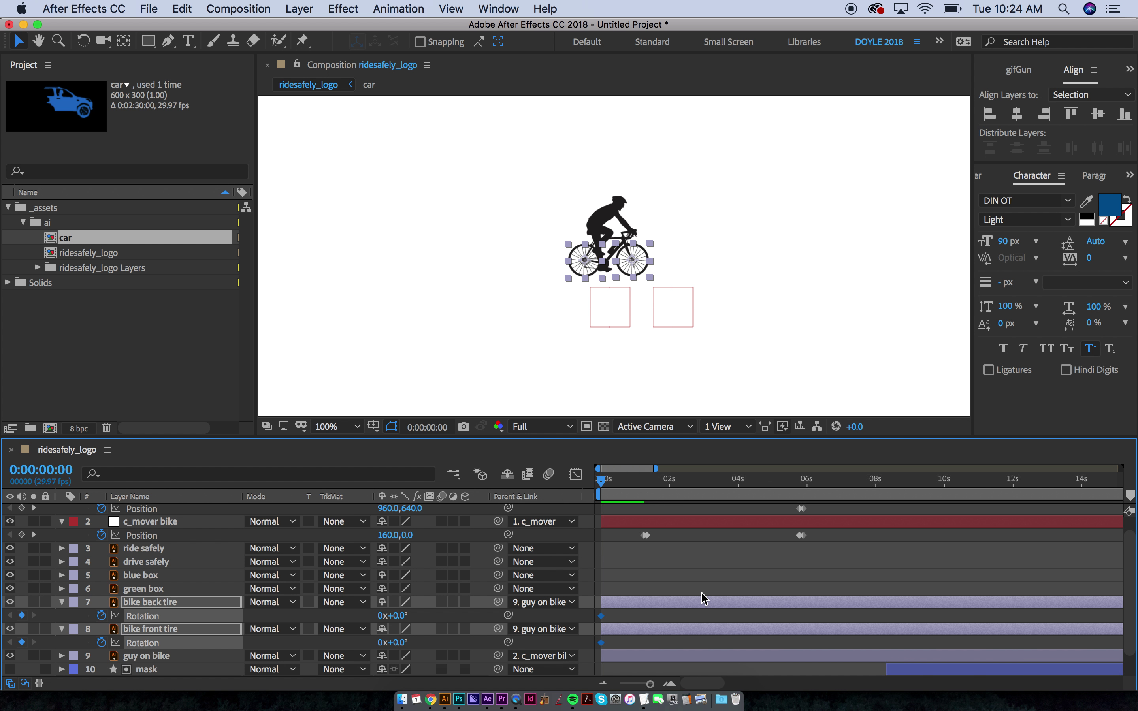
{"action": "left_click", "coordinate": [858, 481]}
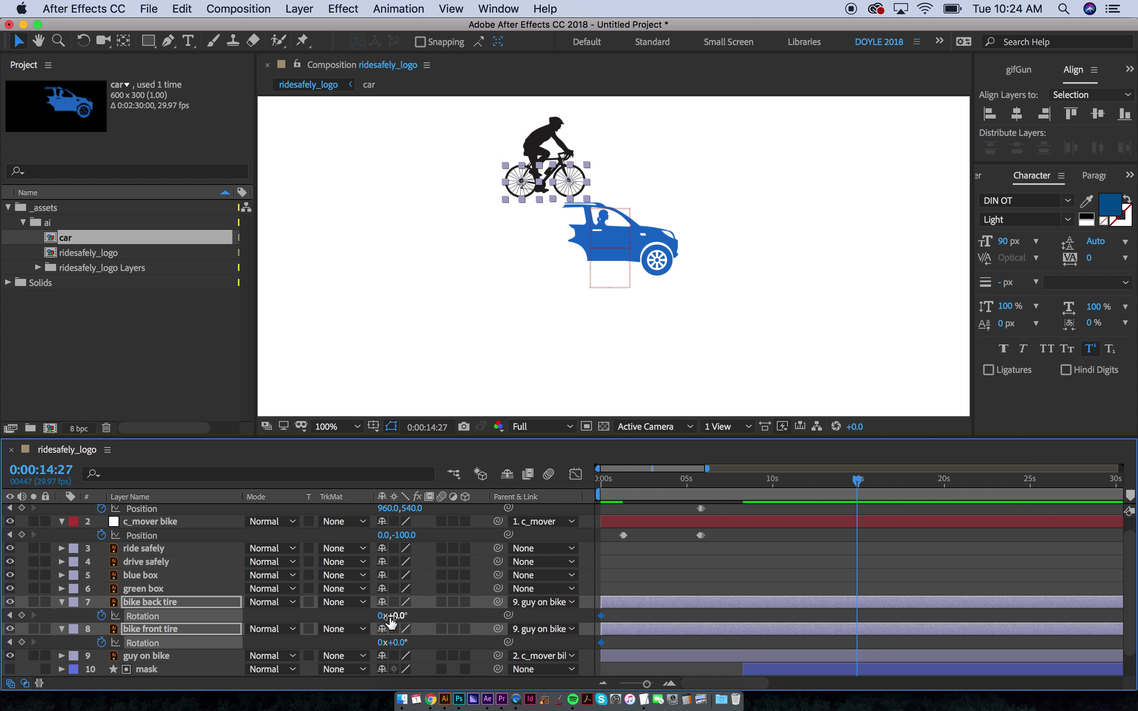
{"action": "left_click", "coordinate": [386, 616]}
{"action": "type", "text": "2"}
{"action": "key", "text": "Return"}
Step: Scrub to 0:00:04:22 and play back the animation to check the speed of the spinning bike tires
{"action": "left_click_drag", "start_coordinate": [609, 483], "coordinate": [683, 494]}
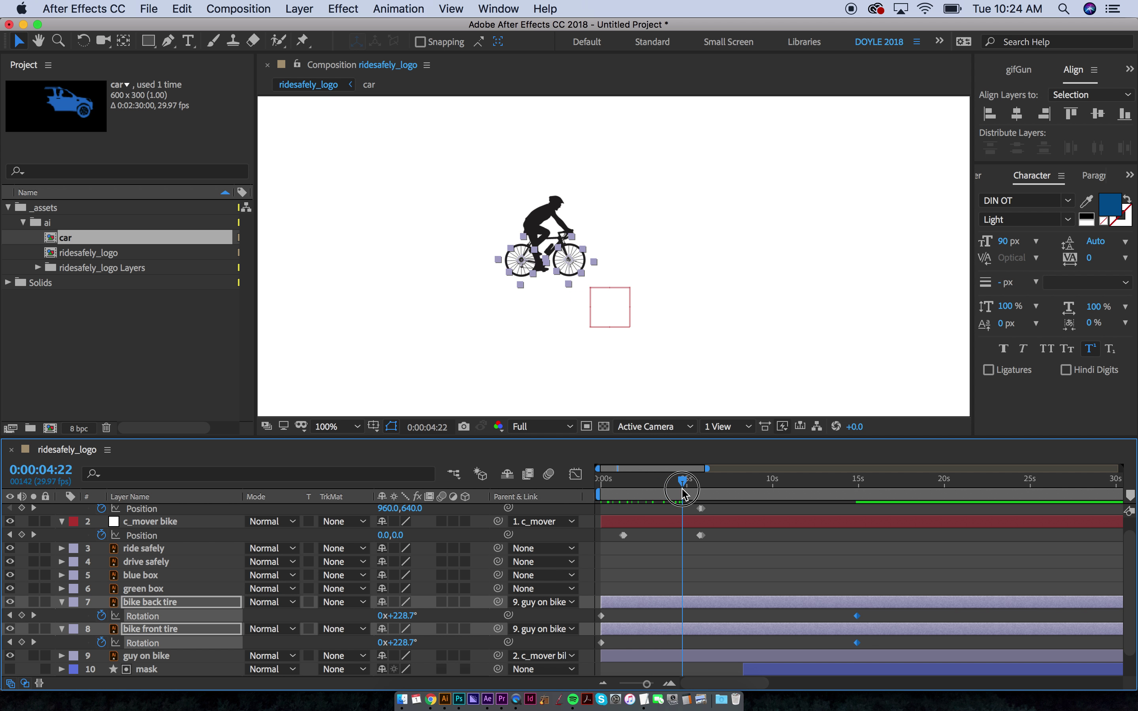
{"action": "key", "text": "space"}
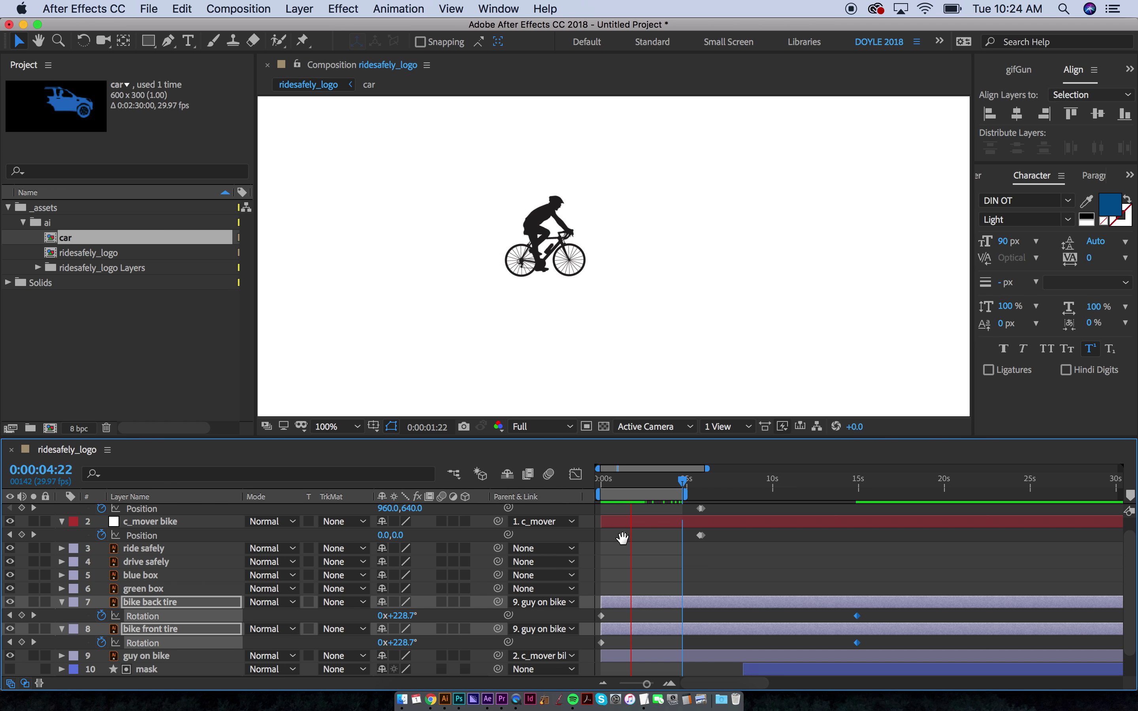
{"action": "key", "text": "space"}
Step: Shift the c_mover bike Position keyframes to start at about 6.5 seconds and the c_mover Position keyframes to about 11 seconds
{"action": "scroll", "coordinate": [626, 544], "scroll_direction": "up", "scroll_amount": 2}
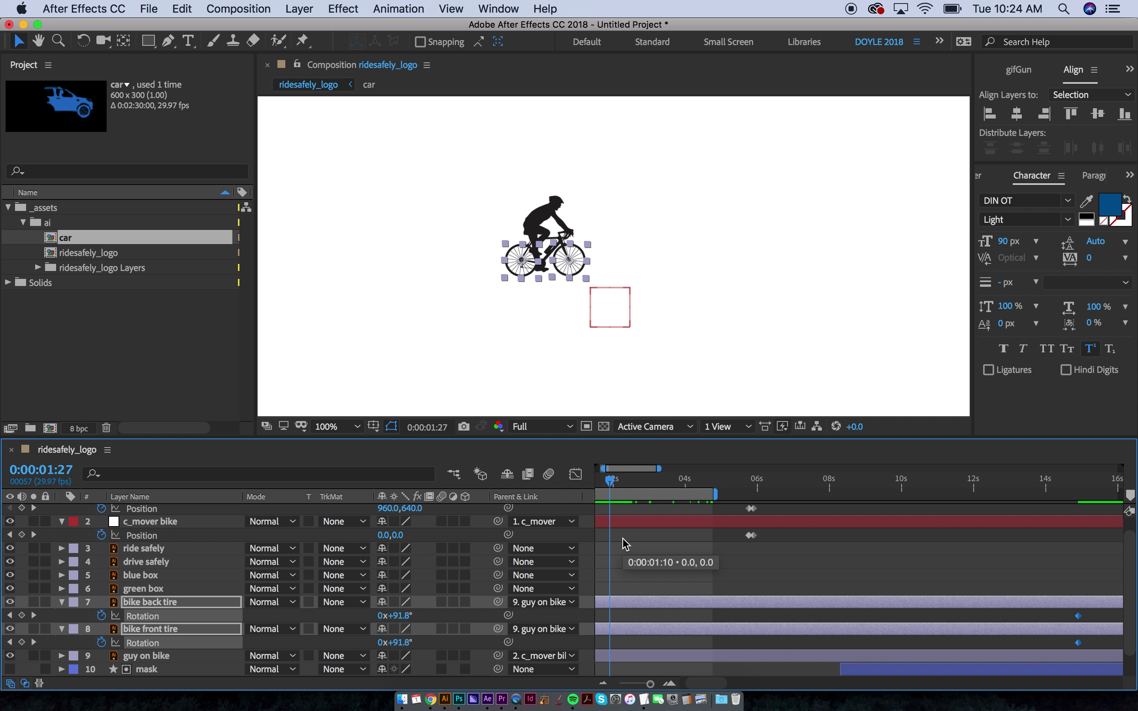
{"action": "scroll", "coordinate": [613, 540], "scroll_direction": "up", "scroll_amount": 1}
{"action": "scroll", "coordinate": [613, 541], "scroll_direction": "left", "scroll_amount": 2}
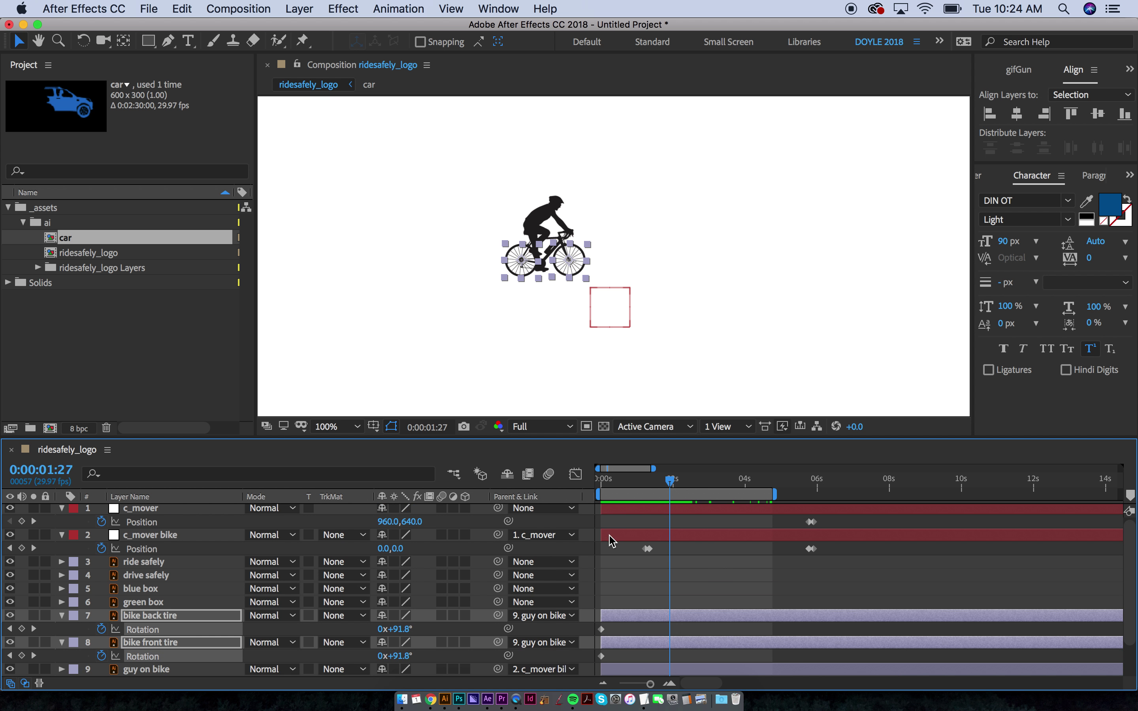
{"action": "scroll", "coordinate": [611, 541], "scroll_direction": "down", "scroll_amount": 2}
{"action": "left_click_drag", "start_coordinate": [773, 571], "coordinate": [728, 551]}
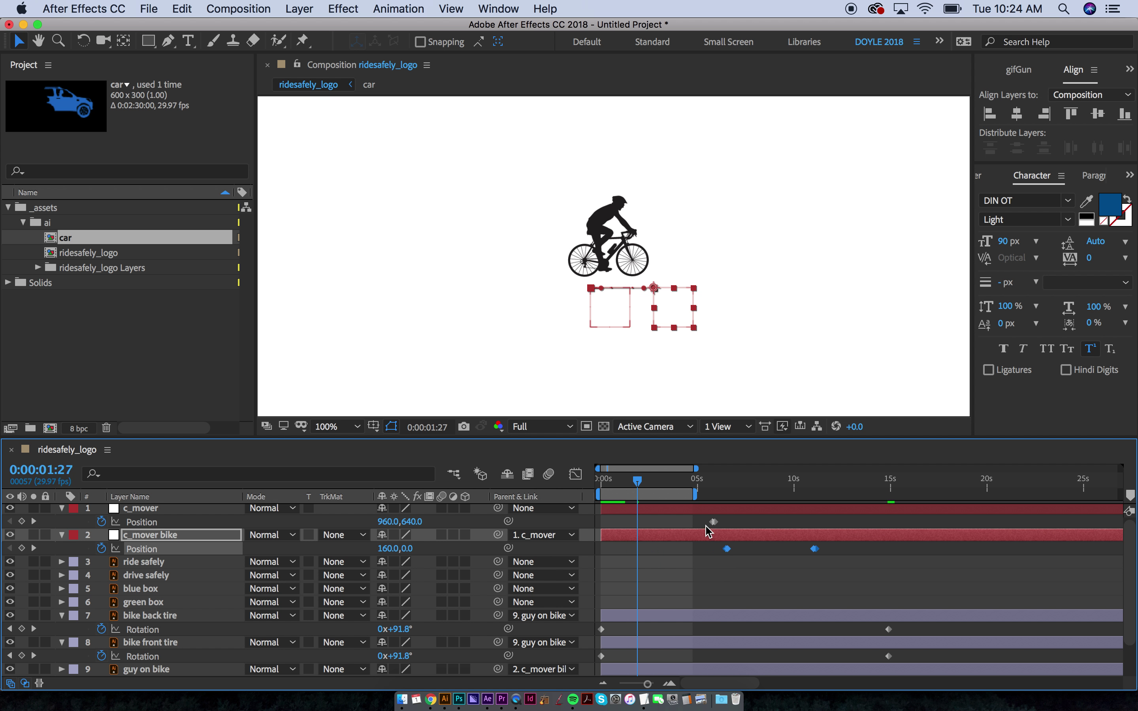
{"action": "left_click", "coordinate": [730, 528]}
{"action": "left_click", "coordinate": [732, 532], "text": "shift"}
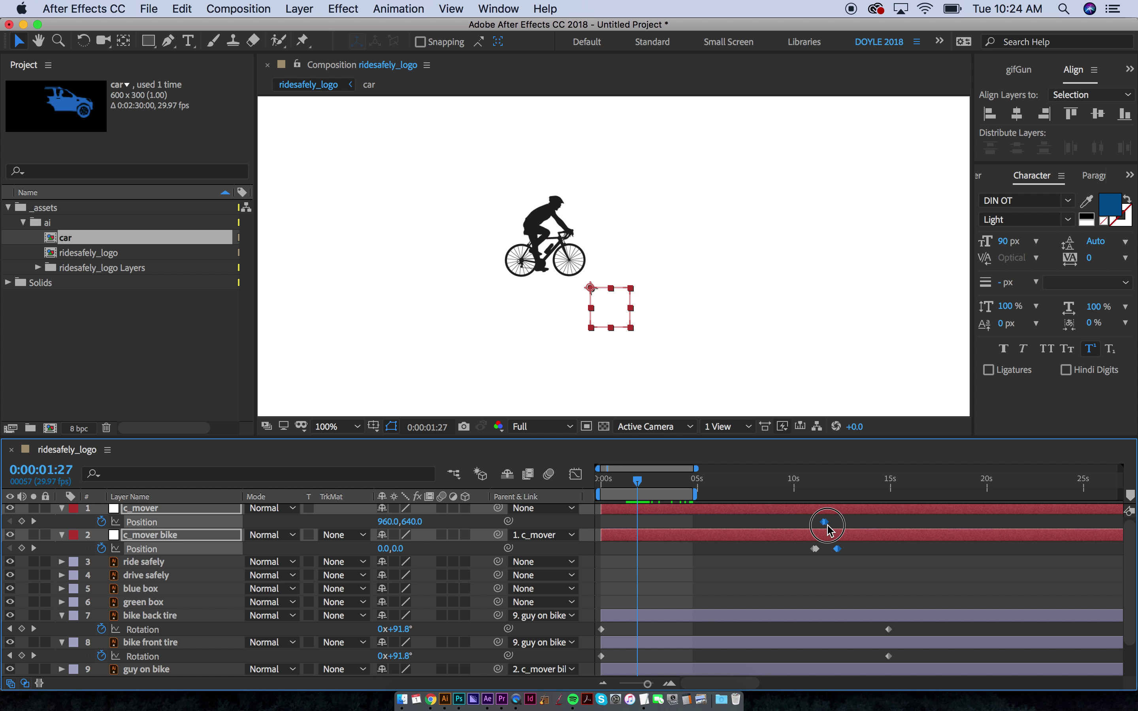
{"action": "left_click_drag", "start_coordinate": [713, 522], "coordinate": [816, 522]}
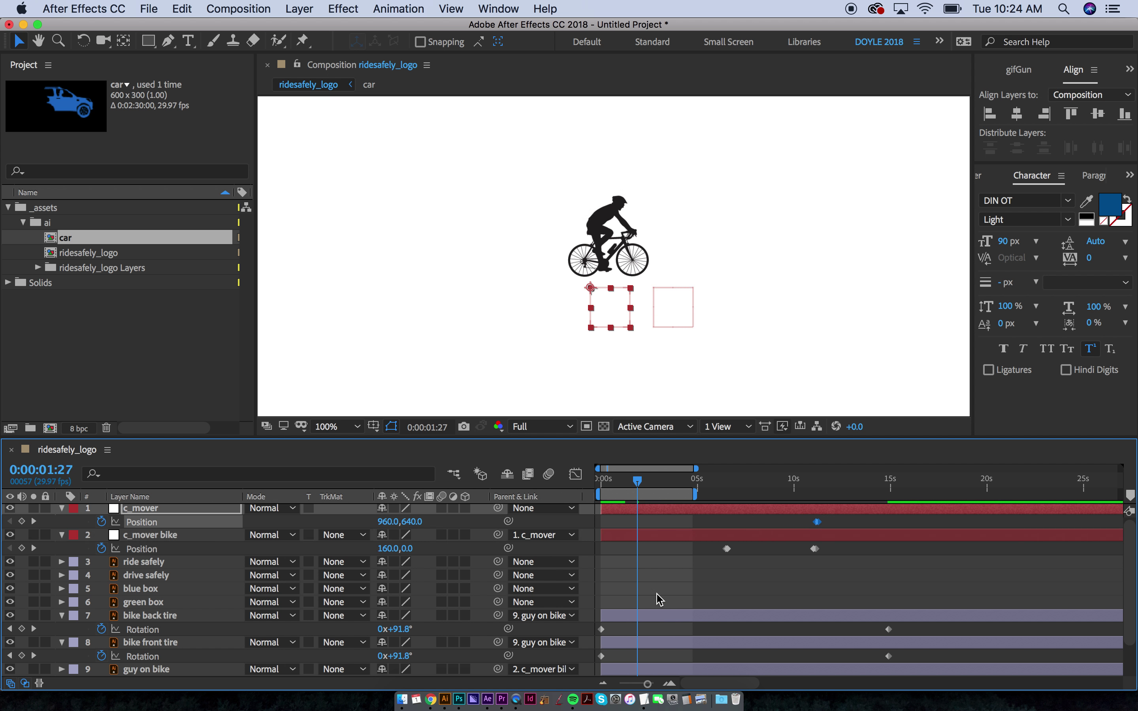
Step: Try 5 full revolutions for the end Rotation keyframes of both bike tires at 0:00:14:27 and play back the spin
{"action": "left_click_drag", "start_coordinate": [878, 632], "coordinate": [896, 666]}
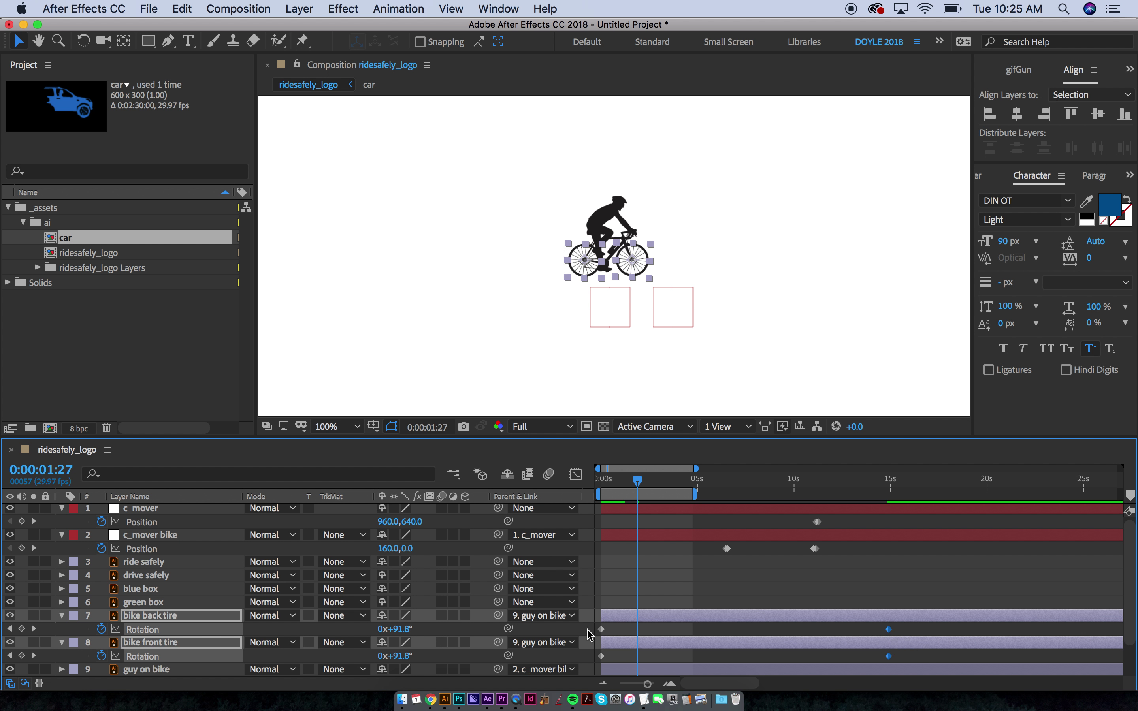
{"action": "left_click_drag", "start_coordinate": [625, 484], "coordinate": [889, 518]}
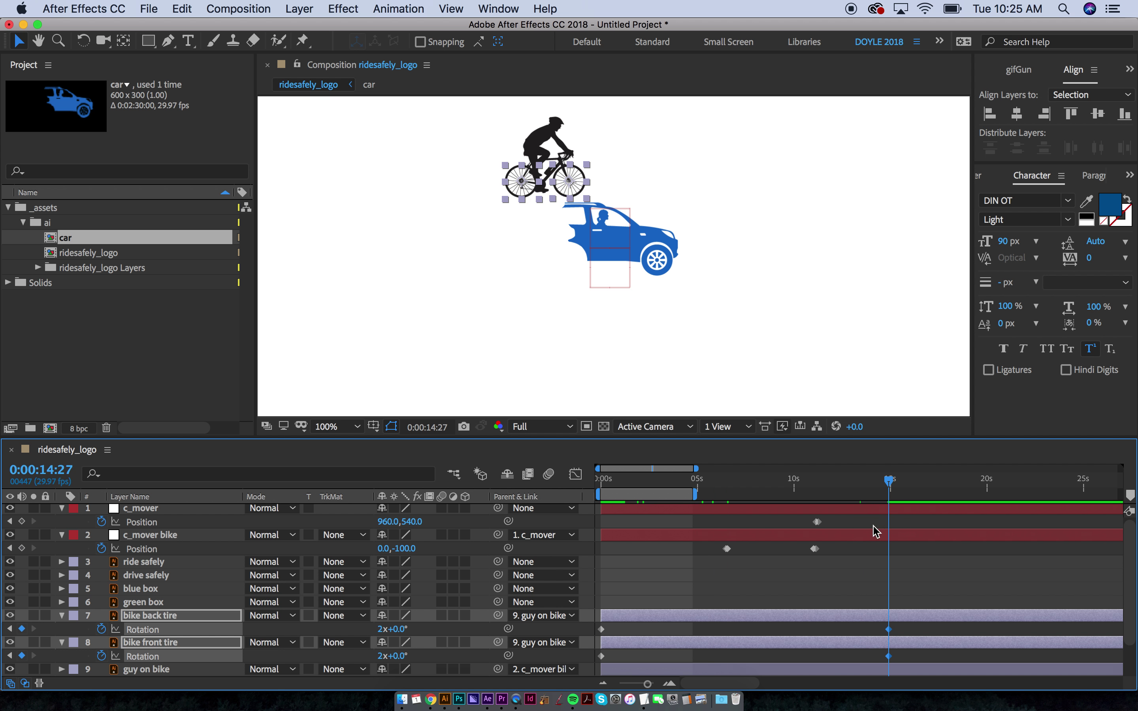
{"action": "left_click", "coordinate": [381, 630]}
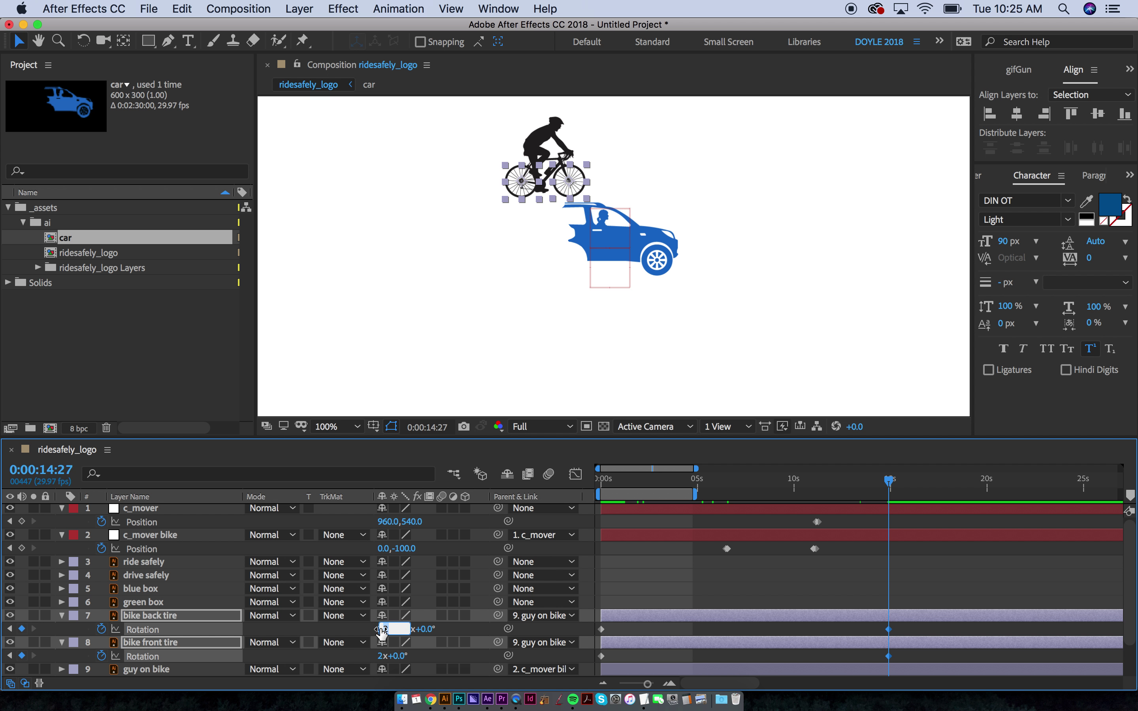
{"action": "type", "text": "5"}
{"action": "key", "text": "Return"}
{"action": "key", "text": "space"}
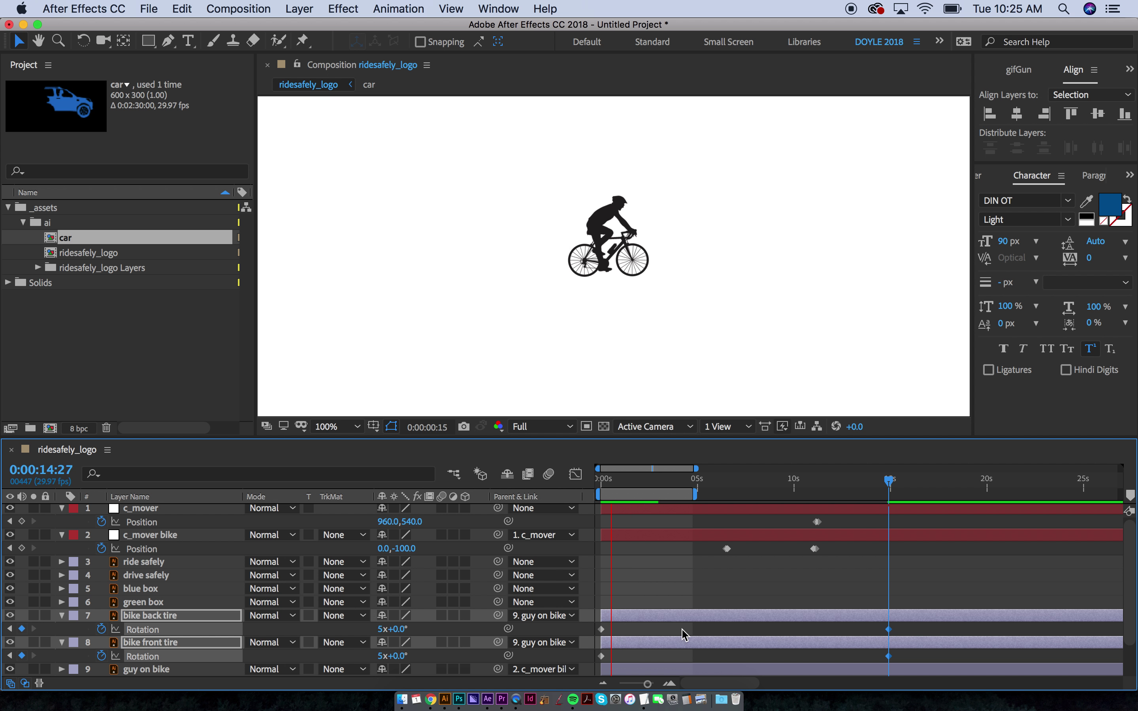
{"action": "key", "text": "space"}
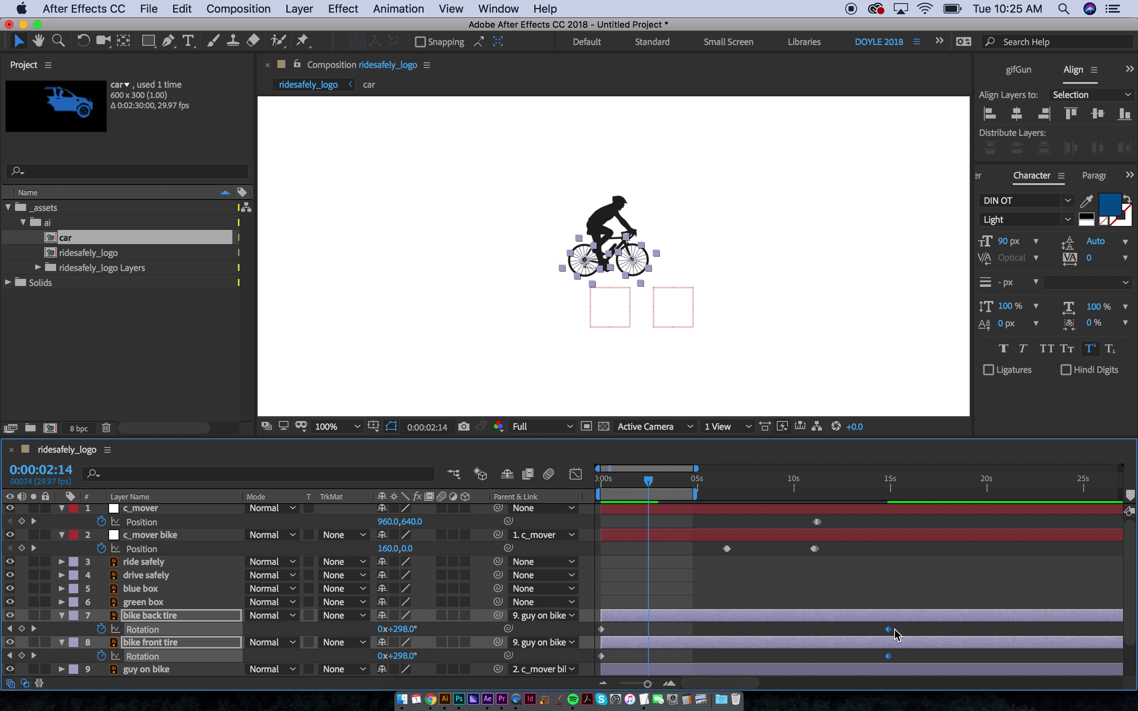
Step: Try 3 full revolutions for both bike tires' Rotation at 0:00:14:27 and preview the spinning speed
{"action": "left_click", "coordinate": [381, 629]}
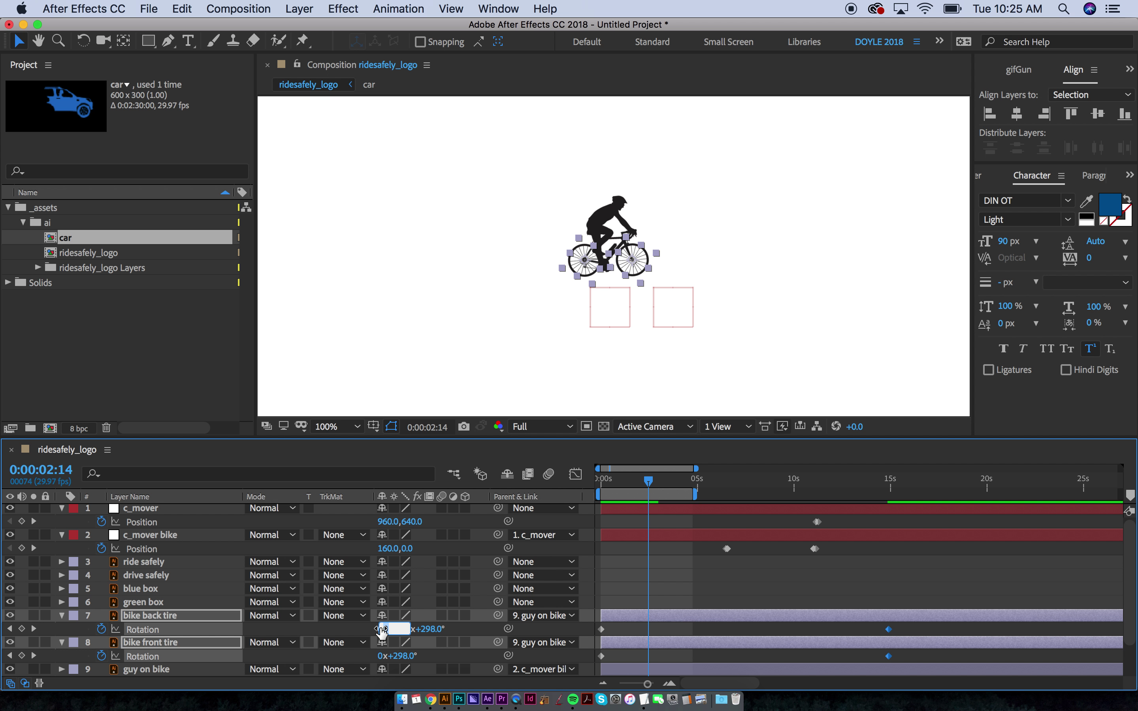
{"action": "key", "text": "Escape"}
{"action": "left_click", "coordinate": [889, 482]}
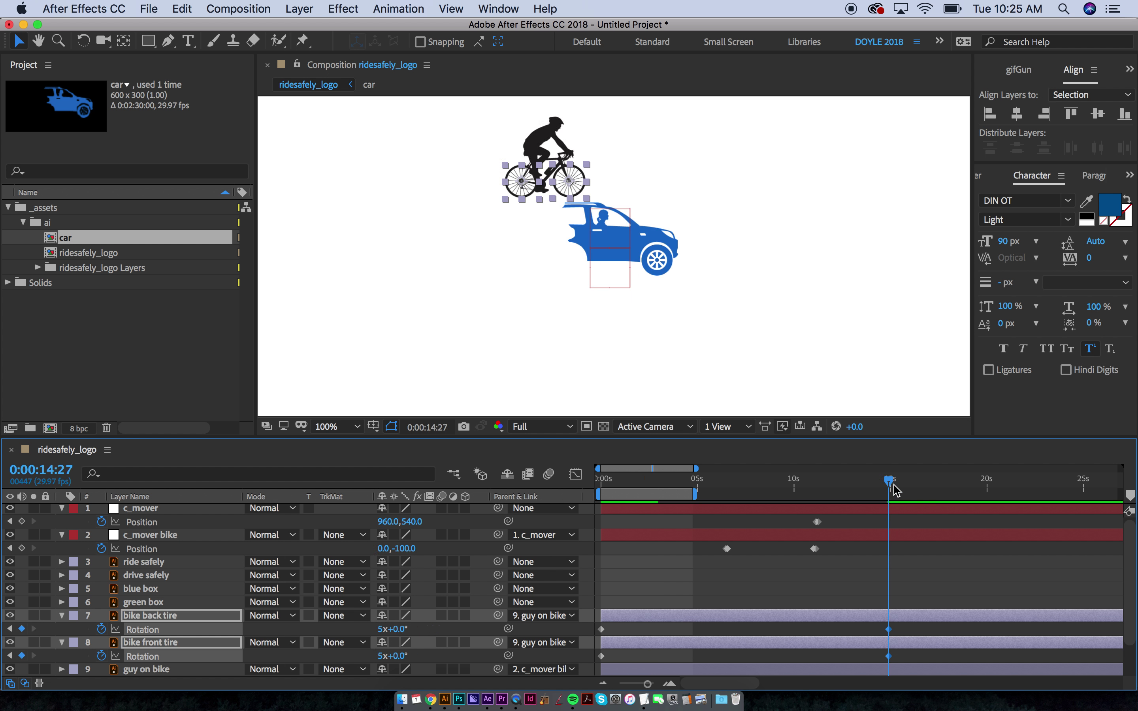
{"action": "left_click", "coordinate": [382, 629]}
{"action": "type", "text": "3"}
{"action": "key", "text": "Return"}
{"action": "key", "text": "space"}
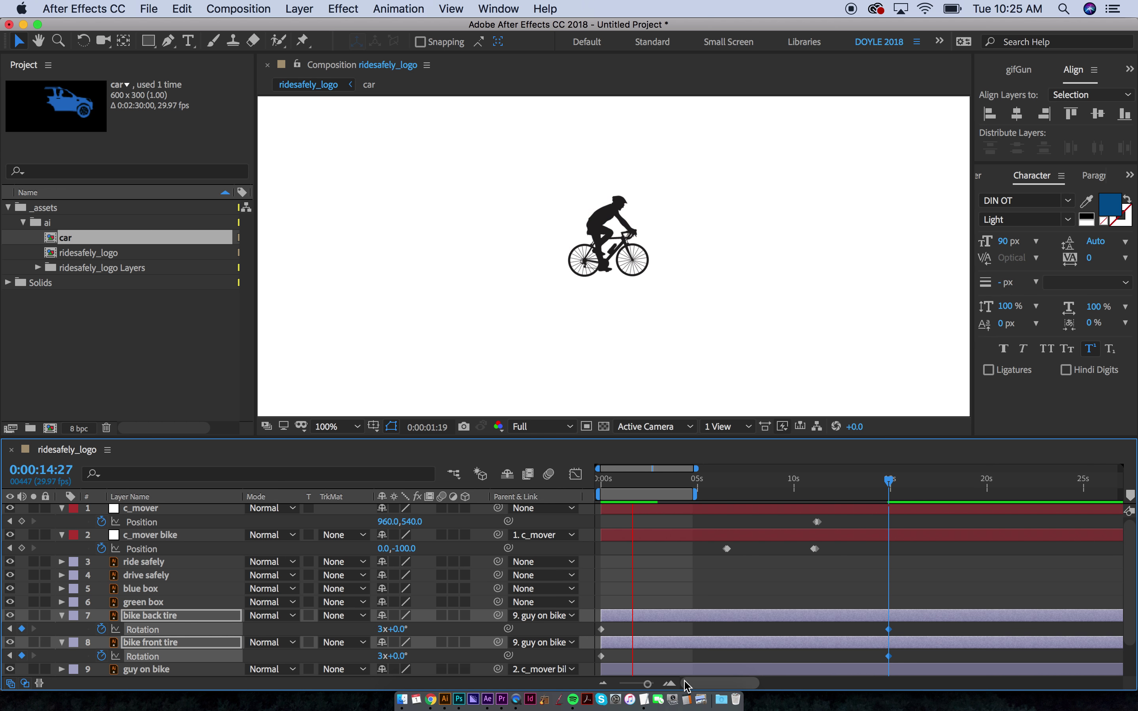
{"action": "key", "text": "space"}
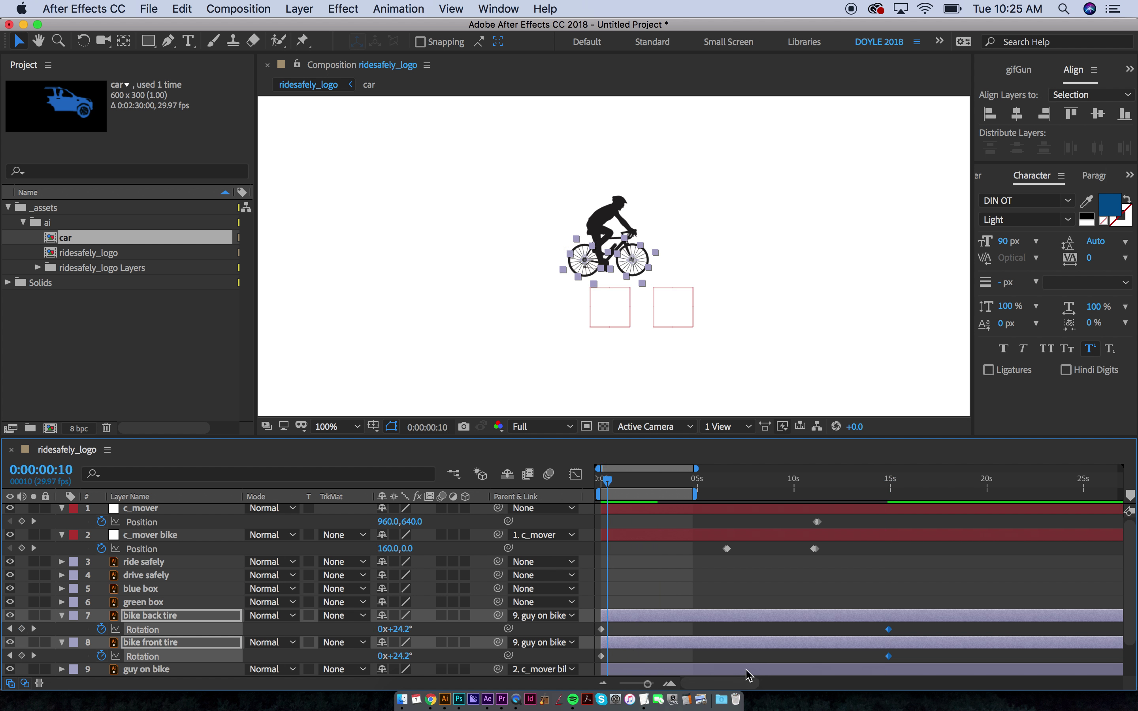
Step: Set both bike tires' end Rotation keyframes to 2 revolutions, move them to about 8 seconds and preview the spin
{"action": "key", "text": "k"}
{"action": "key", "text": "k"}
{"action": "key", "text": "k"}
{"action": "key", "text": "k"}
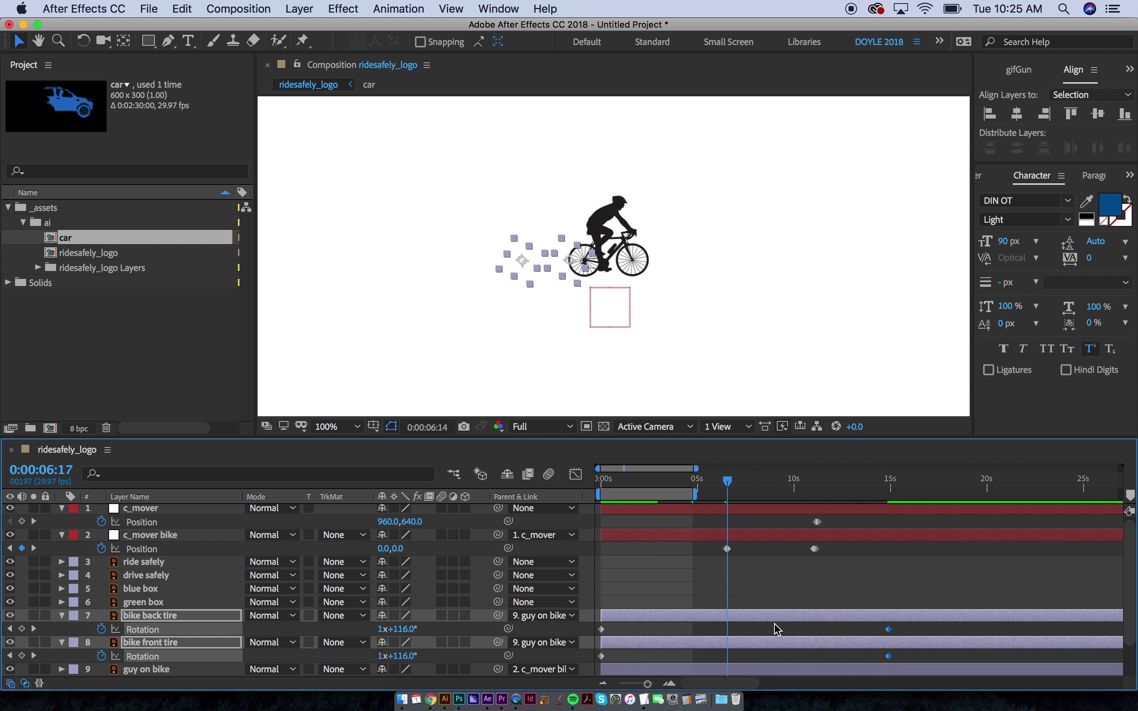
{"action": "key", "text": "k"}
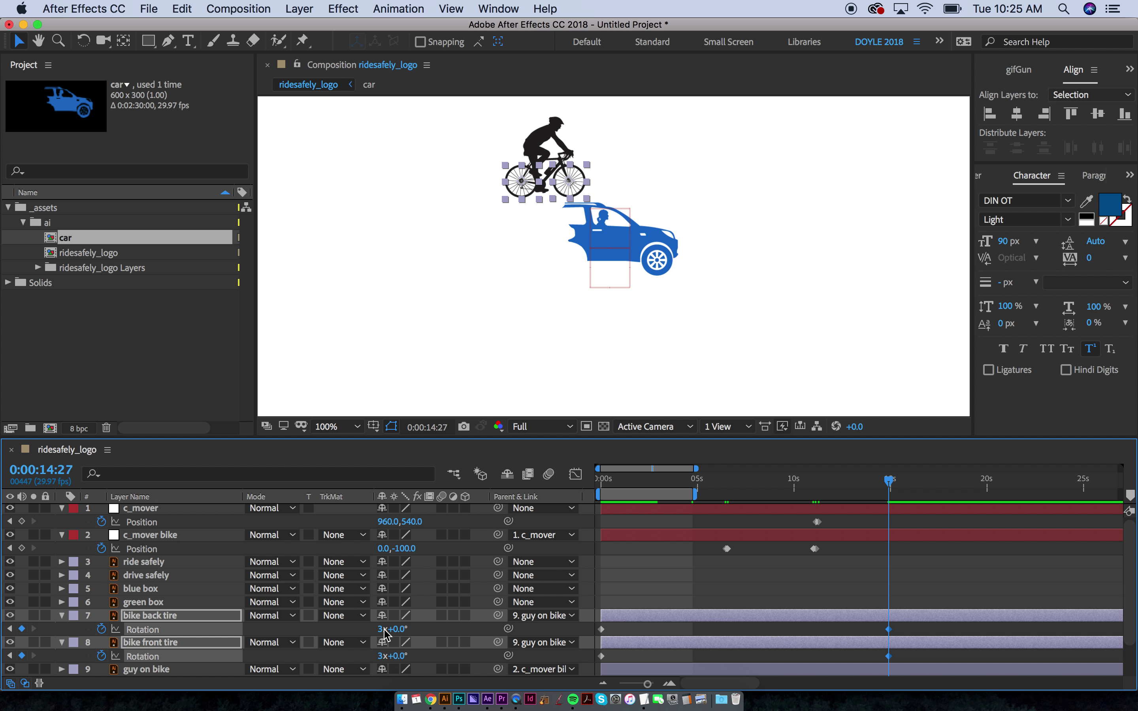
{"action": "left_click", "coordinate": [384, 630]}
{"action": "type", "text": "2"}
{"action": "key", "text": "Return"}
{"action": "left_click_drag", "start_coordinate": [888, 630], "coordinate": [755, 648]}
{"action": "key", "text": "space"}
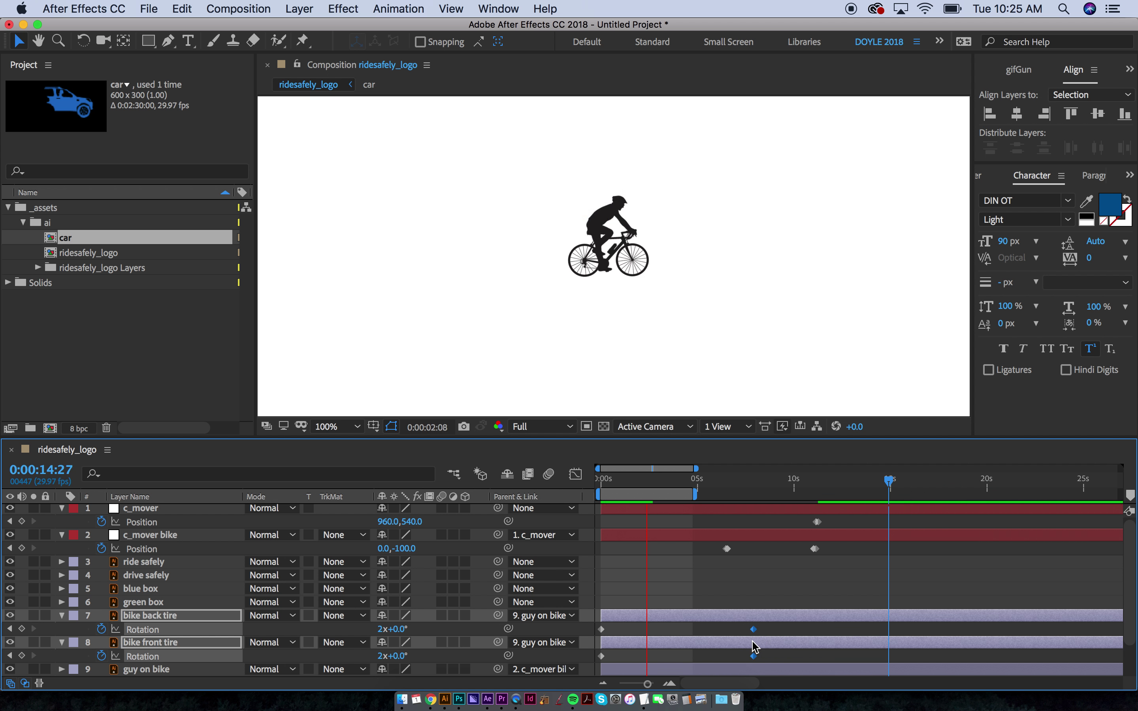
{"action": "key", "text": "space"}
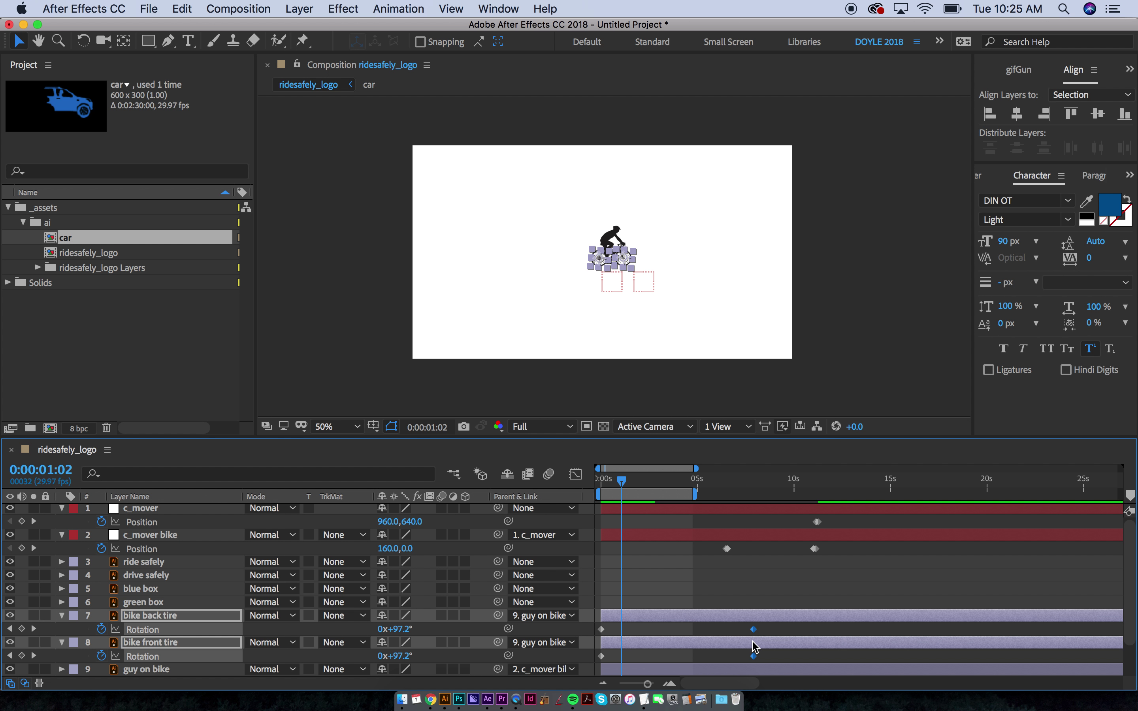
{"action": "left_click", "coordinate": [611, 234]}
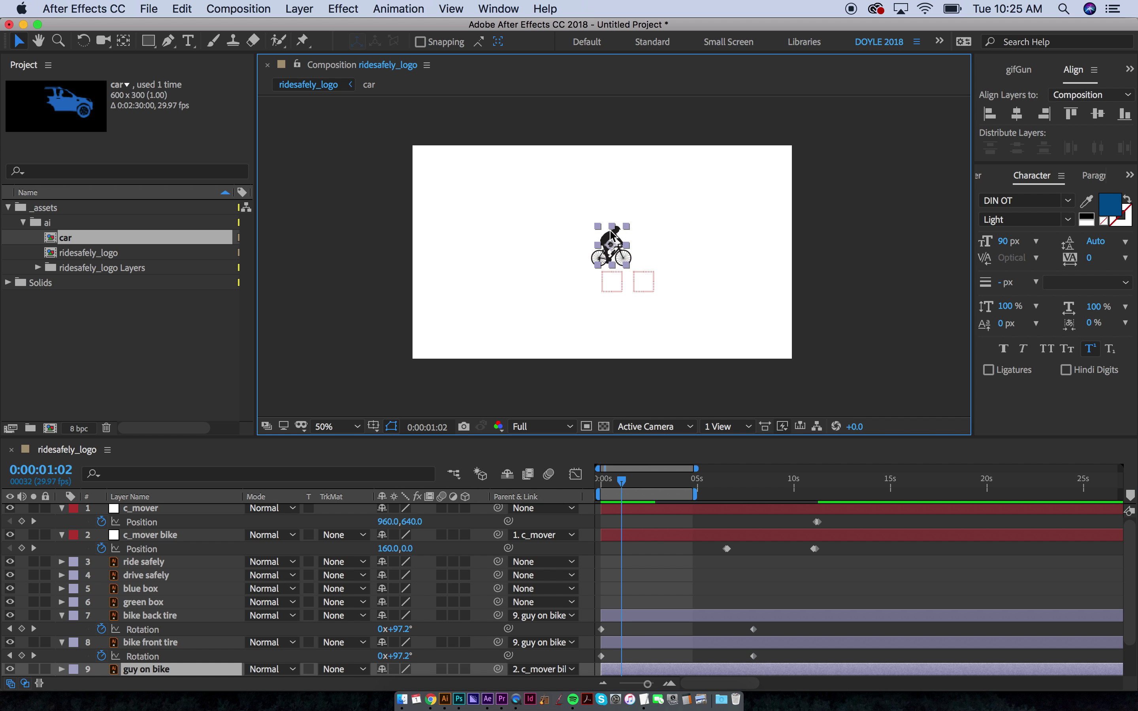
{"action": "scroll", "coordinate": [610, 235], "scroll_direction": "up", "scroll_amount": 2}
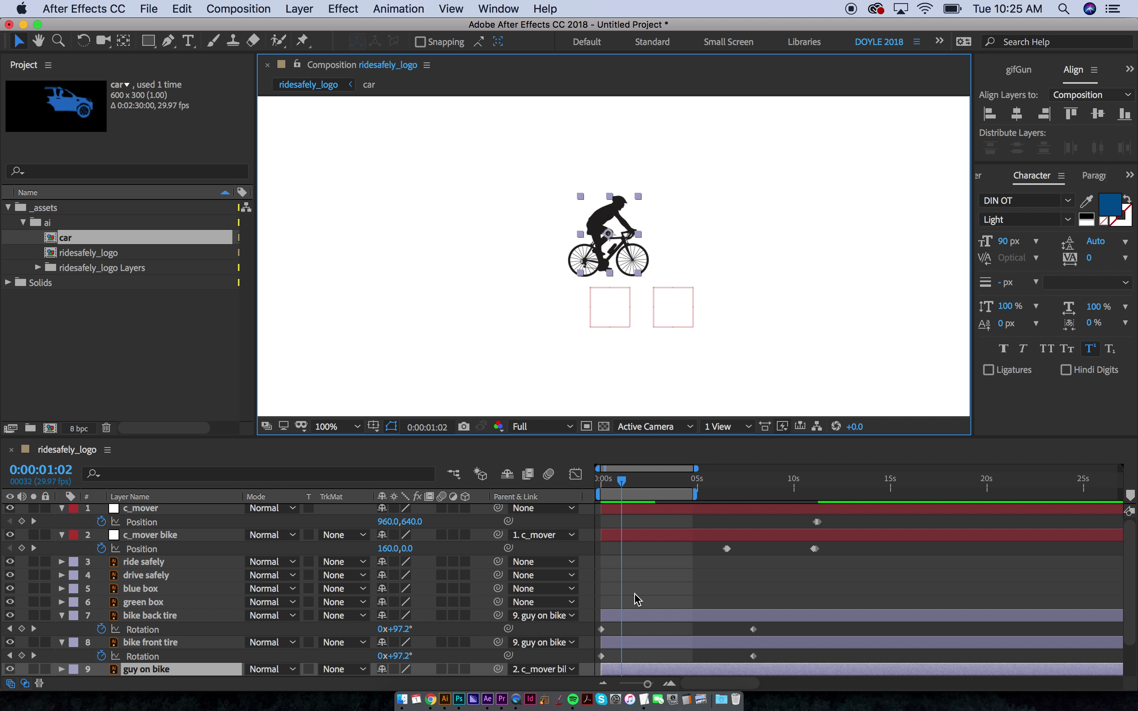
Step: Add Scale keyframes to the guy on bike layer at 0:00:00:00, 0:00:00:21 and 0:00:01:05
{"action": "scroll", "coordinate": [635, 595], "scroll_direction": "down", "scroll_amount": 3}
{"action": "scroll", "coordinate": [637, 600], "scroll_direction": "up", "scroll_amount": 2, "text": "alt"}
{"action": "scroll", "coordinate": [638, 600], "scroll_direction": "left", "scroll_amount": 2}
{"action": "key", "text": "Home"}
{"action": "key", "text": "s"}
{"action": "left_click_drag", "start_coordinate": [611, 491], "coordinate": [628, 489]}
{"action": "scroll", "coordinate": [628, 488], "scroll_direction": "up", "scroll_amount": 3, "text": "alt"}
{"action": "scroll", "coordinate": [631, 491], "scroll_direction": "down", "scroll_amount": 1}
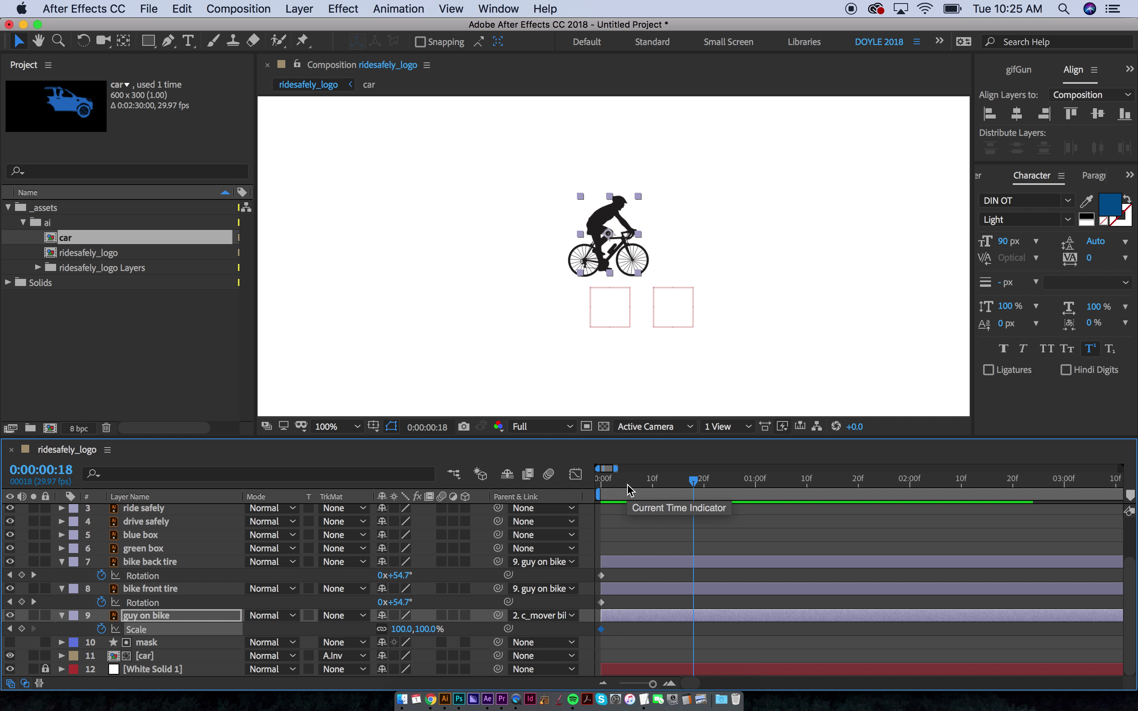
{"action": "left_click", "coordinate": [706, 489]}
{"action": "key", "text": "super+v"}
{"action": "left_click_drag", "start_coordinate": [707, 489], "coordinate": [781, 489]}
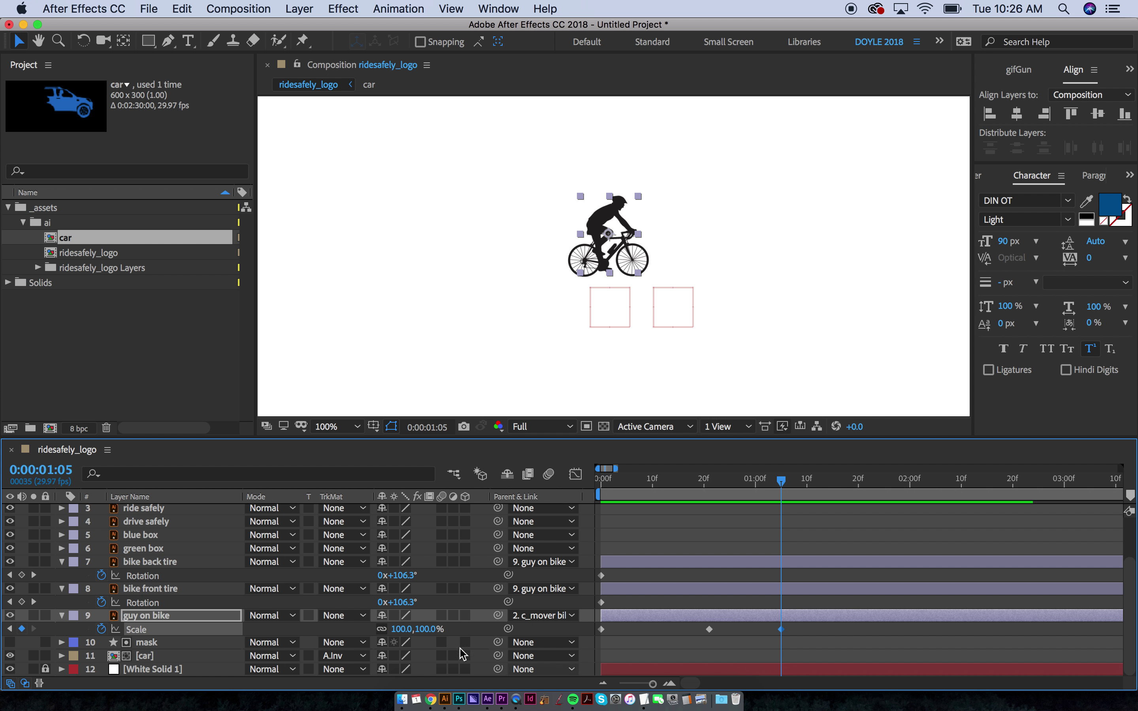
Step: Set the guy on bike layer's middle Scale keyframe to 120% and its first one to 0%
{"action": "key", "text": "j"}
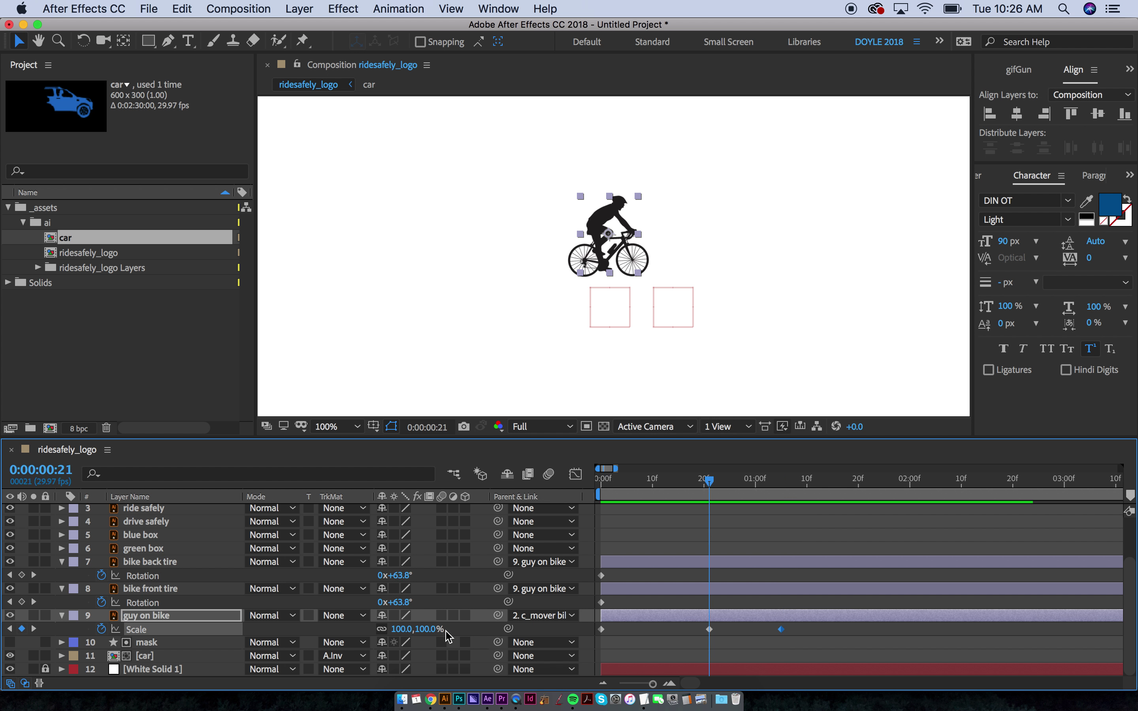
{"action": "left_click", "coordinate": [427, 629]}
{"action": "type", "text": "120"}
{"action": "key", "text": "Return"}
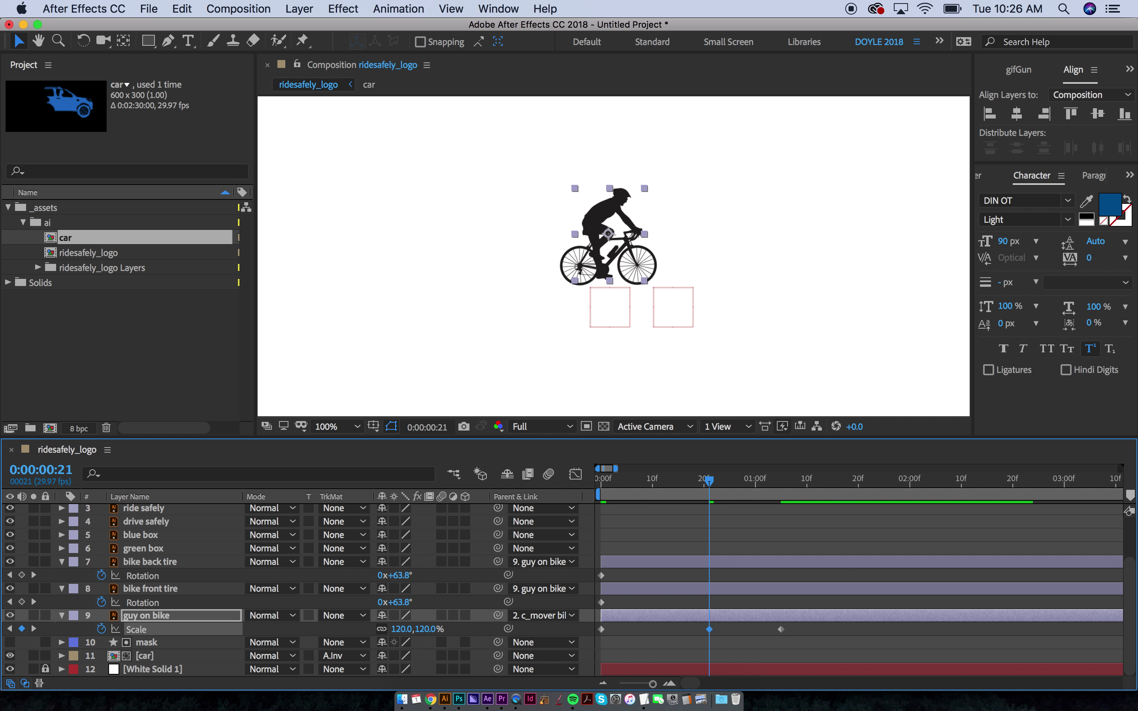
{"action": "key", "text": "j"}
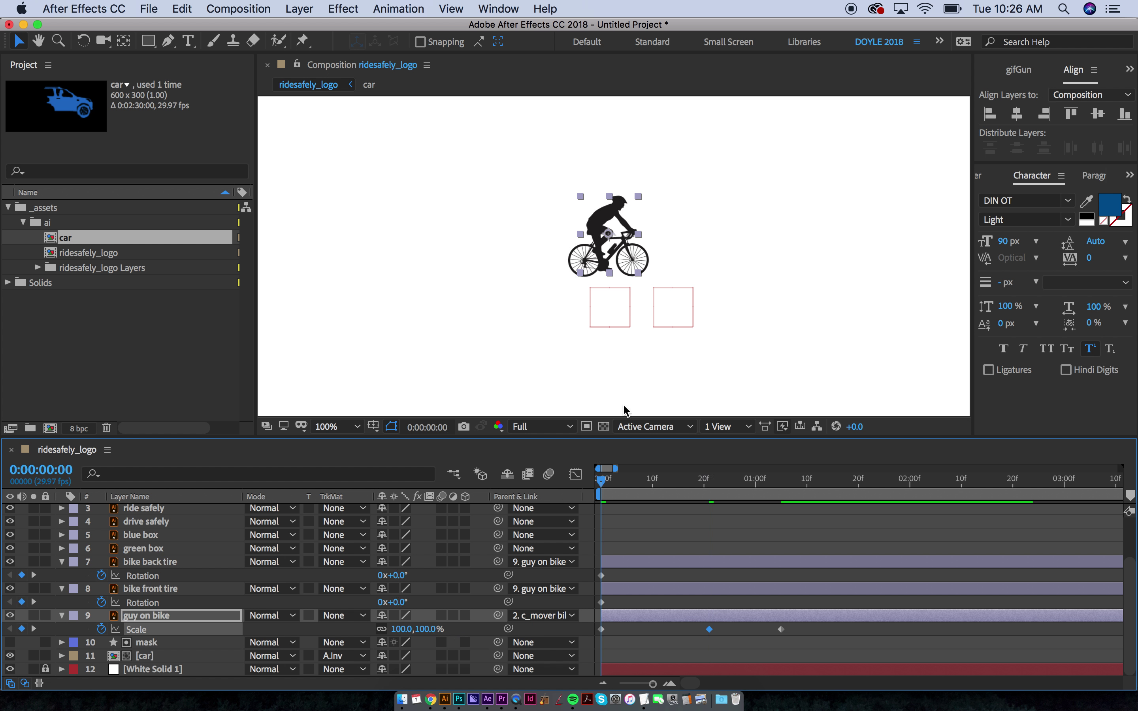
{"action": "left_click", "coordinate": [426, 629]}
{"action": "type", "text": "0"}
{"action": "key", "text": "Return"}
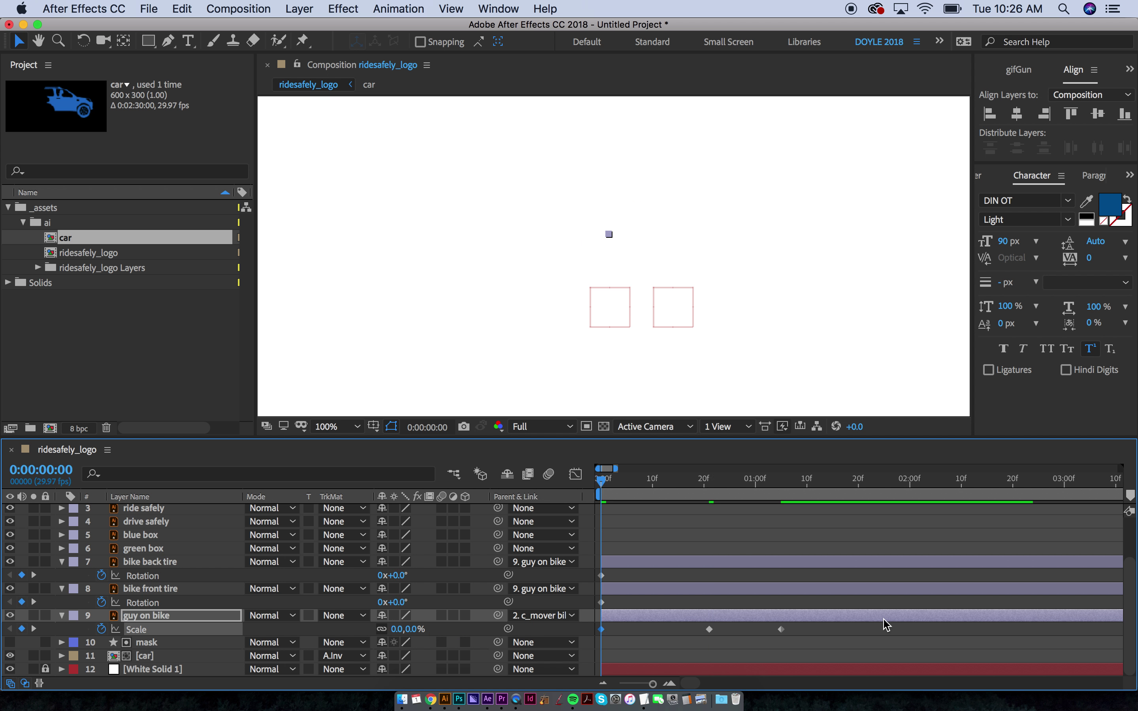
Step: End the work area at about 0:00:01:14 and proportionally compress the three Scale keyframes so the last falls at 0:00:00:14, previewing the motion
{"action": "left_click", "coordinate": [827, 478]}
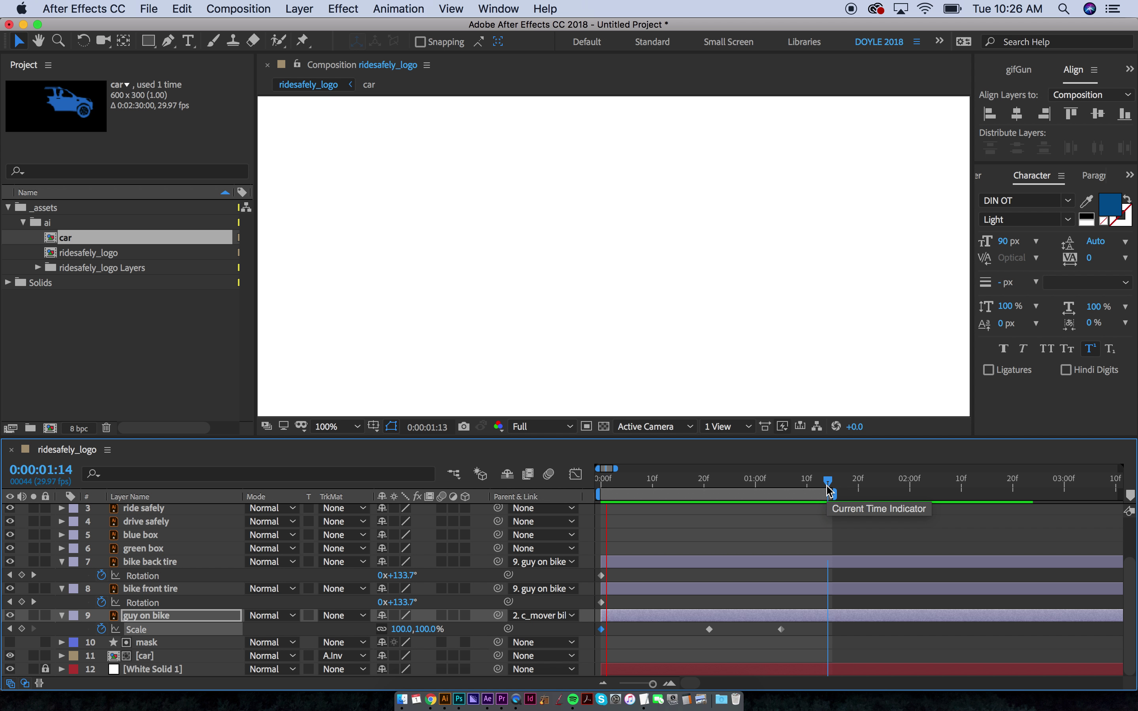
{"action": "key", "text": "space"}
{"action": "left_click_drag", "start_coordinate": [807, 650], "coordinate": [579, 607]}
{"action": "left_click_drag", "start_coordinate": [781, 631], "coordinate": [696, 631]}
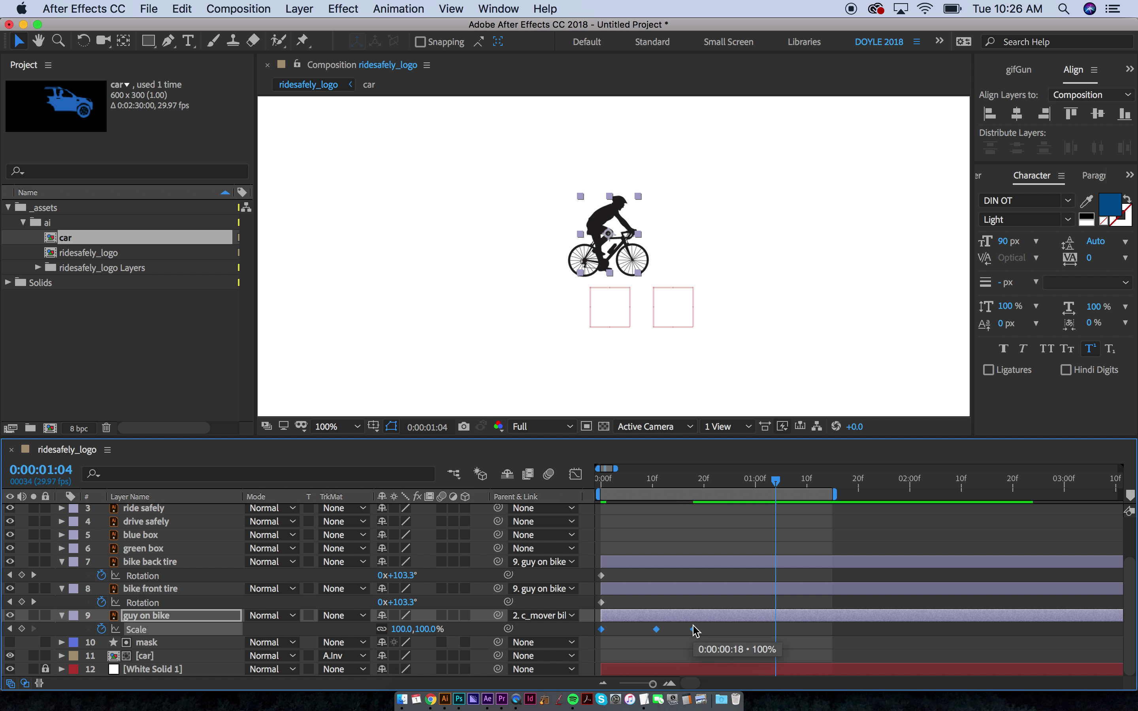
{"action": "key", "text": "space"}
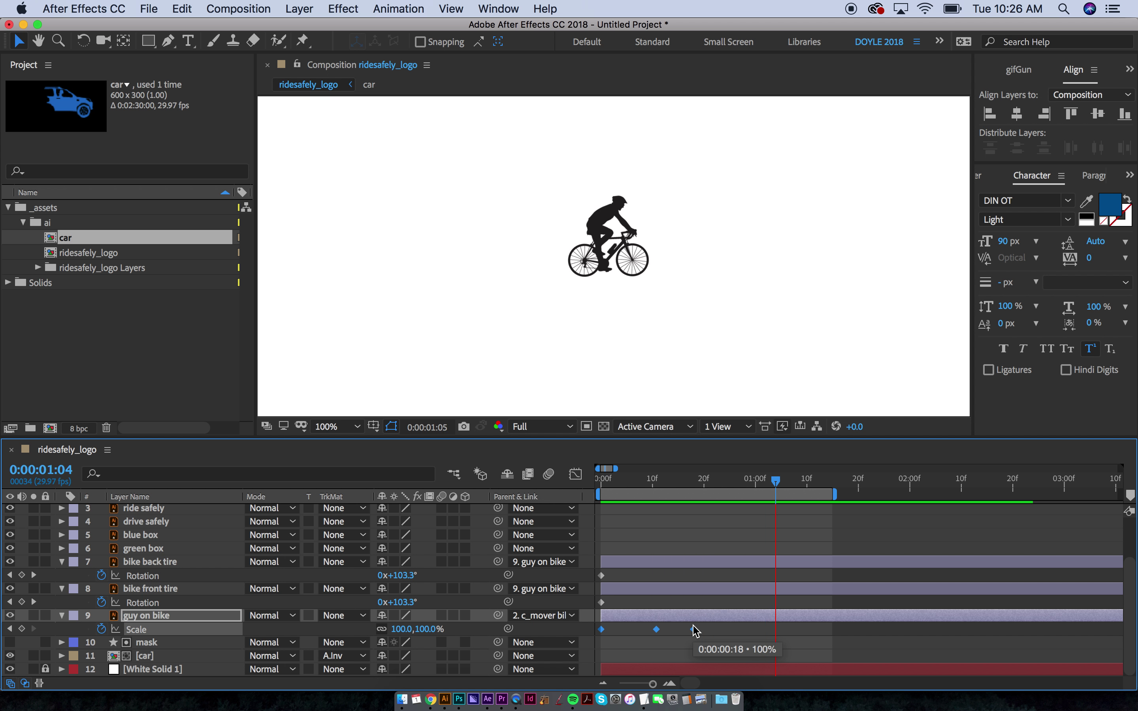
{"action": "key", "text": "space"}
{"action": "left_click_drag", "start_coordinate": [696, 630], "coordinate": [675, 630]}
{"action": "key", "text": "space"}
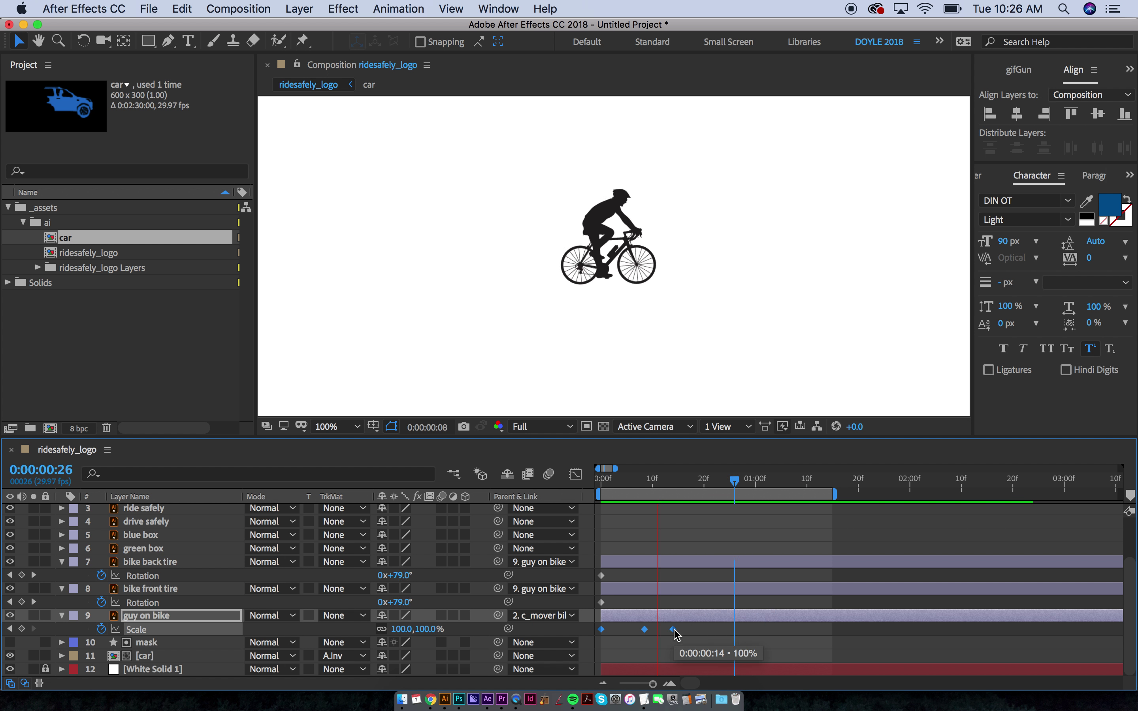
{"action": "key", "text": "space"}
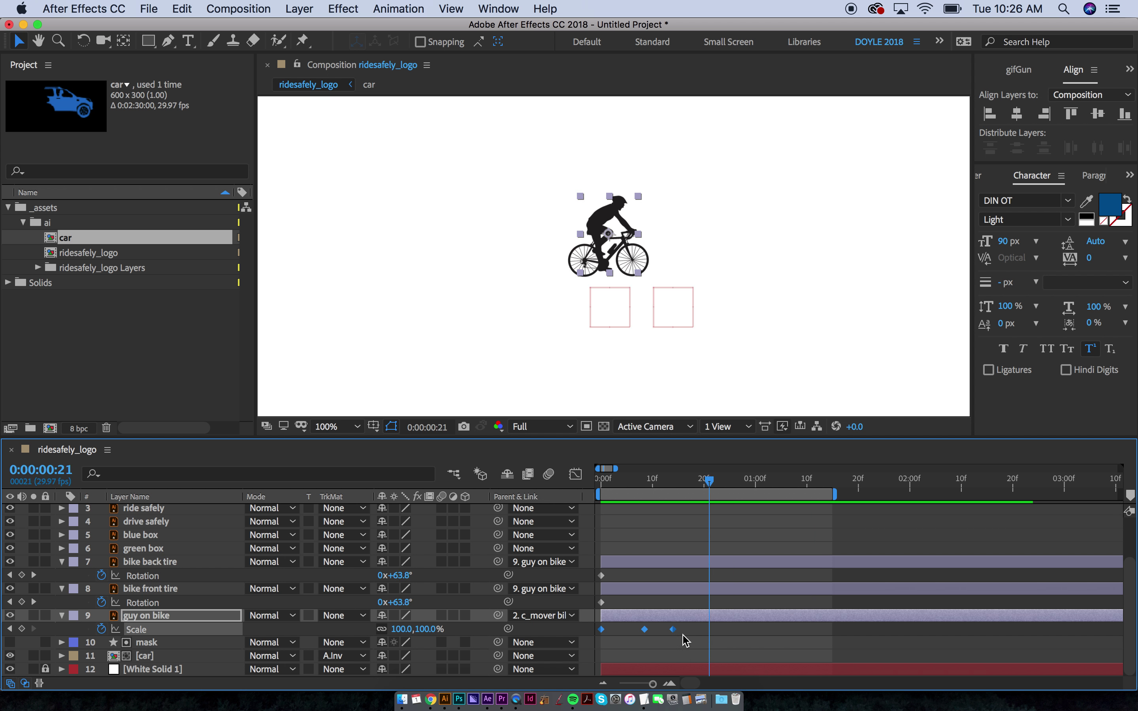
Step: Apply Easy Ease to all three Scale keyframes of the guy on bike layer in the Graph Editor and preview the result
{"action": "left_click", "coordinate": [576, 475]}
{"action": "left_click_drag", "start_coordinate": [682, 653], "coordinate": [585, 541]}
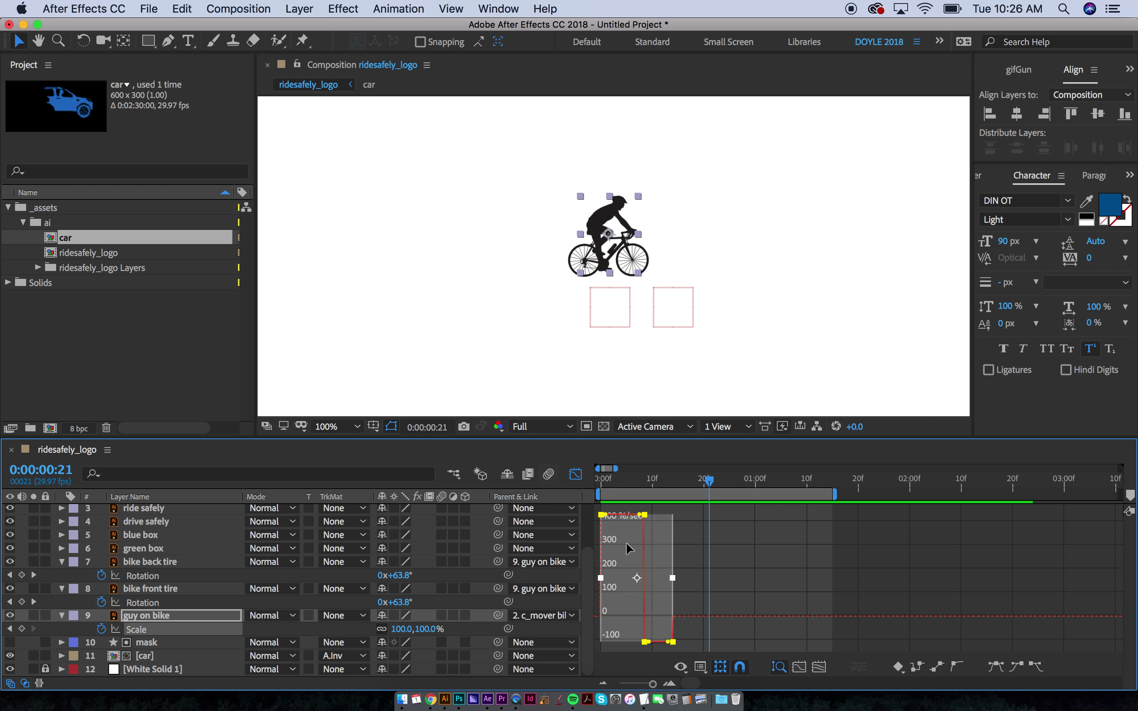
{"action": "left_click", "coordinate": [1000, 671]}
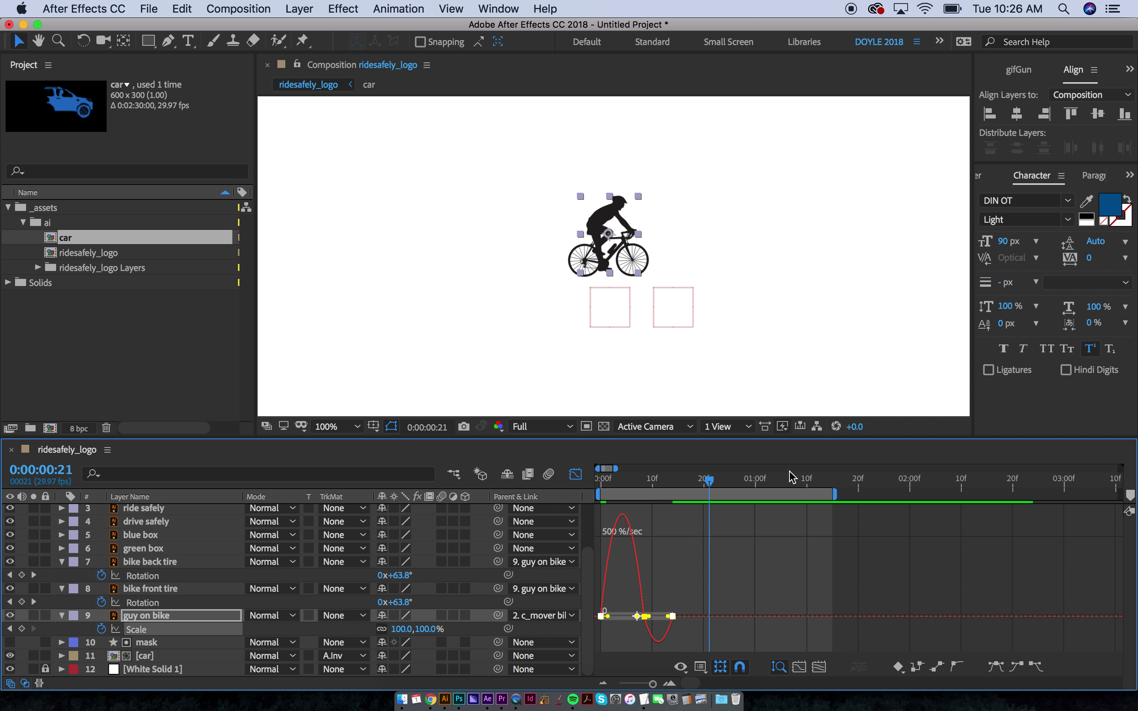
{"action": "key", "text": "shift+F3"}
{"action": "key", "text": "space"}
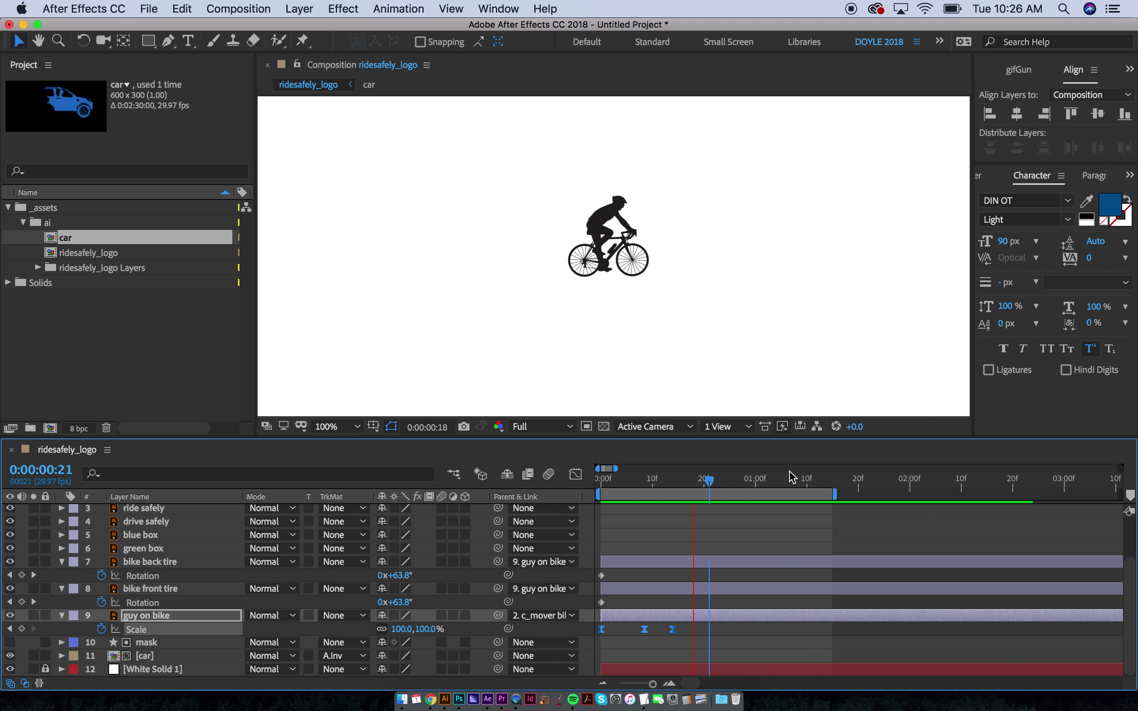
{"action": "key", "text": "space"}
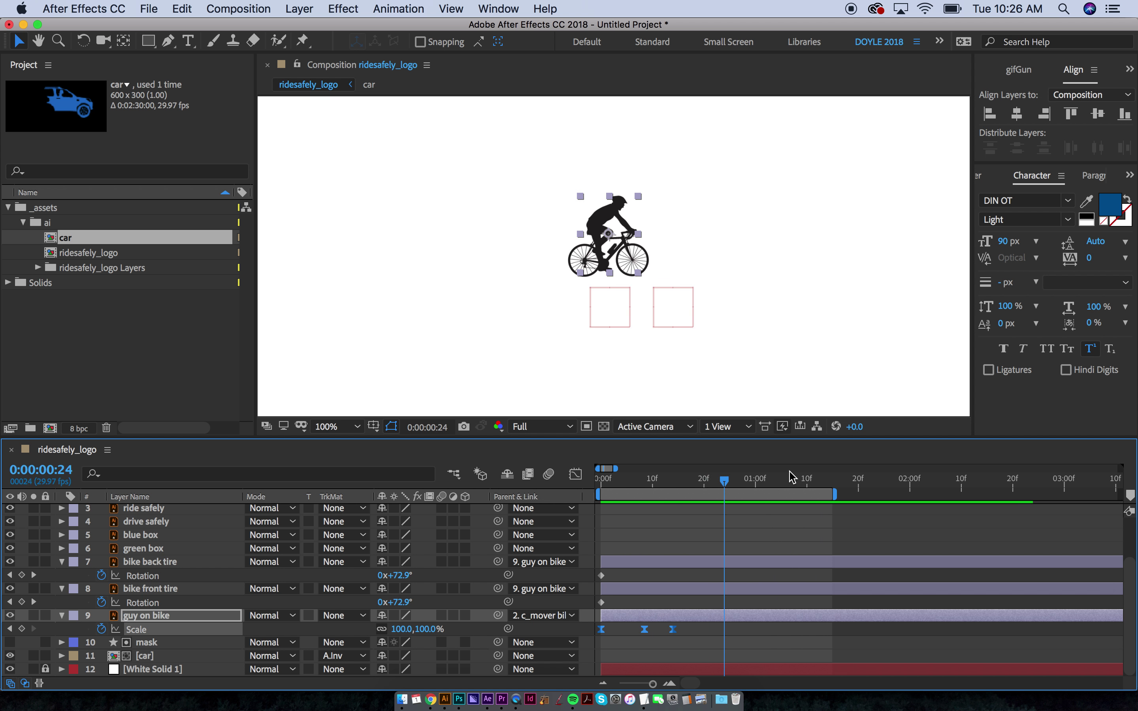
Step: Extend the end of the work area to about six seconds and preview the bike animation
{"action": "key", "text": "comma"}
{"action": "left_click_drag", "start_coordinate": [837, 495], "coordinate": [948, 510]}
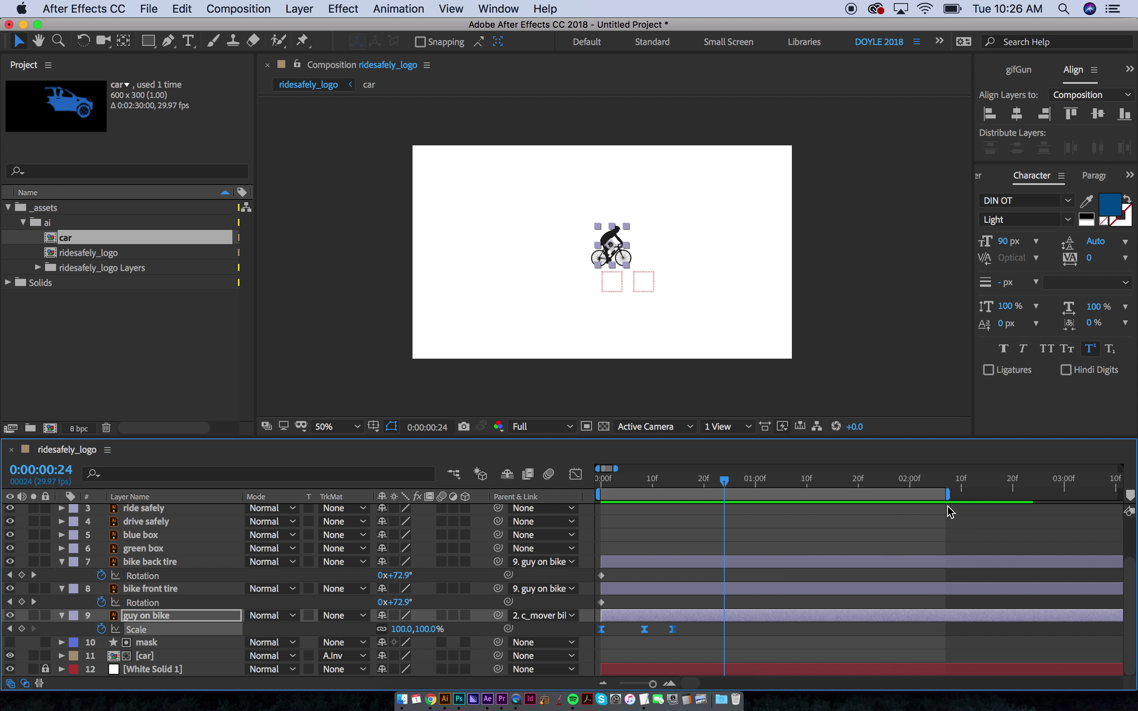
{"action": "key", "text": "minus"}
{"action": "key", "text": "minus"}
{"action": "key", "text": "space"}
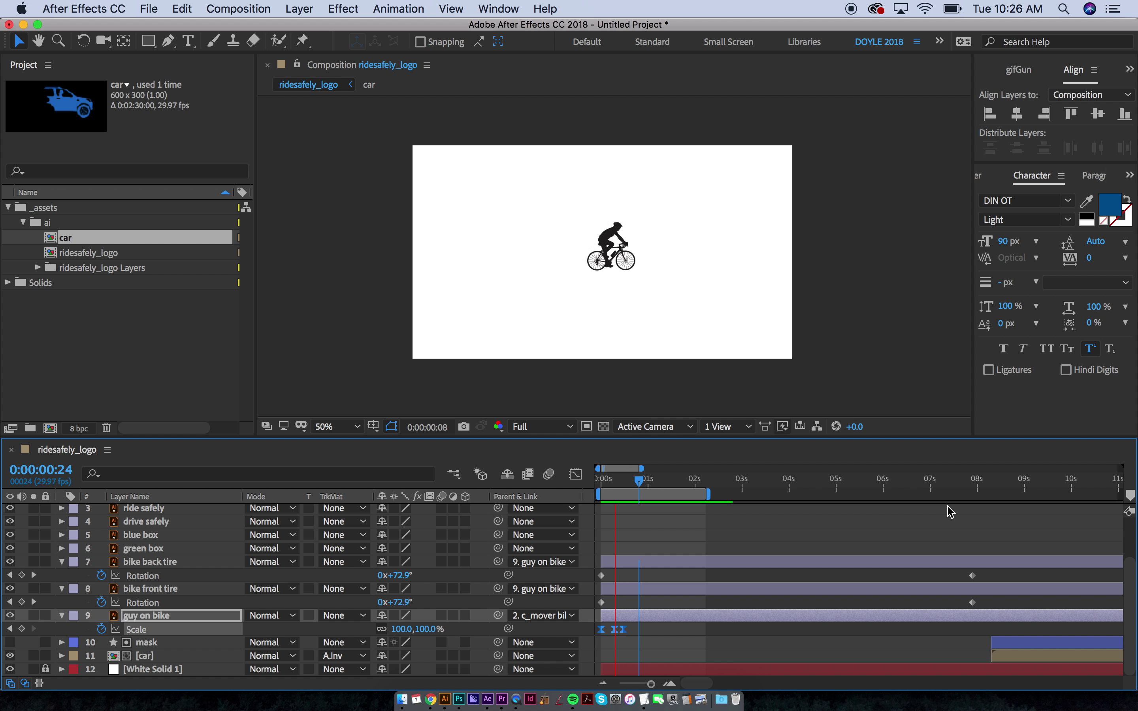
{"action": "key", "text": "space"}
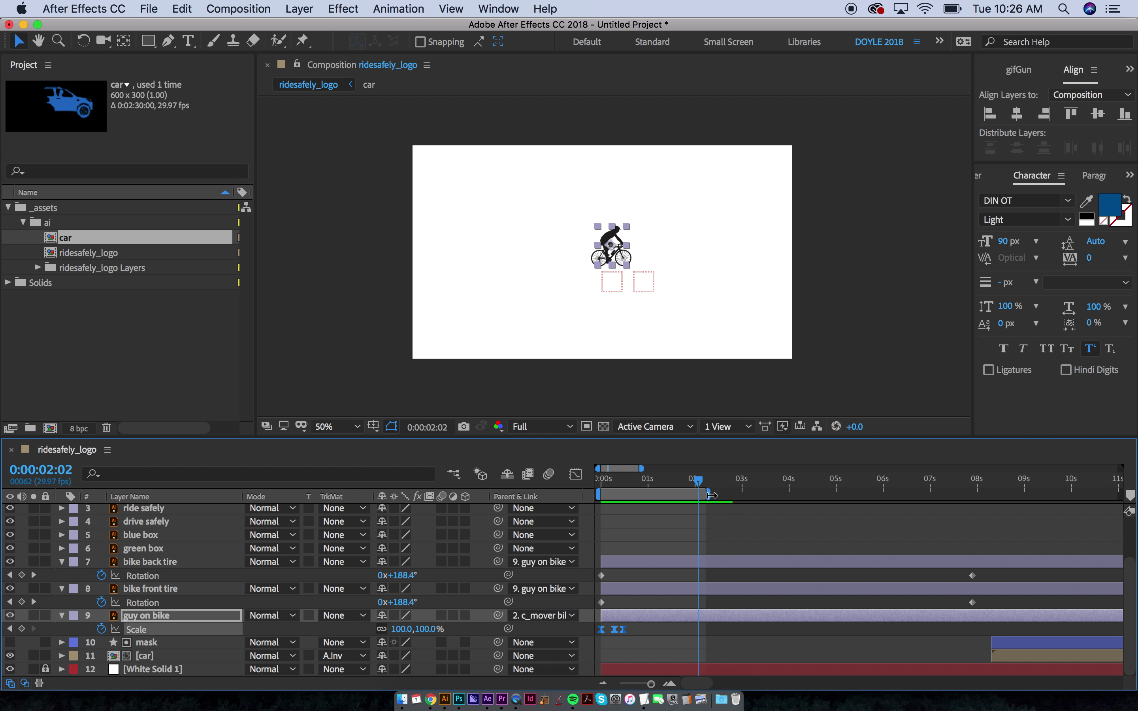
{"action": "left_click_drag", "start_coordinate": [712, 495], "coordinate": [895, 494]}
{"action": "left_click_drag", "start_coordinate": [747, 478], "coordinate": [709, 487]}
{"action": "key", "text": "space"}
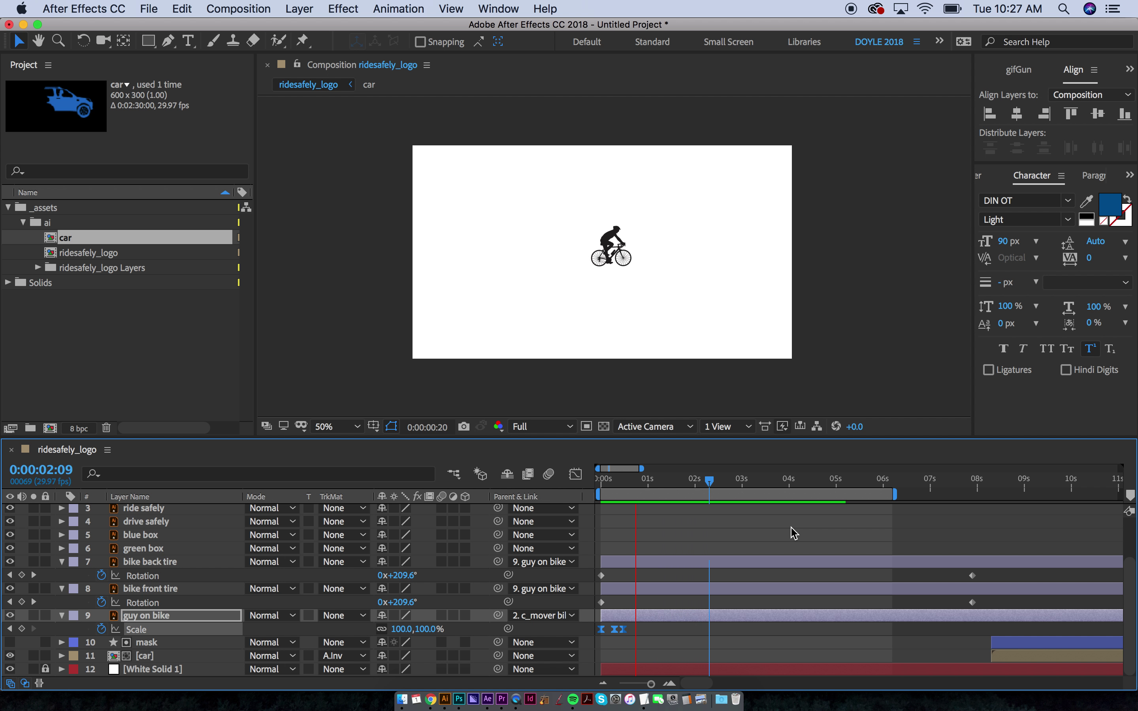
{"action": "key", "text": "space"}
Step: Move the mask and car layers together so both start at 0:00:02:04
{"action": "left_click", "coordinate": [701, 480]}
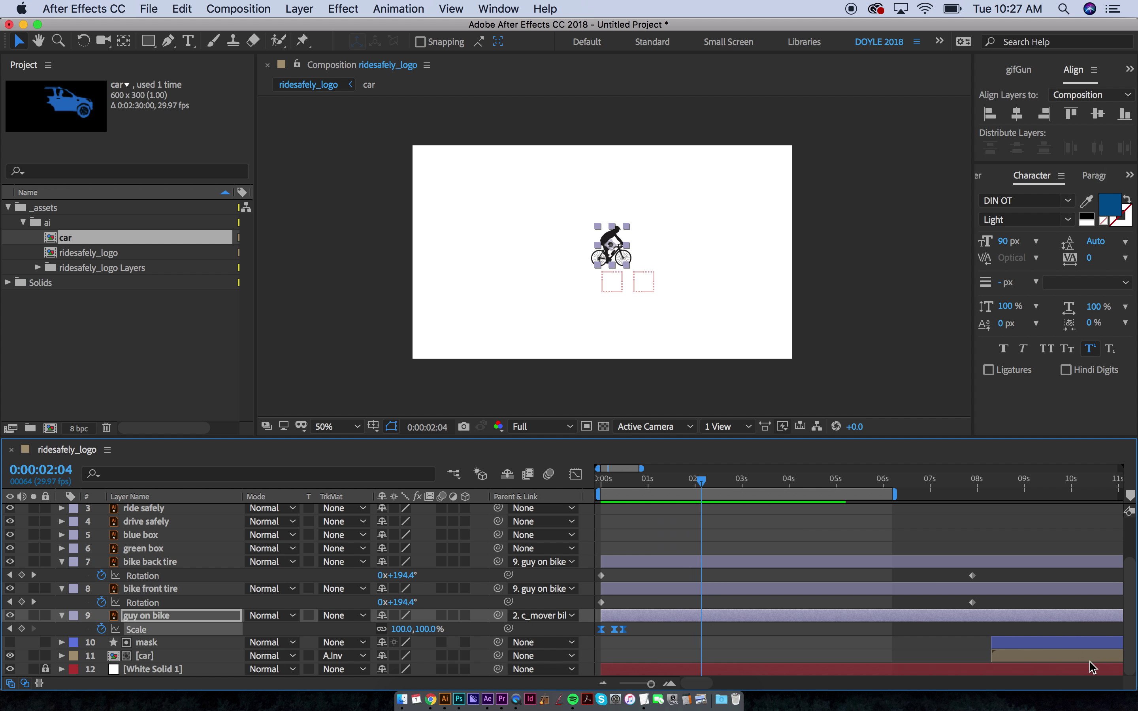
{"action": "left_click", "coordinate": [1021, 643]}
{"action": "left_click", "coordinate": [1020, 657], "text": "shift"}
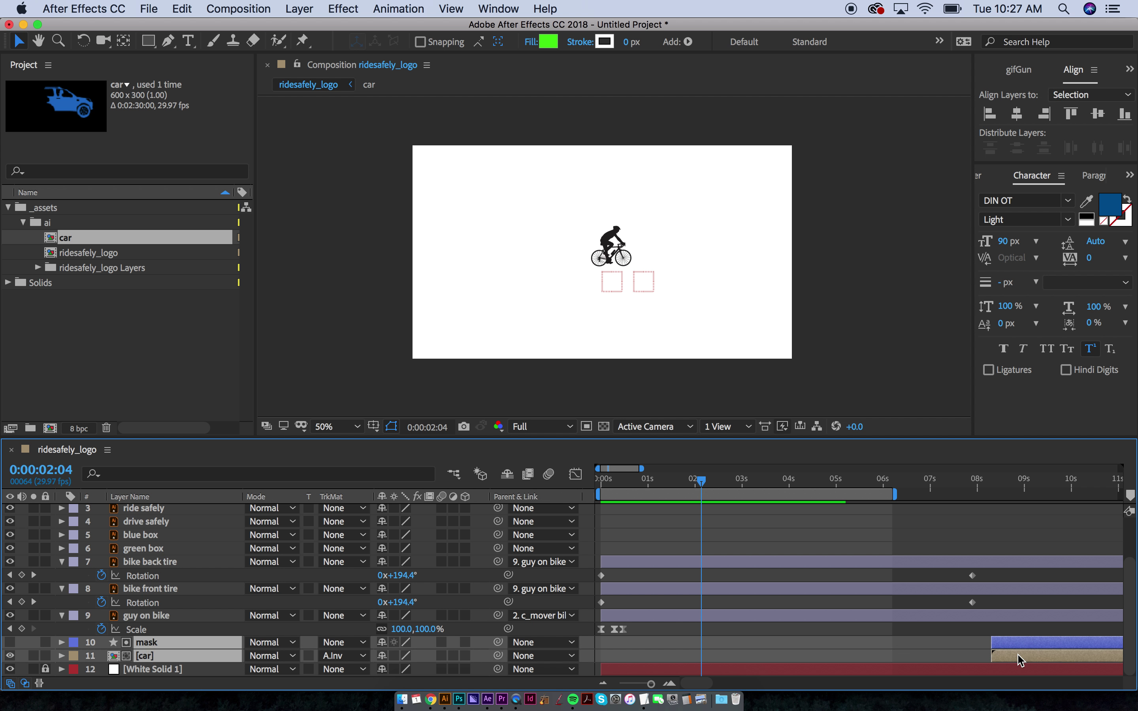
{"action": "key", "text": "["}
{"action": "left_click", "coordinate": [879, 174]}
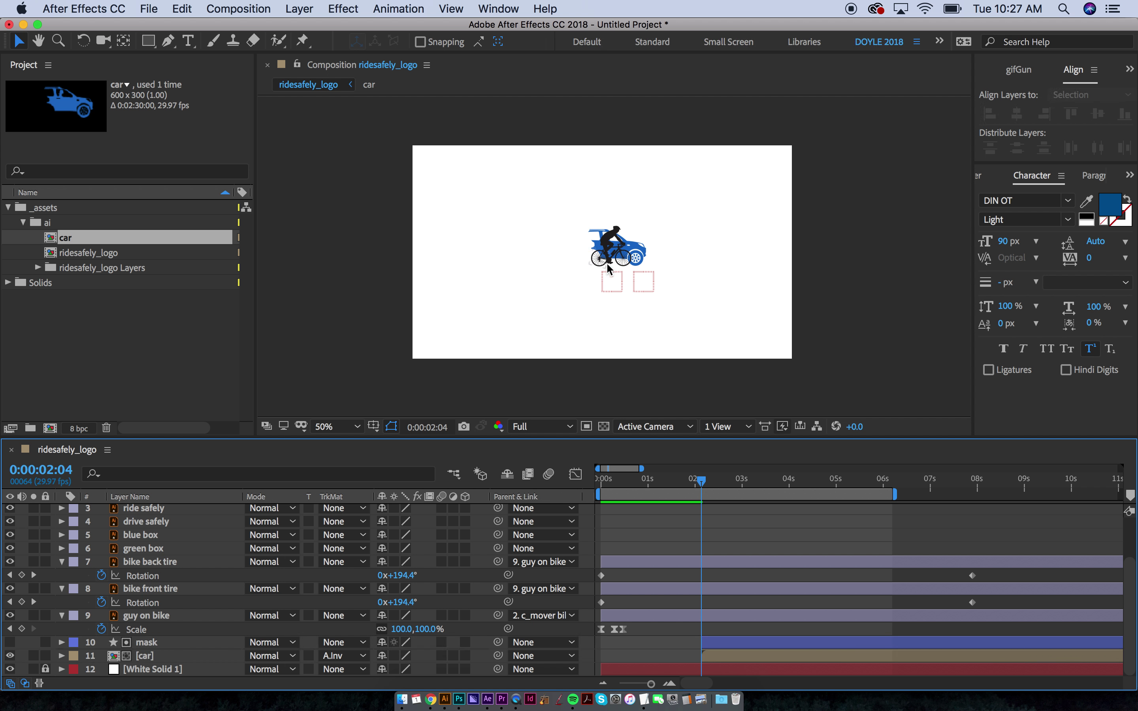
Step: Open the car composition and add a 0° Rotation keyframe to the car wheel layer at the start
{"action": "left_click", "coordinate": [713, 645]}
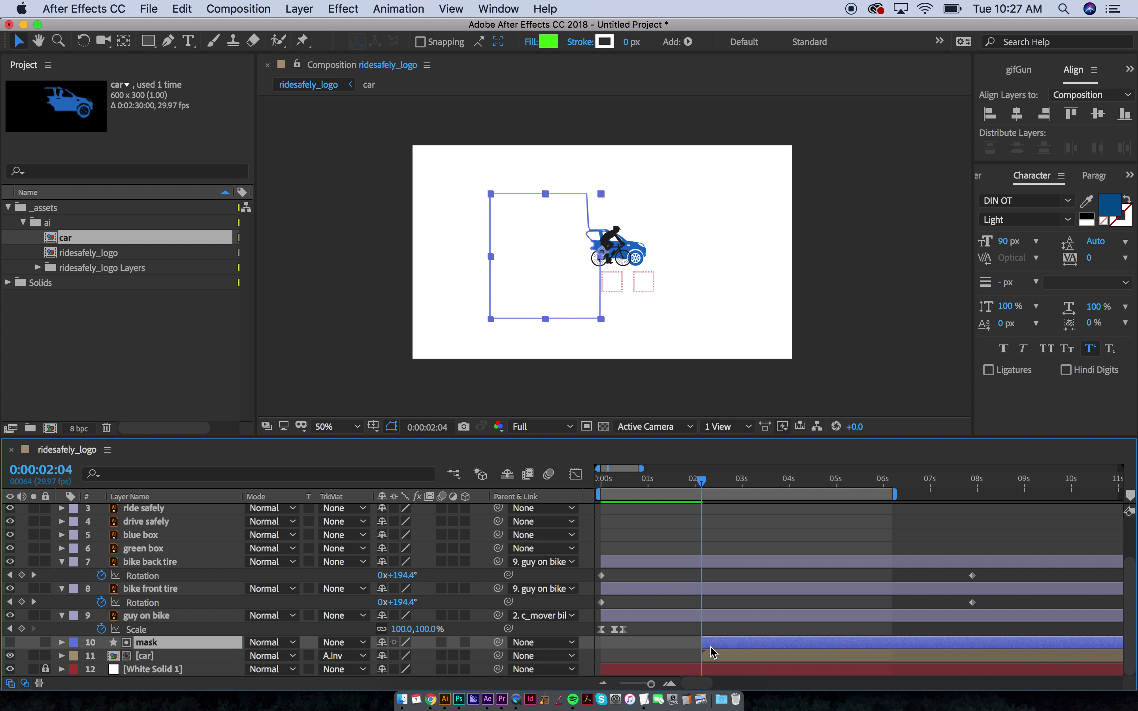
{"action": "double_click", "coordinate": [713, 656]}
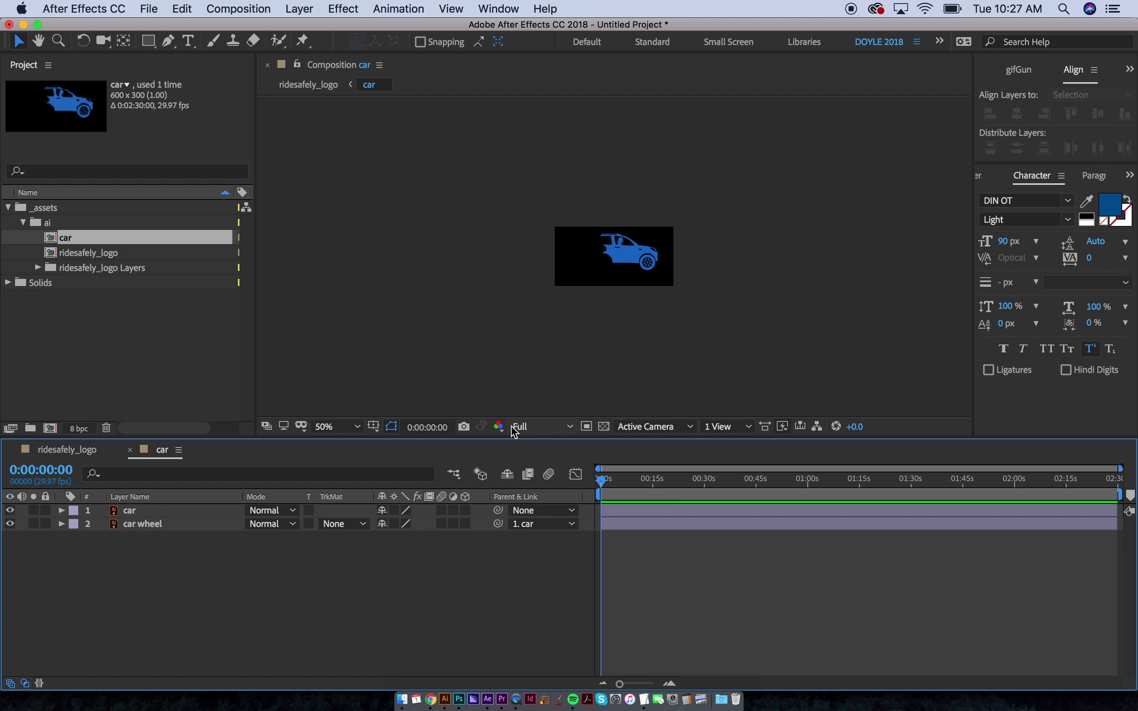
{"action": "left_click", "coordinate": [152, 527]}
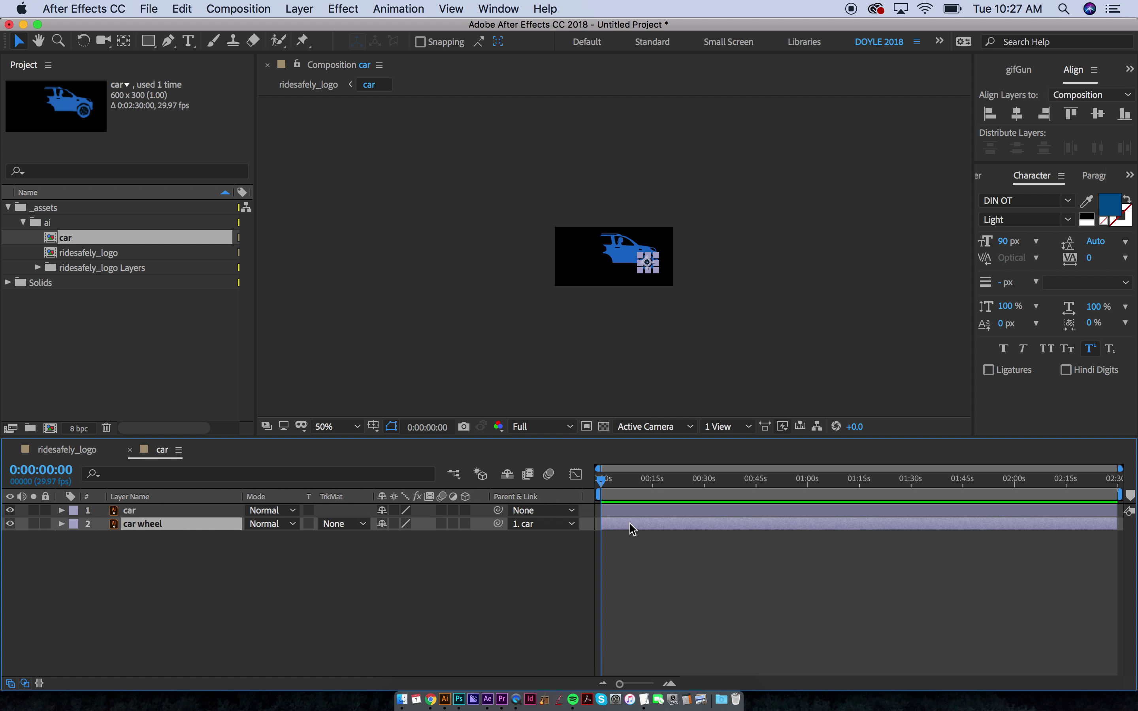
{"action": "key", "text": "r"}
{"action": "key", "text": "equal"}
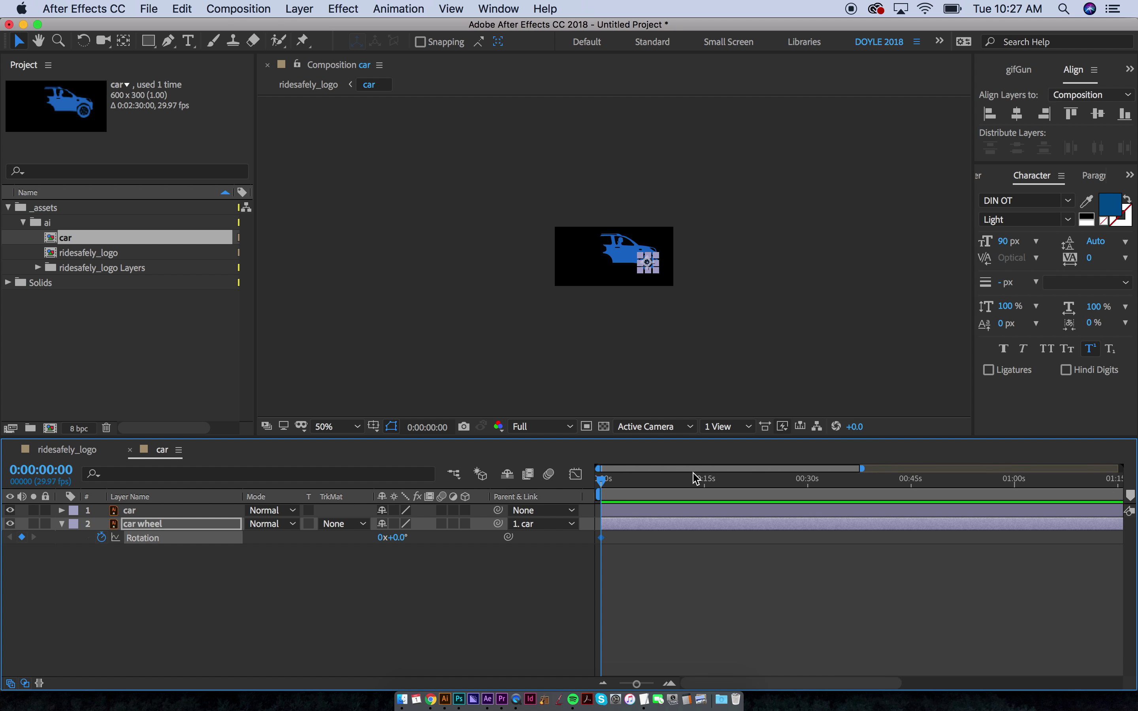
Step: Add a Rotation keyframe of 2 full turns to the car wheel at 0:00:45:26 and preview it
{"action": "left_click", "coordinate": [917, 479]}
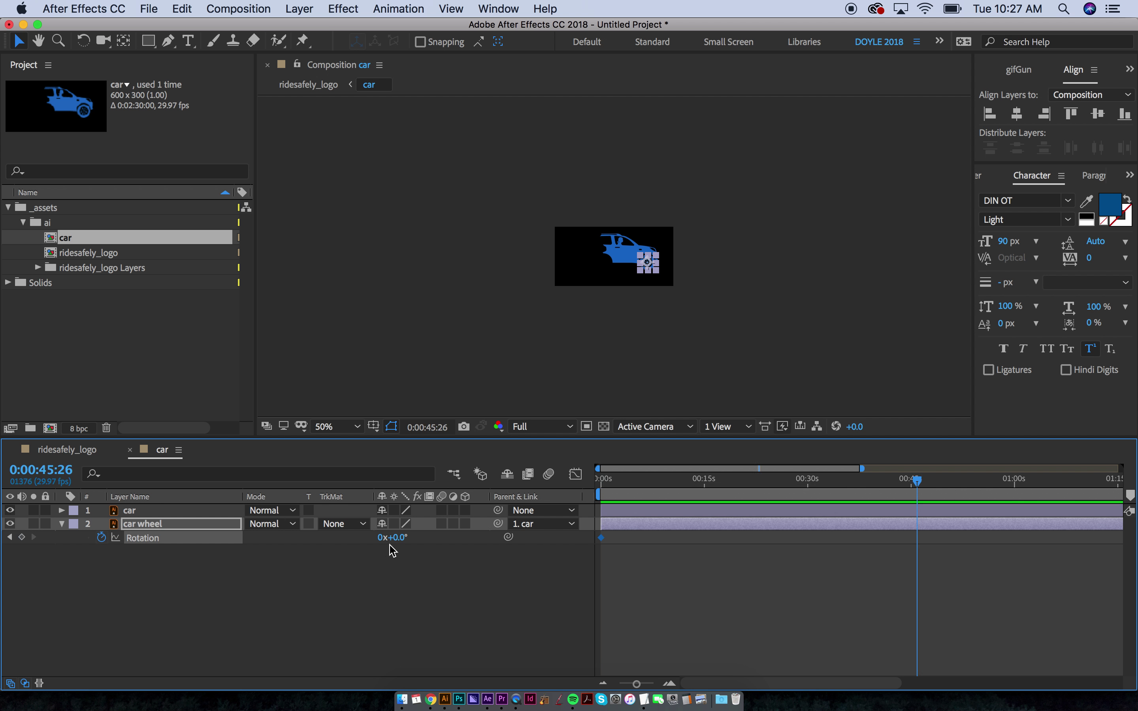
{"action": "left_click", "coordinate": [382, 538]}
{"action": "type", "text": "2"}
{"action": "key", "text": "Return"}
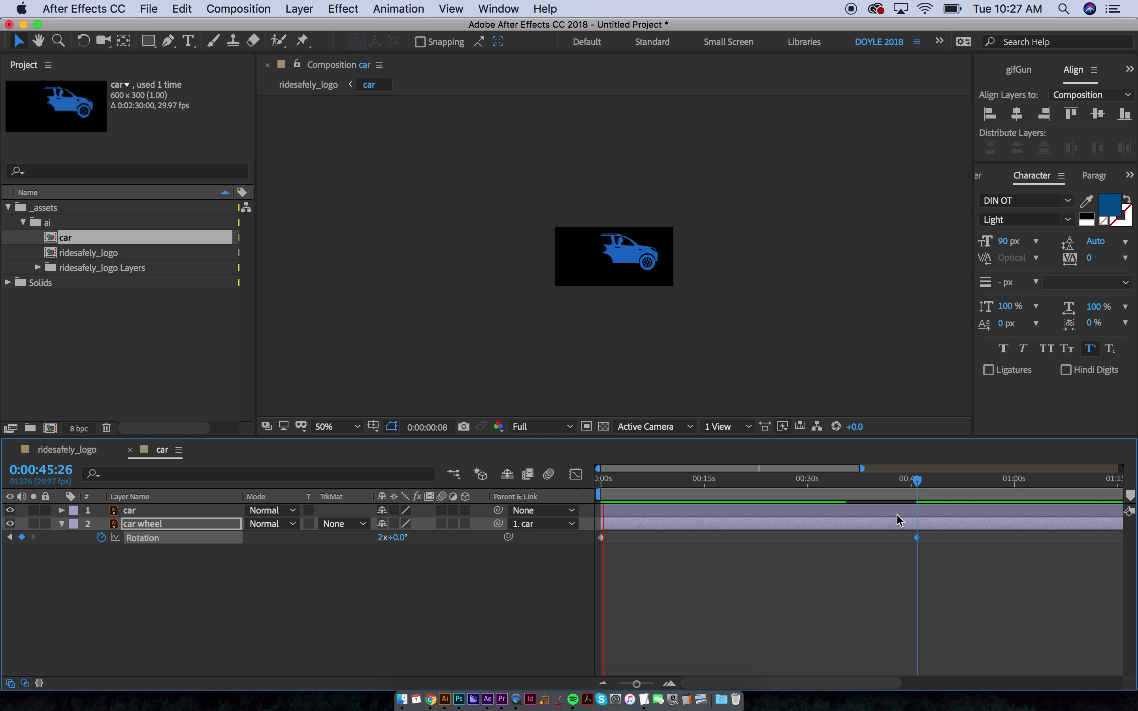
{"action": "key", "text": "space"}
Step: Set the car wheel's rotation at 0:00:45:26 to 20 turns and preview with the work area ending at 0:00:56:20
{"action": "left_click", "coordinate": [921, 489]}
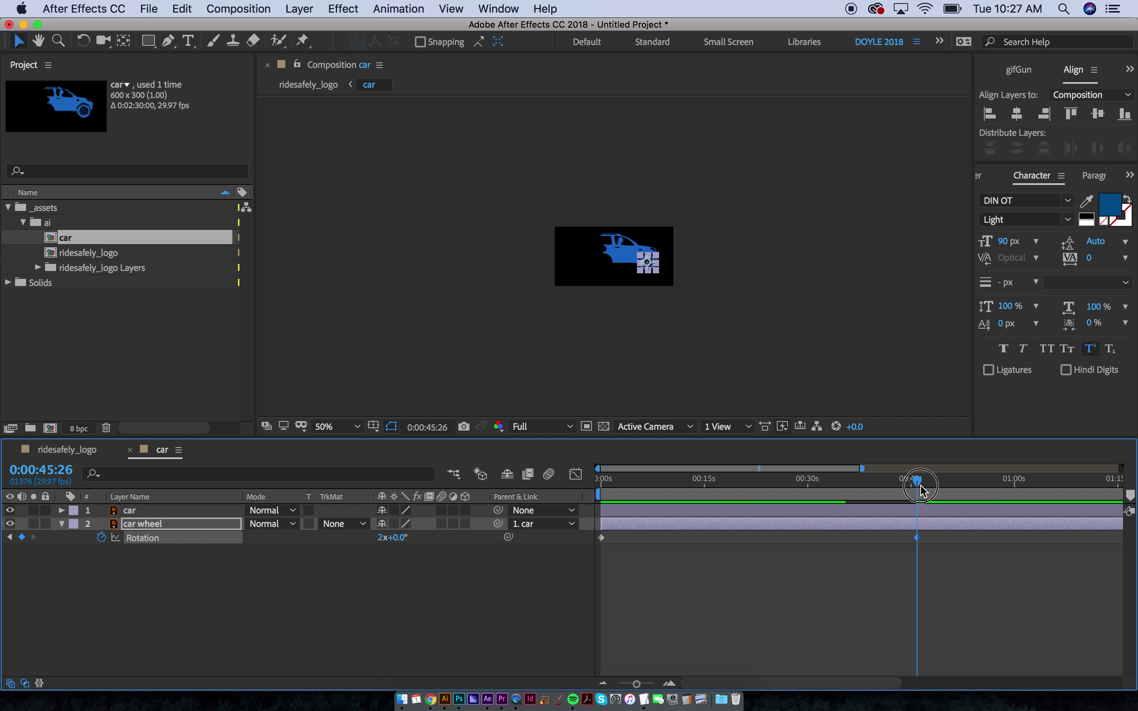
{"action": "left_click", "coordinate": [381, 537]}
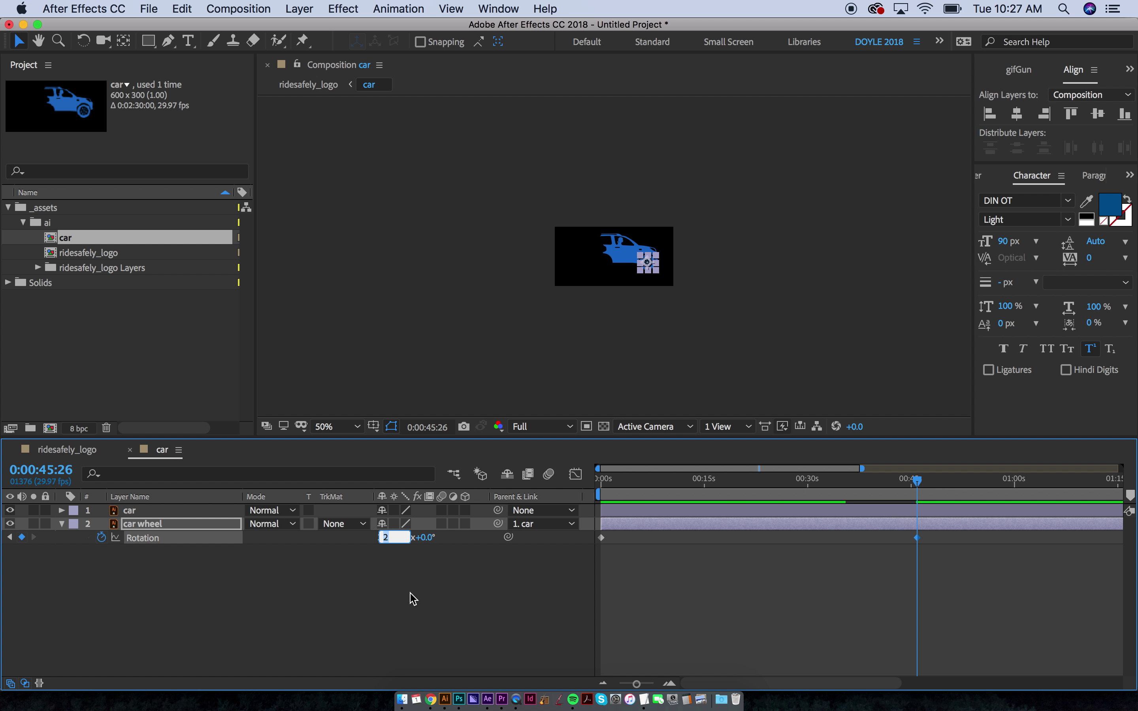
{"action": "key", "text": "Return"}
{"action": "left_click", "coordinate": [992, 492]}
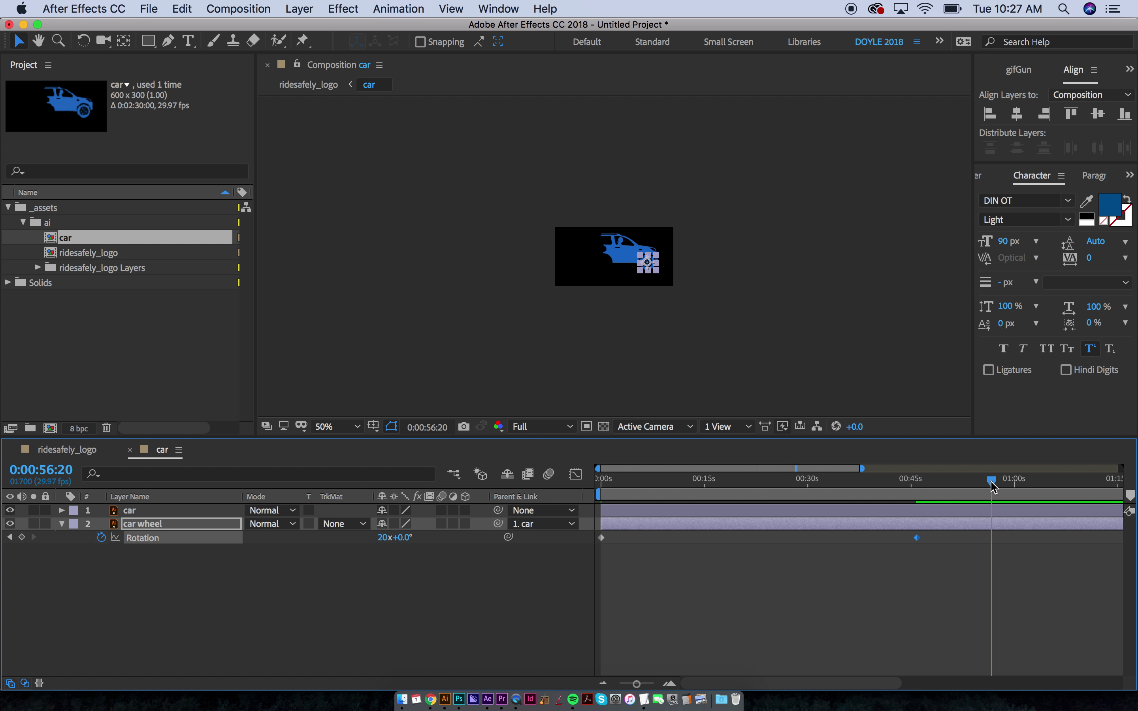
{"action": "key", "text": "space"}
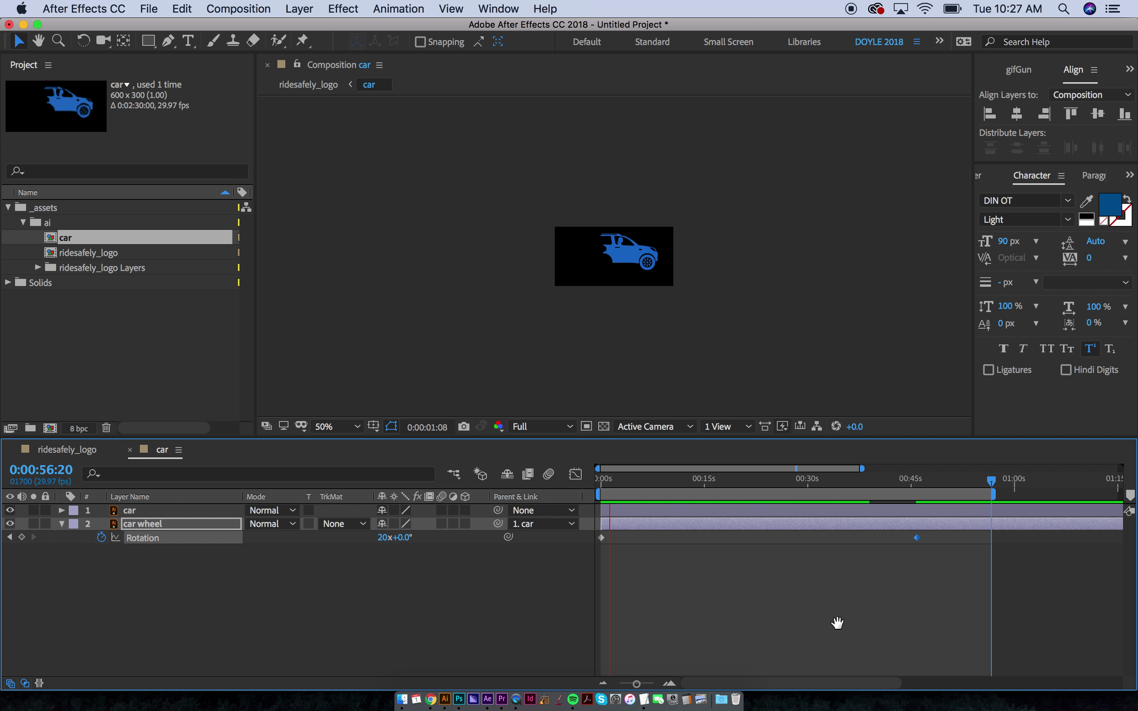
{"action": "key", "text": "space"}
Step: Set the car wheel's rotation at 0:00:45:26 to 40 turns and return to the ridesafely_logo composition
{"action": "left_click", "coordinate": [917, 479]}
{"action": "left_click", "coordinate": [381, 537]}
{"action": "type", "text": "40"}
{"action": "key", "text": "Return"}
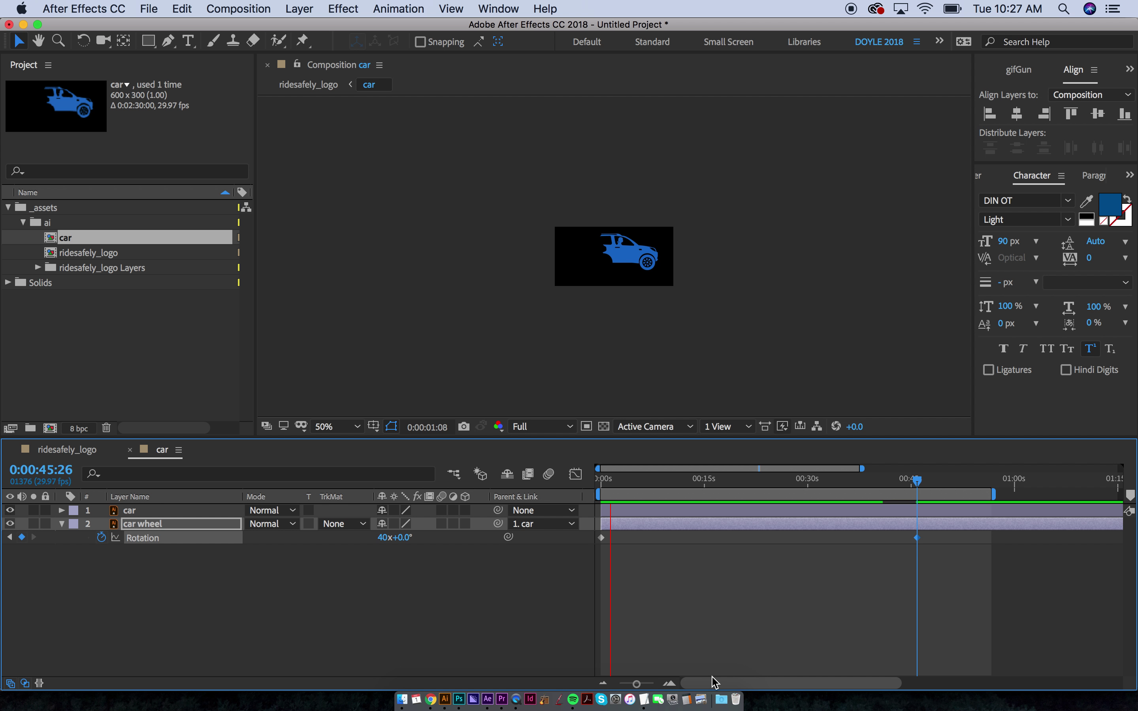
{"action": "key", "text": "space"}
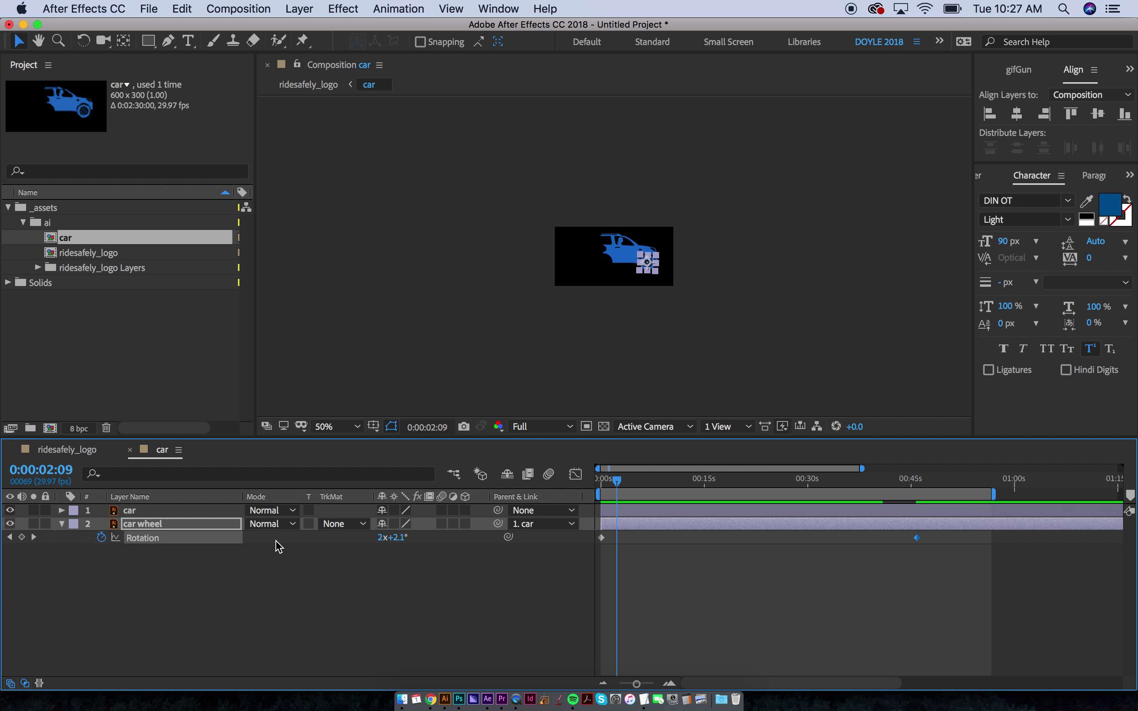
{"action": "left_click", "coordinate": [83, 451]}
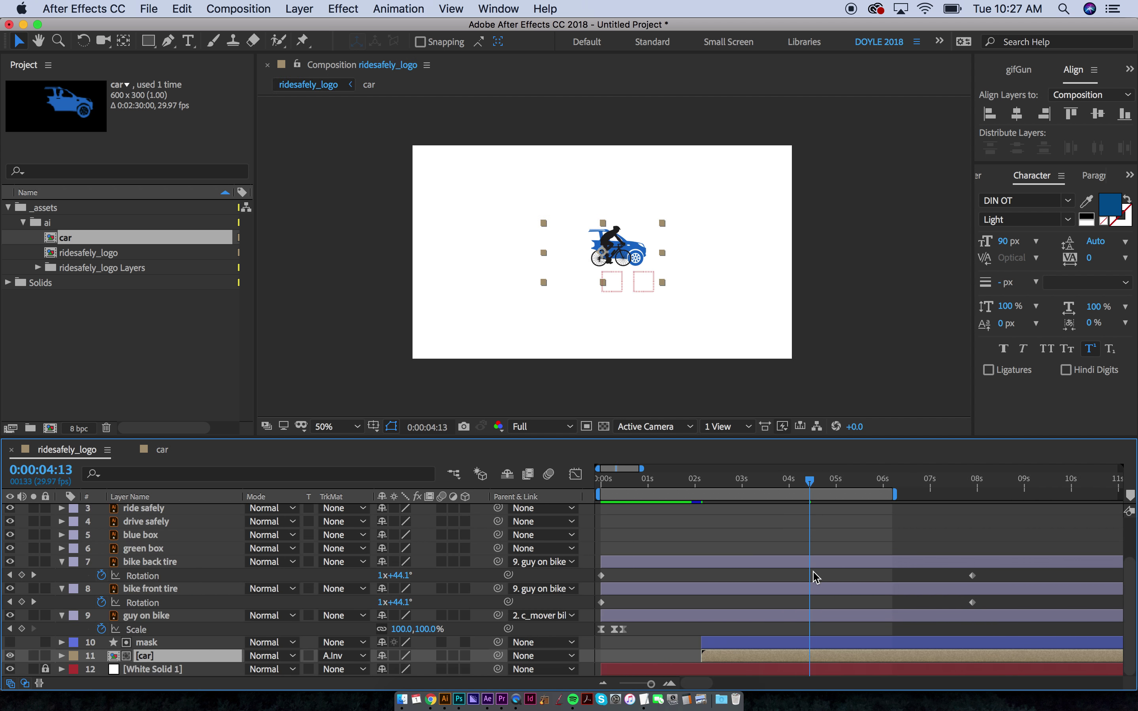
Step: Parent the mask layer to the guy on bike layer so the car's matte follows the cyclist
{"action": "left_click_drag", "start_coordinate": [712, 480], "coordinate": [701, 480]}
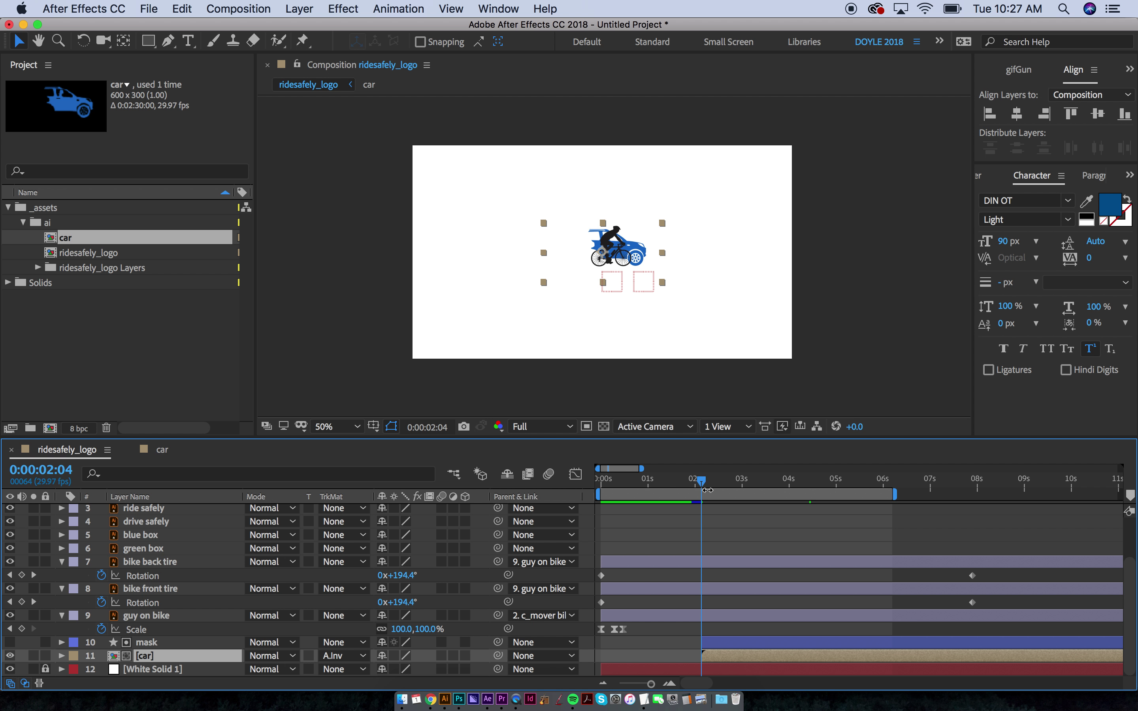
{"action": "left_click_drag", "start_coordinate": [704, 486], "coordinate": [775, 489]}
{"action": "key", "text": "minus"}
{"action": "key", "text": "minus"}
{"action": "key", "text": "minus"}
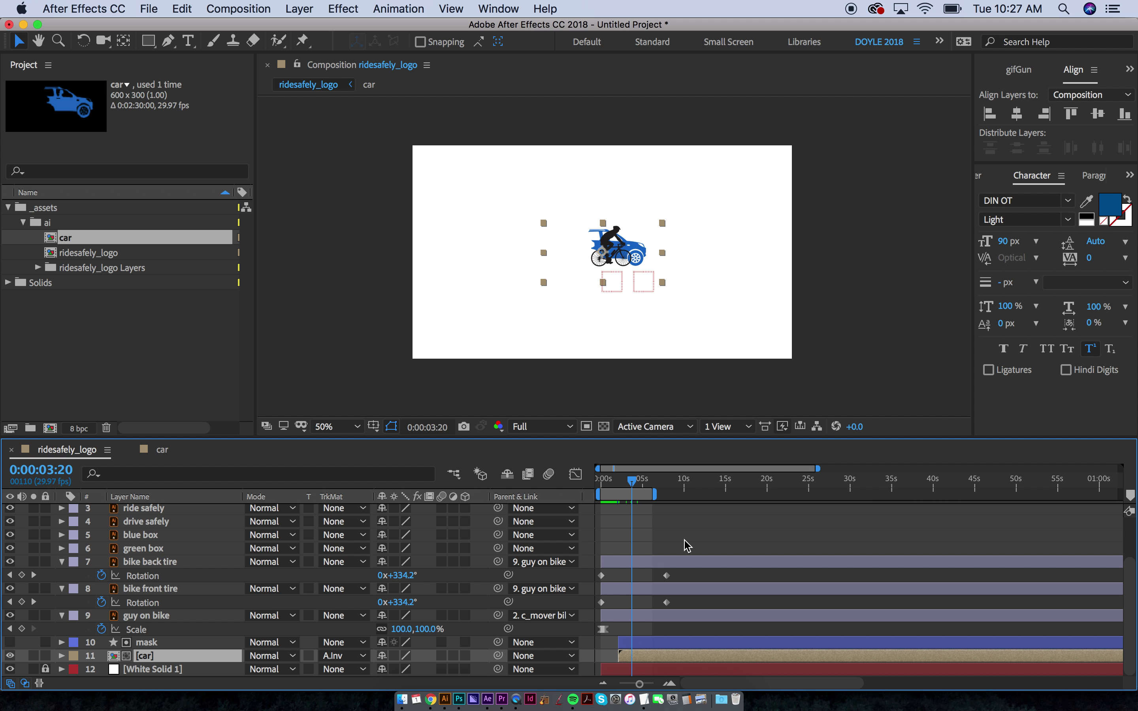
{"action": "scroll", "coordinate": [687, 546], "scroll_direction": "up", "scroll_amount": 3}
{"action": "left_click_drag", "start_coordinate": [634, 483], "coordinate": [675, 485]}
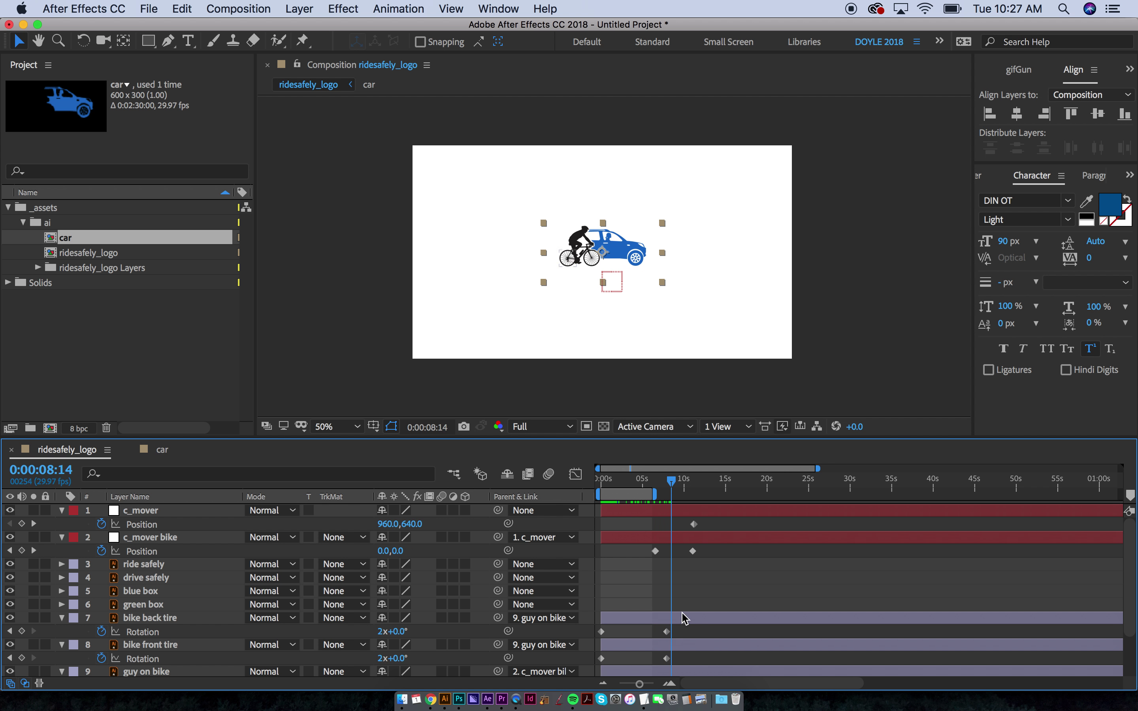
{"action": "scroll", "coordinate": [677, 606], "scroll_direction": "down", "scroll_amount": 3}
{"action": "left_click", "coordinate": [658, 643]}
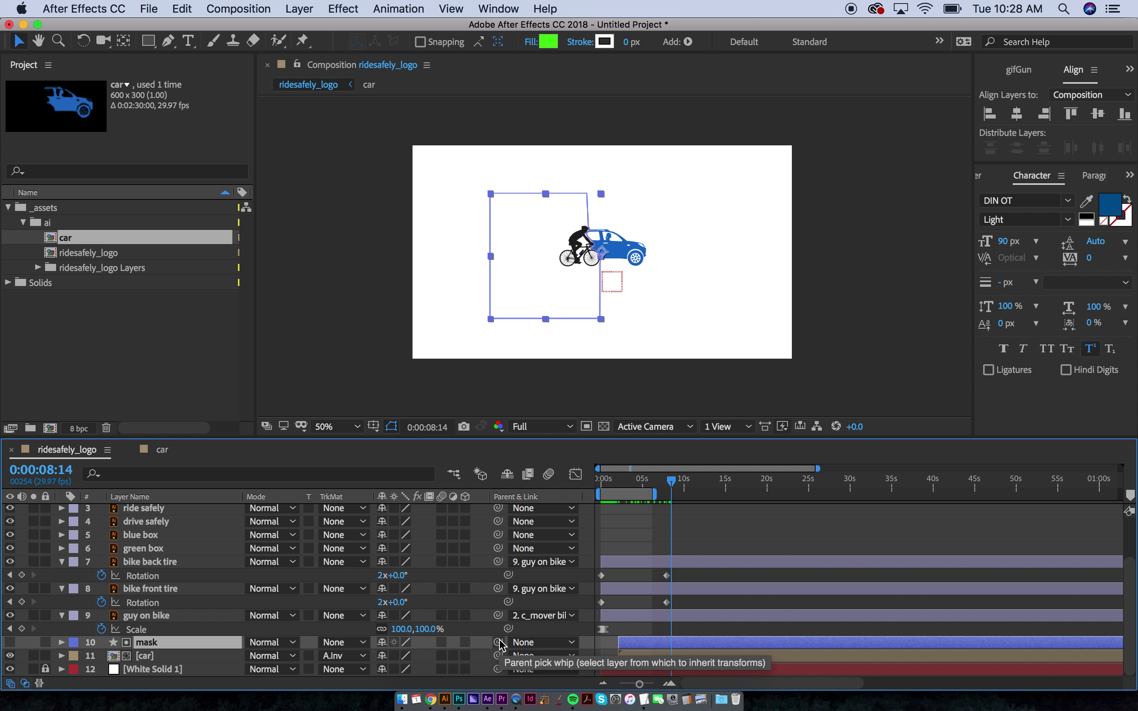
{"action": "key", "text": "grave"}
{"action": "key", "text": "grave"}
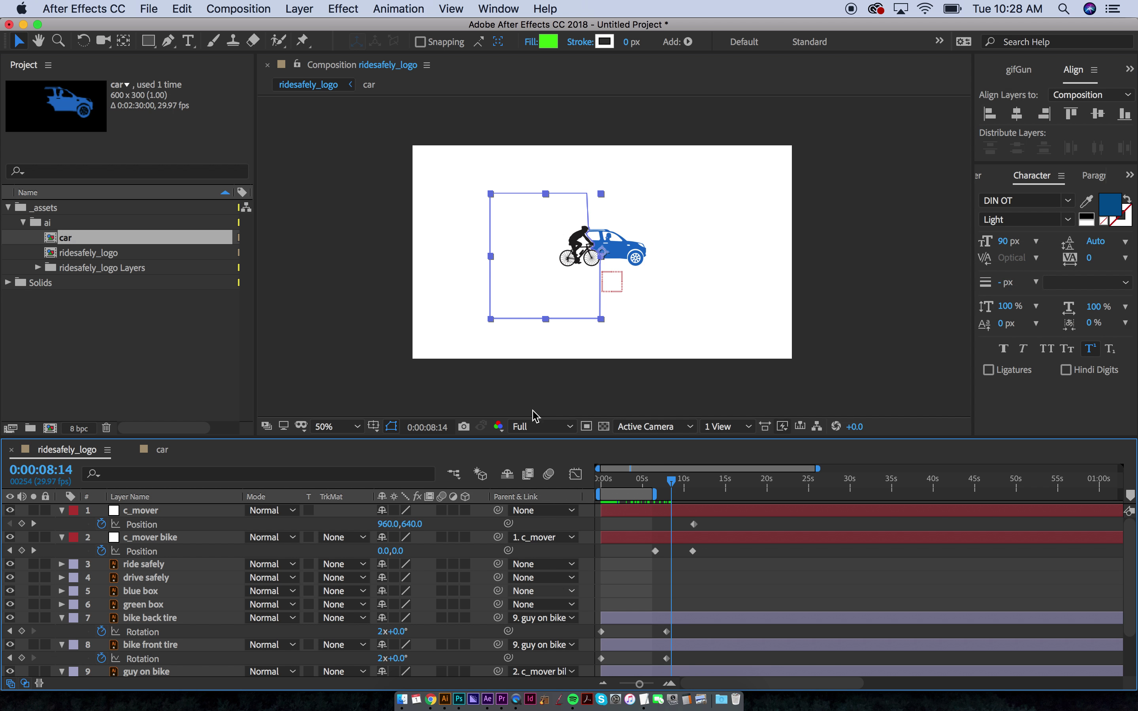
{"action": "scroll", "coordinate": [564, 620], "scroll_direction": "down", "scroll_amount": 3}
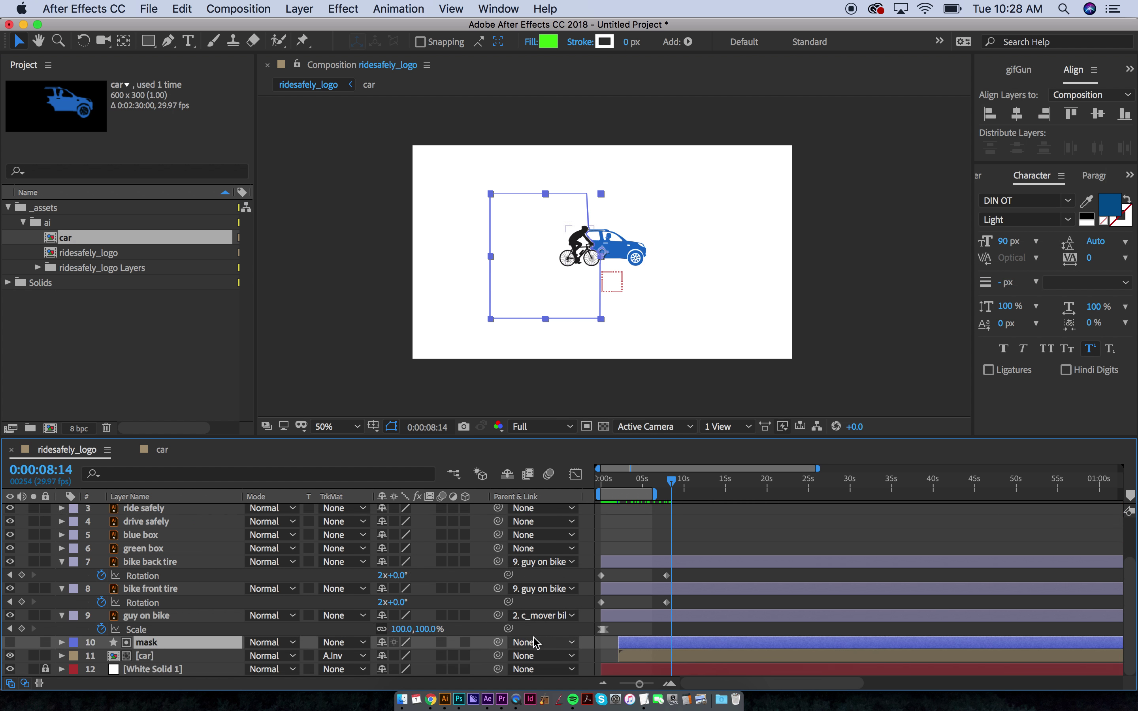
{"action": "mouse_move", "coordinate": [498, 642]}
{"action": "left_mouse_down"}
{"action": "mouse_move", "coordinate": [282, 606]}
{"action": "mouse_move", "coordinate": [178, 616]}
{"action": "left_mouse_up"}
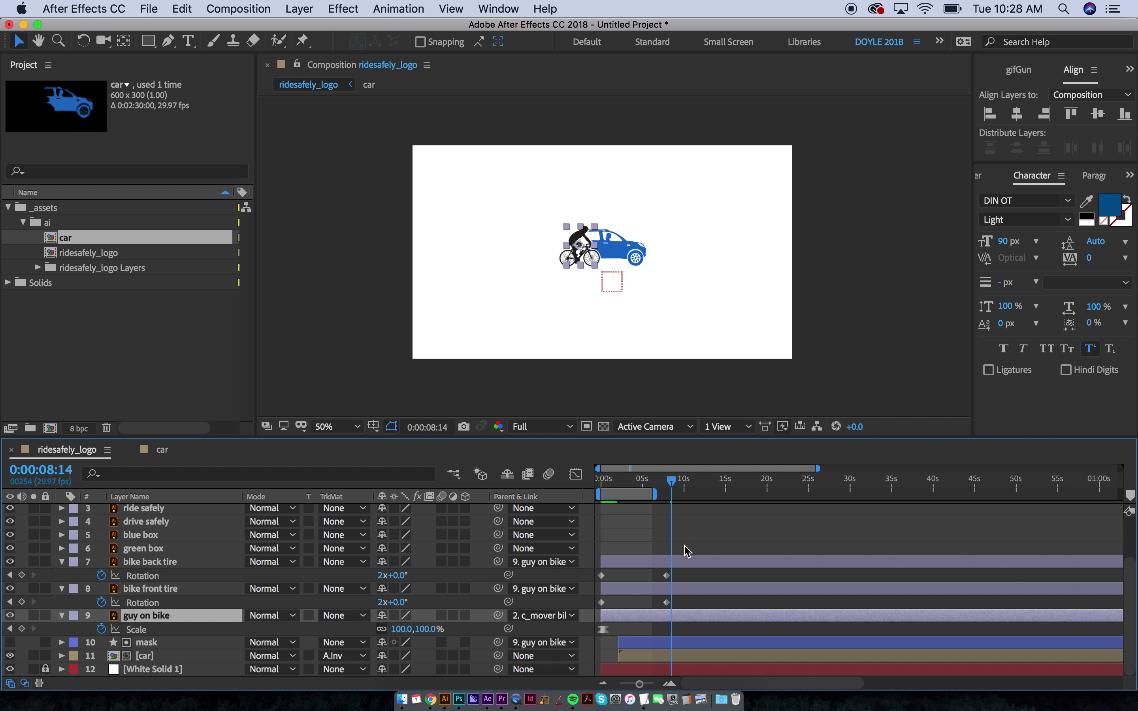
Step: Add car Position keyframes at 0:00:02:04 and 0:00:03:02, animating X from 738 to 960 with Y at 540
{"action": "left_click_drag", "start_coordinate": [678, 487], "coordinate": [656, 488]}
{"action": "left_click_drag", "start_coordinate": [664, 488], "coordinate": [607, 489]}
{"action": "key", "text": "equal"}
{"action": "key", "text": "equal"}
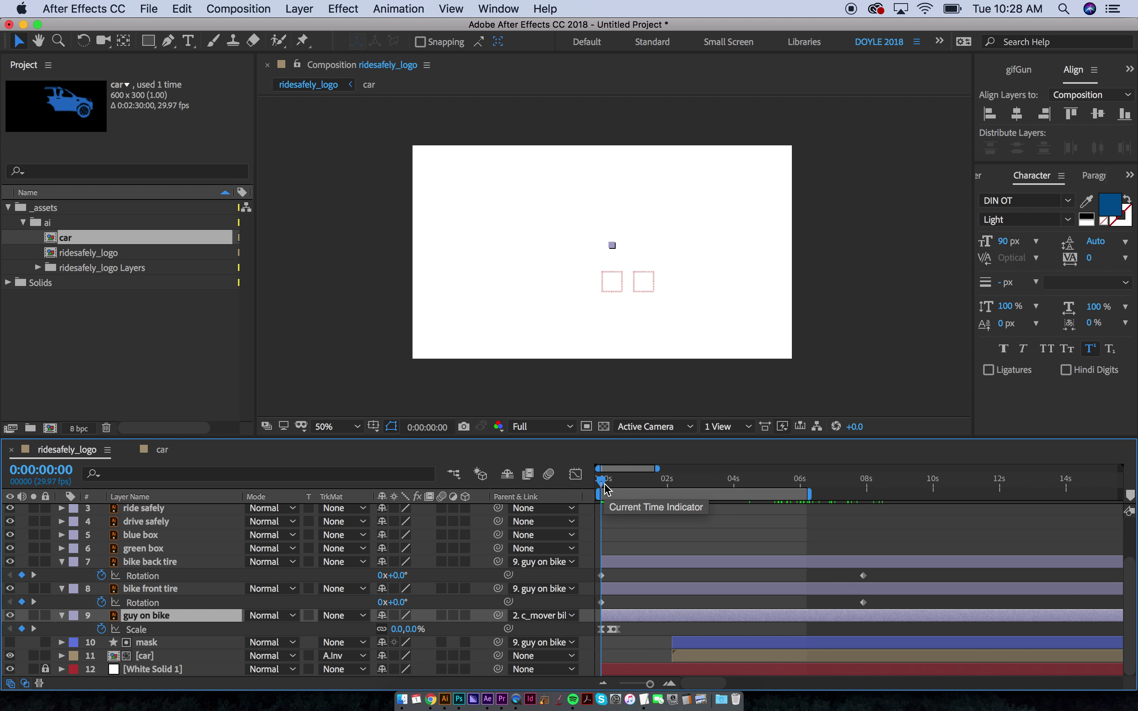
{"action": "left_click", "coordinate": [673, 484]}
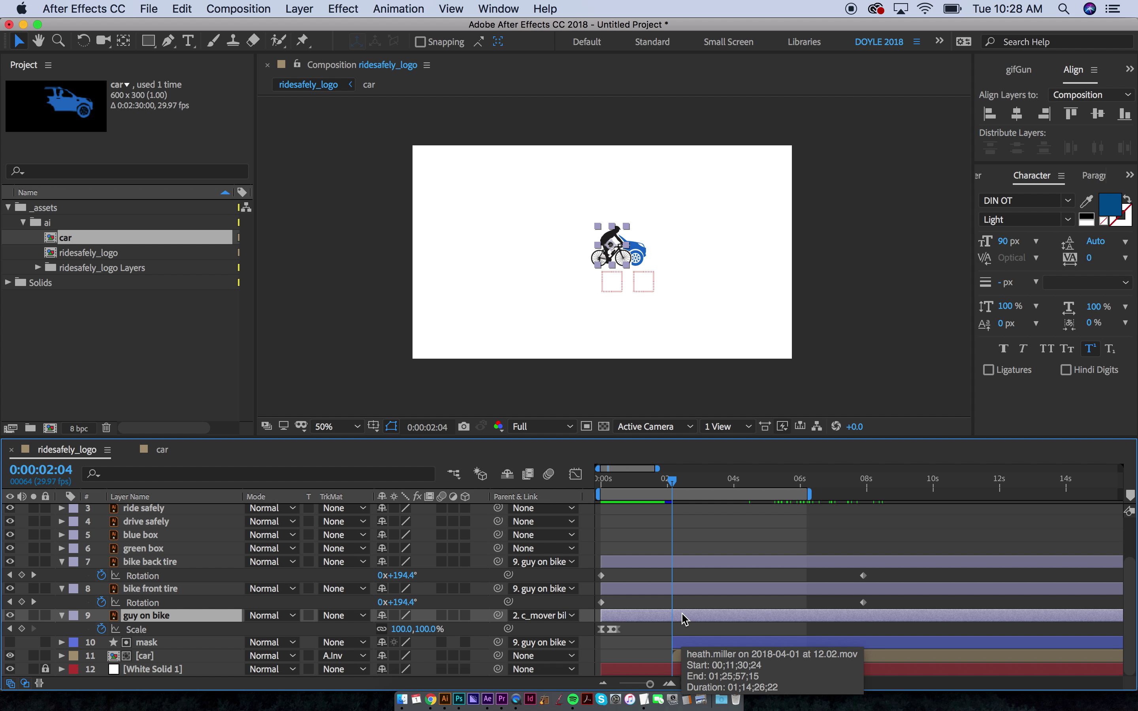
{"action": "left_click", "coordinate": [685, 656]}
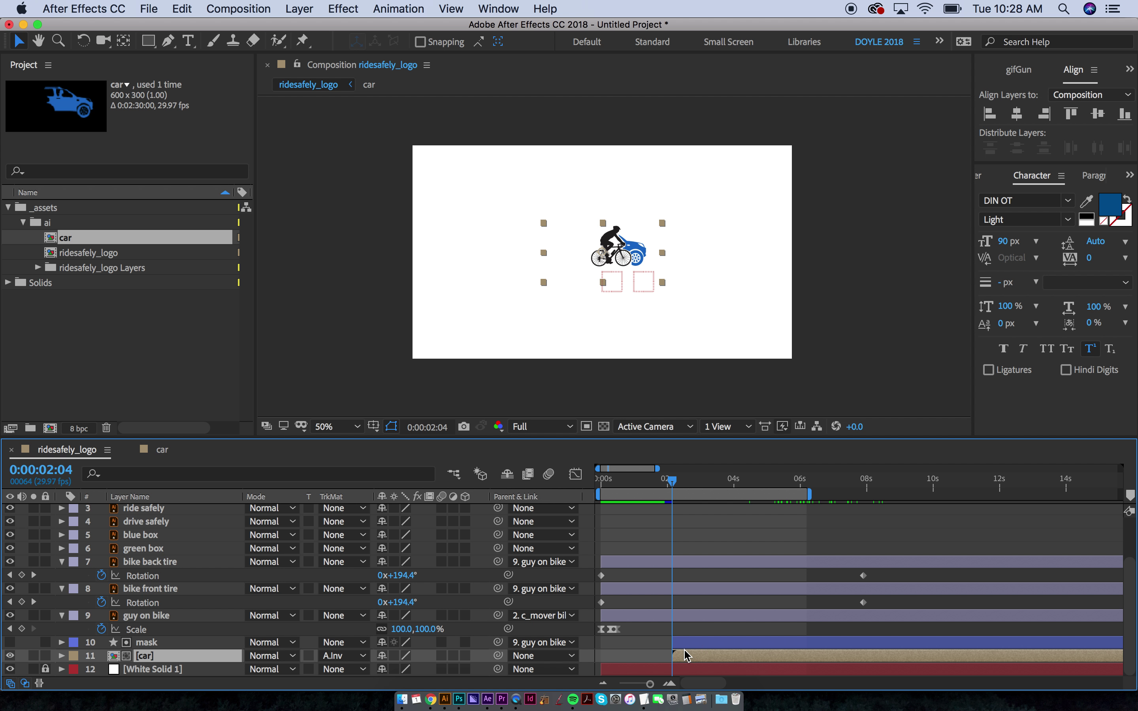
{"action": "key", "text": "alt+shift+p"}
{"action": "key", "text": "equal"}
{"action": "key", "text": "equal"}
{"action": "left_click_drag", "start_coordinate": [693, 486], "coordinate": [795, 490]}
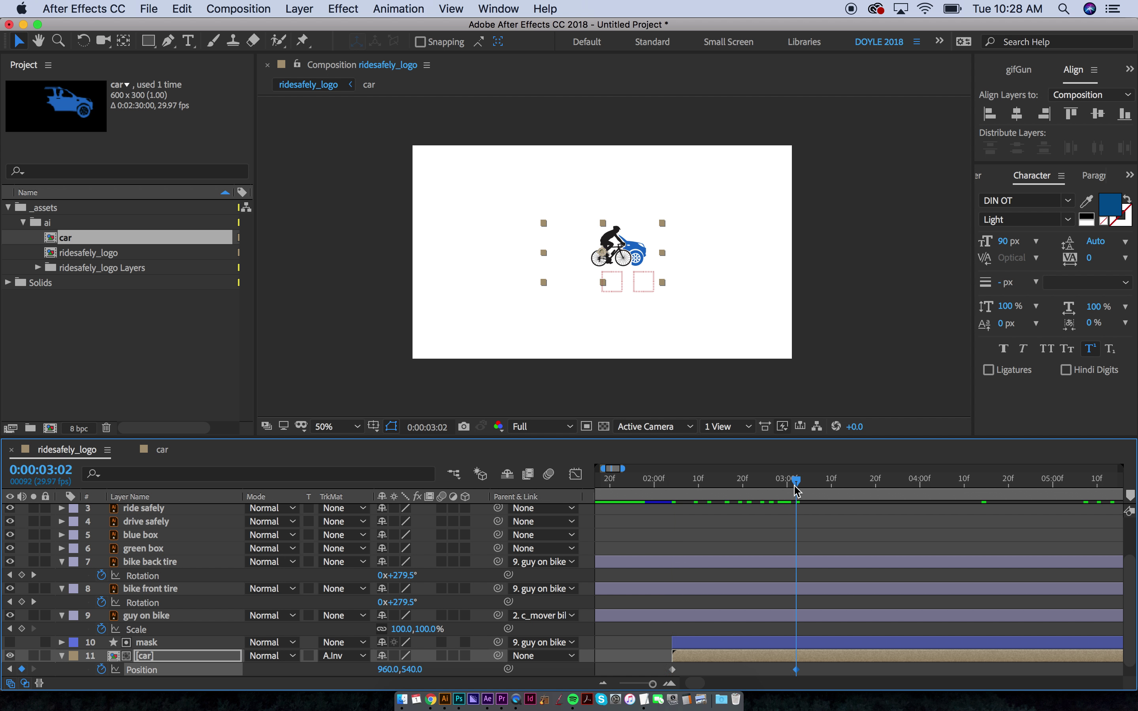
{"action": "key", "text": "j"}
{"action": "mouse_move", "coordinate": [385, 669]}
{"action": "left_mouse_down"}
{"action": "mouse_move", "coordinate": [353, 667]}
{"action": "mouse_move", "coordinate": [362, 673]}
{"action": "left_mouse_up"}
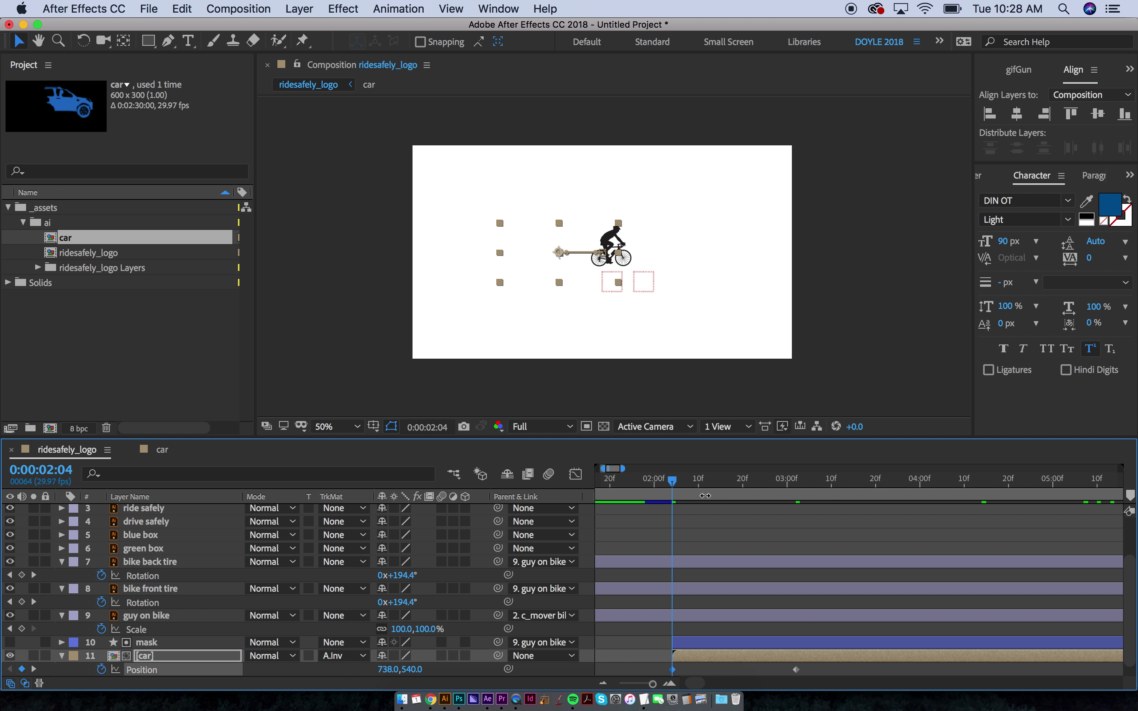
Step: Move the first pair of c_mover bike Position keyframes to start at 0:00:02:04 and end at 0:00:02:15
{"action": "scroll", "coordinate": [770, 526], "scroll_direction": "up", "scroll_amount": 3}
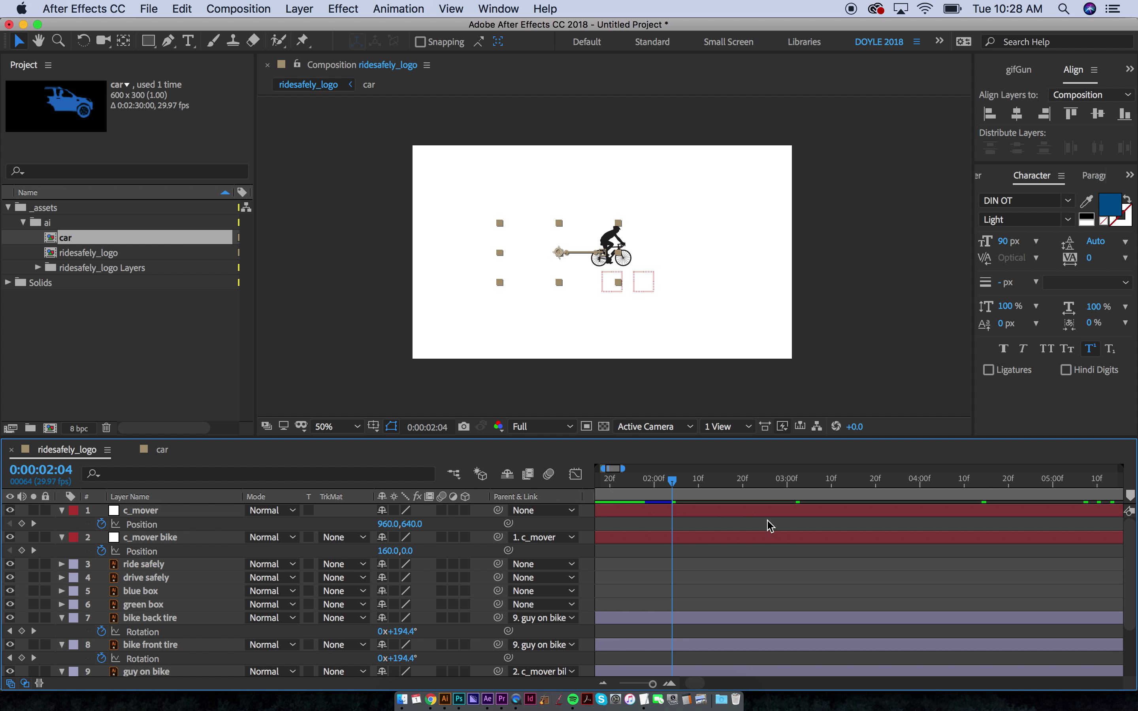
{"action": "left_click", "coordinate": [698, 516]}
{"action": "key", "text": "minus"}
{"action": "key", "text": "minus"}
{"action": "left_click", "coordinate": [833, 564]}
{"action": "left_click_drag", "start_coordinate": [833, 564], "coordinate": [675, 558]}
{"action": "key", "text": "equal"}
{"action": "key", "text": "equal"}
{"action": "key", "text": "equal"}
{"action": "left_click", "coordinate": [725, 551]}
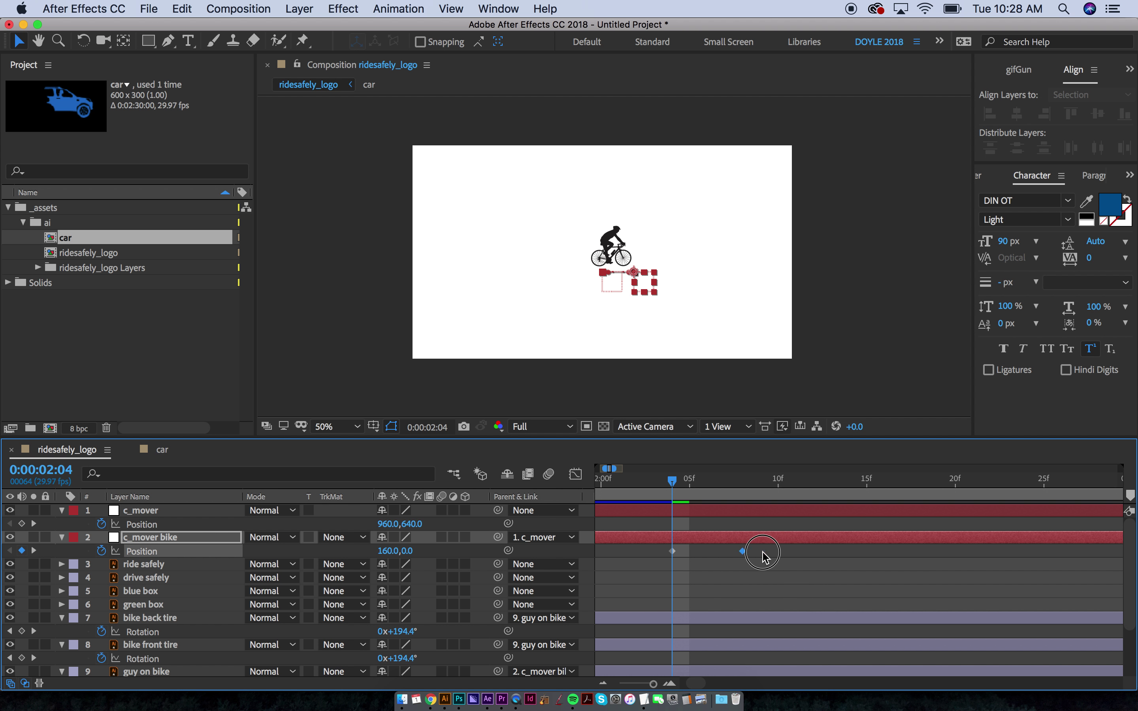
Step: End the work area at 0:00:02:28 and preview the cyclist's move against the car
{"action": "key", "text": "minus"}
{"action": "key", "text": "minus"}
{"action": "key", "text": "minus"}
{"action": "left_click_drag", "start_coordinate": [673, 482], "coordinate": [728, 490]}
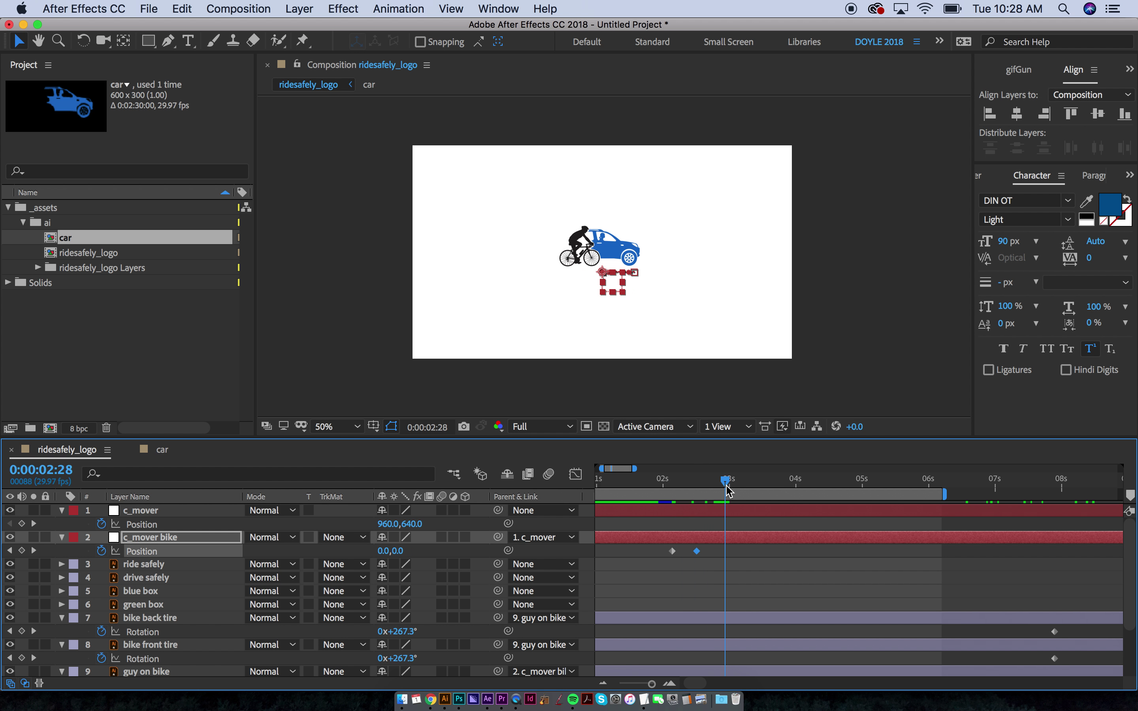
{"action": "key", "text": "n"}
{"action": "key", "text": "space"}
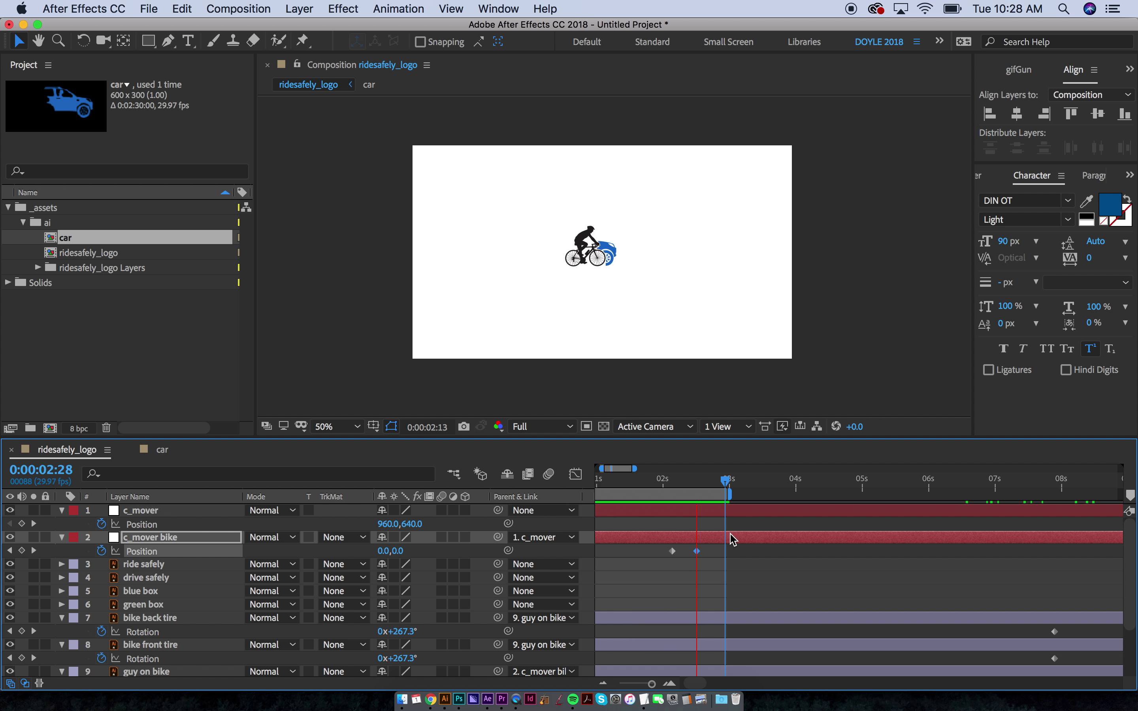
Step: Apply Easy Ease to the c_mover bike Position keyframes at 0:00:02:04 and 0:00:02:15
{"action": "left_click_drag", "start_coordinate": [706, 560], "coordinate": [661, 558]}
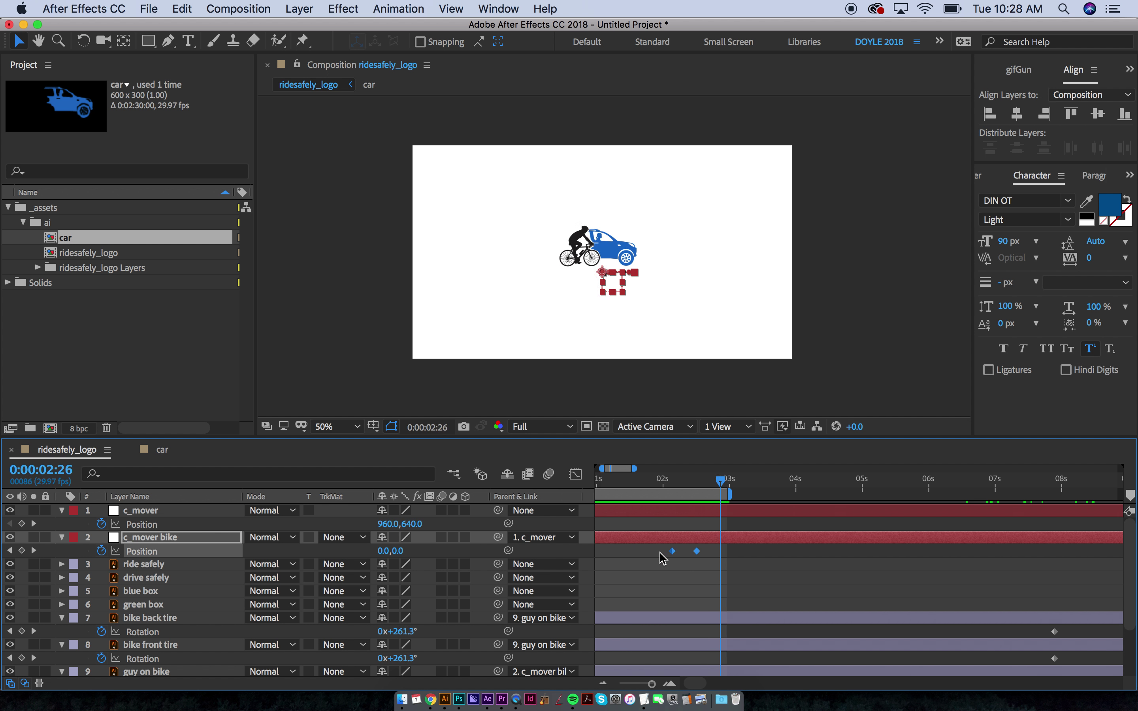
{"action": "key", "text": "shift+F3"}
{"action": "left_click", "coordinate": [751, 543]}
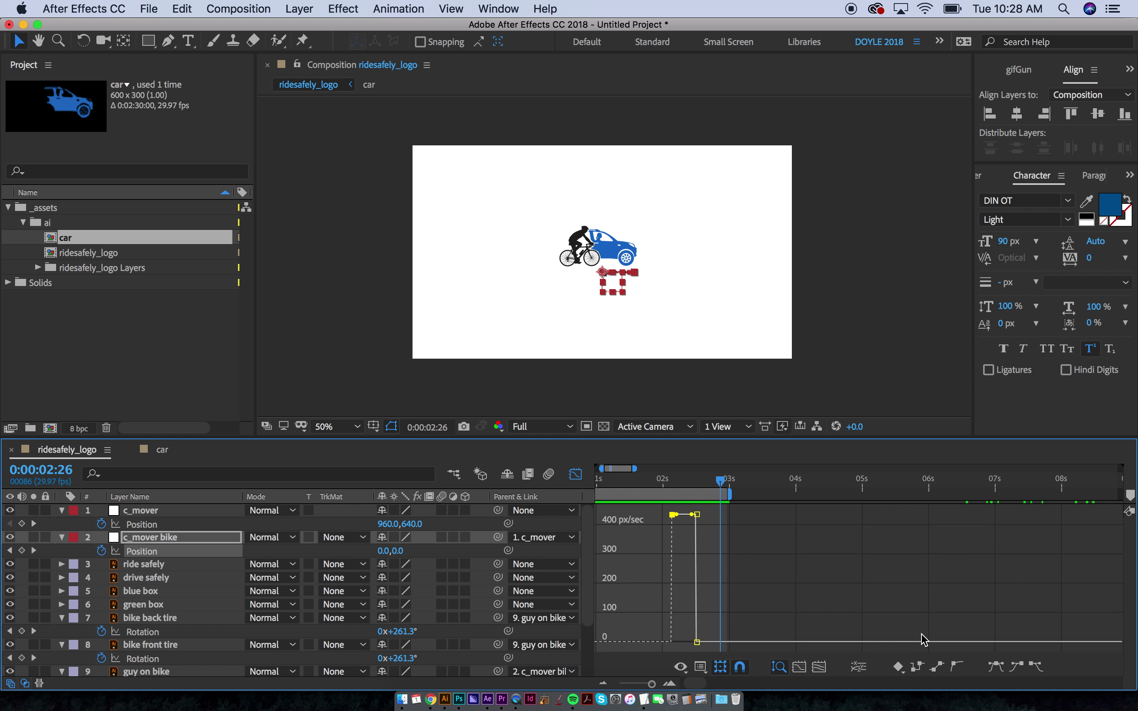
{"action": "left_click", "coordinate": [997, 673]}
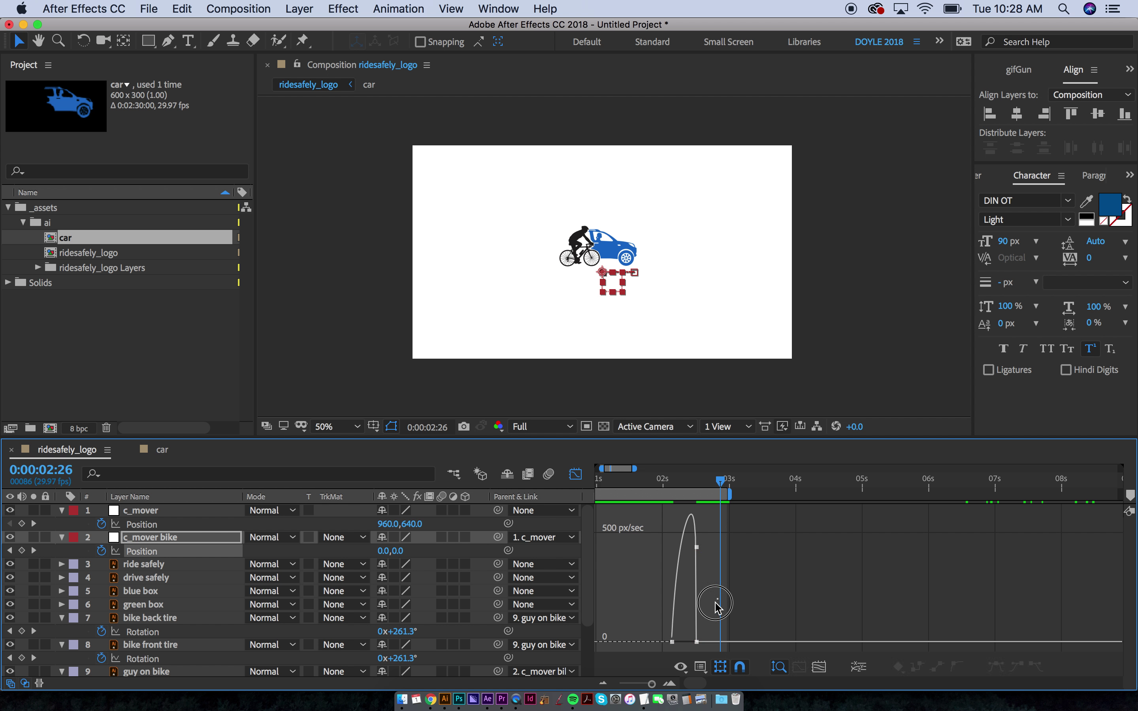
{"action": "key", "text": "super+alt+a"}
{"action": "left_click", "coordinate": [991, 663]}
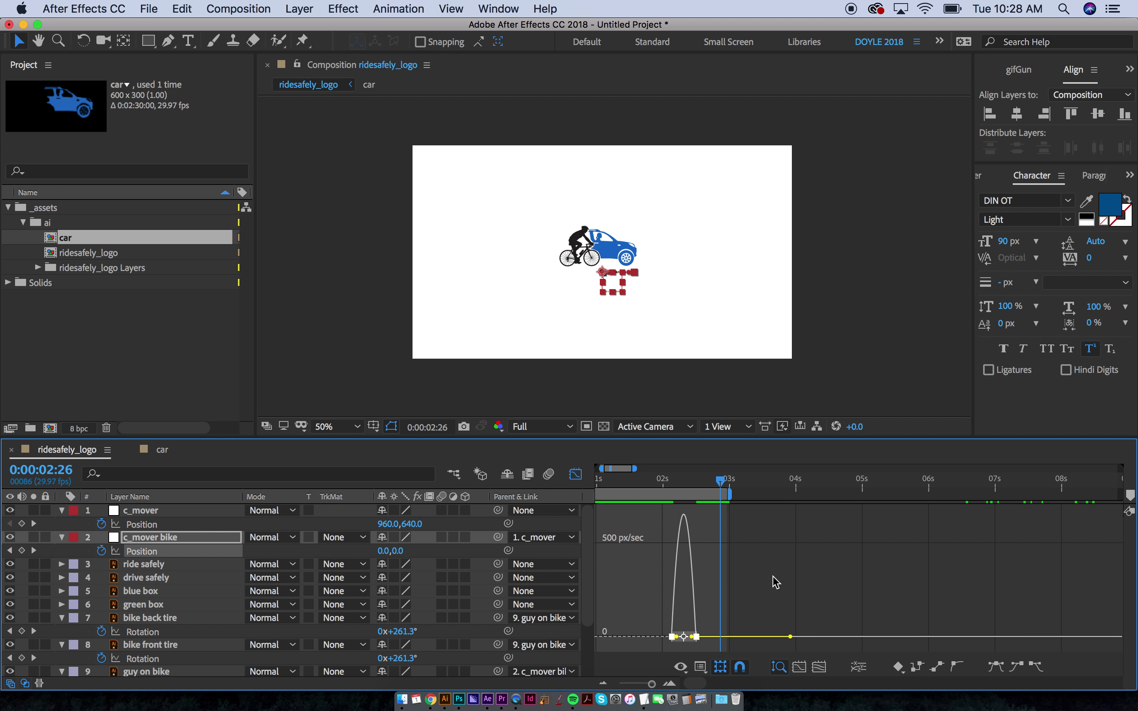
{"action": "key", "text": "shift+F3"}
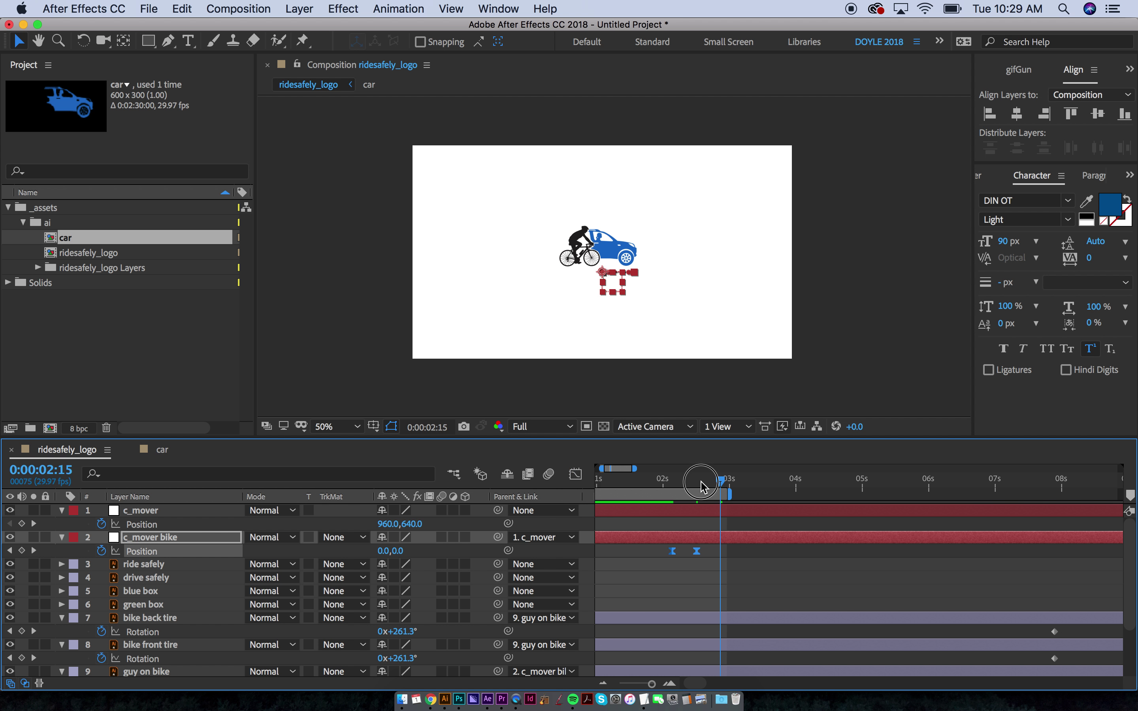
Step: Move the car's ending Position keyframe to 0:00:02:15 to match the bike's move
{"action": "left_click", "coordinate": [697, 481]}
{"action": "scroll", "coordinate": [700, 591], "scroll_direction": "down", "scroll_amount": 3}
{"action": "left_click_drag", "start_coordinate": [733, 657], "coordinate": [696, 657]}
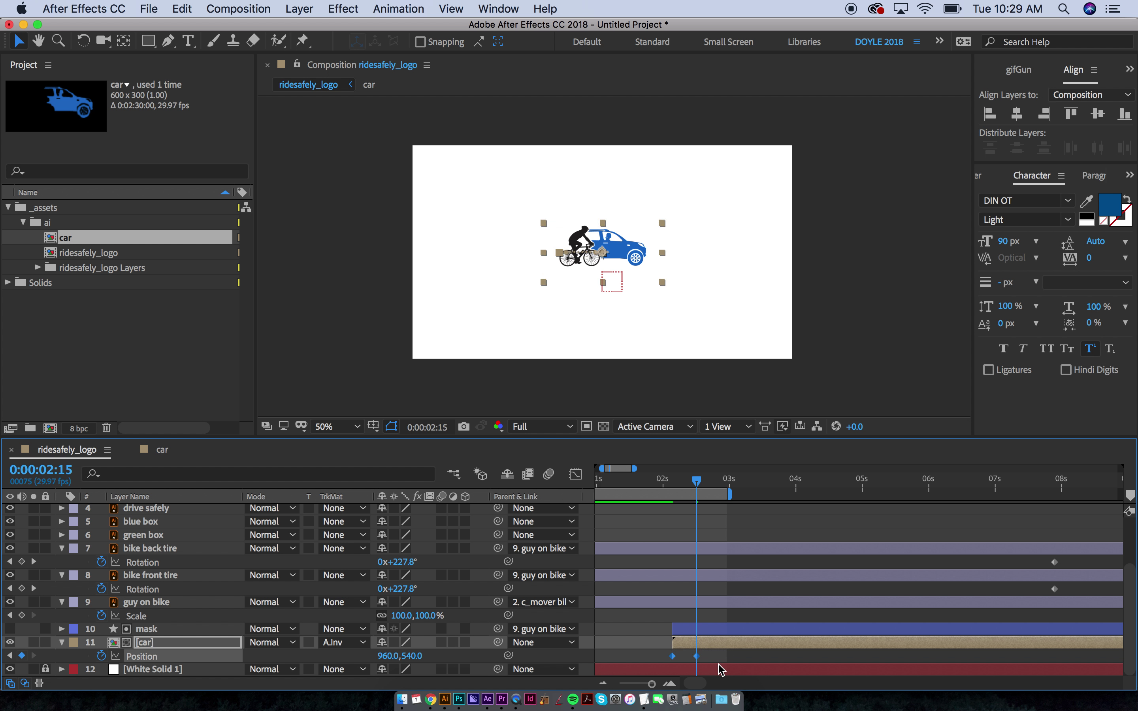
Step: Apply Easy Ease to both car Position keyframes and preview the animation
{"action": "key", "text": "shift+F3"}
{"action": "left_click_drag", "start_coordinate": [644, 580], "coordinate": [570, 498]}
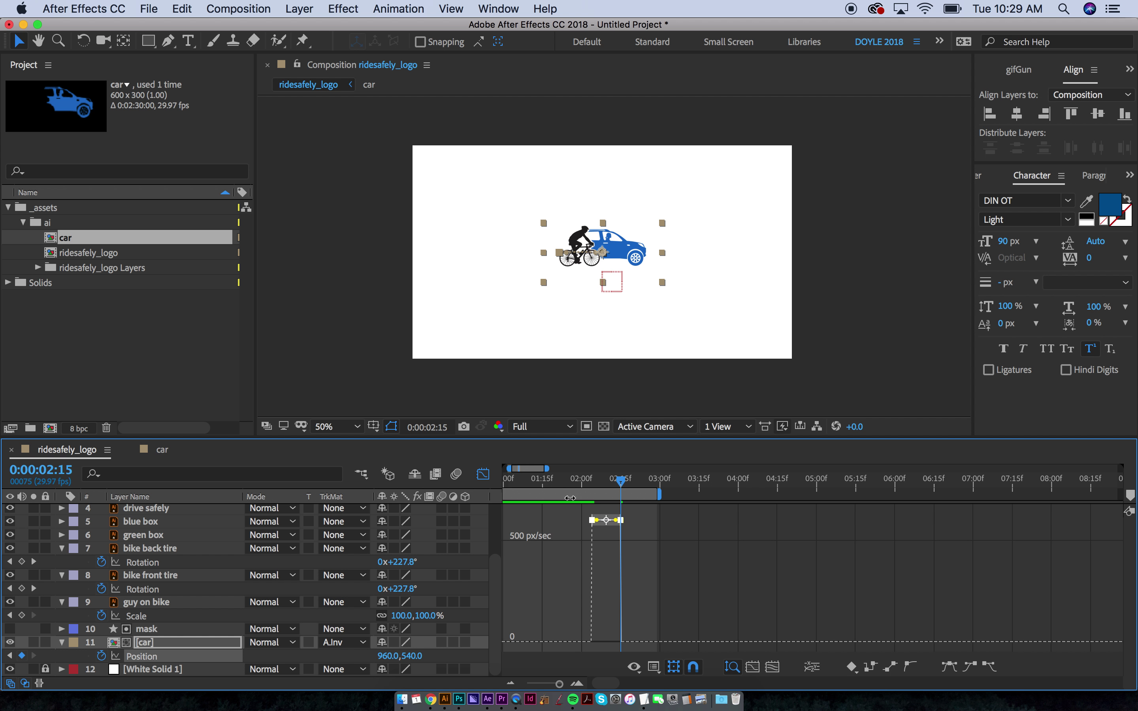
{"action": "left_click", "coordinate": [955, 667]}
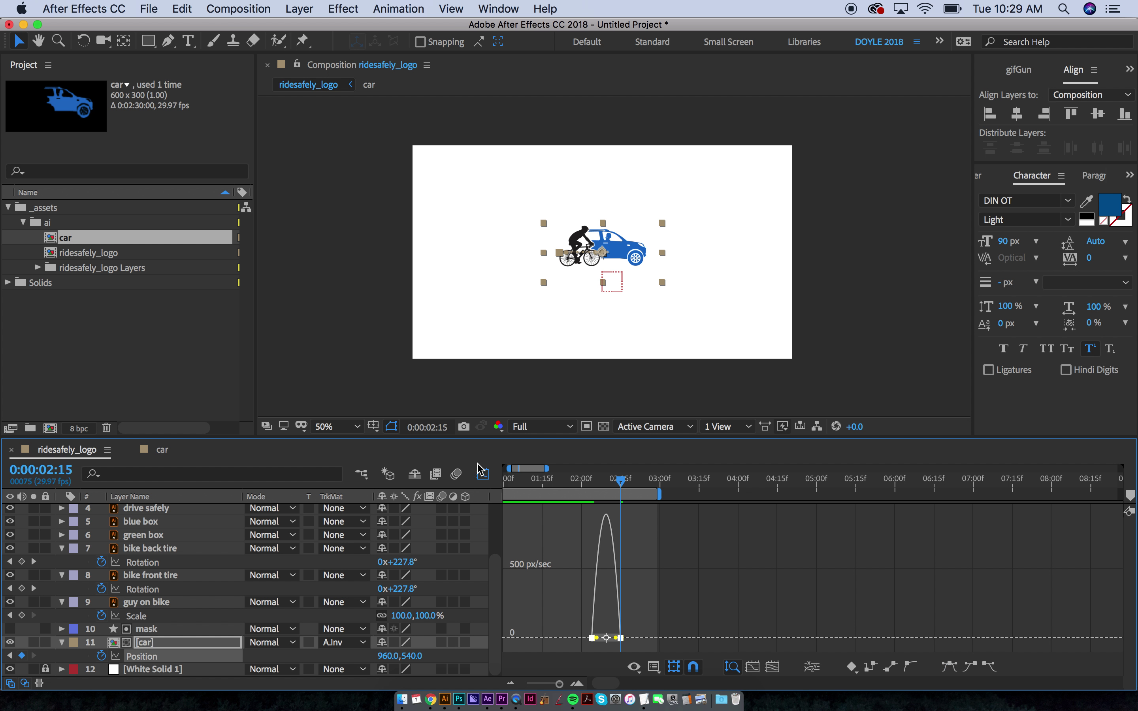
{"action": "left_click", "coordinate": [482, 475]}
{"action": "key", "text": "space"}
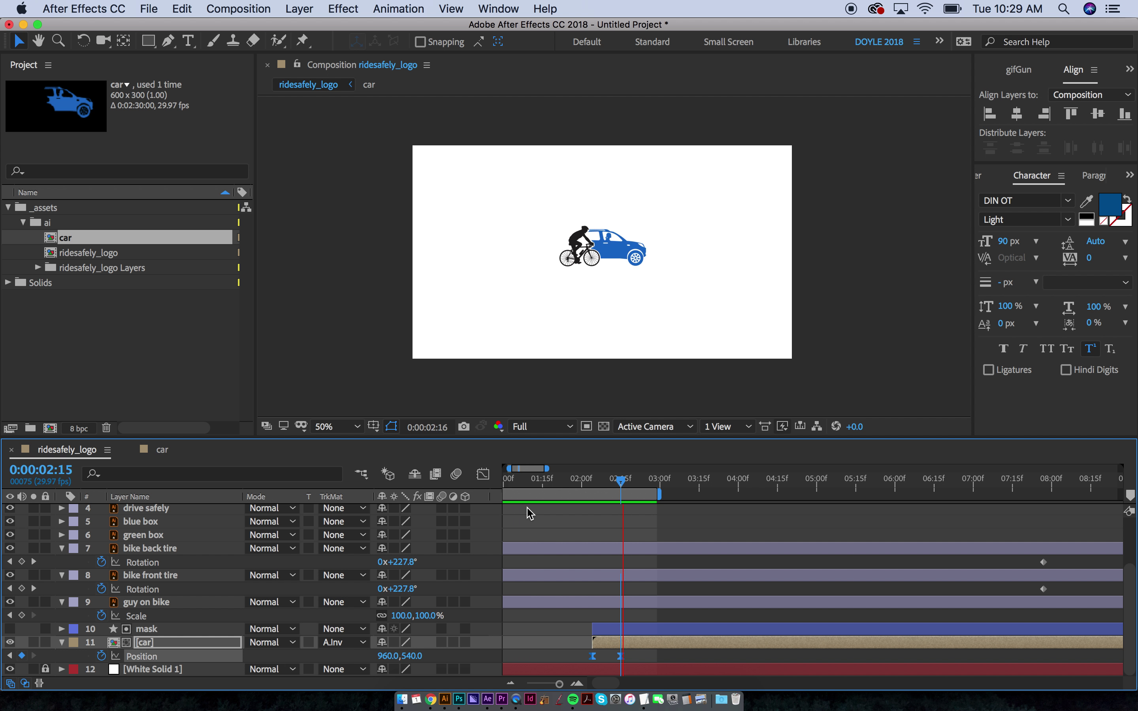
{"action": "key", "text": "space"}
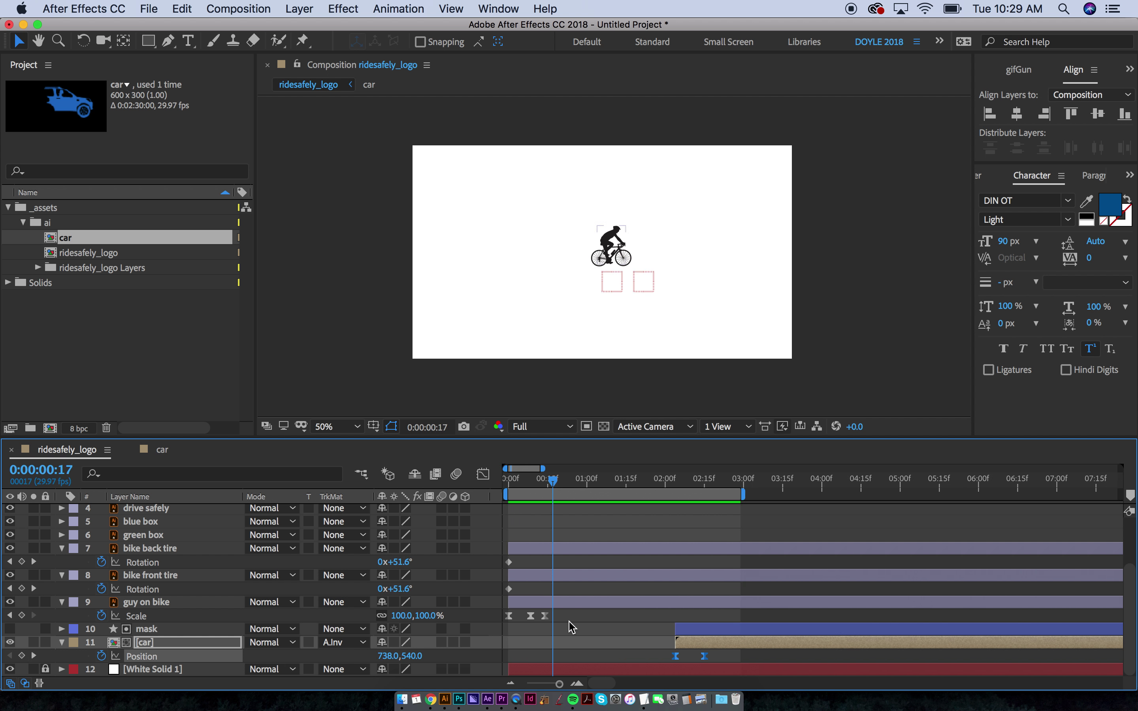
Step: Move the ending Position keyframes of the bike's first move and the car to about 0:00:02:24 and preview the slower motion
{"action": "key", "text": "minus"}
{"action": "scroll", "coordinate": [630, 588], "scroll_direction": "up", "scroll_amount": 3}
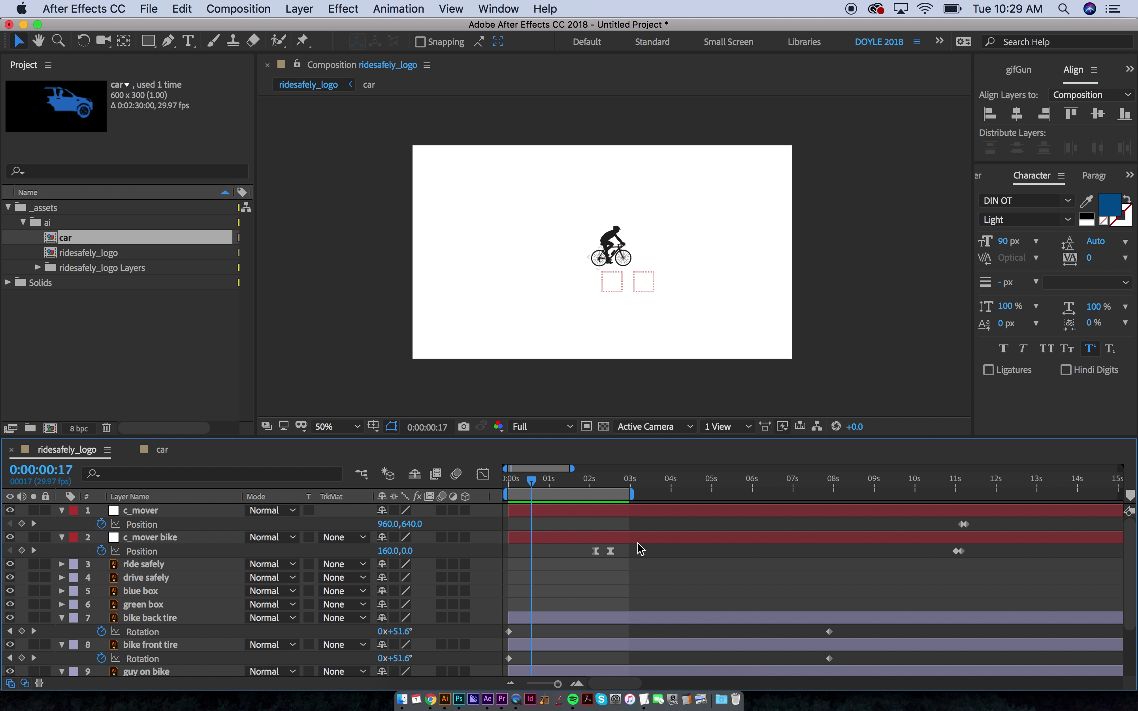
{"action": "key", "text": "grave"}
{"action": "left_click_drag", "start_coordinate": [624, 161], "coordinate": [626, 343]}
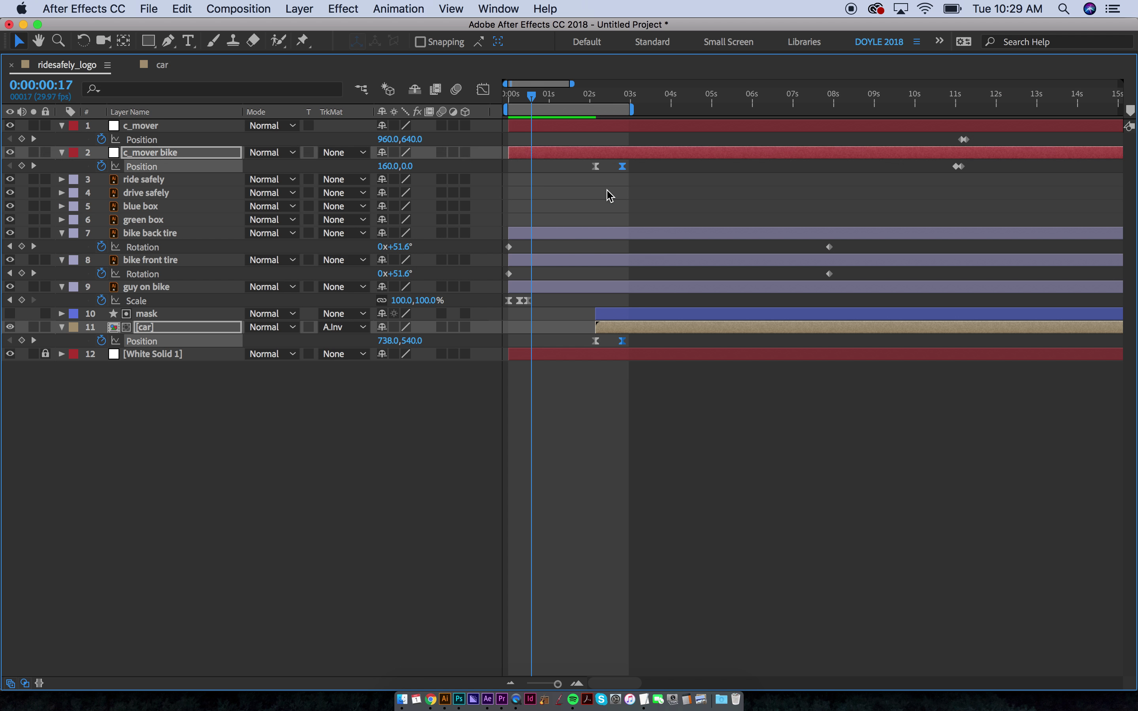
{"action": "key", "text": "grave"}
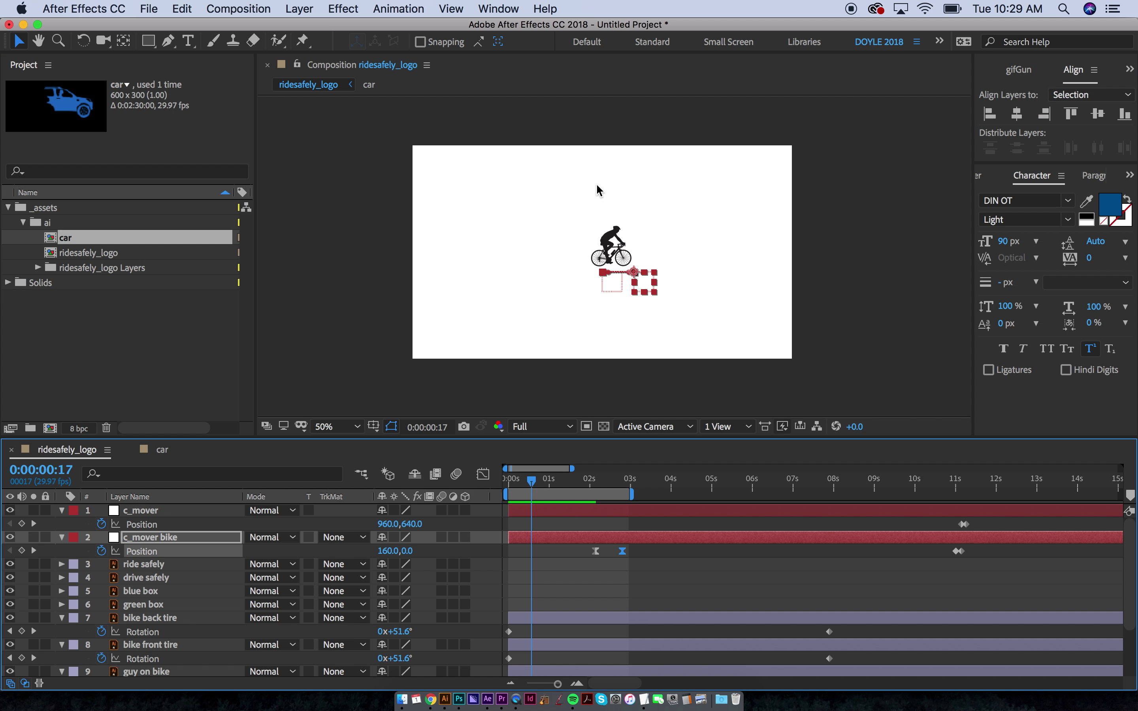
{"action": "key", "text": "space"}
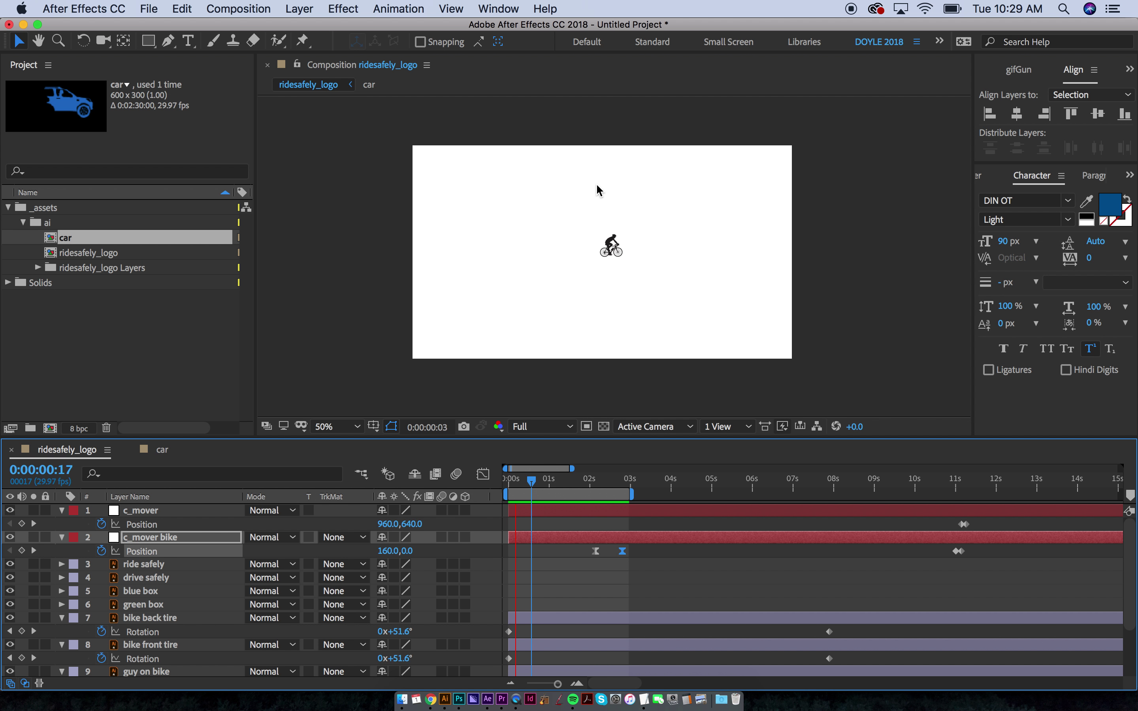
{"action": "key", "text": "space"}
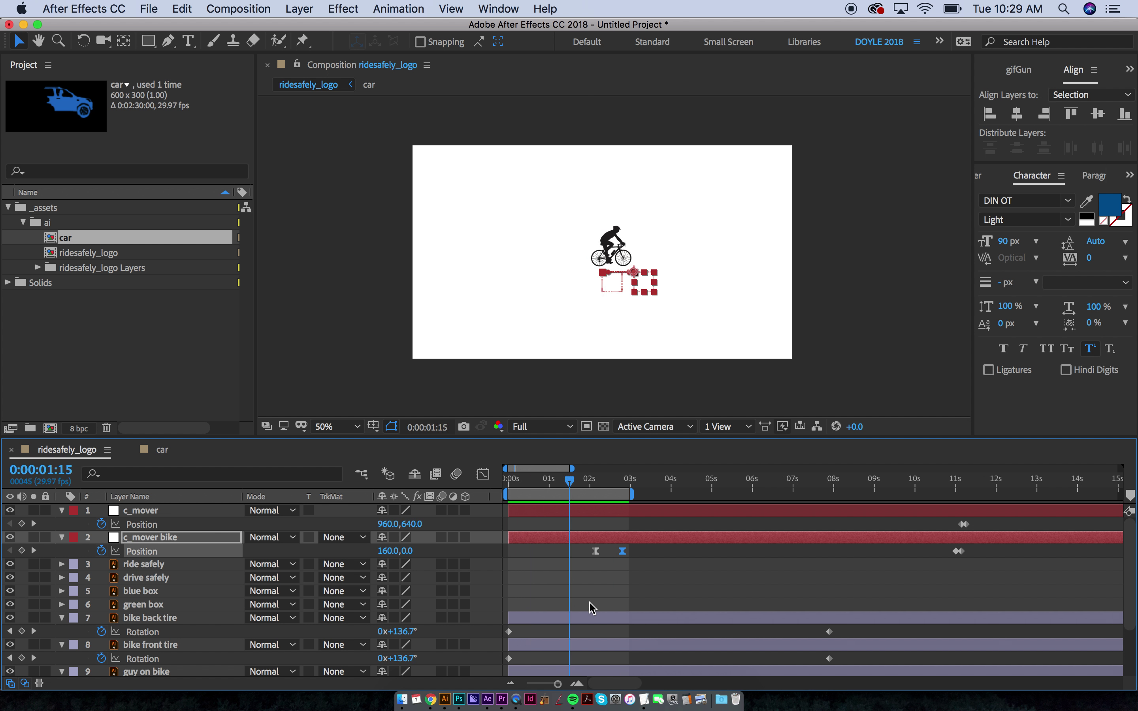
Step: Shift both eased c_mover bike Position keyframes earlier so the move starts at 0:00:01:15
{"action": "left_click", "coordinate": [636, 578]}
{"action": "left_click", "coordinate": [595, 551]}
{"action": "left_click_drag", "start_coordinate": [596, 551], "coordinate": [576, 554]}
Step: Shift the mask and car layers together to start at 0:00:01:15 and preview the animation
{"action": "scroll", "coordinate": [599, 563], "scroll_direction": "down", "scroll_amount": 3}
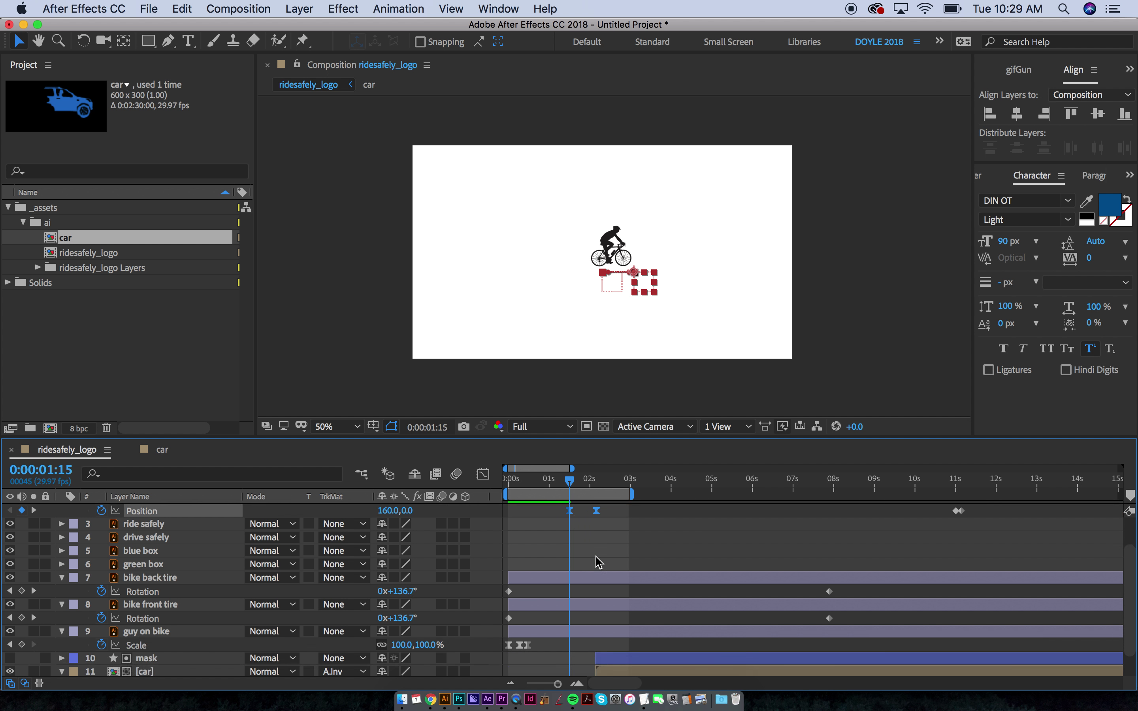
{"action": "left_click", "coordinate": [611, 630]}
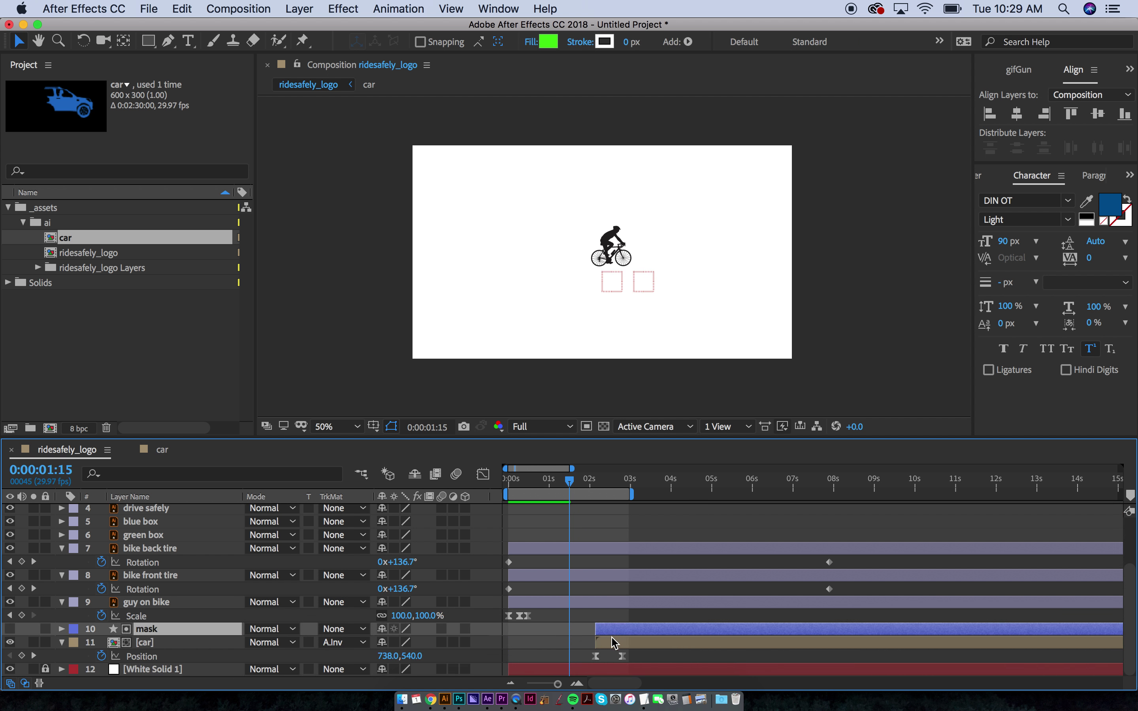
{"action": "left_click", "coordinate": [614, 645], "text": "shift"}
{"action": "left_click_drag", "start_coordinate": [612, 633], "coordinate": [584, 629]}
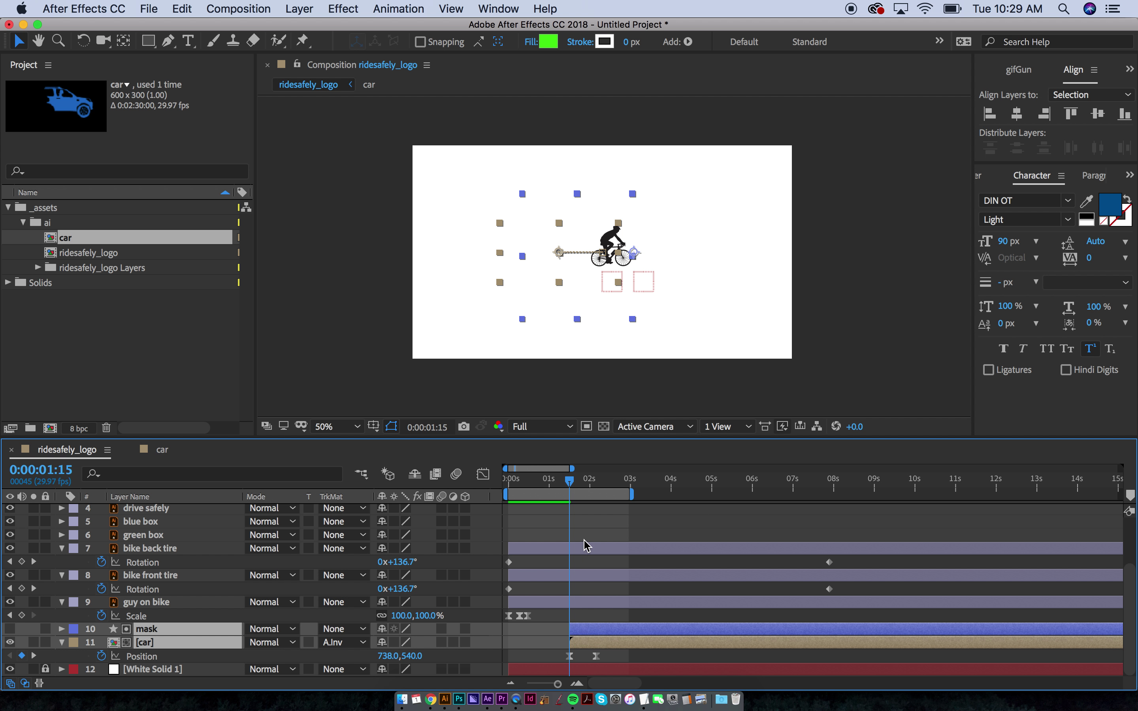
{"action": "key", "text": "space"}
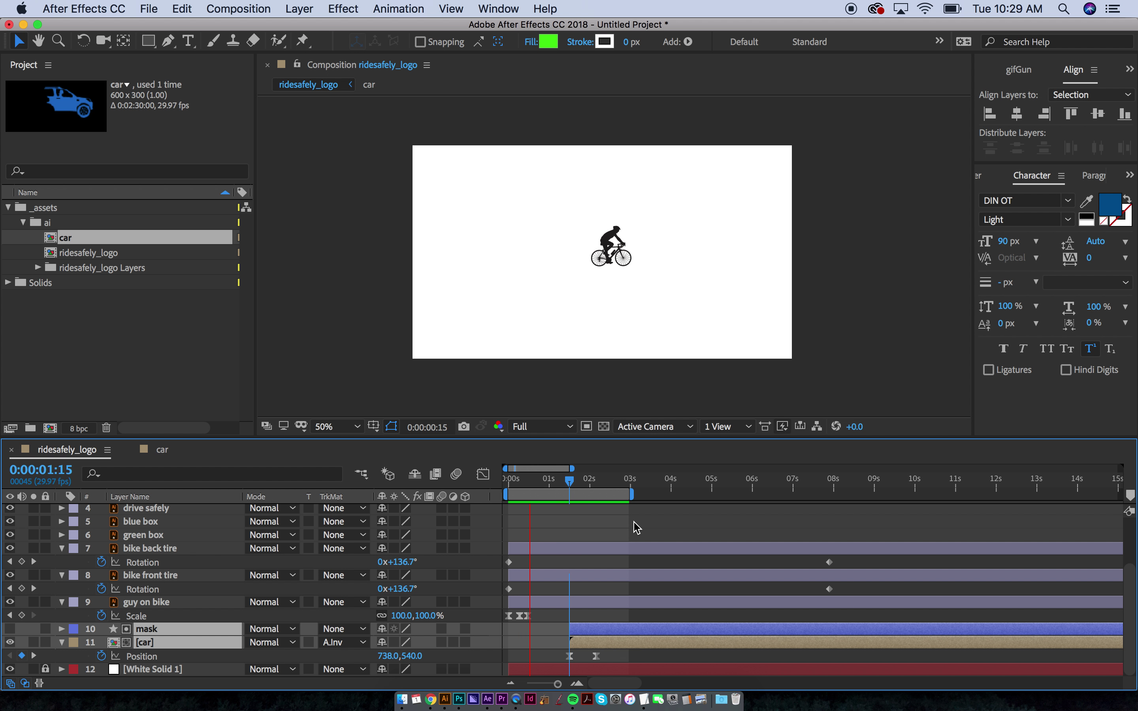
Step: Shift the mask and car layers and the first two c_mover bike Position keyframes earlier so the move starts at 0:00:01:09
{"action": "key", "text": "space"}
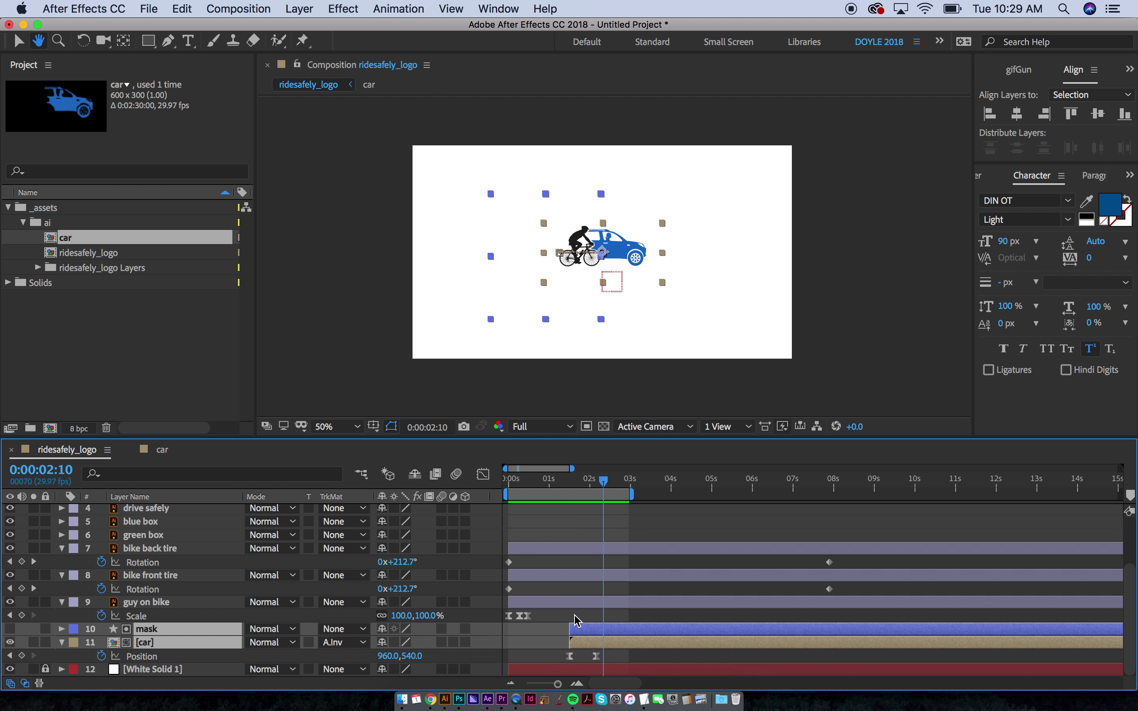
{"action": "left_click", "coordinate": [576, 479]}
{"action": "left_click_drag", "start_coordinate": [576, 480], "coordinate": [563, 481]}
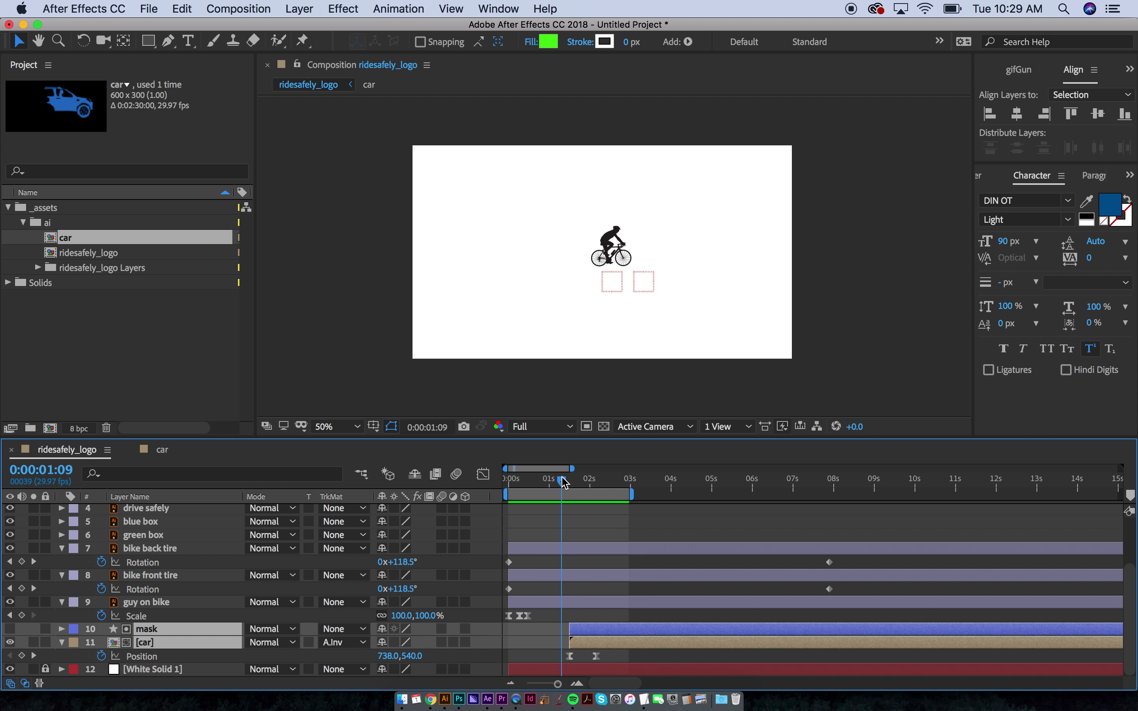
{"action": "left_click", "coordinate": [582, 639]}
{"action": "scroll", "coordinate": [571, 638], "scroll_direction": "up", "scroll_amount": 3}
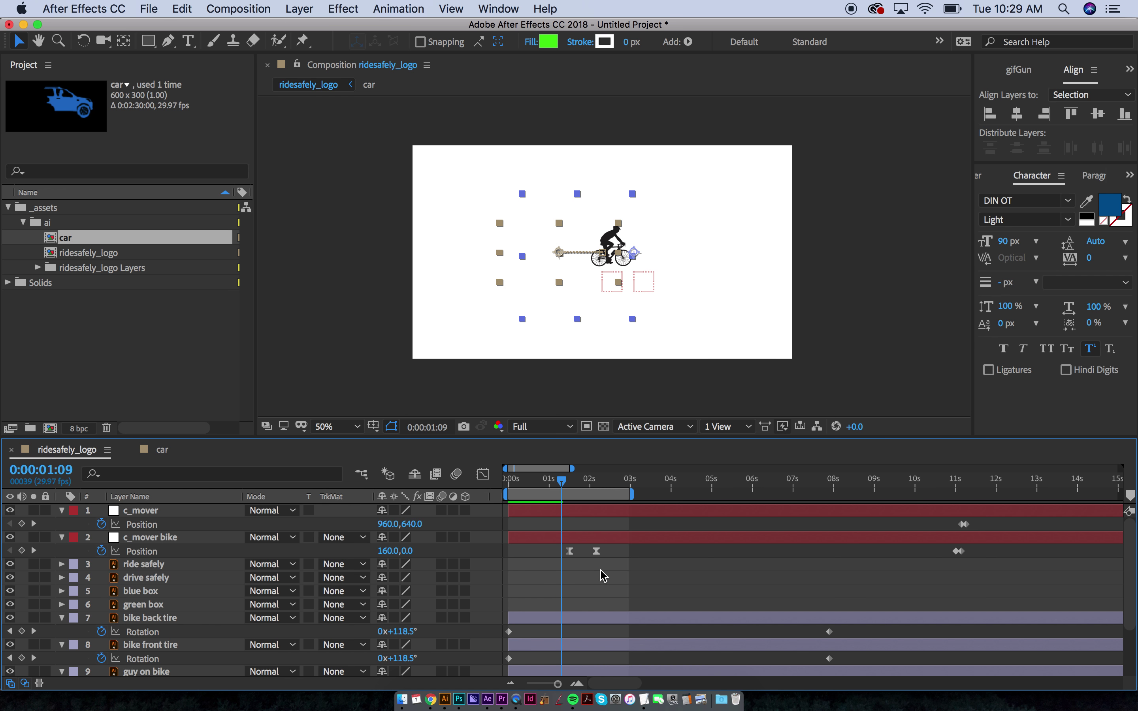
{"action": "left_click_drag", "start_coordinate": [600, 571], "coordinate": [563, 551]}
{"action": "key", "text": "="}
{"action": "key", "text": "="}
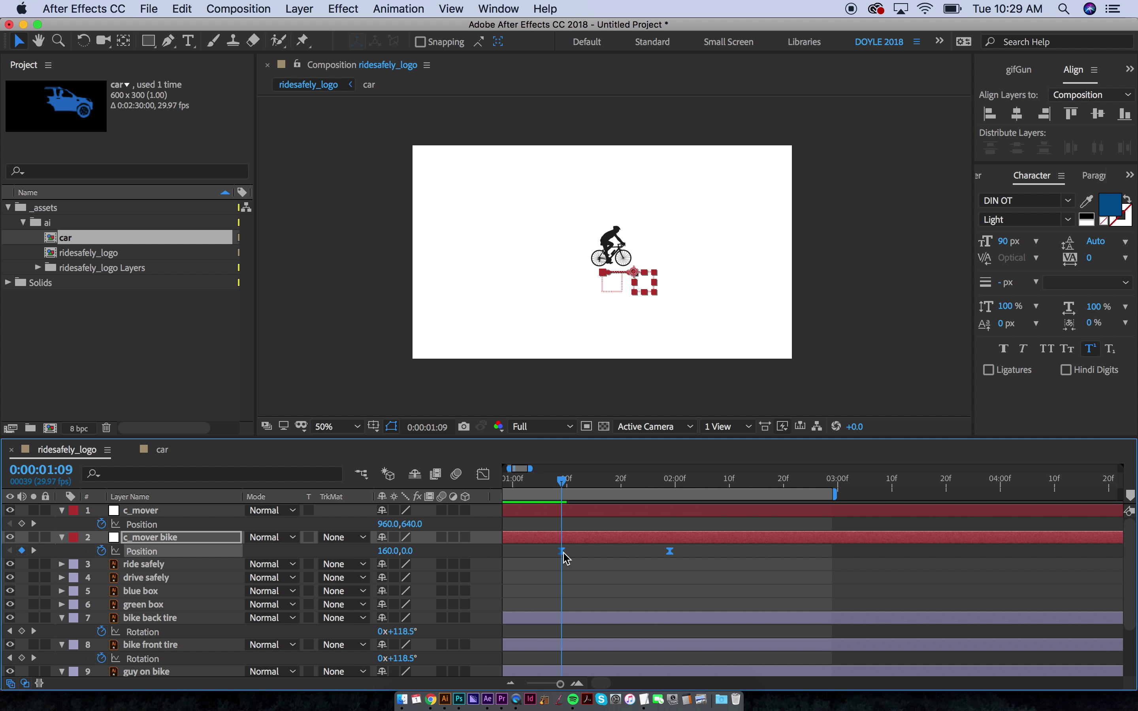
Step: Move the ending Position keyframes of c_mover bike's first move and the car to about 0:00:01:25 and preview the animation
{"action": "key", "text": "grave"}
{"action": "left_click_drag", "start_coordinate": [693, 170], "coordinate": [650, 350]}
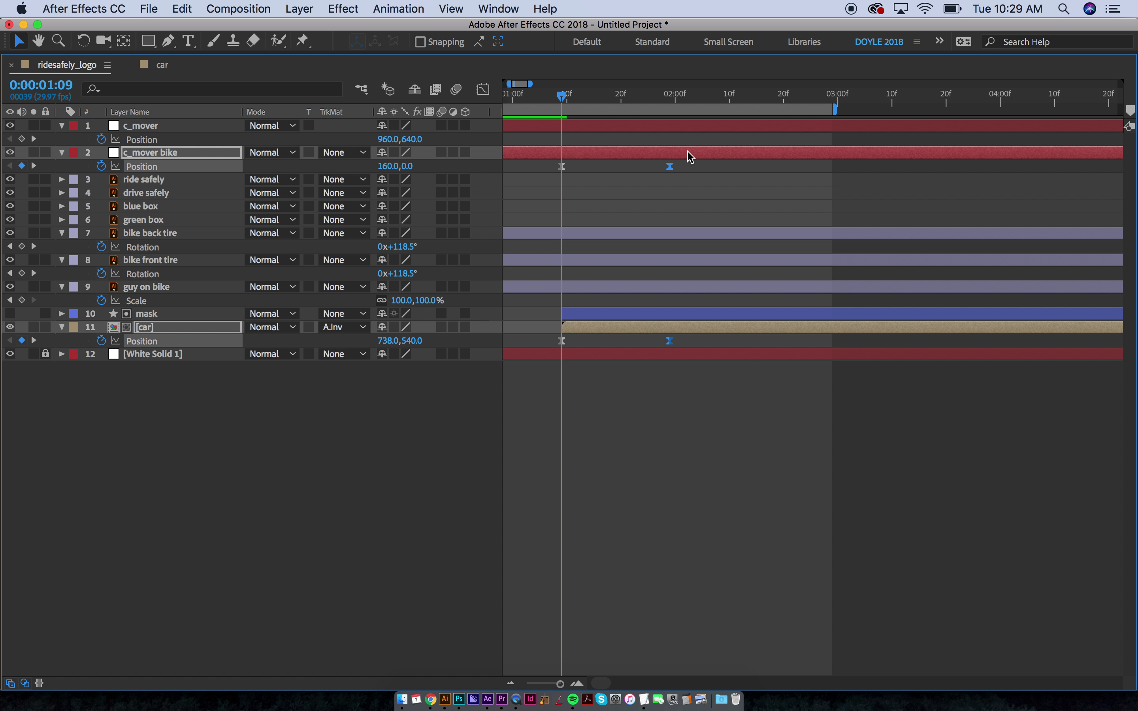
{"action": "left_click_drag", "start_coordinate": [670, 167], "coordinate": [648, 170]}
{"action": "key", "text": "grave"}
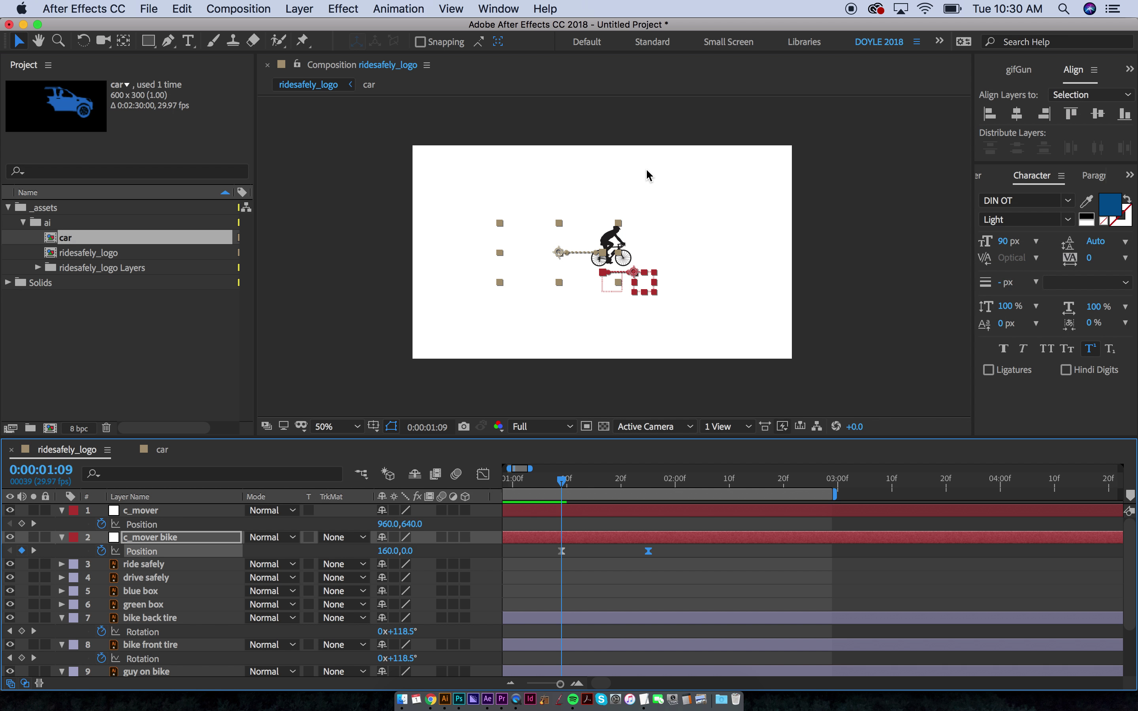
{"action": "key", "text": "space"}
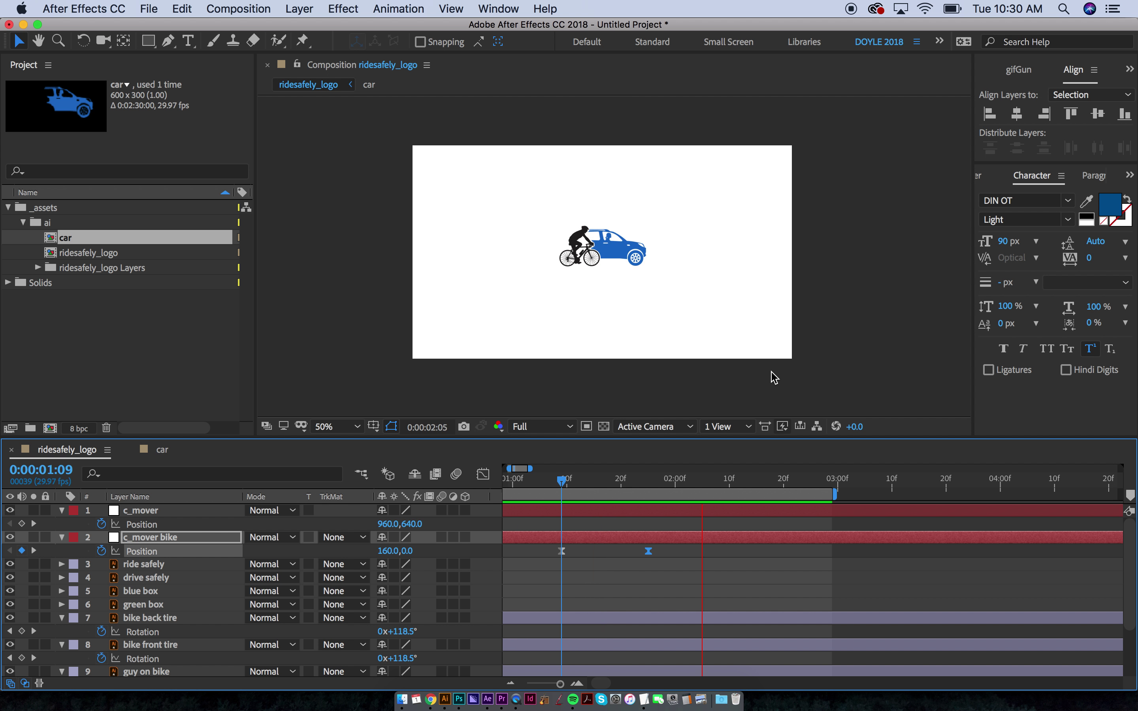
{"action": "key", "text": "space"}
Step: Extend the work area to about 4 seconds and delete the last two c_mover bike Position keyframes near 11 seconds
{"action": "key", "text": ";"}
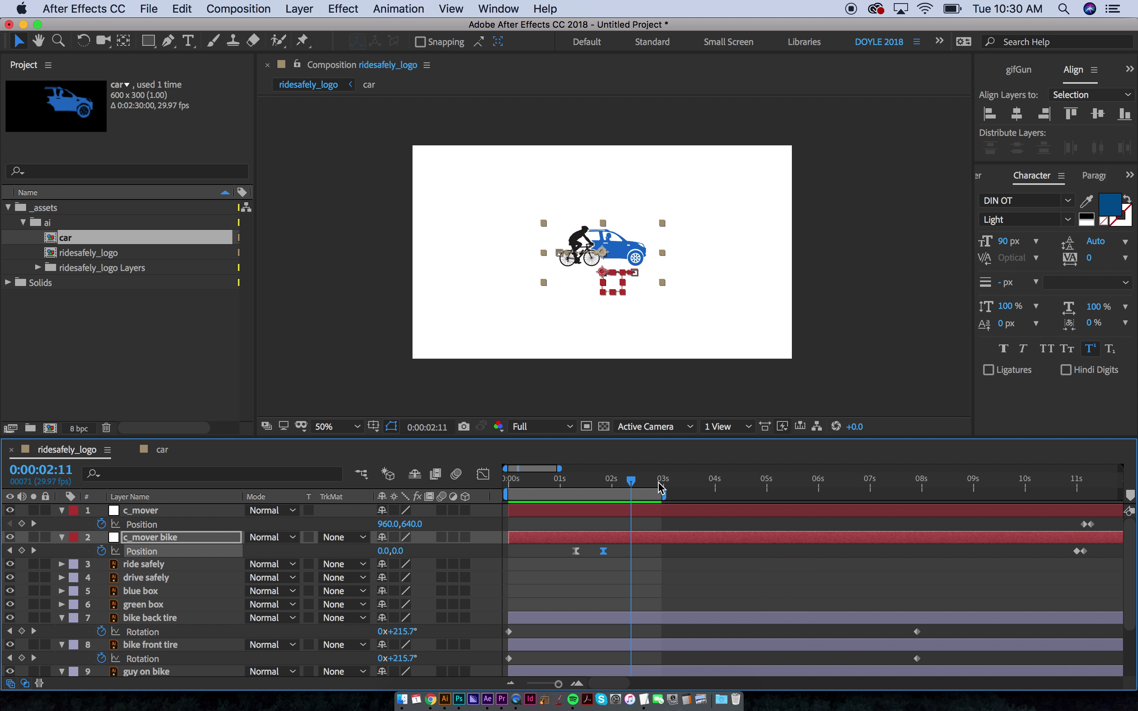
{"action": "left_click_drag", "start_coordinate": [669, 490], "coordinate": [714, 495]}
{"action": "left_click_drag", "start_coordinate": [631, 479], "coordinate": [641, 479]}
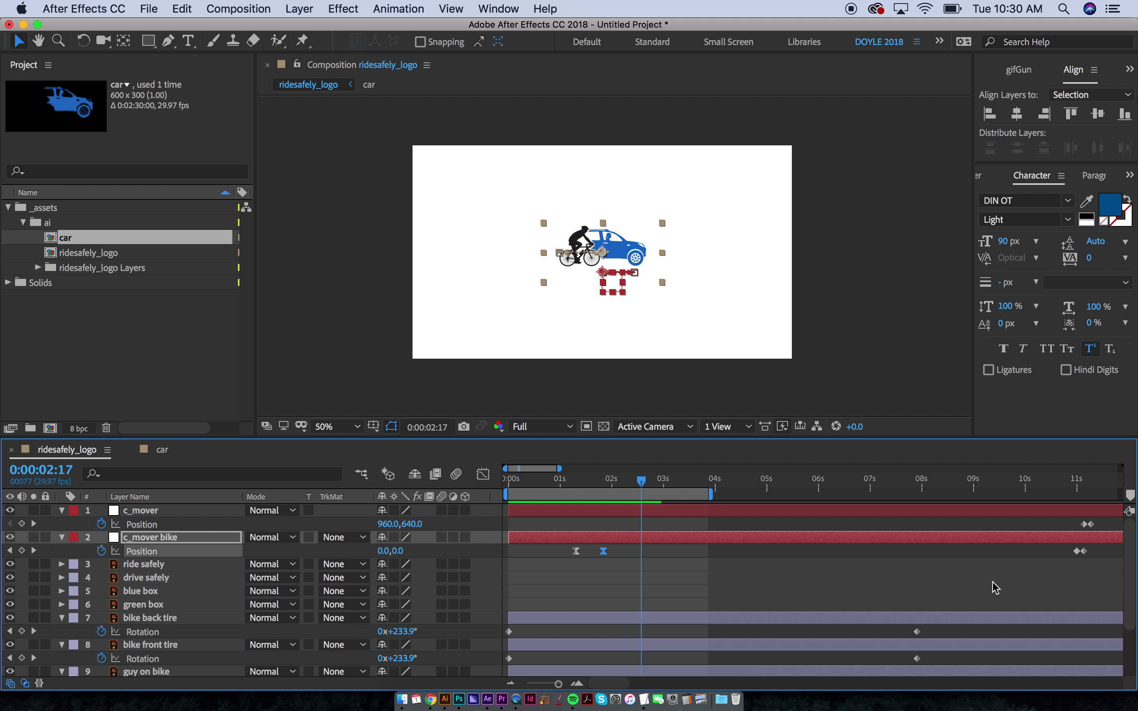
{"action": "left_click", "coordinate": [1074, 565]}
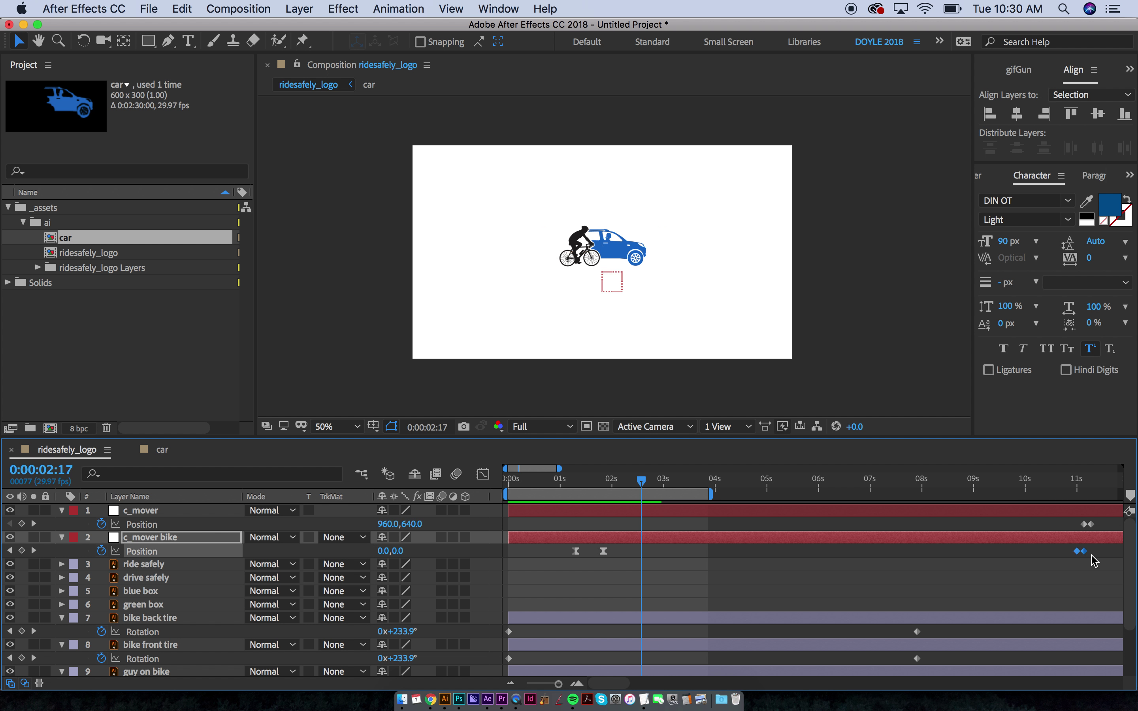
Step: Move both c_mover Position keyframes to start at 0:00:02:17 and end at about 0:00:03:00, and preview the upward move
{"action": "left_click", "coordinate": [1091, 524]}
{"action": "left_click_drag", "start_coordinate": [1085, 524], "coordinate": [665, 527]}
{"action": "key", "text": "space"}
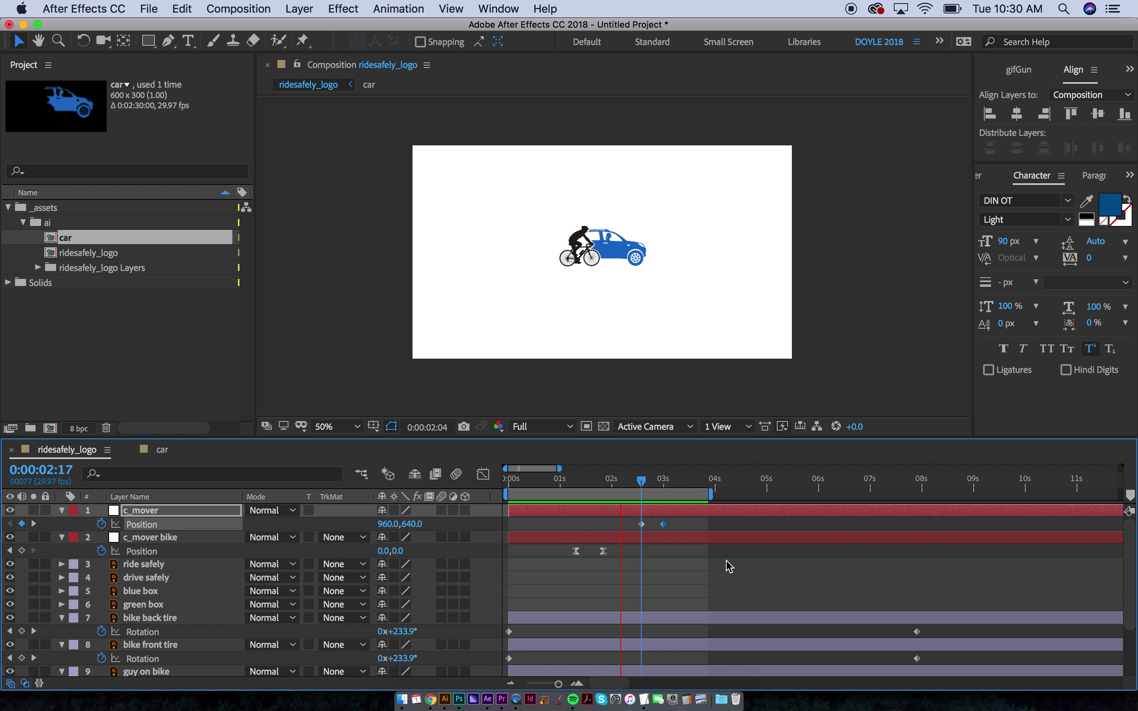
{"action": "key", "text": "space"}
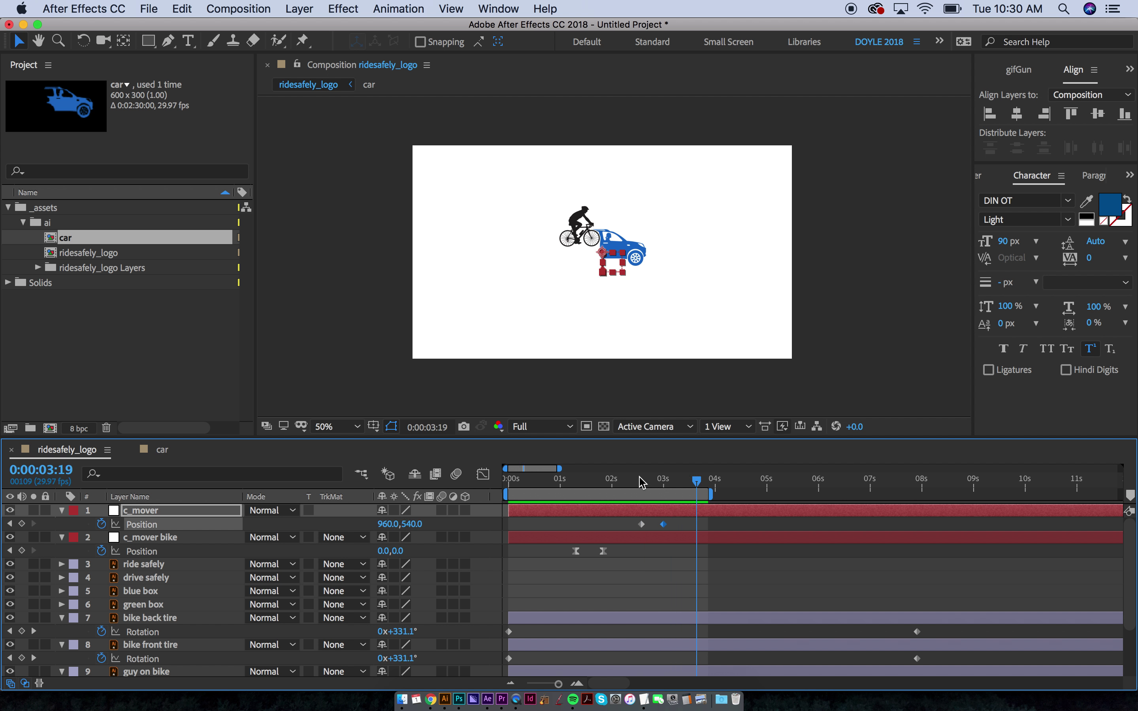
Step: Collapse the layers' properties, parent the car layer to c_mover and preview the animation
{"action": "left_click", "coordinate": [641, 480]}
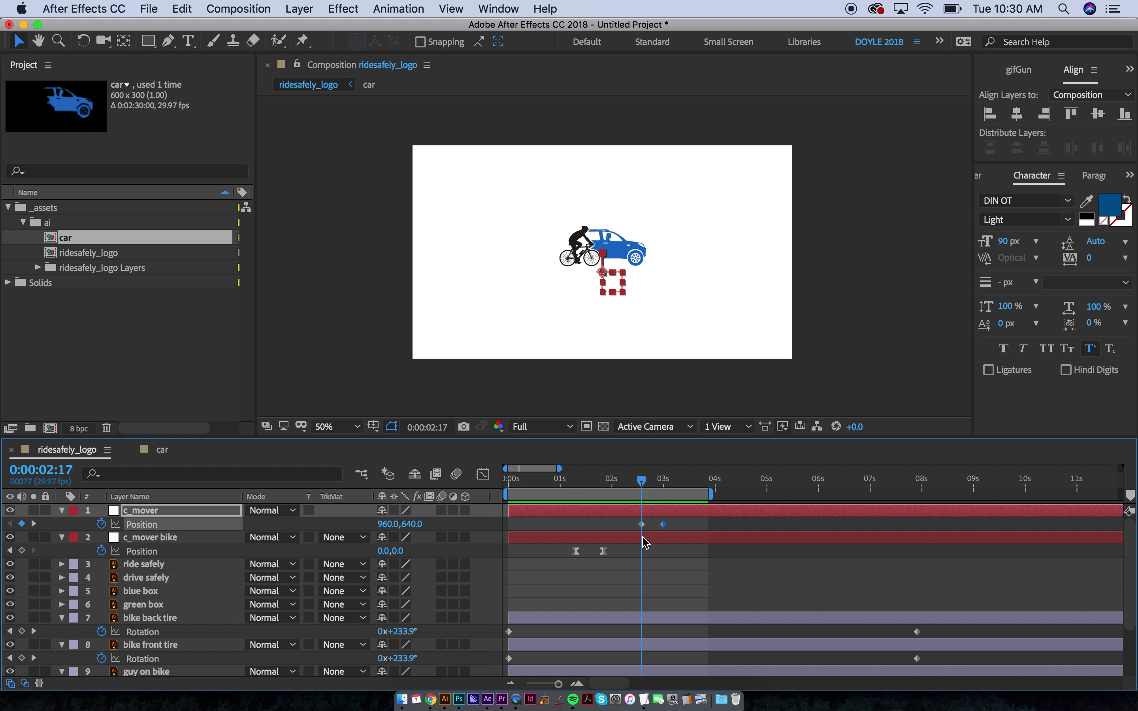
{"action": "key", "text": "super+a"}
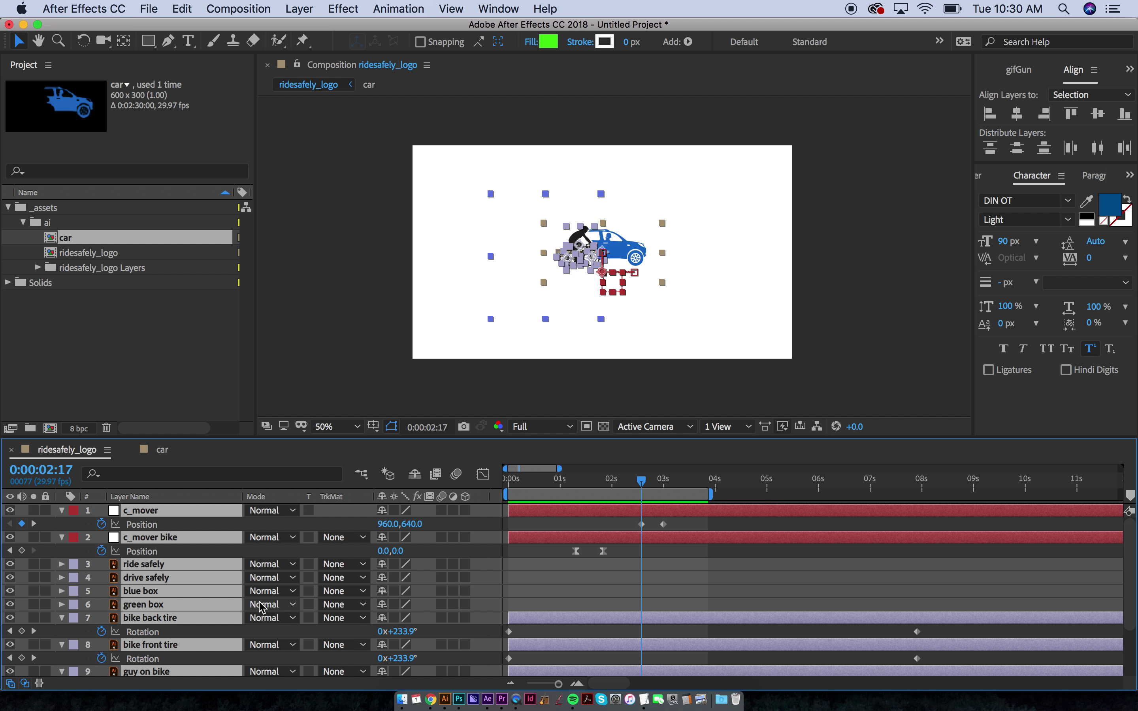
{"action": "key", "text": "u"}
{"action": "key", "text": "F2"}
{"action": "left_click", "coordinate": [166, 645]}
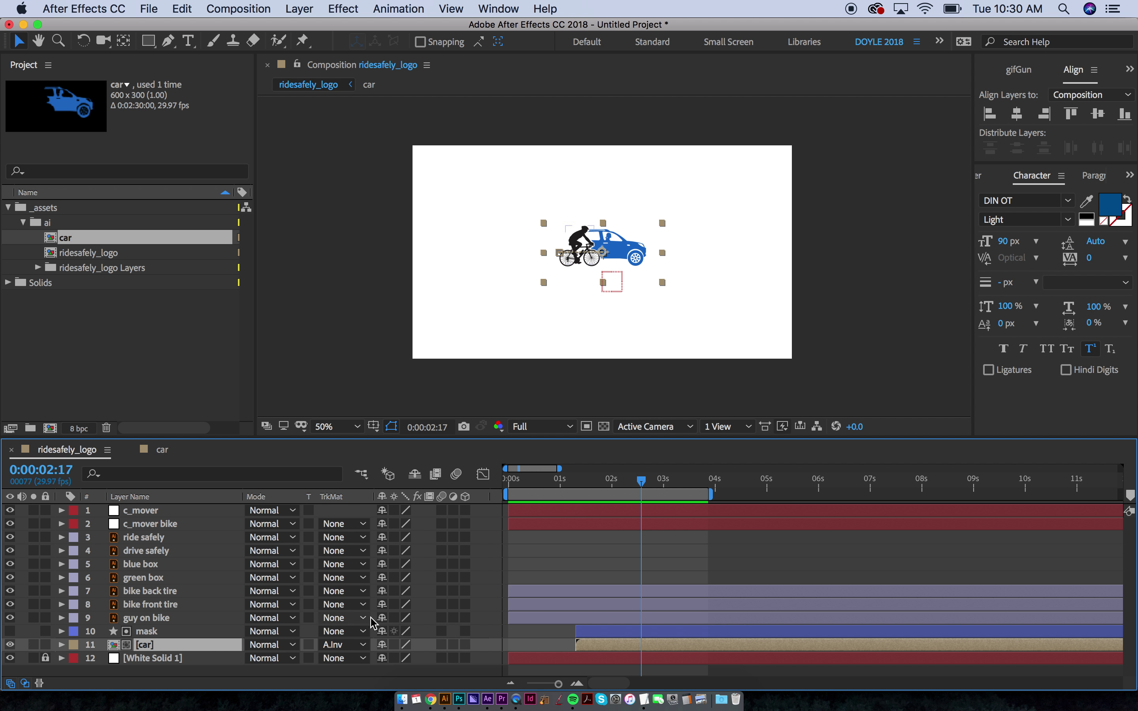
{"action": "key", "text": "shift+F4"}
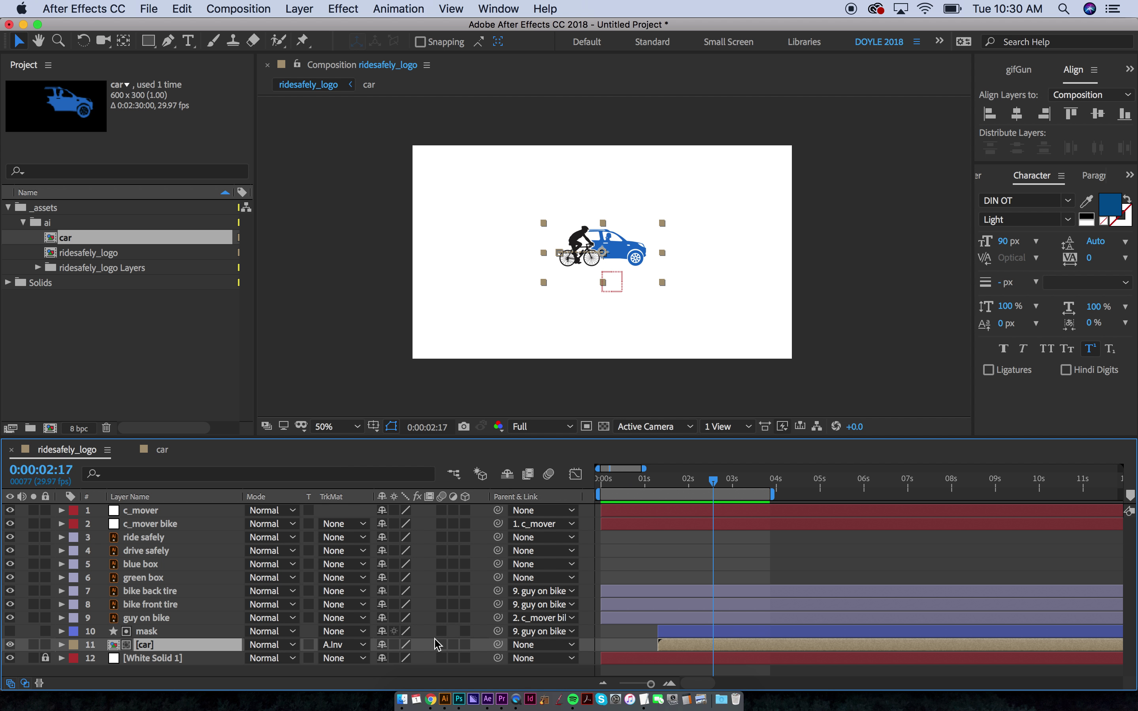
{"action": "left_click_drag", "start_coordinate": [498, 645], "coordinate": [175, 514]}
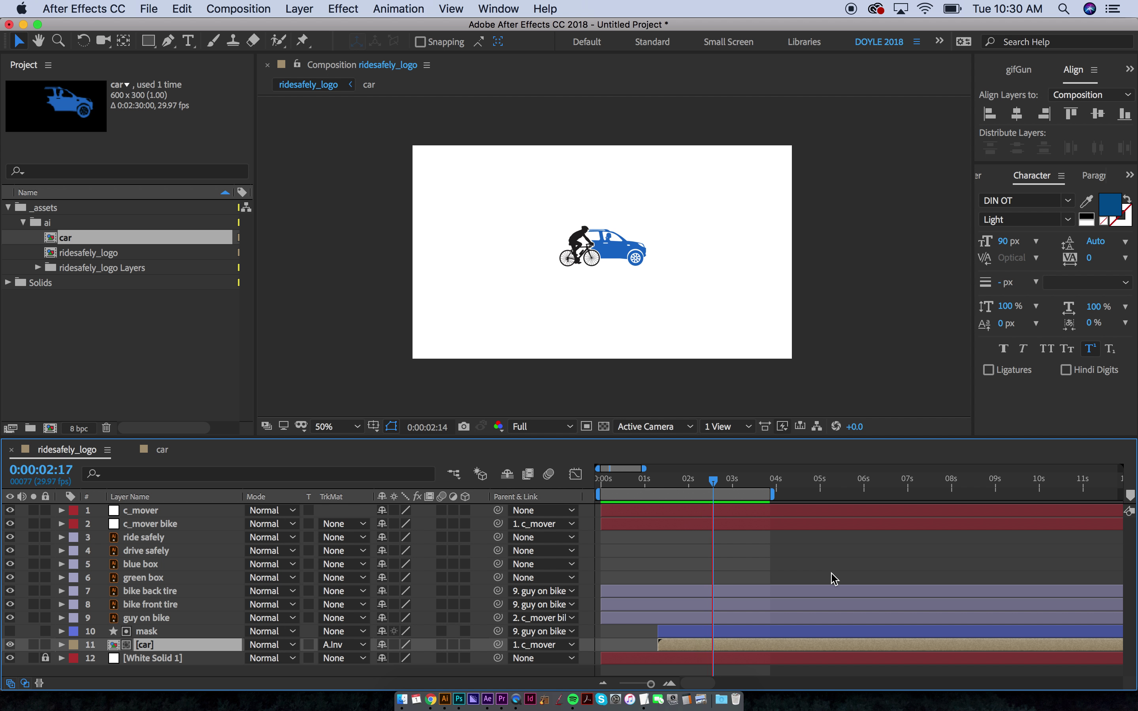
{"action": "key", "text": "space"}
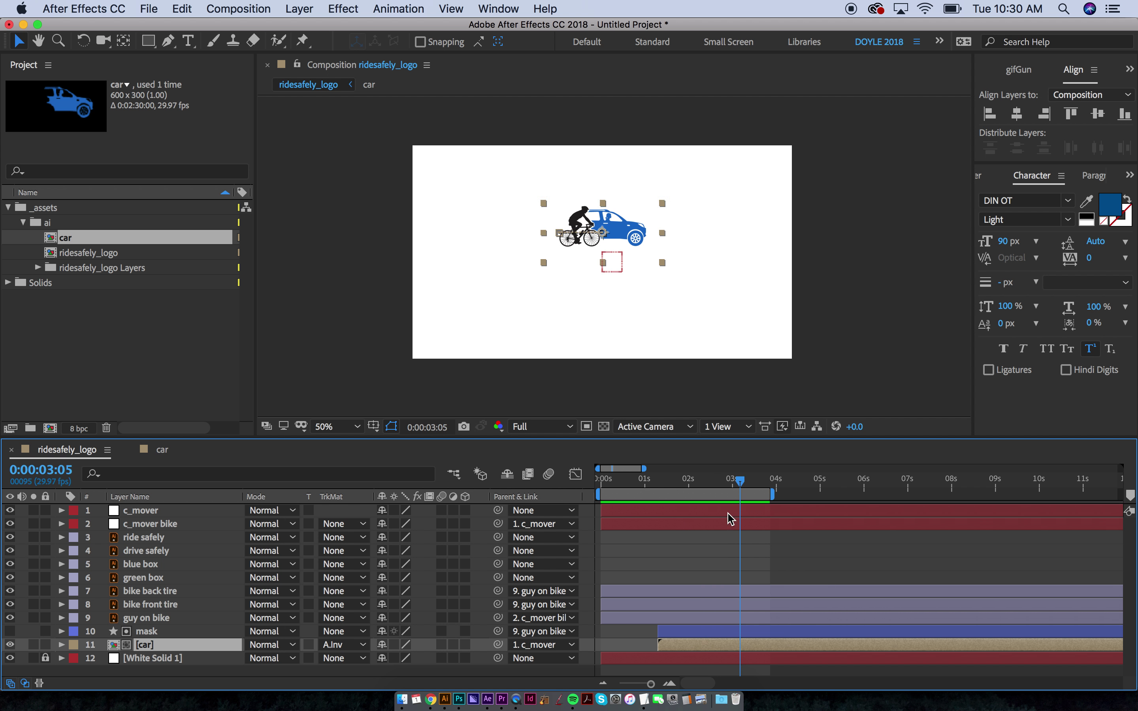
Step: Apply Easy Ease to both c_mover Position keyframes using the speed graph
{"action": "left_click", "coordinate": [729, 514]}
{"action": "key", "text": "p"}
{"action": "key", "text": "j"}
{"action": "left_click_drag", "start_coordinate": [705, 518], "coordinate": [774, 540]}
{"action": "key", "text": "shift+F4"}
{"action": "key", "text": "shift+F3"}
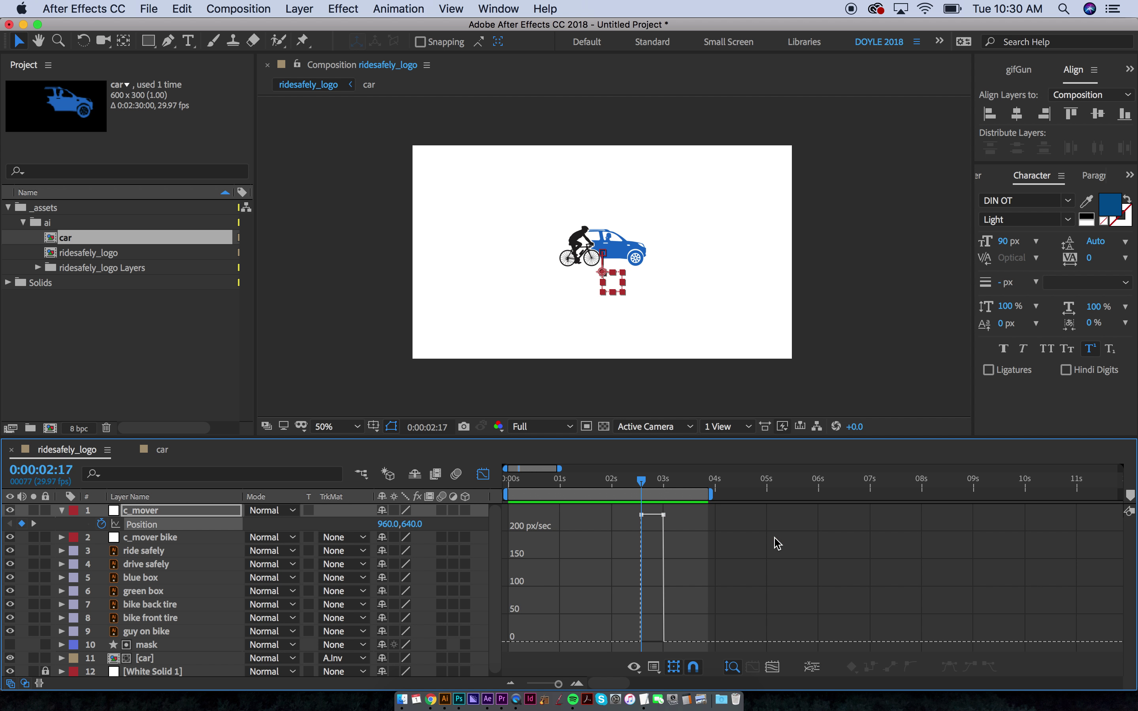
{"action": "left_click_drag", "start_coordinate": [677, 529], "coordinate": [635, 508]}
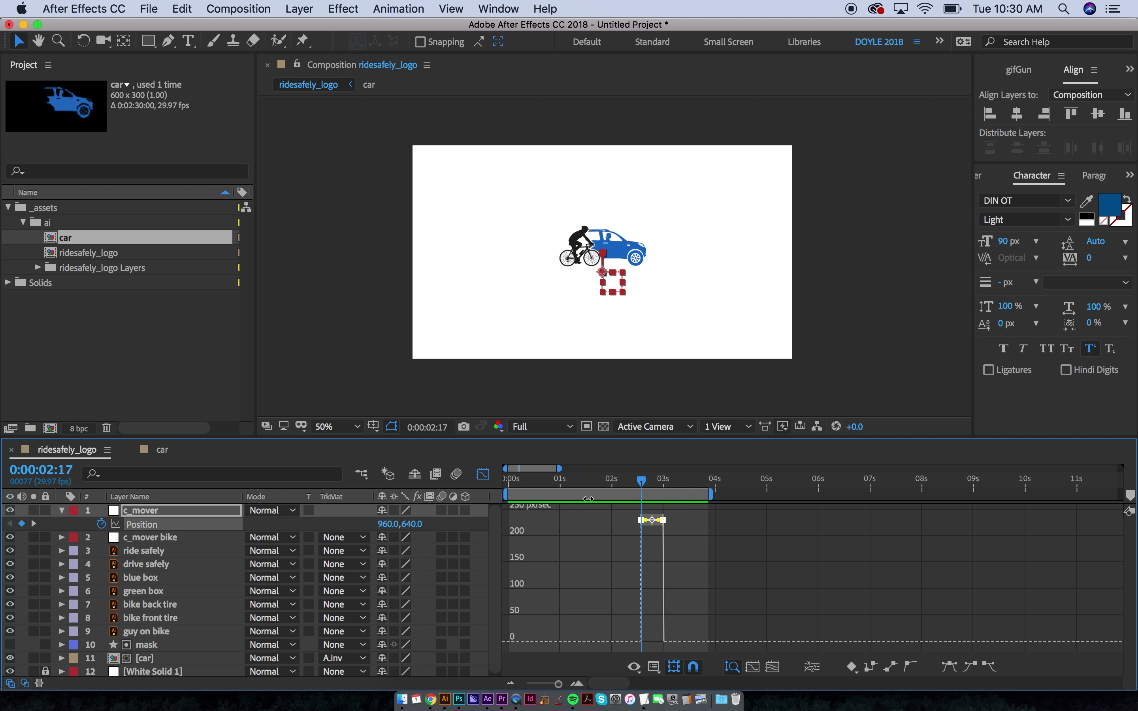
{"action": "left_click", "coordinate": [948, 664]}
{"action": "key", "text": "="}
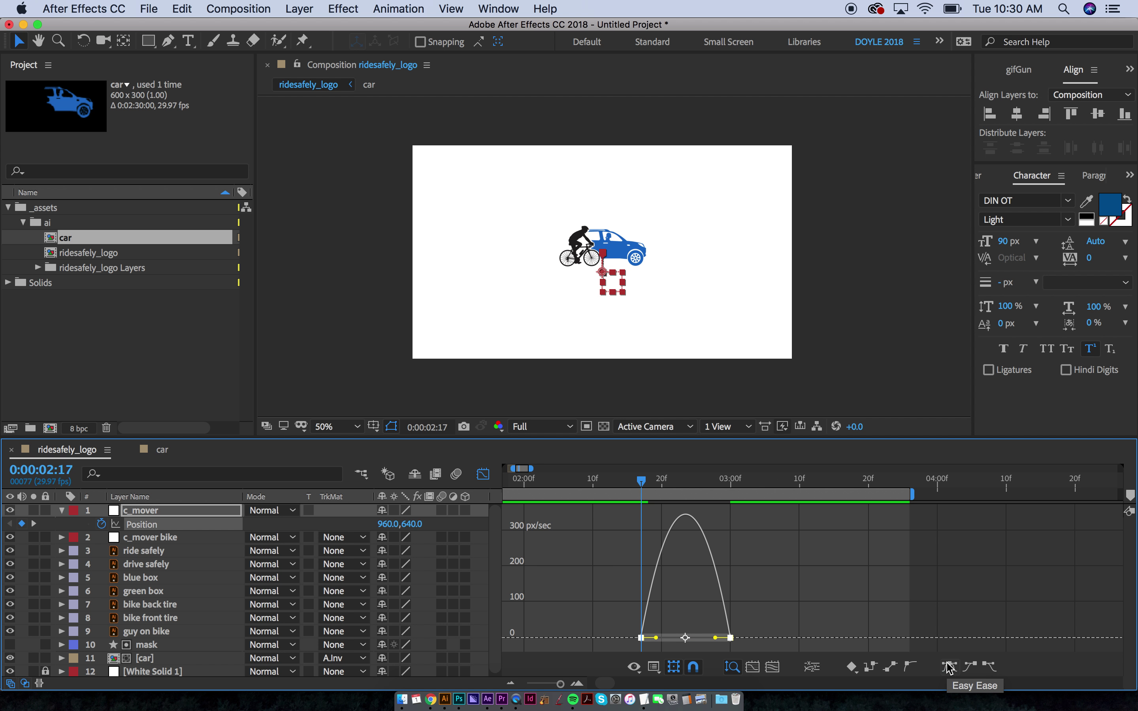
Step: Lengthen the ease into the ending c_mover Position keyframe on the speed graph, preview the motion and close the graph
{"action": "mouse_move", "coordinate": [715, 638]}
{"action": "left_mouse_down"}
{"action": "mouse_move", "coordinate": [682, 637]}
{"action": "mouse_move", "coordinate": [703, 638]}
{"action": "left_mouse_up"}
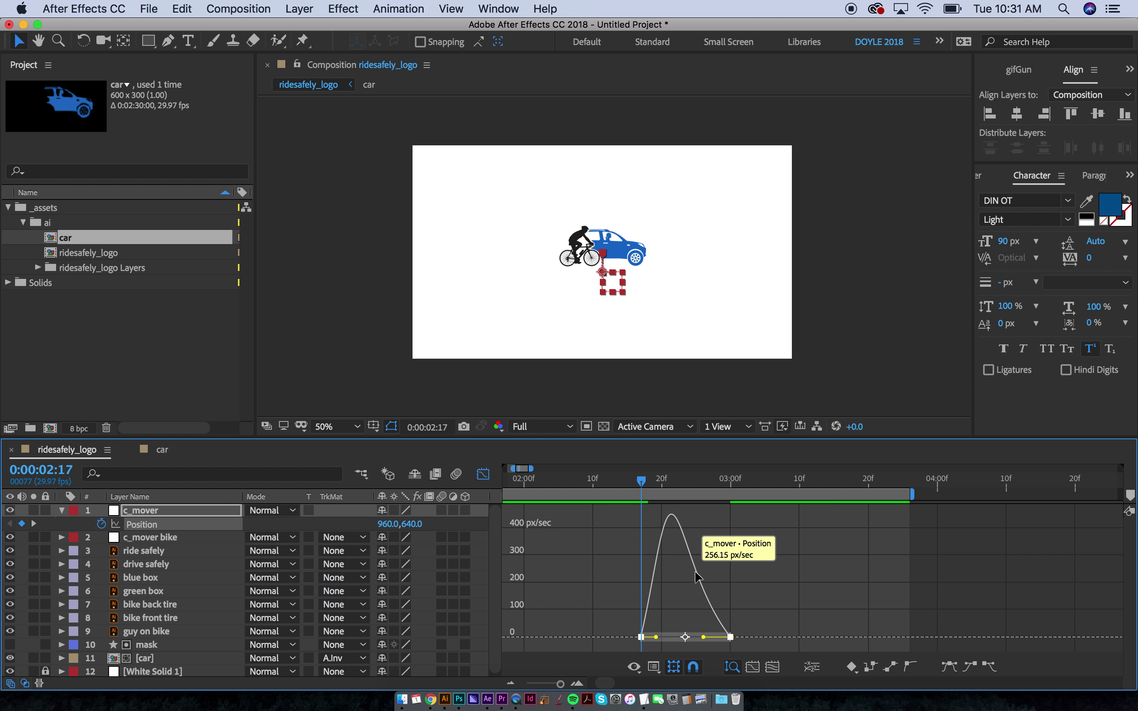
{"action": "key", "text": "space"}
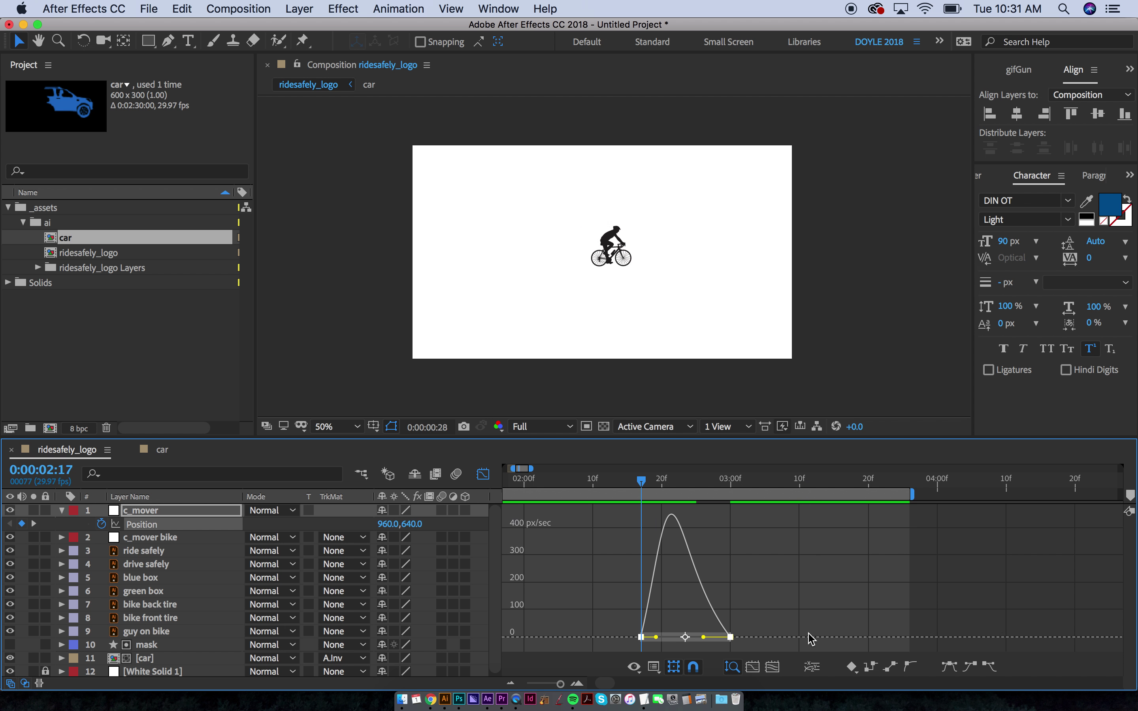
{"action": "key", "text": "shift+F3"}
Step: Move the ending c_mover Position keyframe to 0:00:03:04, extend the work area to about 6 seconds and preview
{"action": "scroll", "coordinate": [912, 565], "scroll_direction": "right", "scroll_amount": 5}
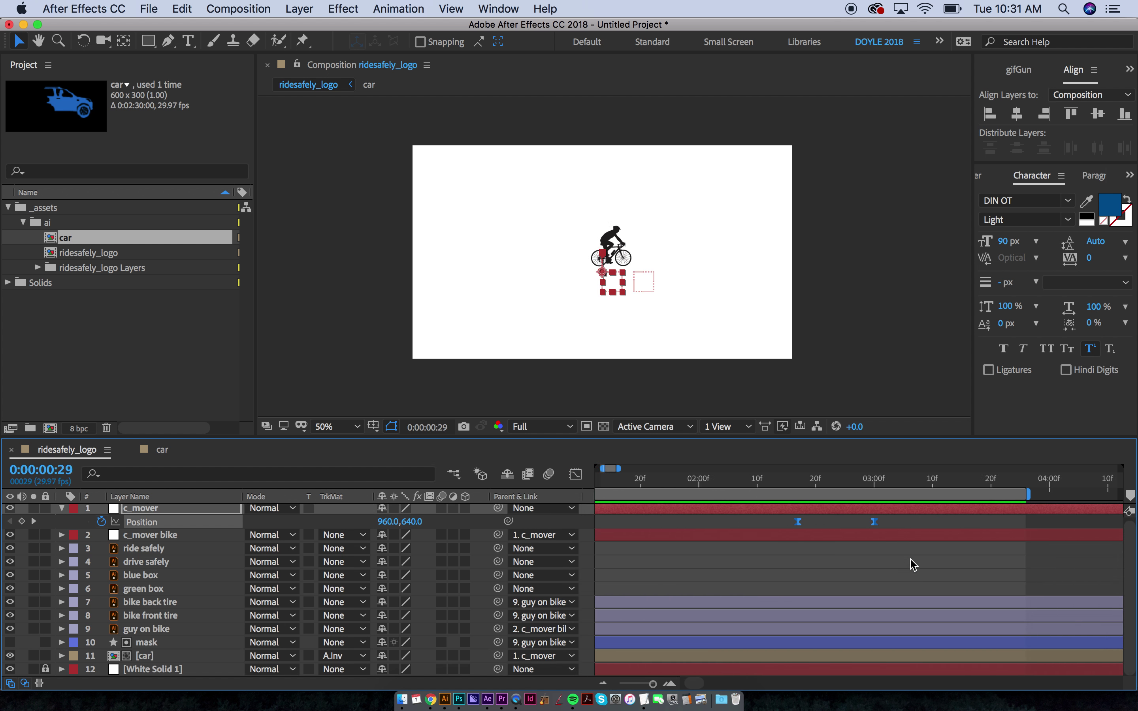
{"action": "left_click_drag", "start_coordinate": [889, 522], "coordinate": [896, 522]}
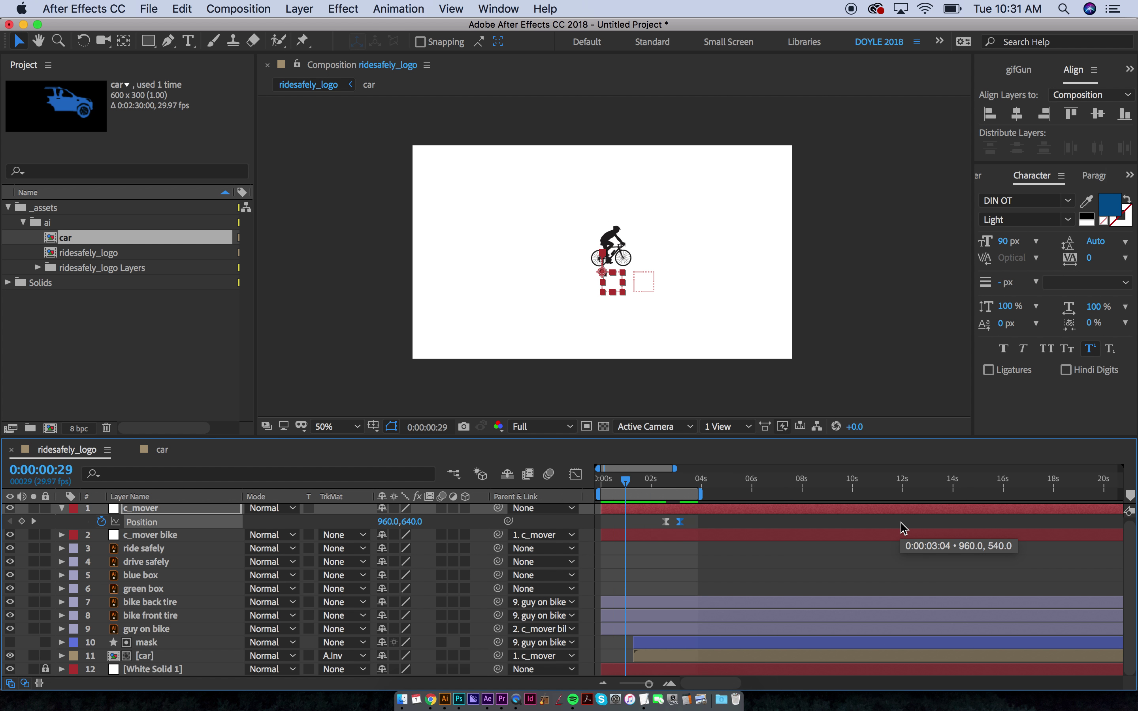
{"action": "scroll", "coordinate": [901, 528], "scroll_direction": "down", "scroll_amount": 5}
{"action": "left_click", "coordinate": [678, 494]}
{"action": "left_click_drag", "start_coordinate": [681, 495], "coordinate": [687, 494]}
{"action": "key", "text": "space"}
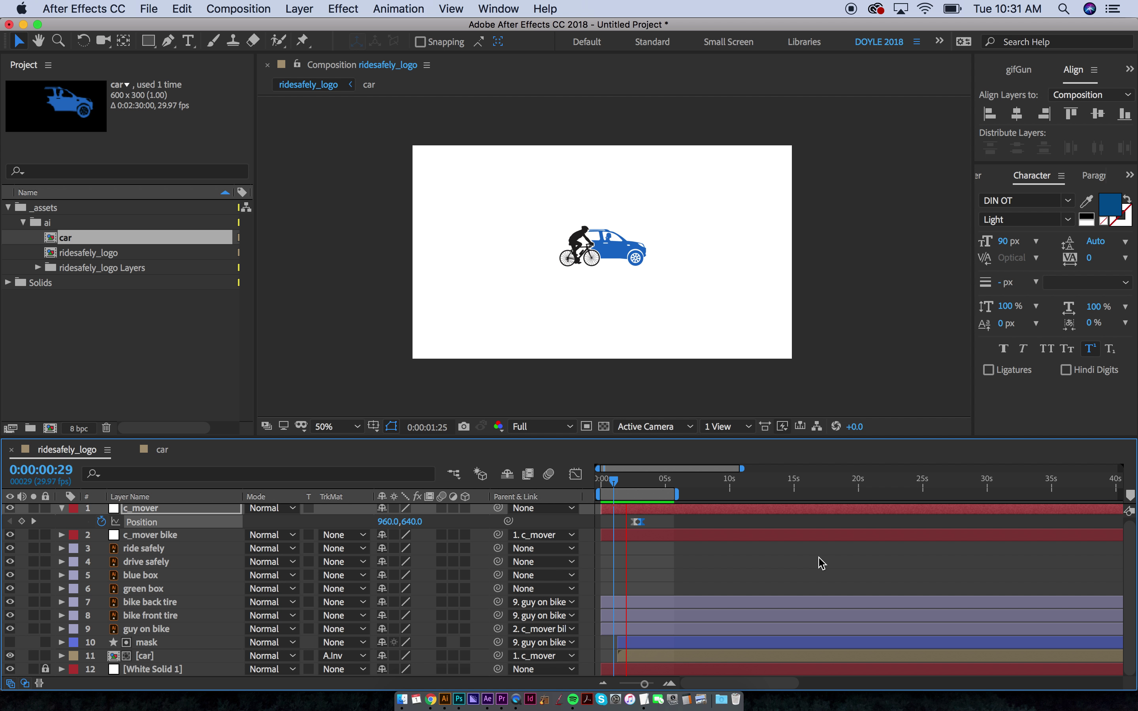
Step: Make the ride safely, drive safely, blue box and green box layers start at 0:00:02:17
{"action": "left_click_drag", "start_coordinate": [645, 487], "coordinate": [634, 487]}
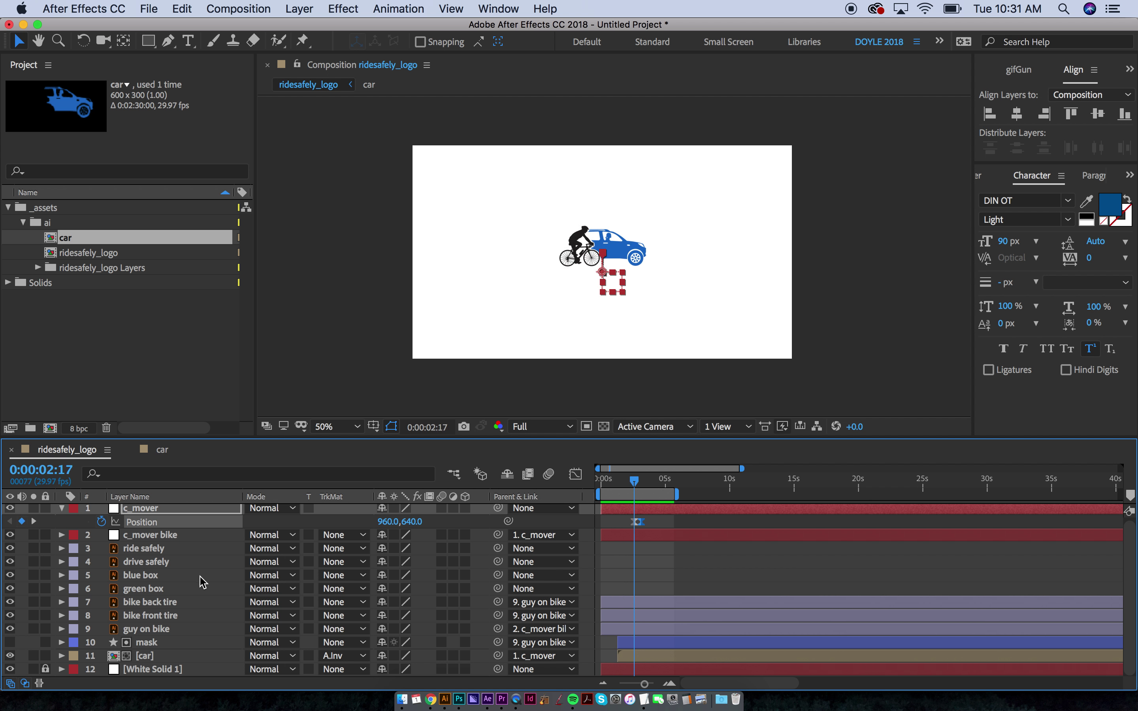
{"action": "left_click", "coordinate": [168, 592]}
{"action": "left_click", "coordinate": [161, 550], "text": "shift"}
{"action": "key", "text": "bracketleft"}
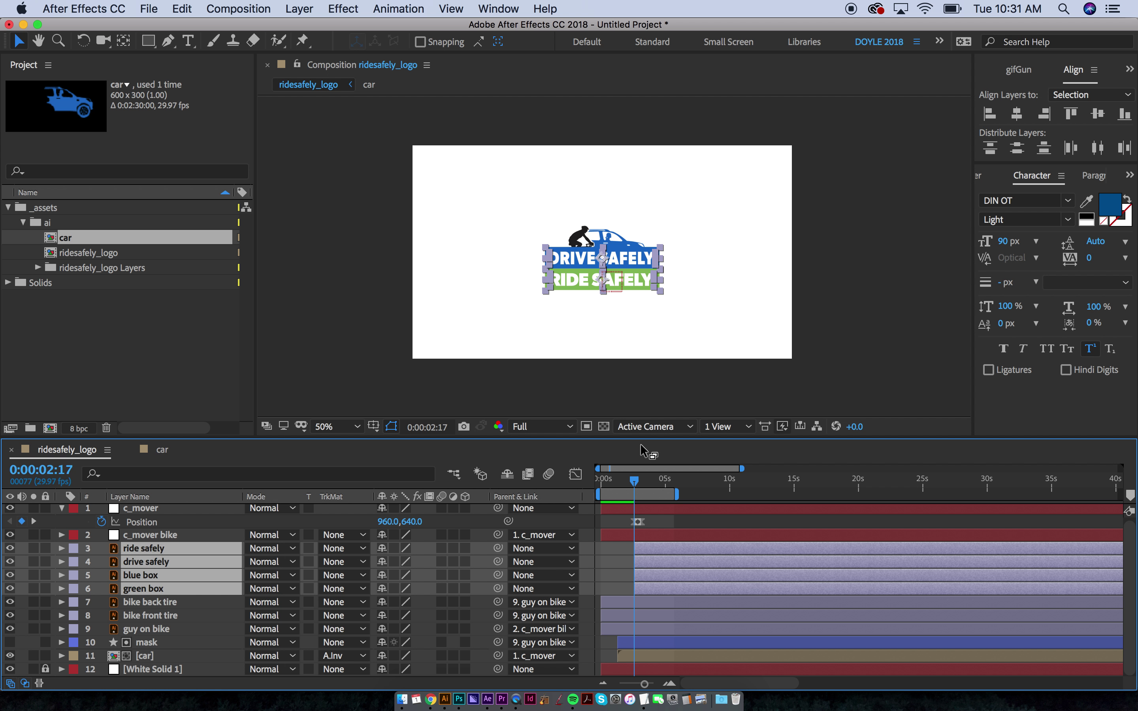
Step: Scrub to 0:00:03:09 to check the assembled logo after the upward move, and deselect all layers
{"action": "key", "text": "equal"}
{"action": "key", "text": "equal"}
{"action": "left_click_drag", "start_coordinate": [635, 479], "coordinate": [673, 485]}
{"action": "key", "text": "equal"}
{"action": "key", "text": "equal"}
{"action": "scroll", "coordinate": [677, 484], "scroll_direction": "left", "scroll_amount": 3}
{"action": "key", "text": "F2"}
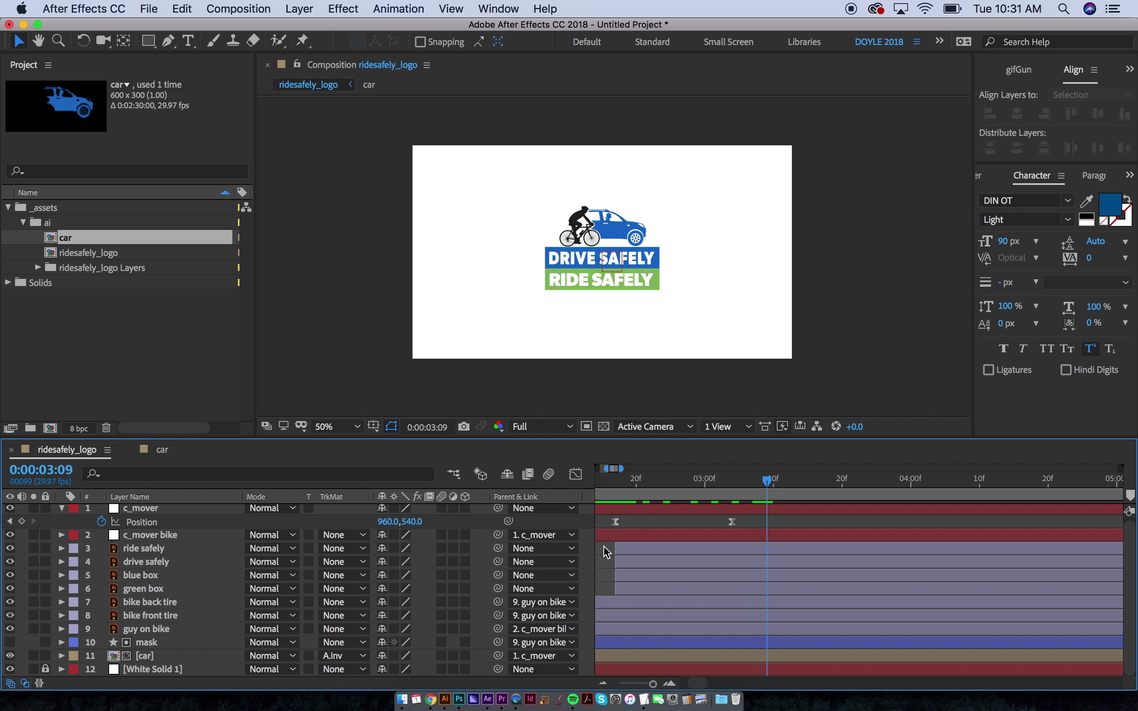
Step: Duplicate the blue box and green box layers and select only the blue box copy
{"action": "left_click", "coordinate": [162, 551]}
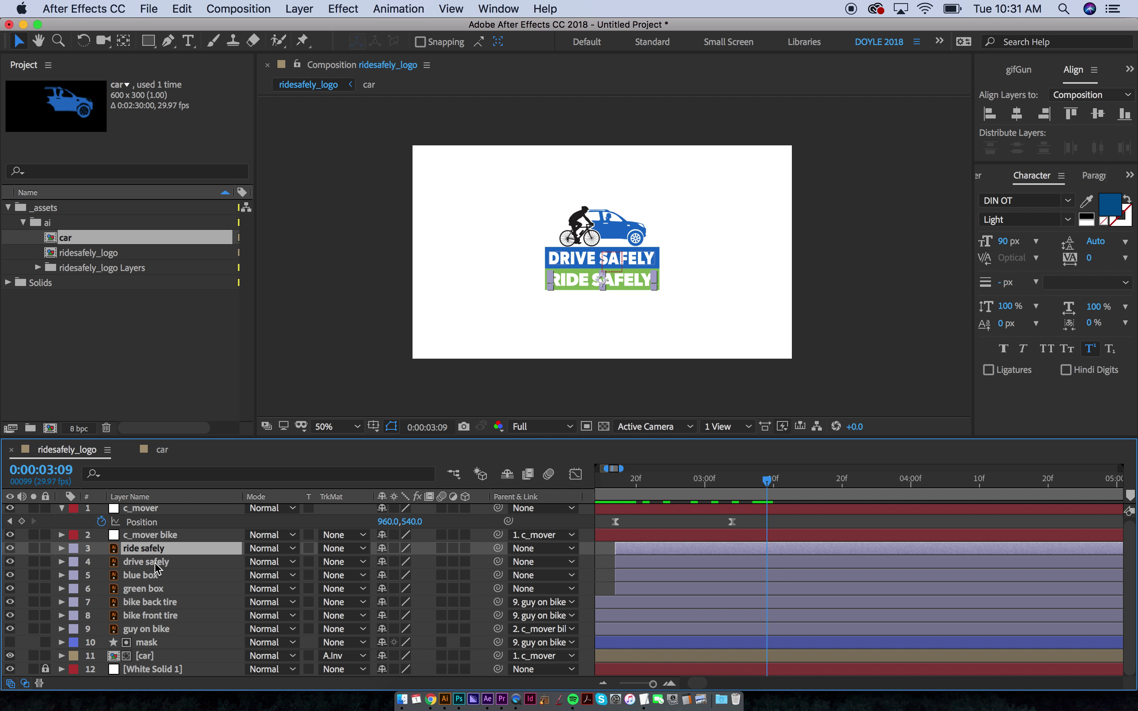
{"action": "left_click", "coordinate": [157, 564]}
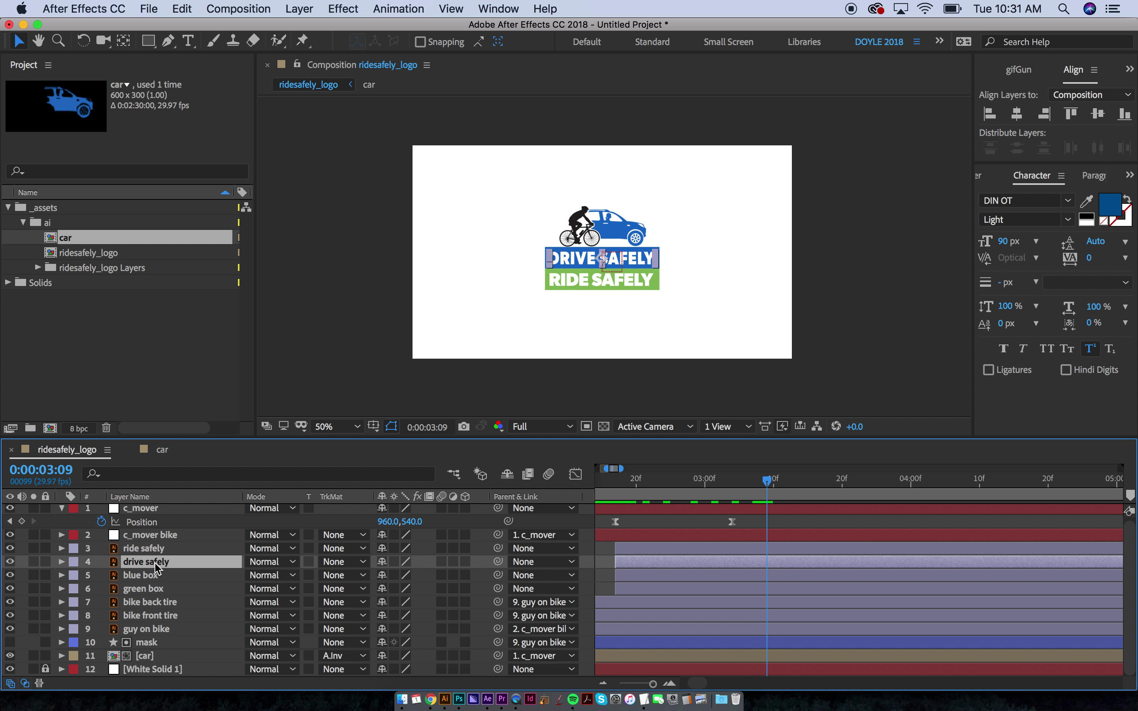
{"action": "left_click", "coordinate": [148, 590]}
{"action": "left_click", "coordinate": [147, 605]}
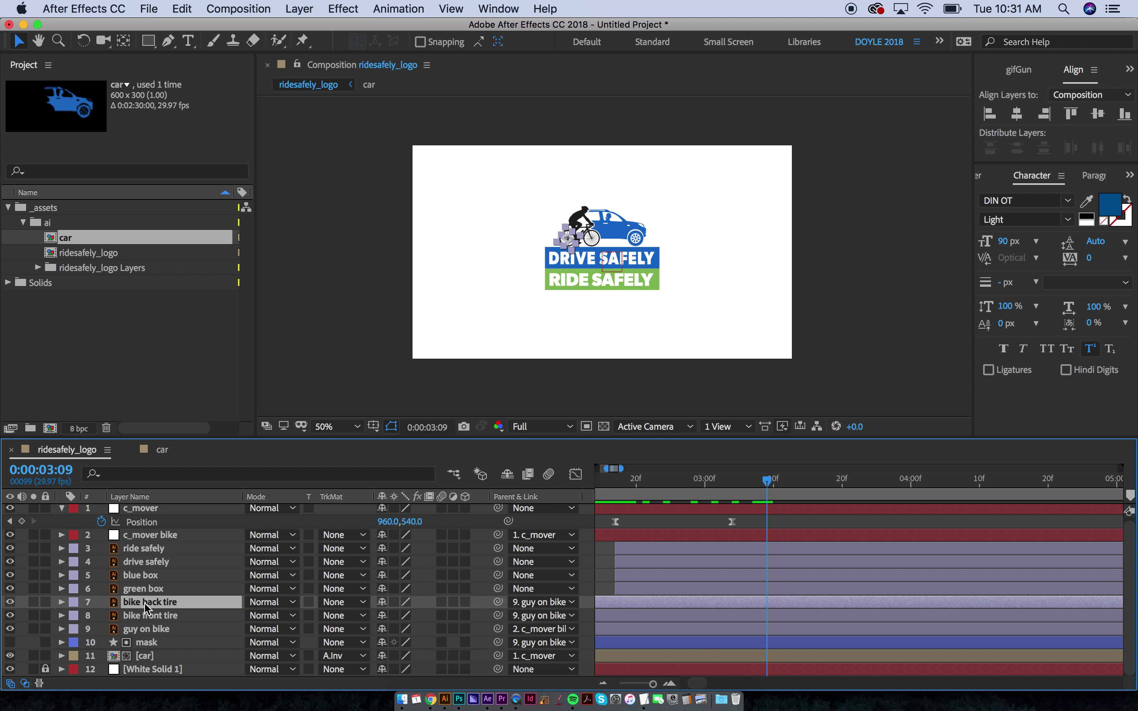
{"action": "left_click", "coordinate": [146, 590]}
{"action": "left_click", "coordinate": [148, 576], "text": "shift"}
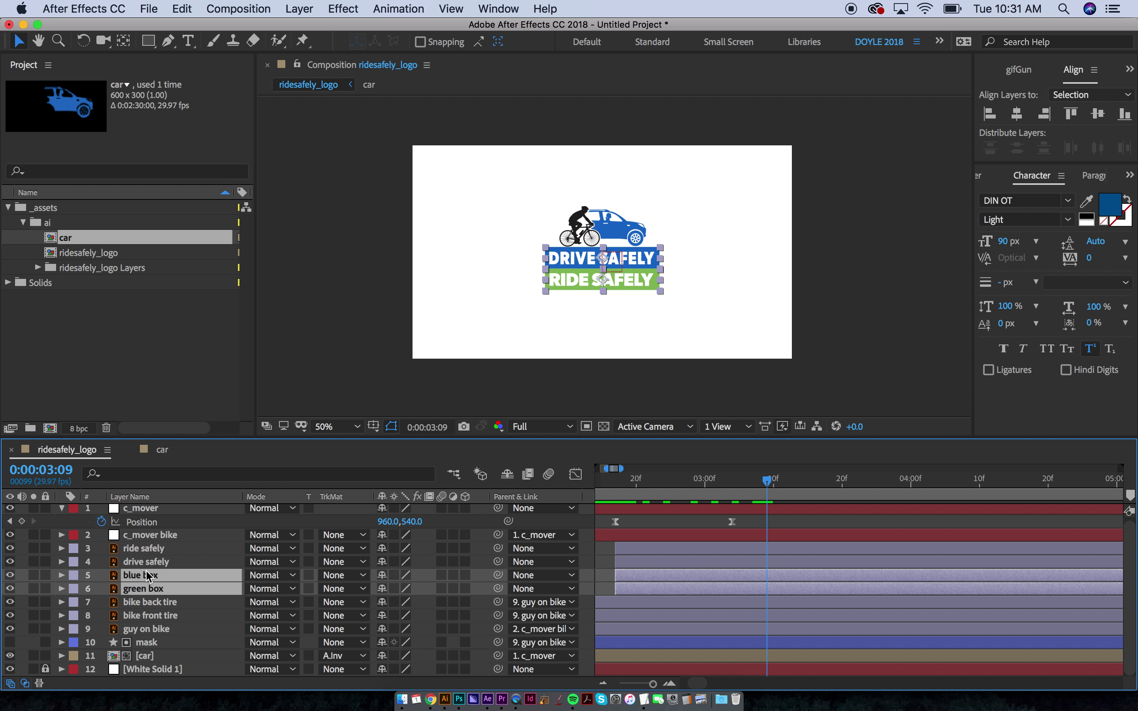
{"action": "key", "text": "super+d"}
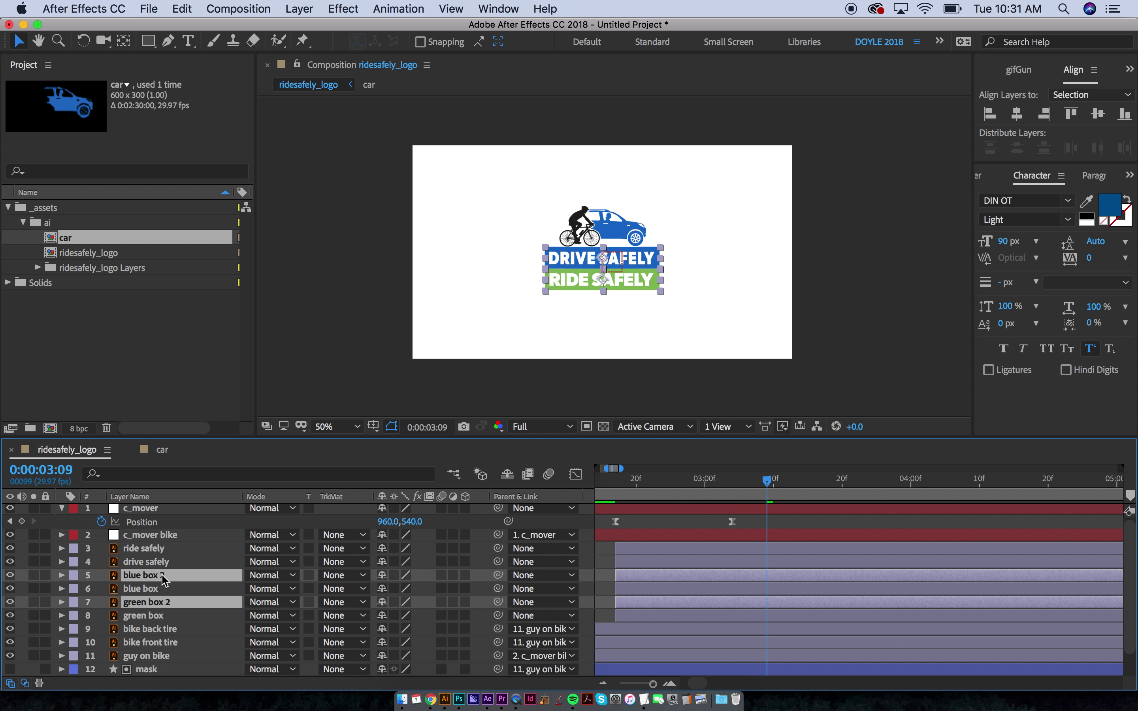
{"action": "left_click", "coordinate": [146, 576]}
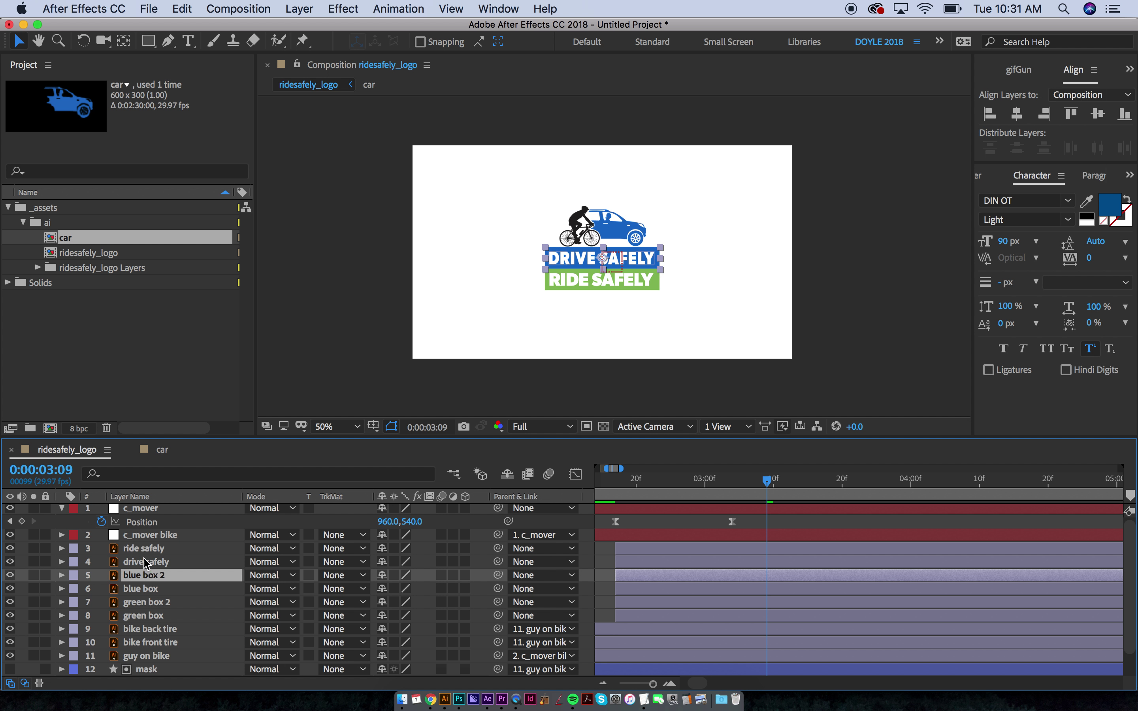
Step: Move the blue box copy directly above the drive safely layer and rename it "masker drive"
{"action": "left_click_drag", "start_coordinate": [141, 575], "coordinate": [139, 561]}
{"action": "key", "text": "Return"}
{"action": "type", "text": "ma"}
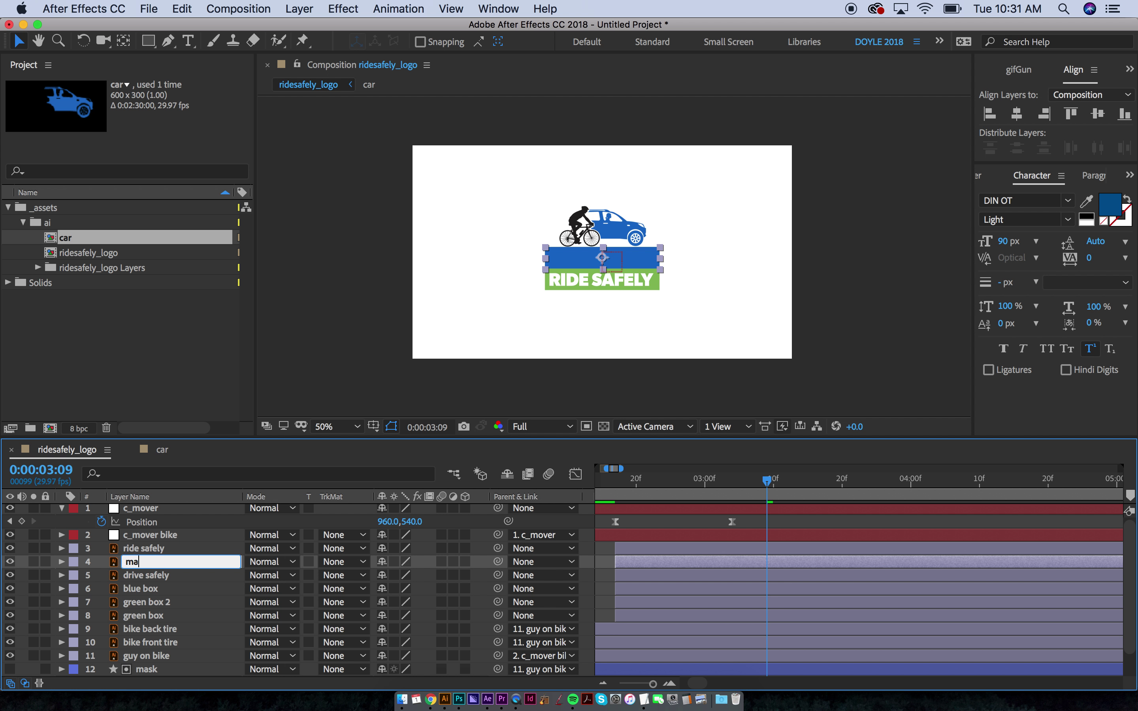
{"action": "type", "text": "sker drive"}
{"action": "key", "text": "Return"}
Step: Rename the green box copy "masker ride" and move it directly above the ride safely layer
{"action": "left_click", "coordinate": [141, 590]}
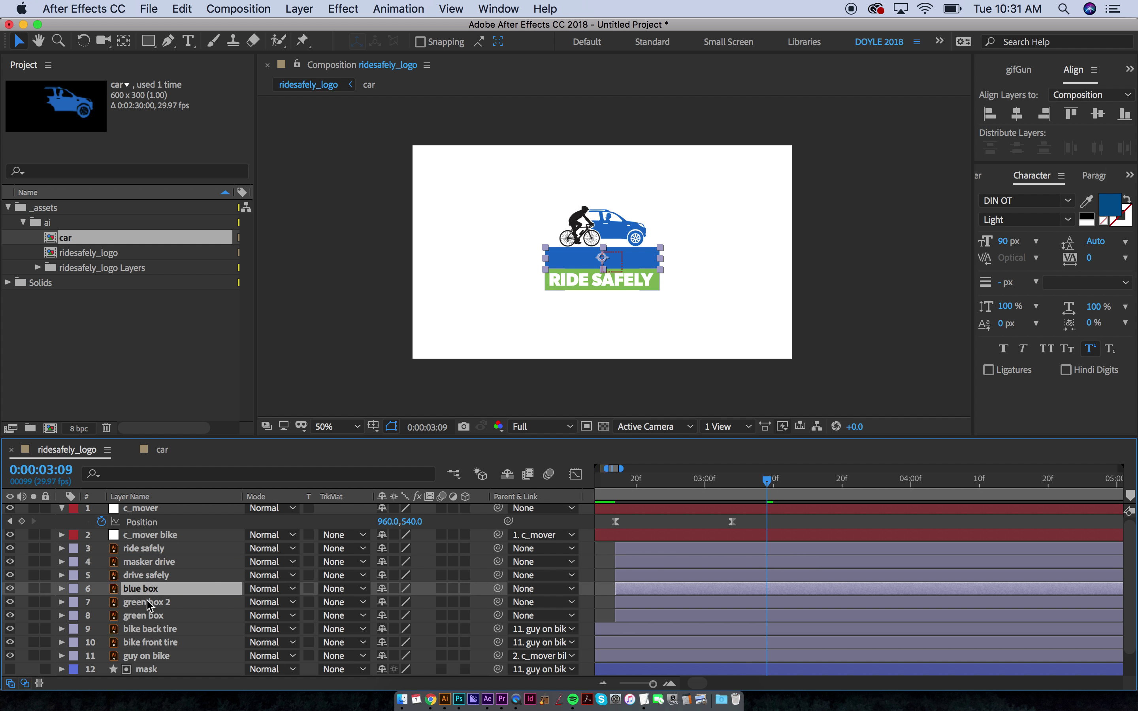
{"action": "left_click", "coordinate": [148, 603]}
{"action": "key", "text": "Return"}
{"action": "type", "text": "mask"}
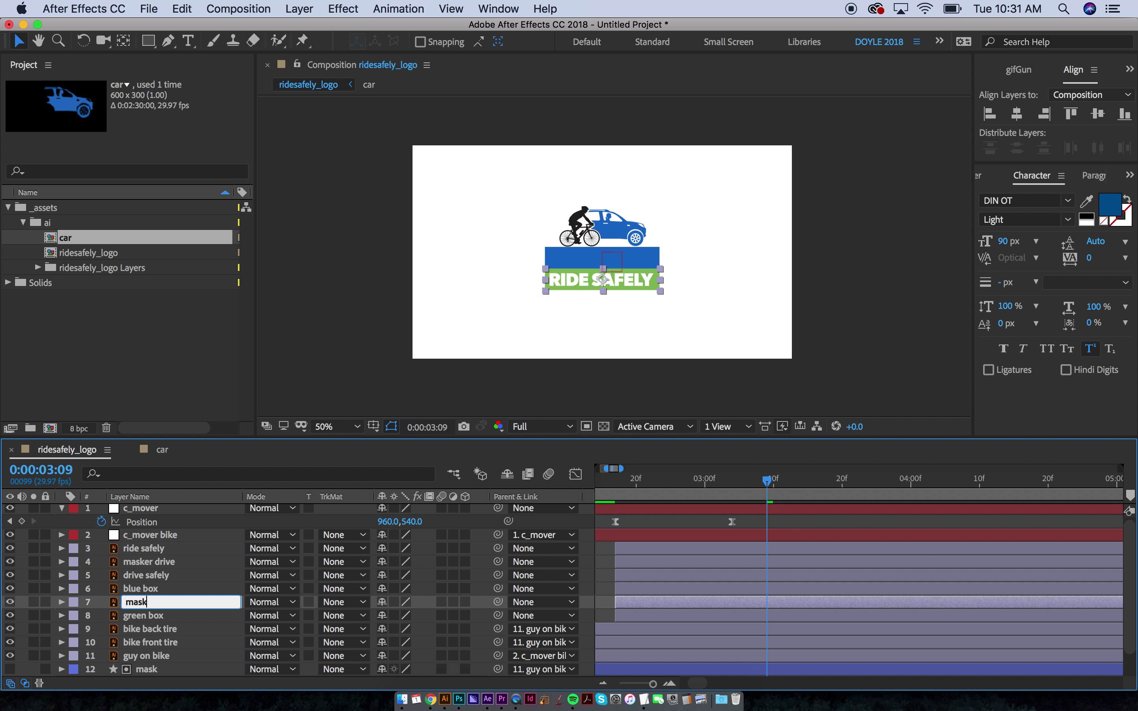
{"action": "type", "text": "er ride"}
{"action": "key", "text": "Return"}
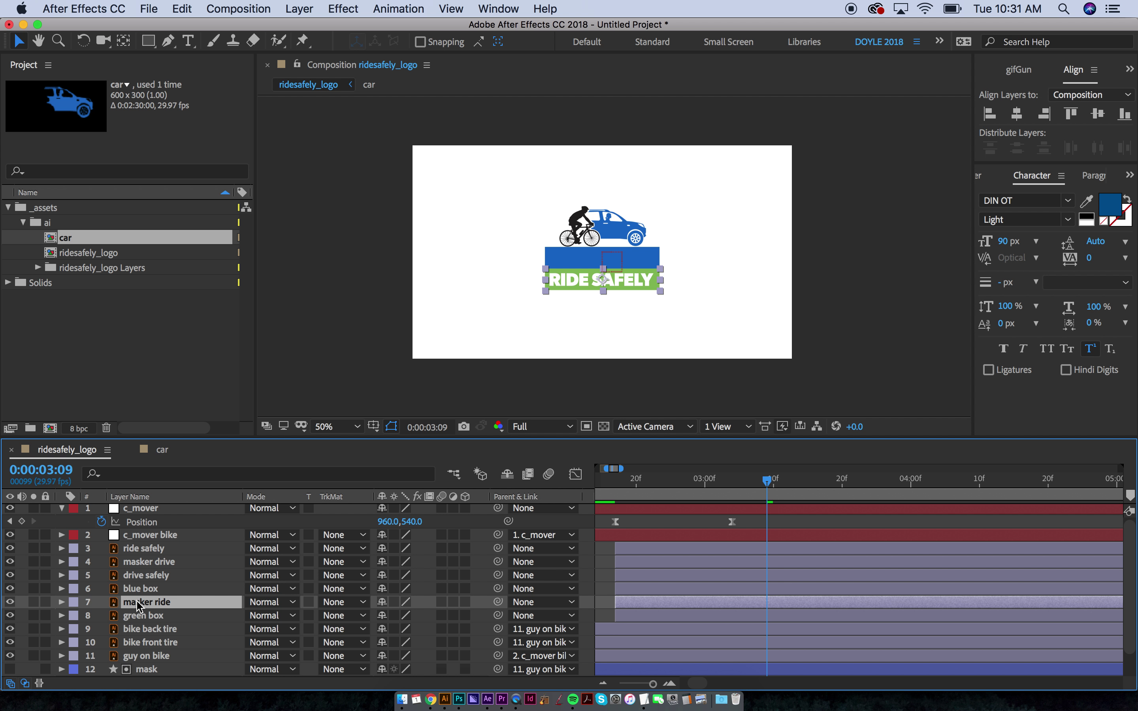
{"action": "left_click_drag", "start_coordinate": [136, 598], "coordinate": [141, 548]}
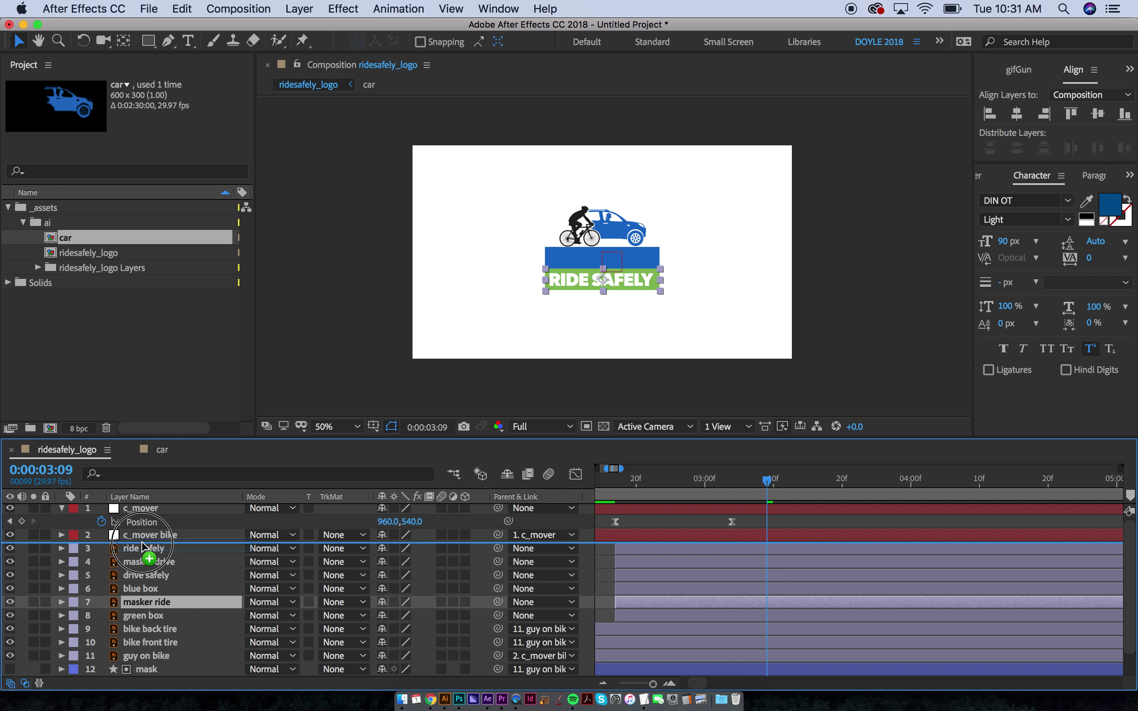
Step: Give the masker ride and masker drive layers a red label colour
{"action": "left_click", "coordinate": [136, 576], "text": "super"}
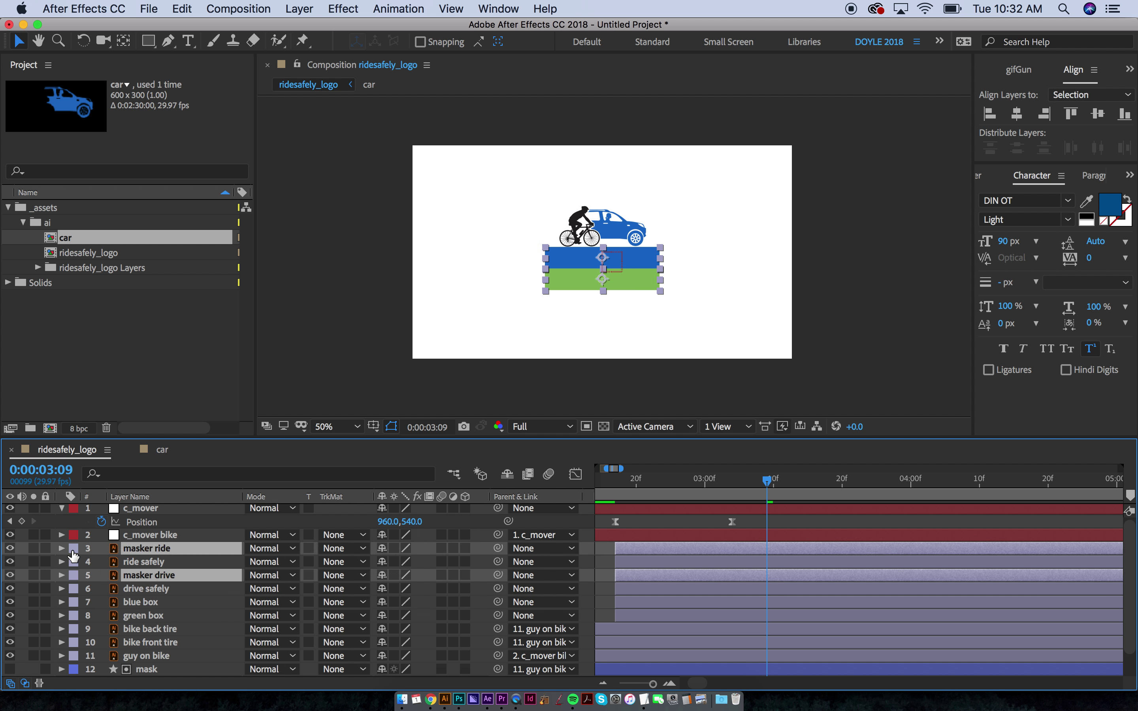
{"action": "left_click", "coordinate": [73, 550]}
{"action": "left_click", "coordinate": [94, 452]}
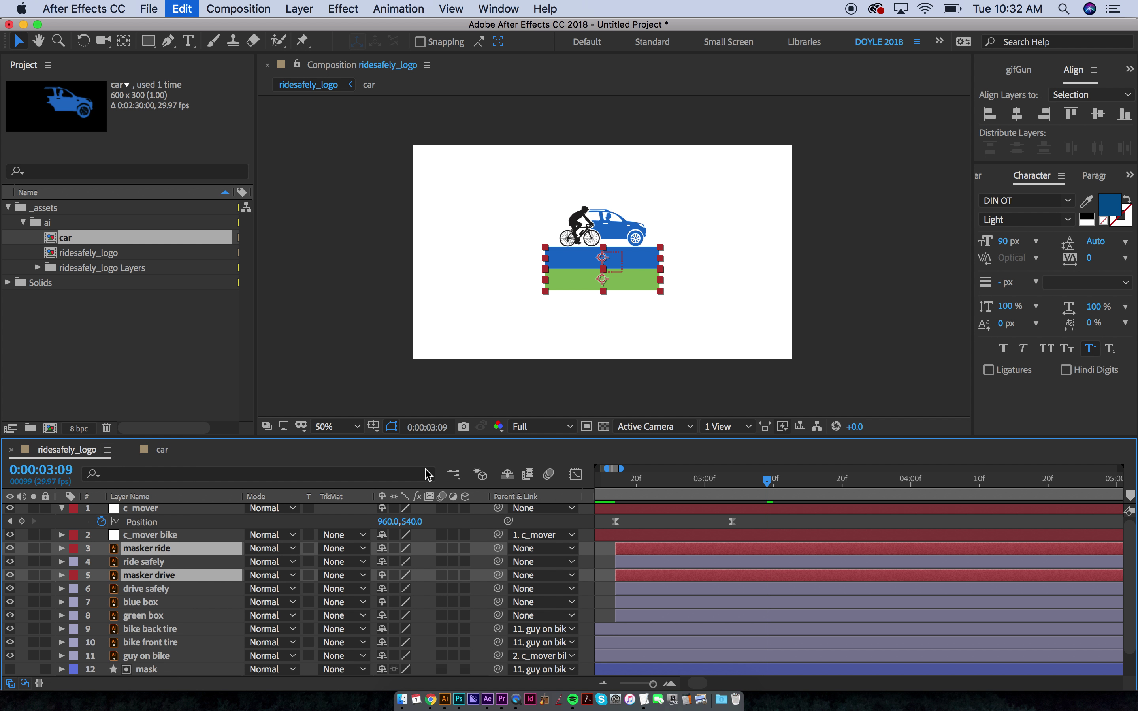
Step: Set the ride safely and drive safely layers to Alpha Matte, using the masker layer directly above each
{"action": "left_click", "coordinate": [141, 563]}
{"action": "left_click", "coordinate": [146, 590], "text": "super"}
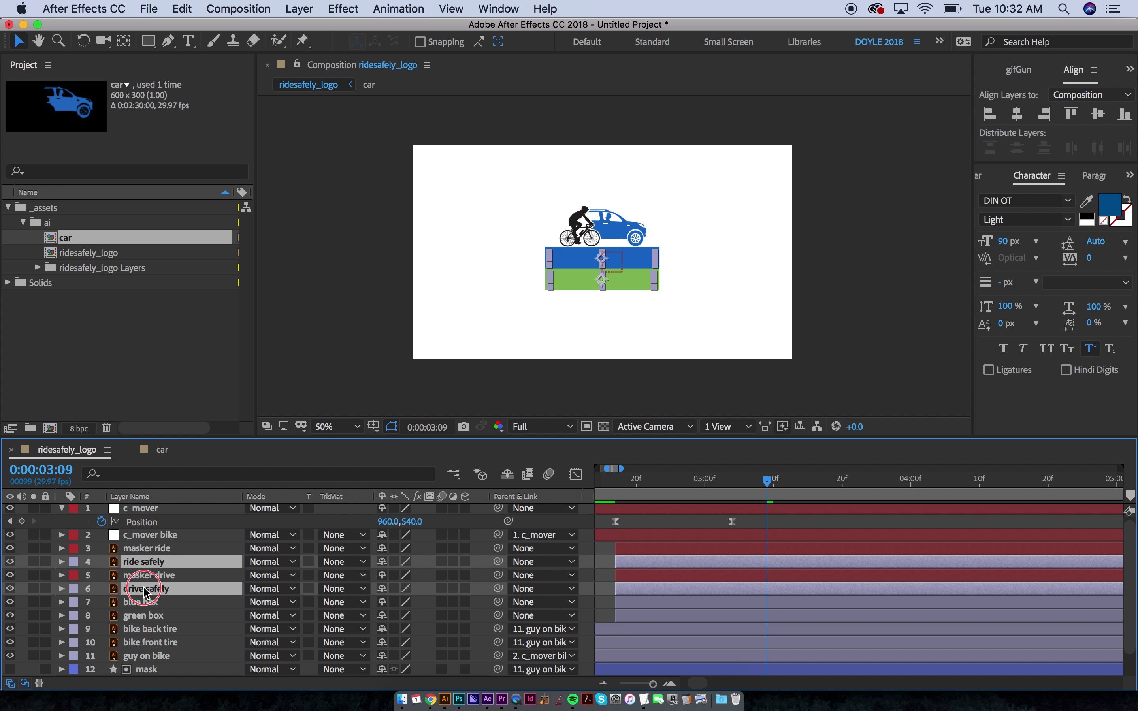
{"action": "left_click", "coordinate": [341, 589]}
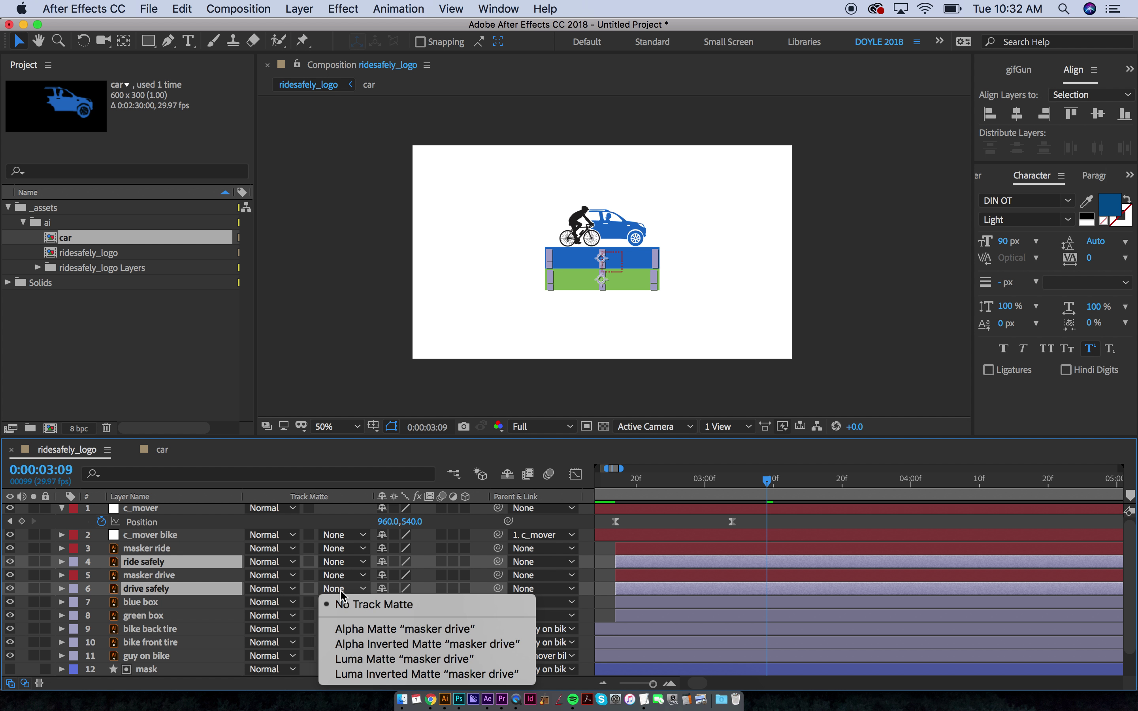
{"action": "left_click", "coordinate": [376, 629]}
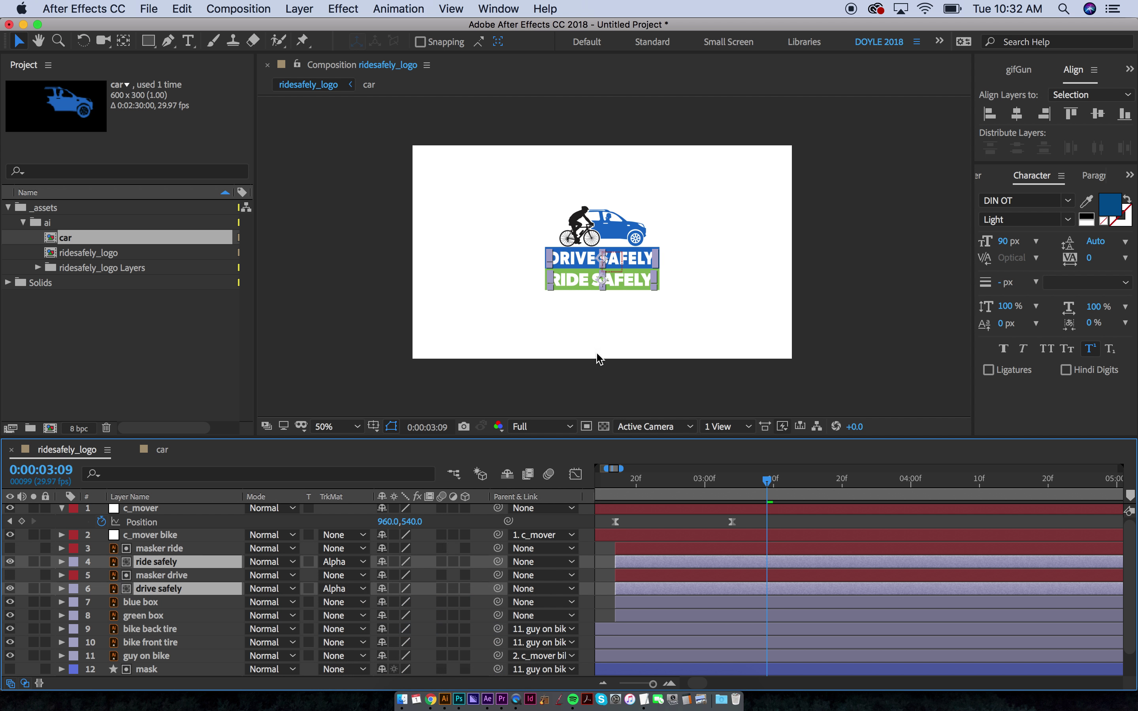
{"action": "left_click", "coordinate": [163, 563]}
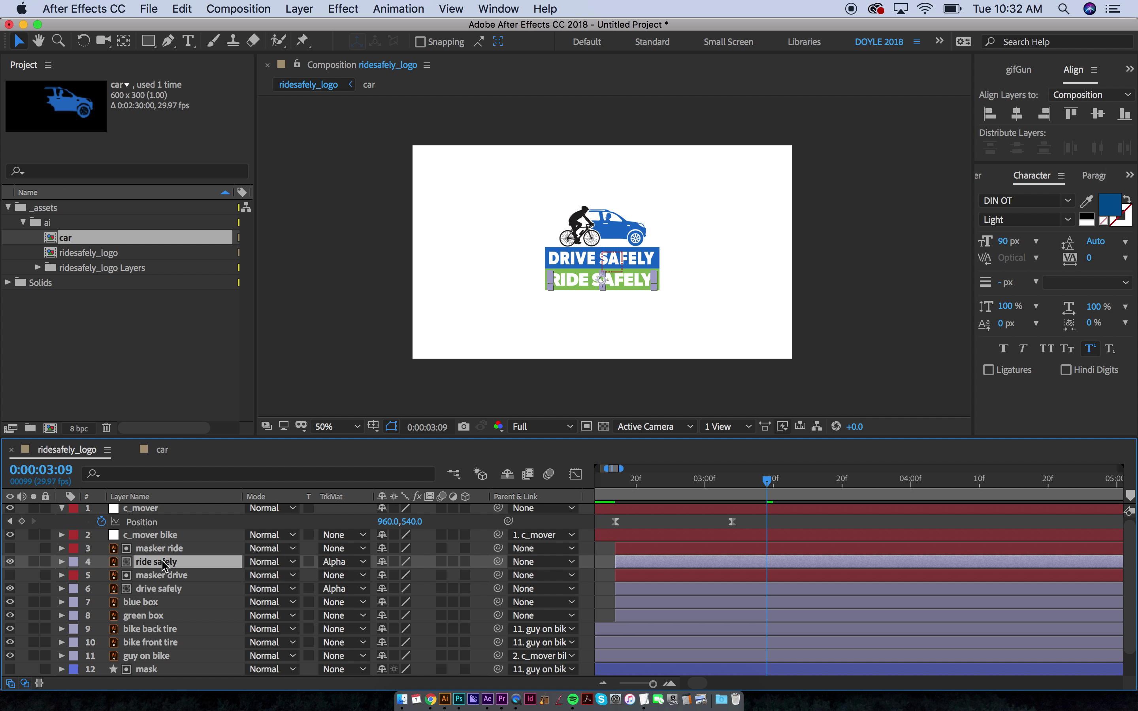
{"action": "key", "text": "p"}
{"action": "mouse_move", "coordinate": [400, 576]}
{"action": "left_mouse_down"}
{"action": "mouse_move", "coordinate": [352, 579]}
{"action": "mouse_move", "coordinate": [468, 585]}
{"action": "mouse_move", "coordinate": [369, 595]}
{"action": "mouse_move", "coordinate": [432, 592]}
{"action": "mouse_move", "coordinate": [414, 591]}
{"action": "left_mouse_up"}
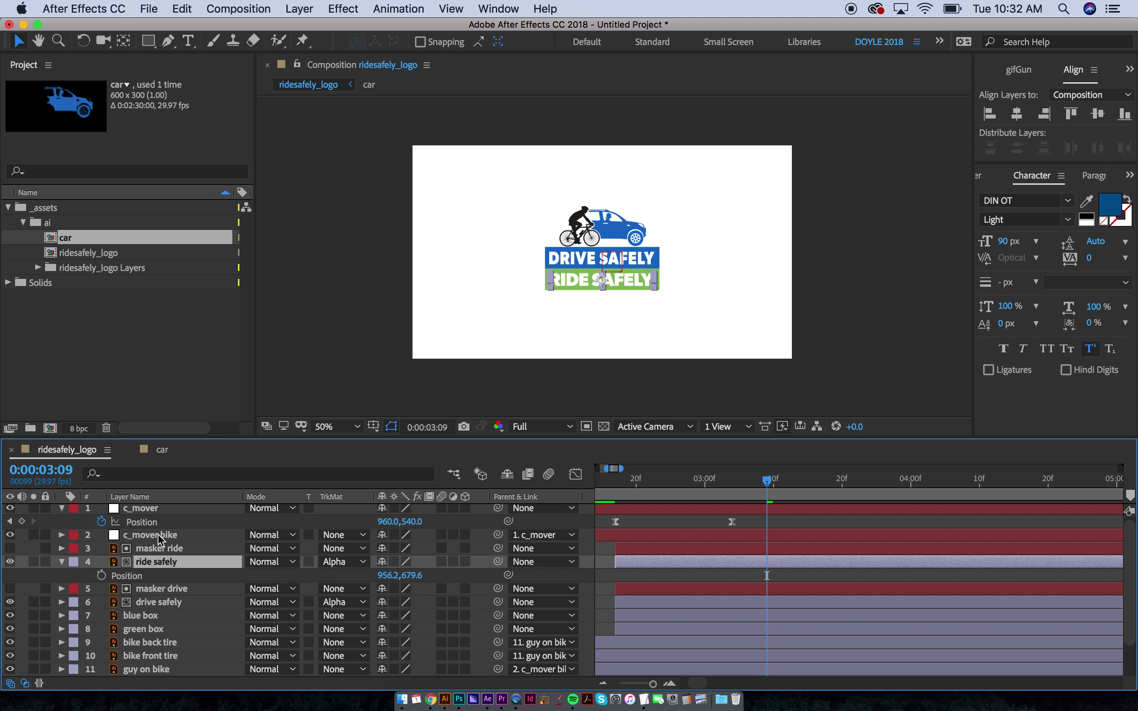
{"action": "key", "text": "p"}
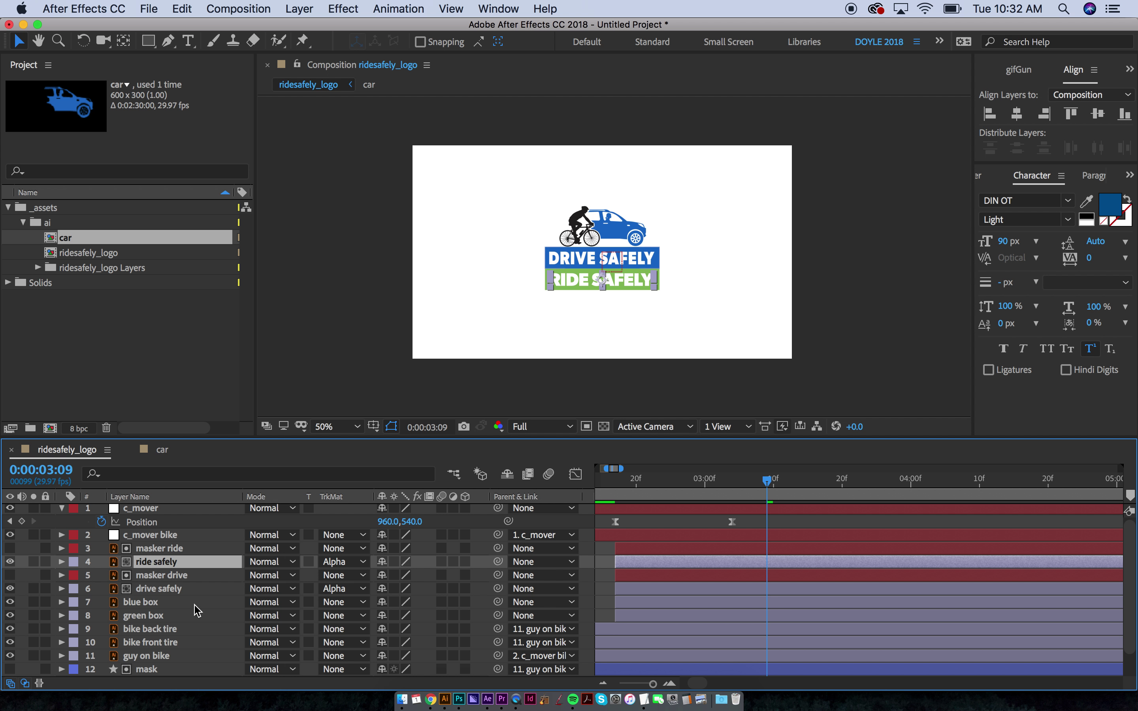
Step: Move the masker drive, drive safely and blue box layers together above masker ride in the layer stack
{"action": "left_click", "coordinate": [144, 603]}
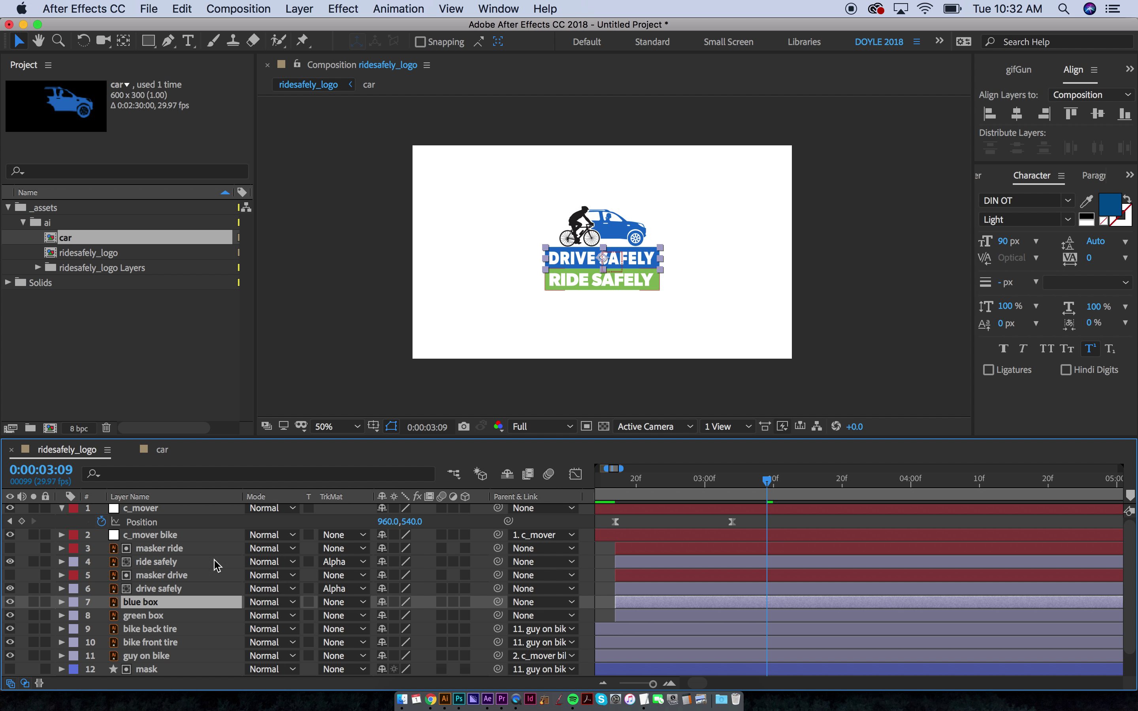
{"action": "left_click", "coordinate": [153, 575], "text": "shift"}
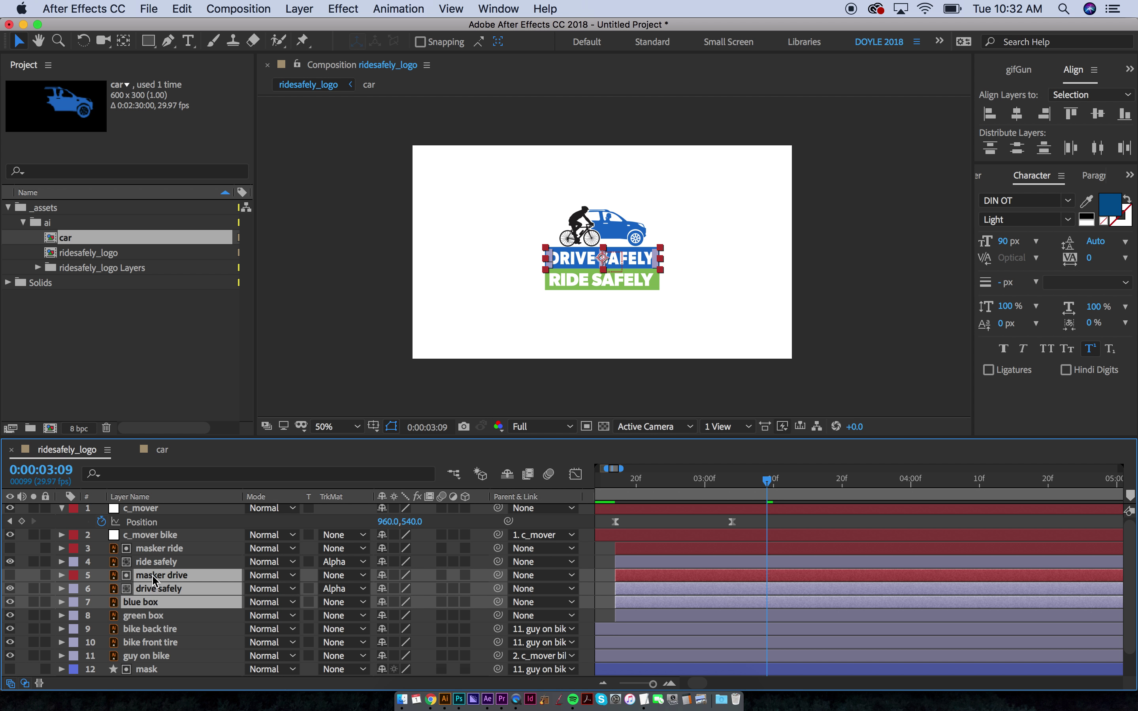
{"action": "left_click_drag", "start_coordinate": [154, 581], "coordinate": [154, 553]}
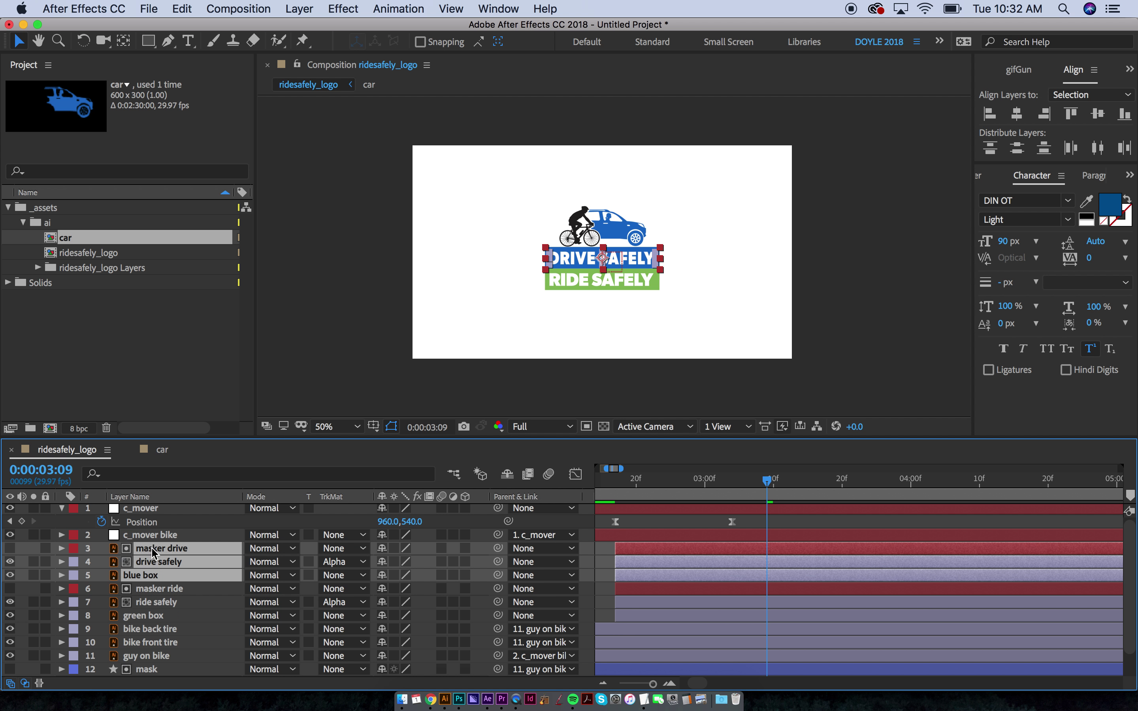
Step: Give the masker drive, drive safely and blue box layers a pink label colour
{"action": "left_click", "coordinate": [71, 578]}
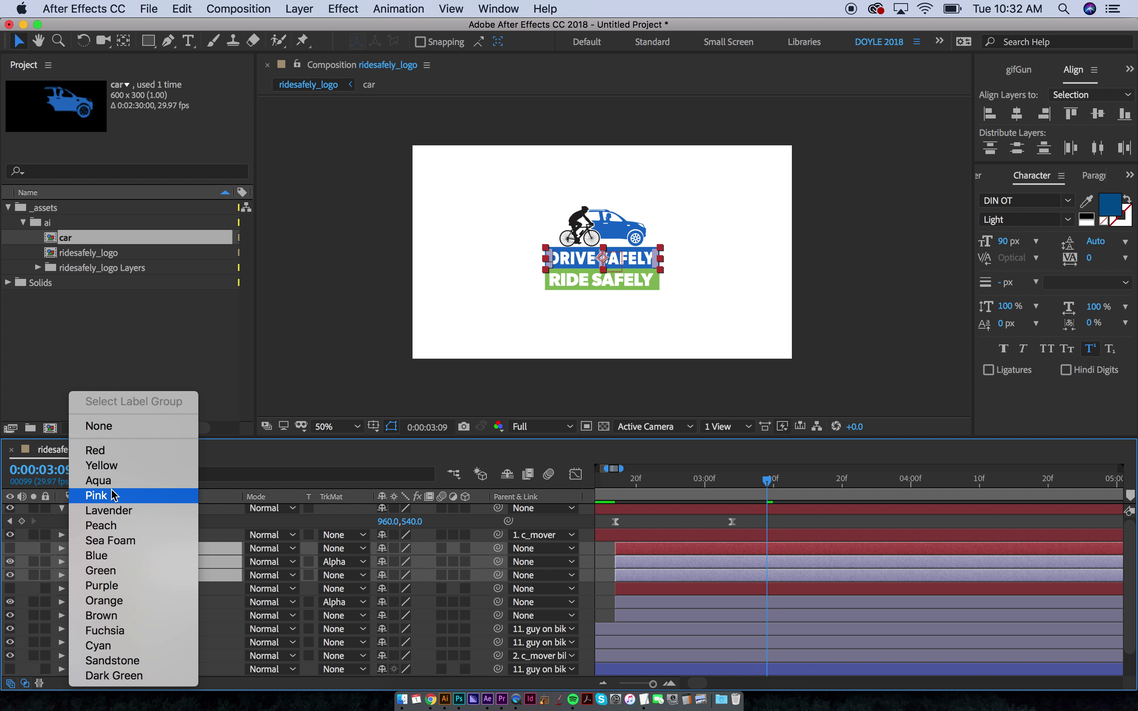
{"action": "left_click", "coordinate": [111, 563]}
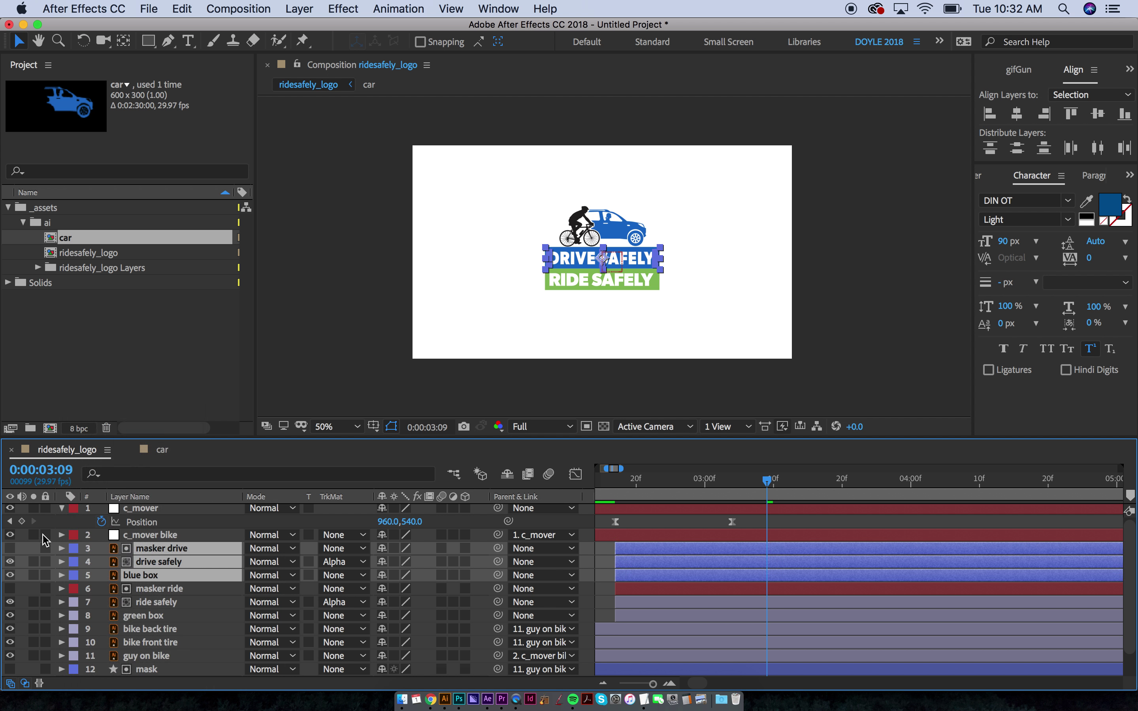
{"action": "left_click", "coordinate": [70, 549]}
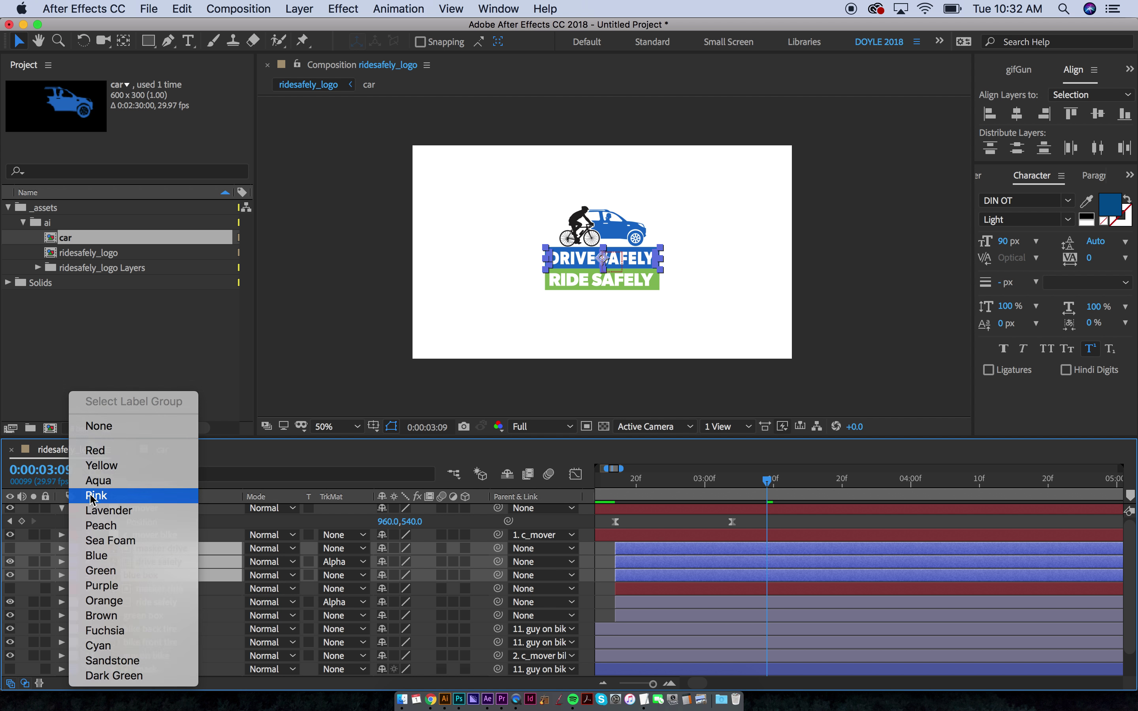
{"action": "left_click", "coordinate": [94, 490]}
Step: Give the masker ride, ride safely and green box layers an orange label colour, and leave all layers deselected
{"action": "left_click", "coordinate": [155, 589]}
{"action": "left_click", "coordinate": [149, 617], "text": "shift"}
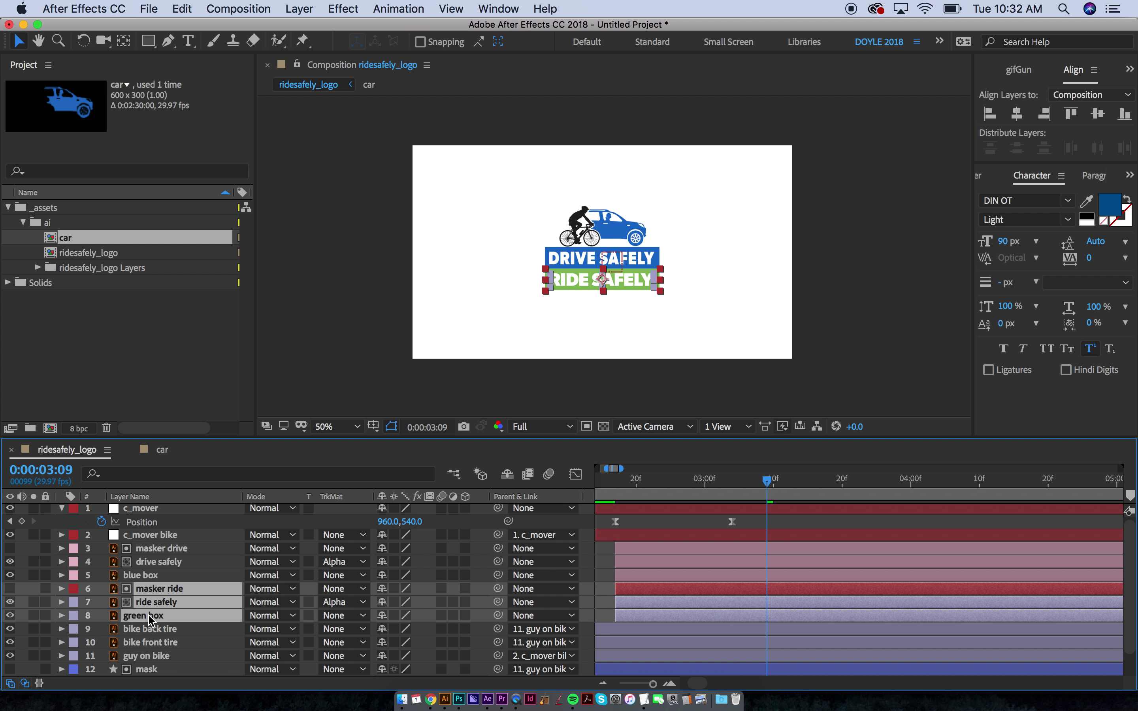
{"action": "left_click", "coordinate": [74, 616]}
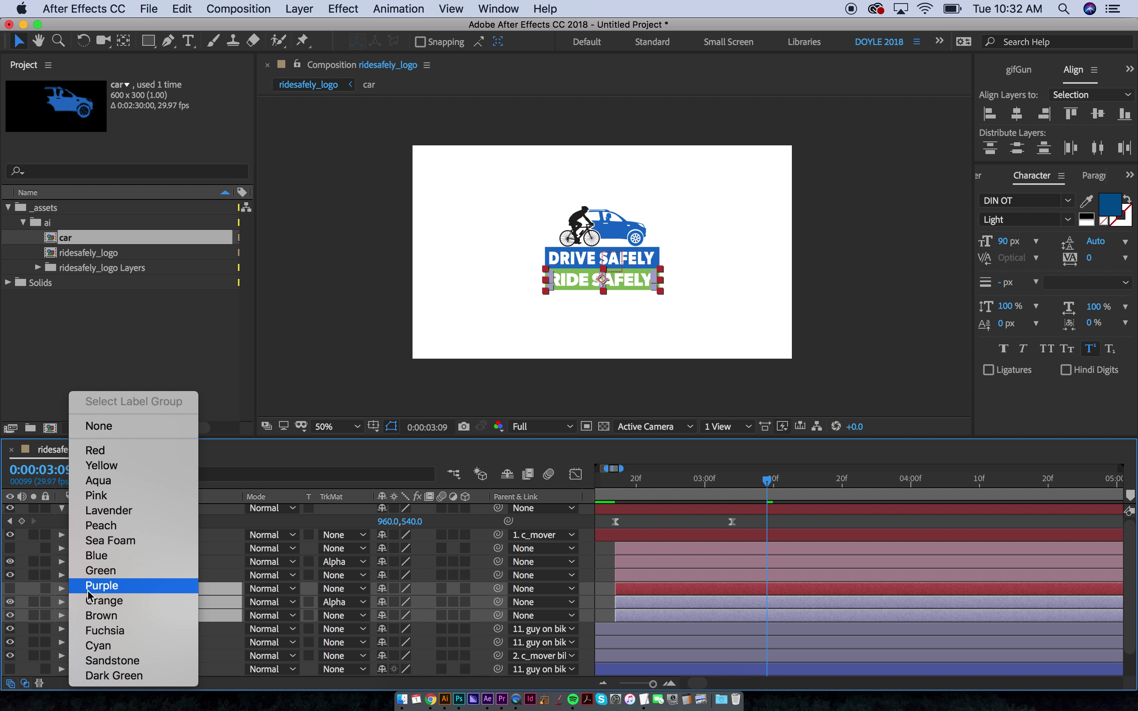
{"action": "left_click", "coordinate": [113, 600]}
{"action": "left_click", "coordinate": [657, 575]}
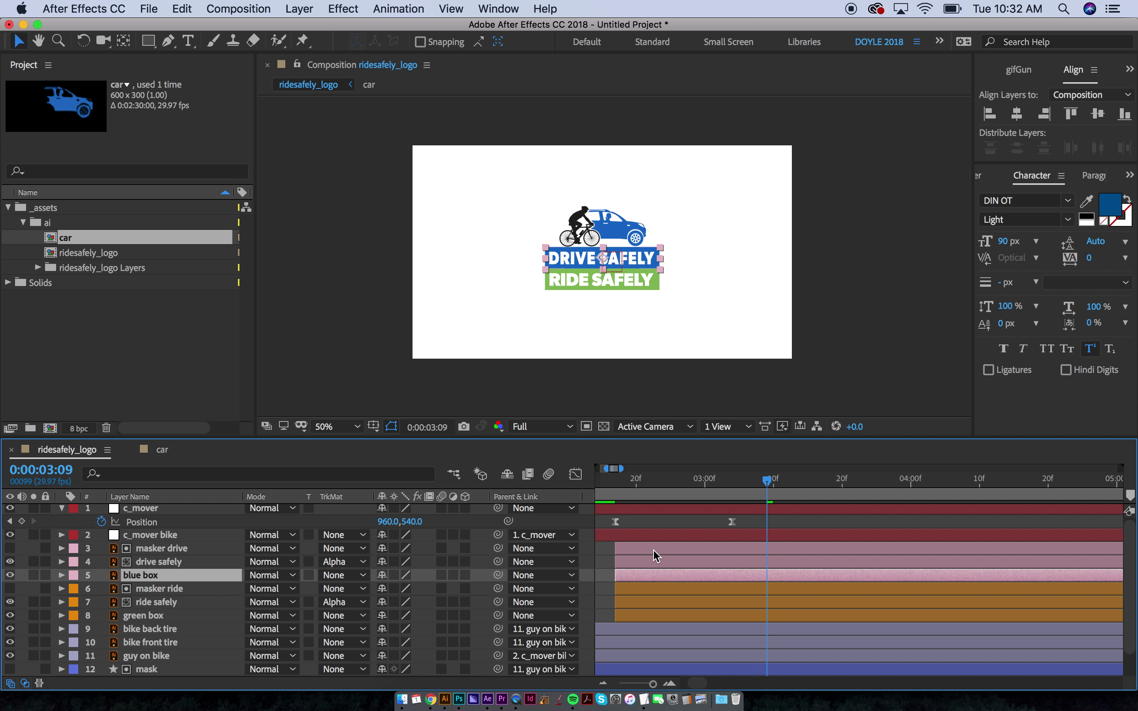
{"action": "left_click", "coordinate": [655, 550], "text": "shift"}
{"action": "key", "text": "super+shift+a"}
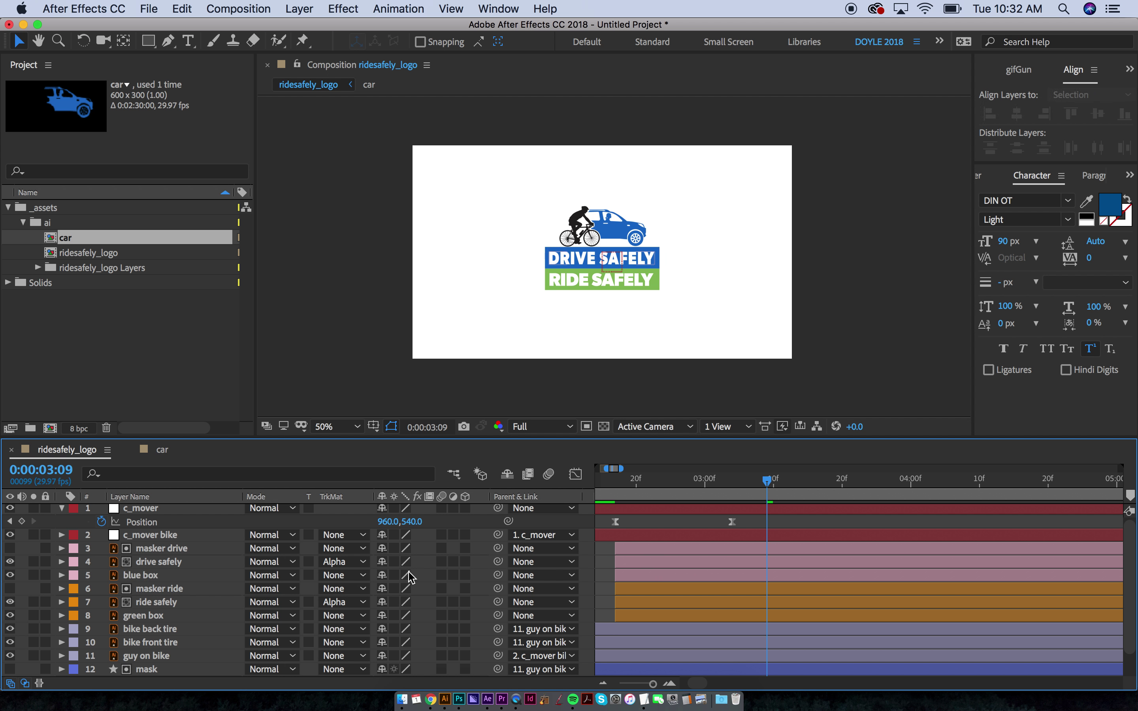
Step: Duplicate the blue box layer and rename the copy "masker blue box"
{"action": "left_click", "coordinate": [155, 578]}
{"action": "key", "text": "super+d"}
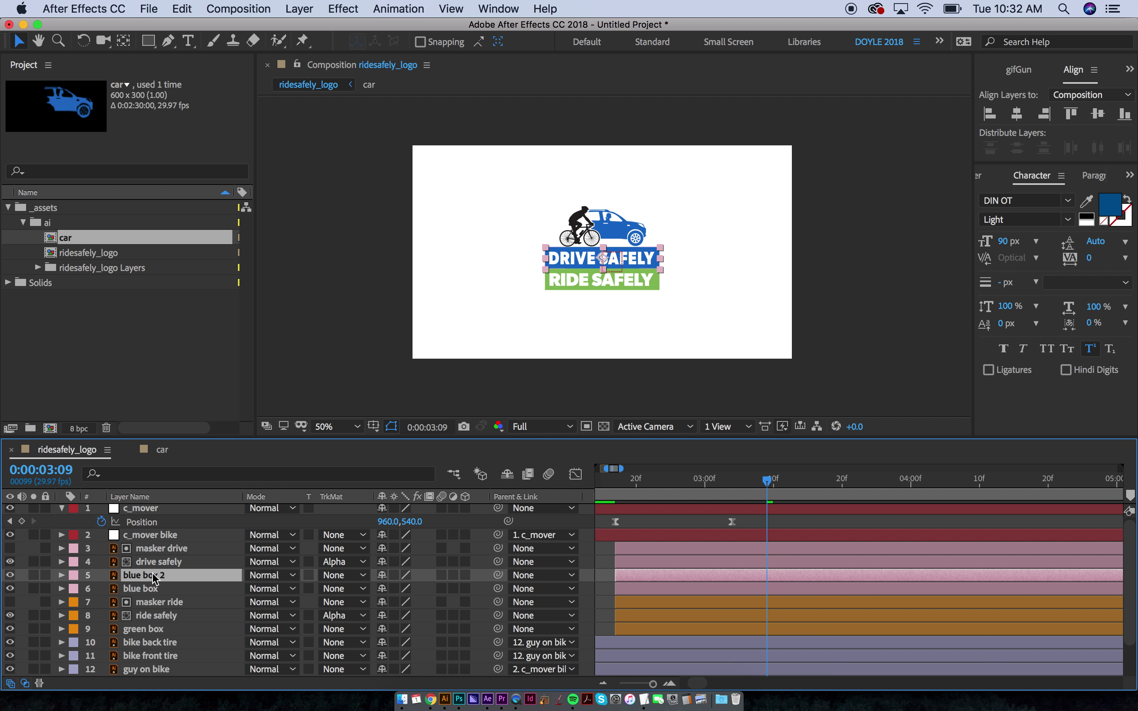
{"action": "key", "text": "Return"}
{"action": "type", "text": "masker"}
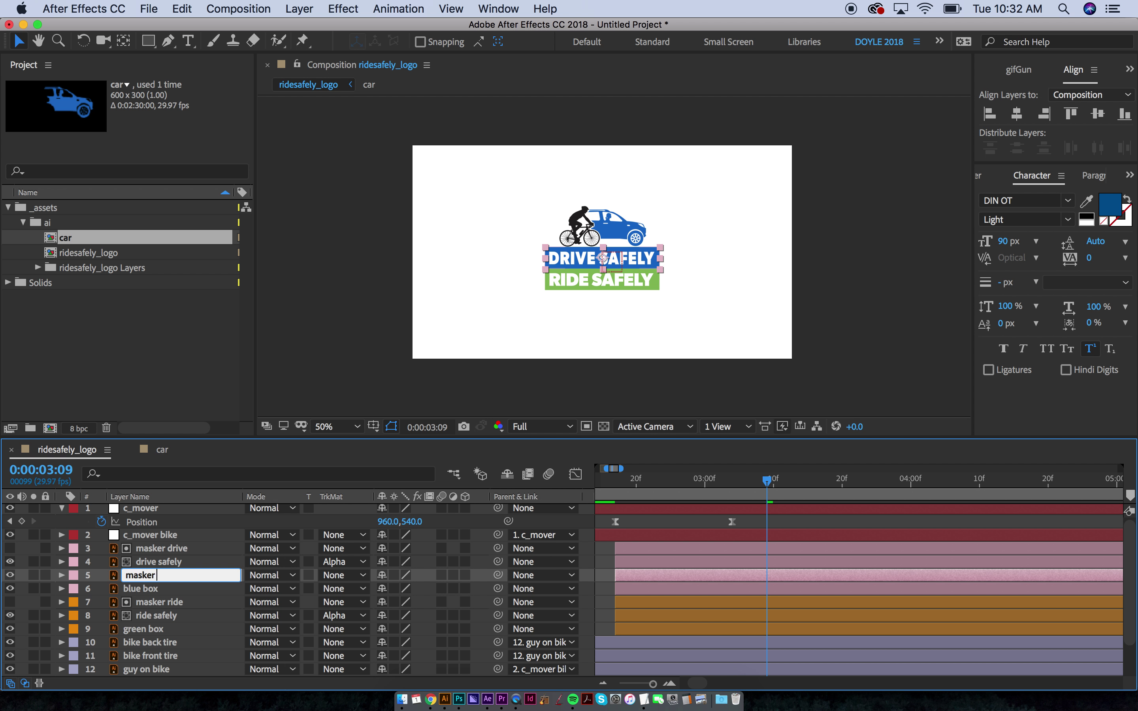
{"action": "type", "text": " blue box"}
{"action": "key", "text": "Return"}
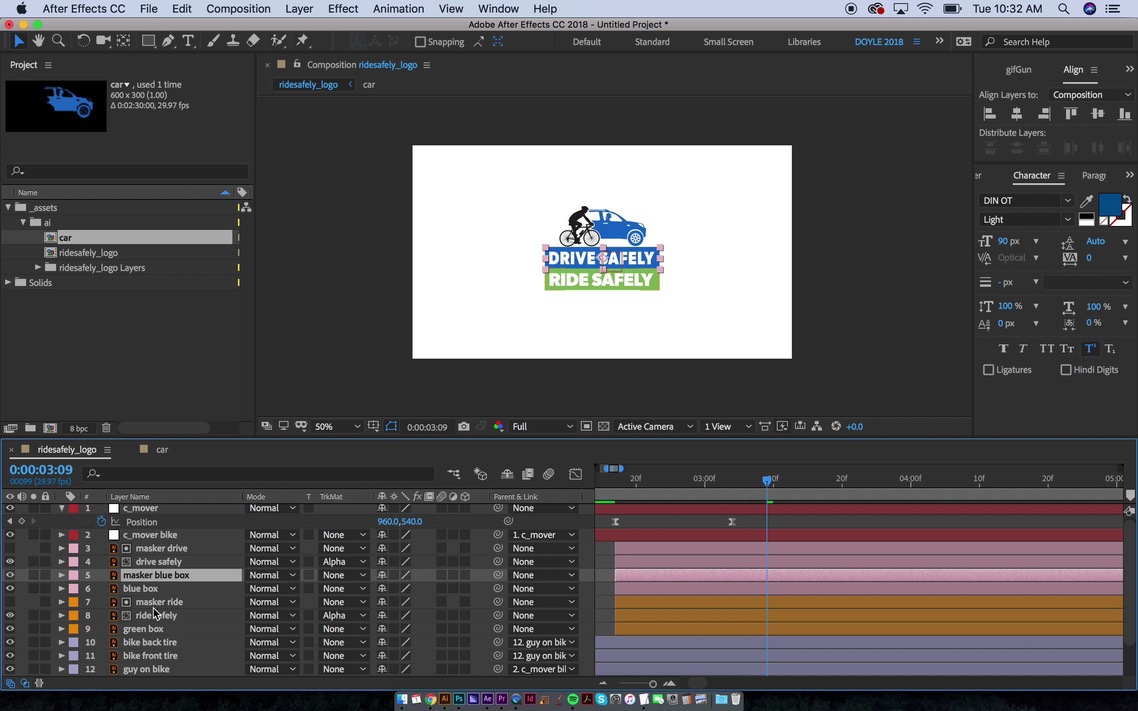
Step: Duplicate the green box layer and rename the copy "masker green box"
{"action": "left_click", "coordinate": [149, 633]}
{"action": "key", "text": "super+d"}
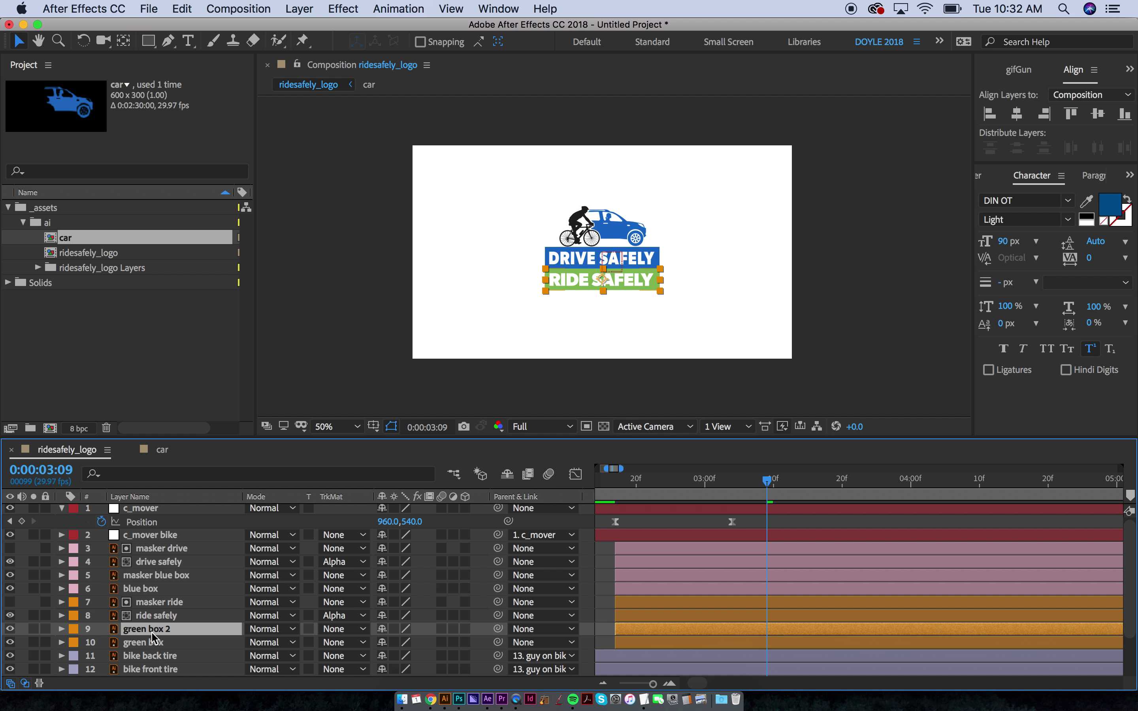
{"action": "key", "text": "Return"}
{"action": "type", "text": "mask"}
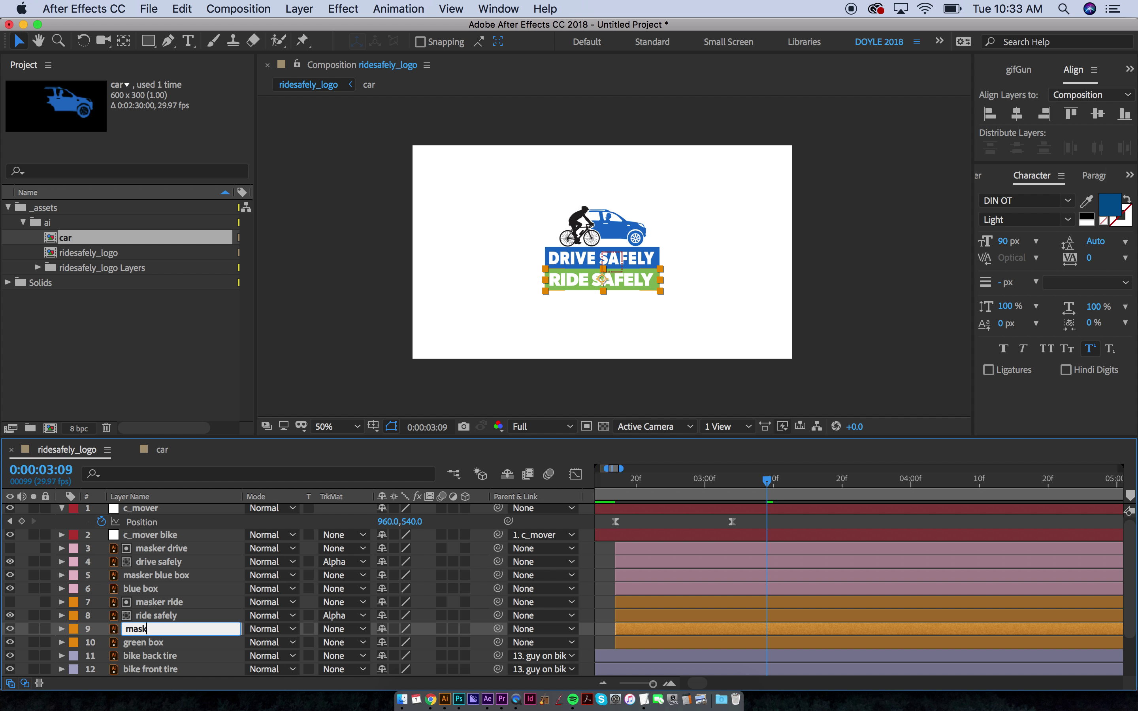
{"action": "type", "text": "er green box"}
{"action": "key", "text": "Return"}
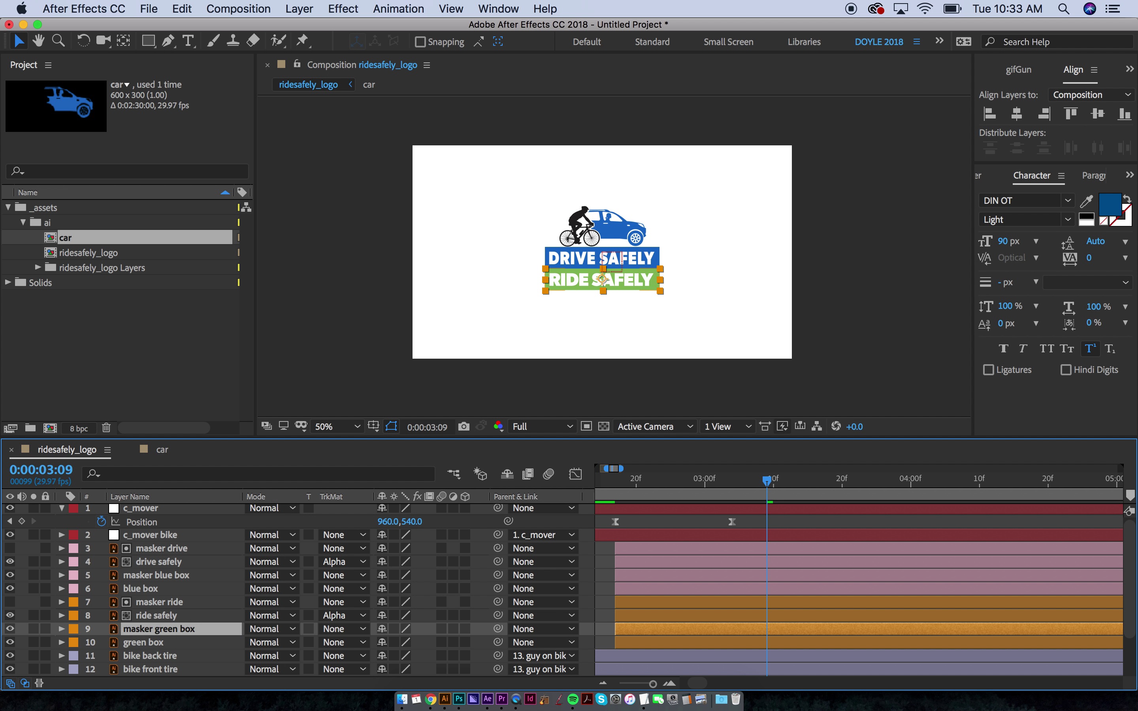
Step: Set the blue box and green box layers to Alpha Matte, using their masker copies directly above
{"action": "left_click", "coordinate": [147, 645]}
{"action": "left_click", "coordinate": [153, 590], "text": "super"}
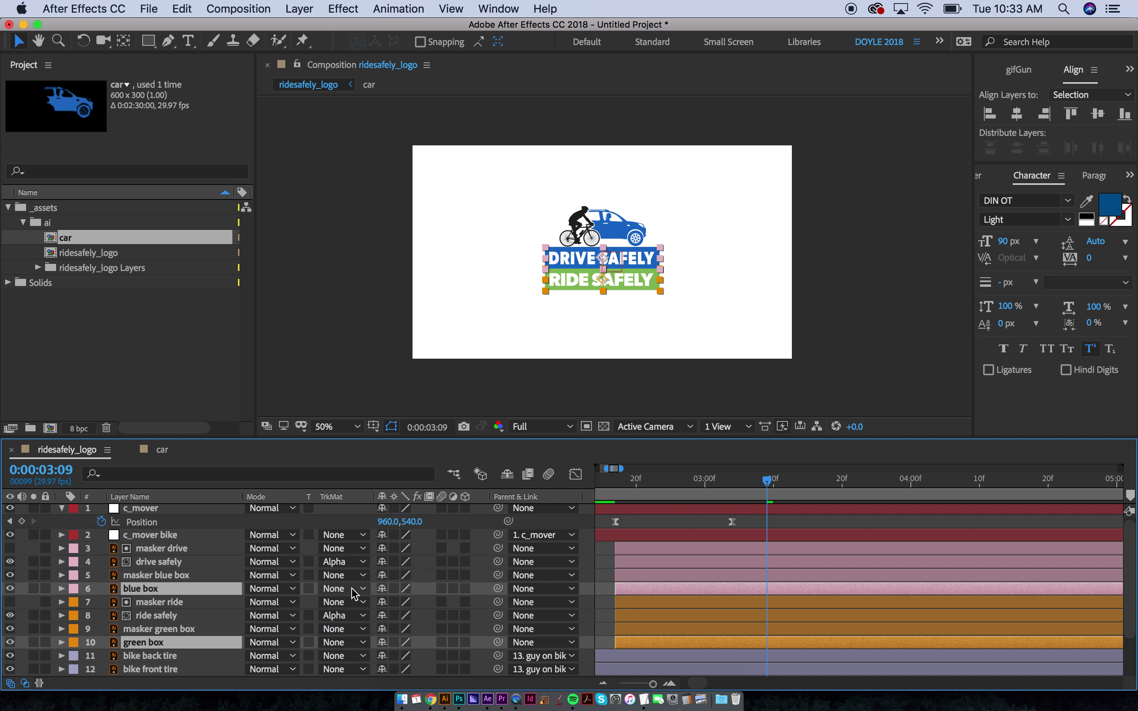
{"action": "left_click", "coordinate": [337, 589]}
{"action": "left_click", "coordinate": [404, 629]}
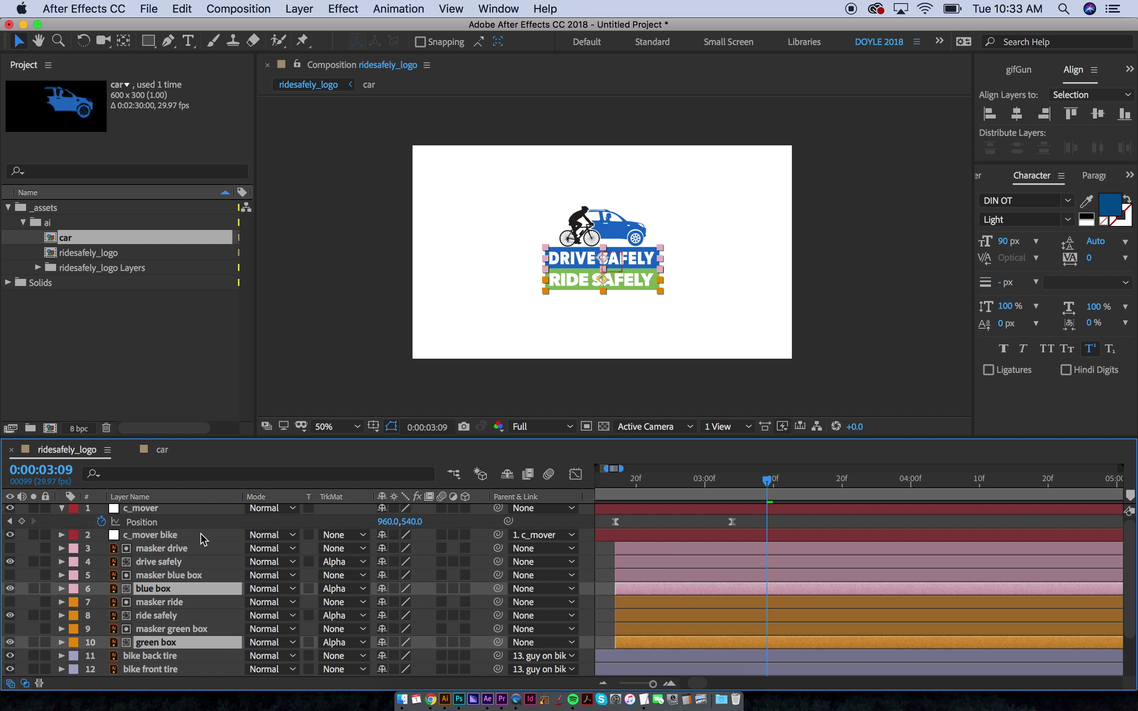
Step: Shift the masker drive, drive safely, masker ride and ride safely layers to start at c_mover's ending Position keyframe
{"action": "left_click", "coordinate": [162, 549]}
{"action": "left_click", "coordinate": [160, 562], "text": "shift"}
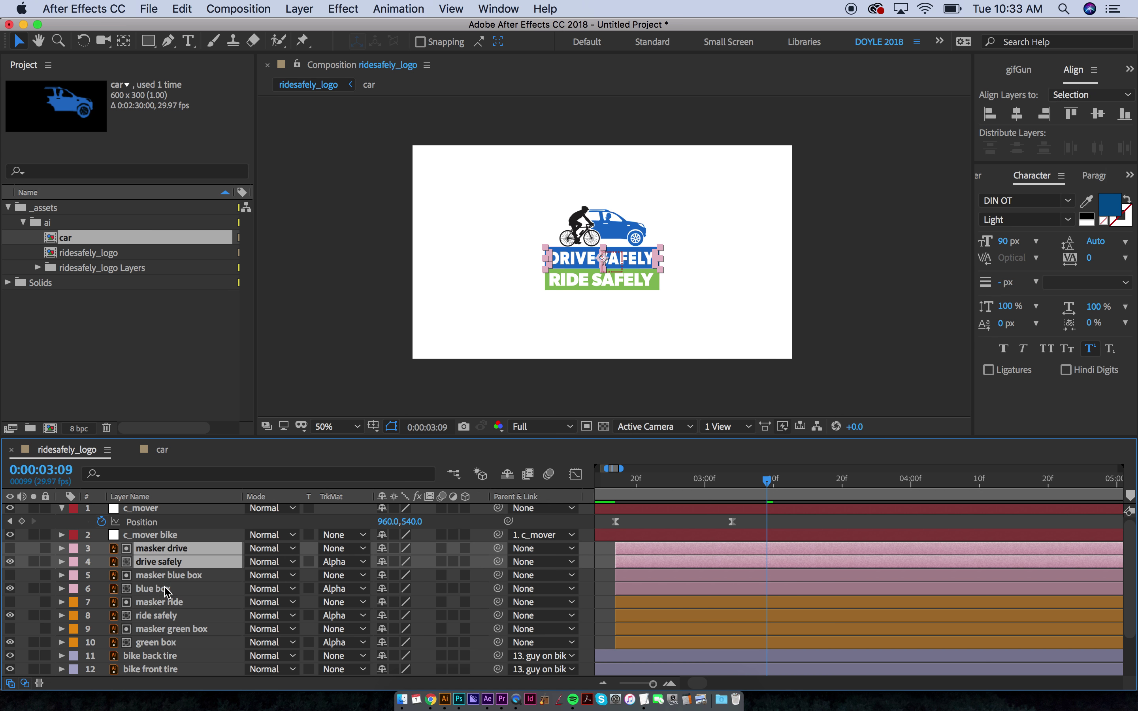
{"action": "left_click", "coordinate": [165, 602], "text": "super"}
{"action": "left_click", "coordinate": [162, 615], "text": "super"}
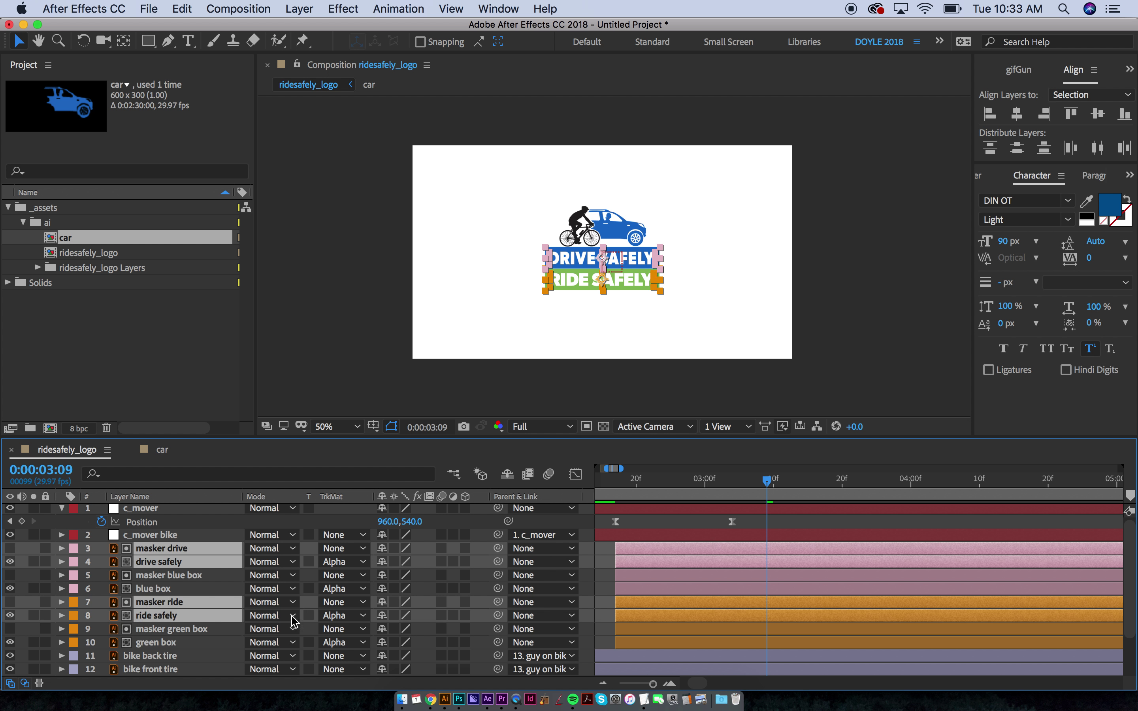
{"action": "left_click_drag", "start_coordinate": [634, 548], "coordinate": [751, 551]}
Step: Add Position keyframes to the blue box and green box layers at 0:00:02:17 and 0:00:03:00
{"action": "left_click", "coordinate": [657, 480]}
{"action": "left_click_drag", "start_coordinate": [657, 485], "coordinate": [619, 484]}
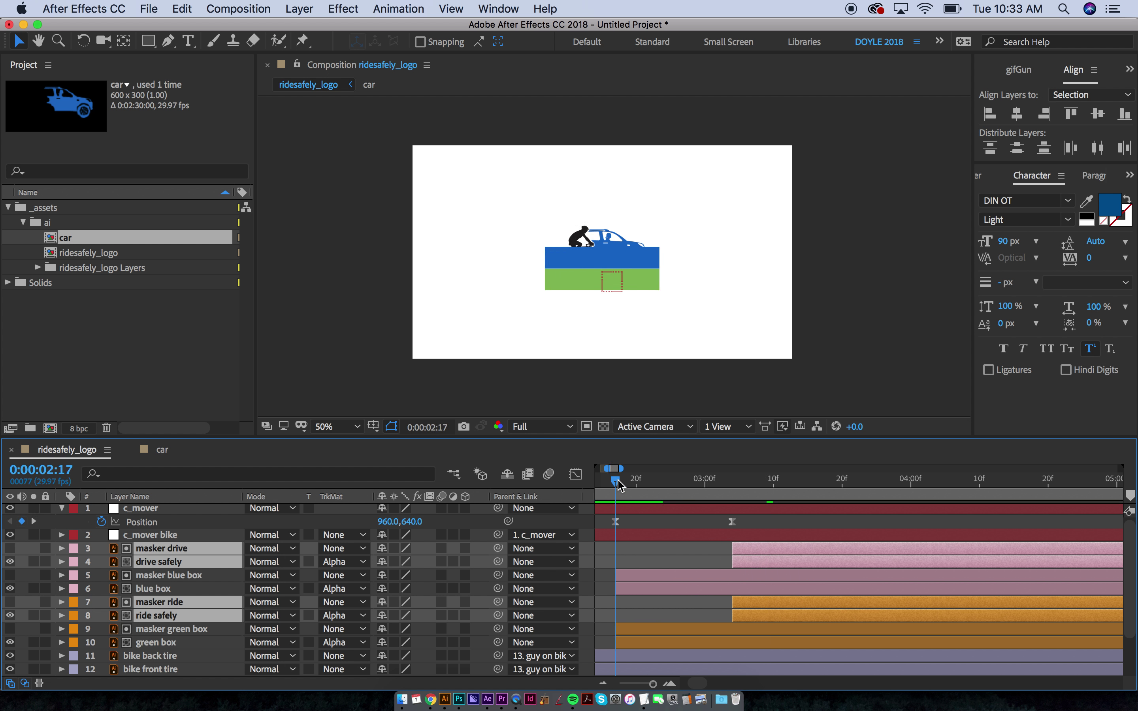
{"action": "left_click", "coordinate": [635, 579]}
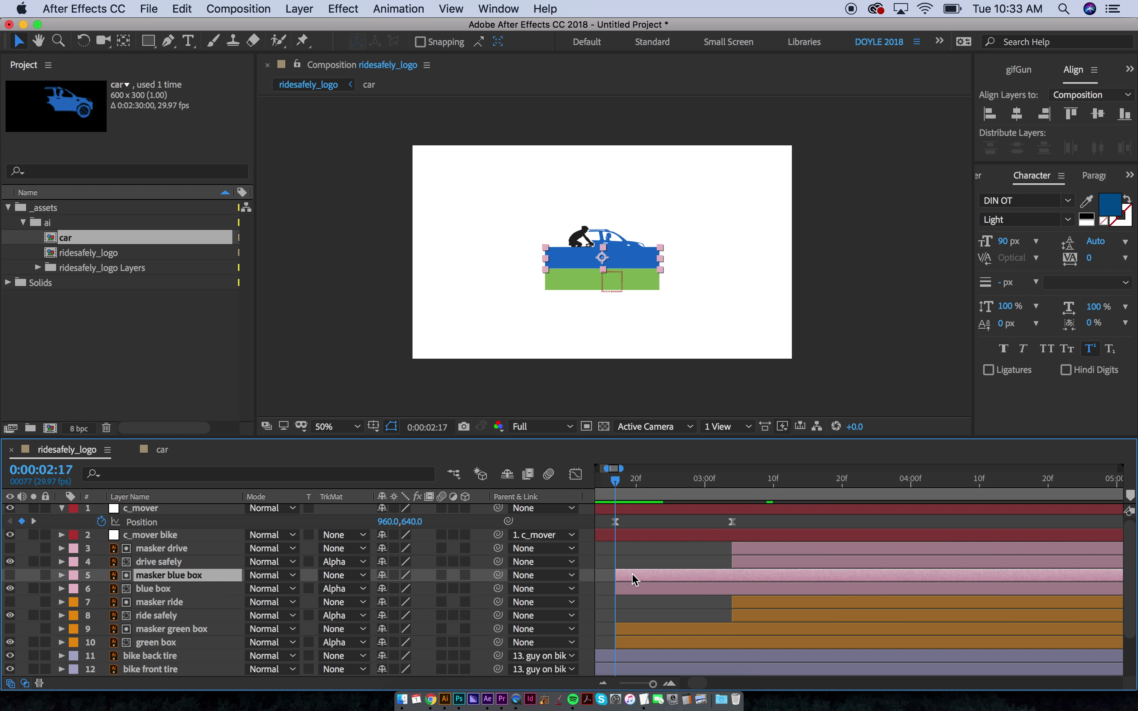
{"action": "left_click", "coordinate": [630, 589]}
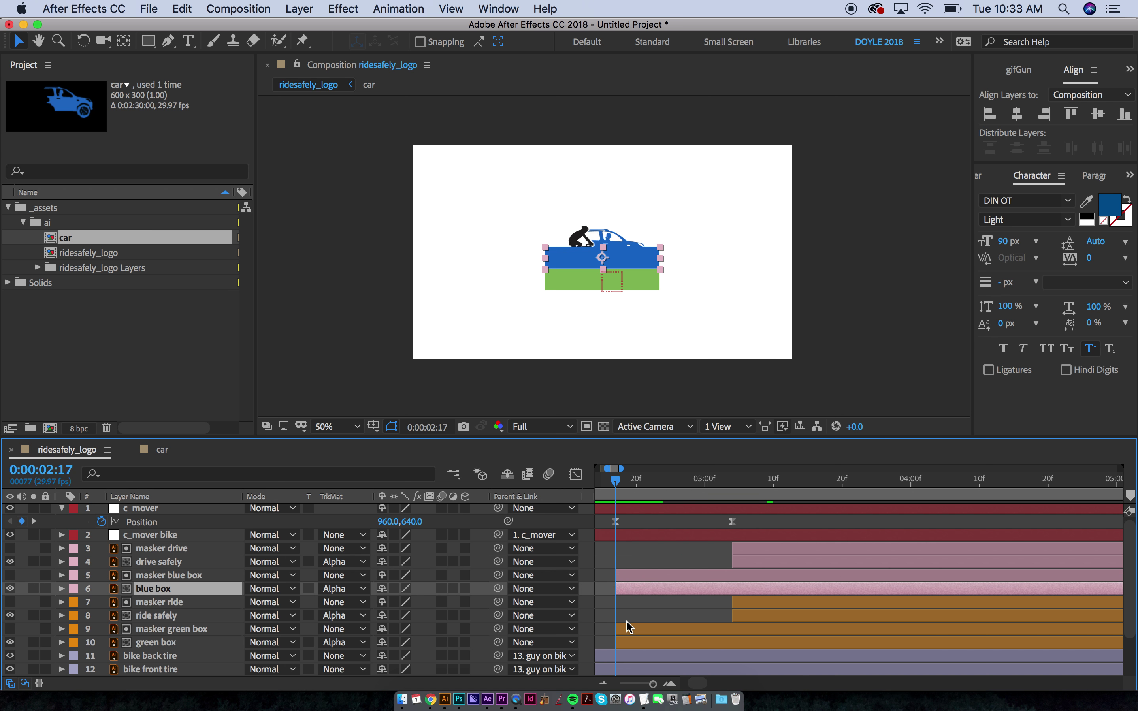
{"action": "left_click", "coordinate": [628, 644], "text": "shift"}
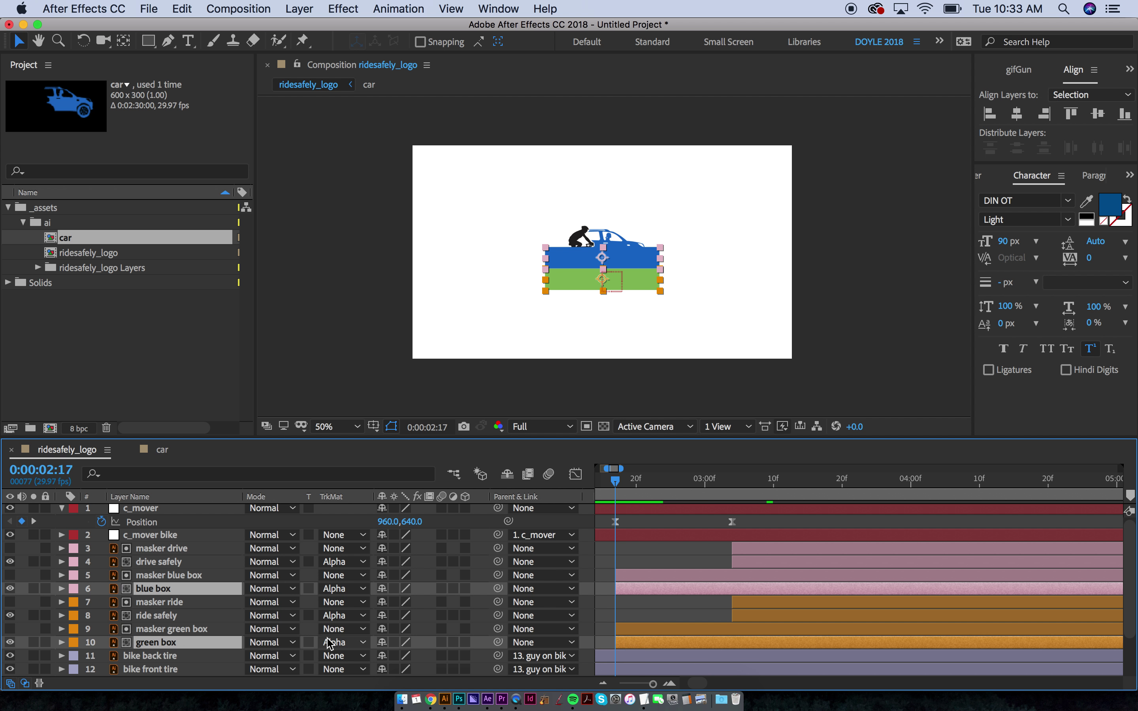
{"action": "key", "text": "alt+shift+p"}
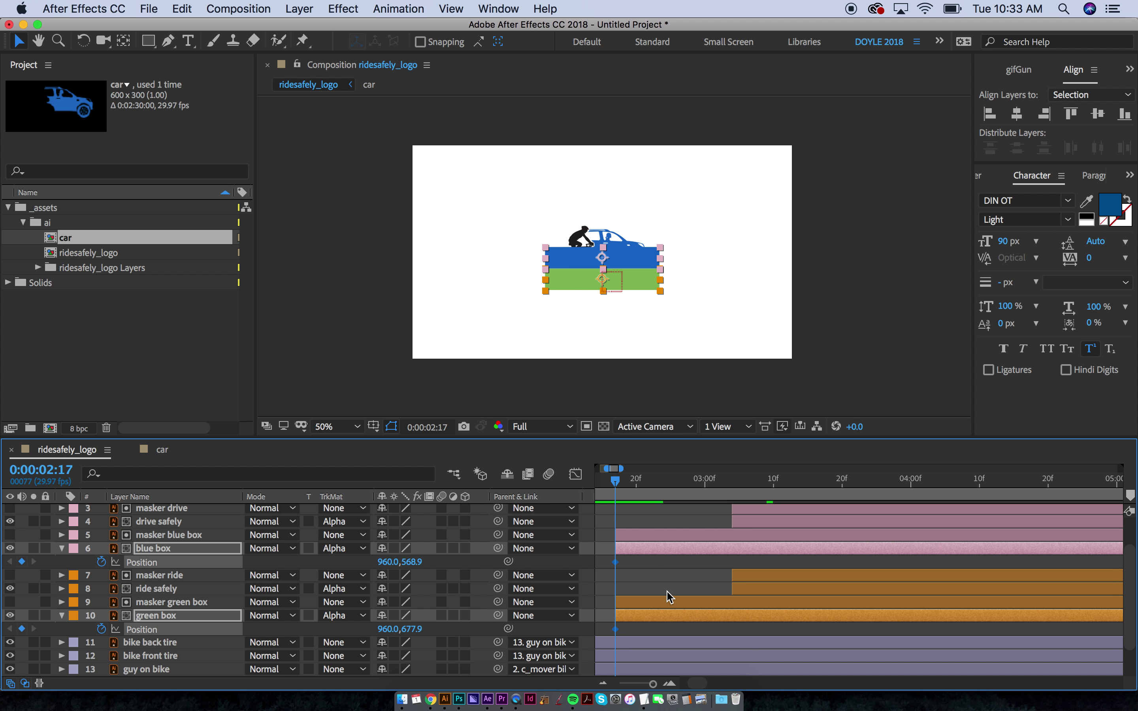
{"action": "left_click_drag", "start_coordinate": [617, 491], "coordinate": [705, 488]}
{"action": "key", "text": "alt+shift+p"}
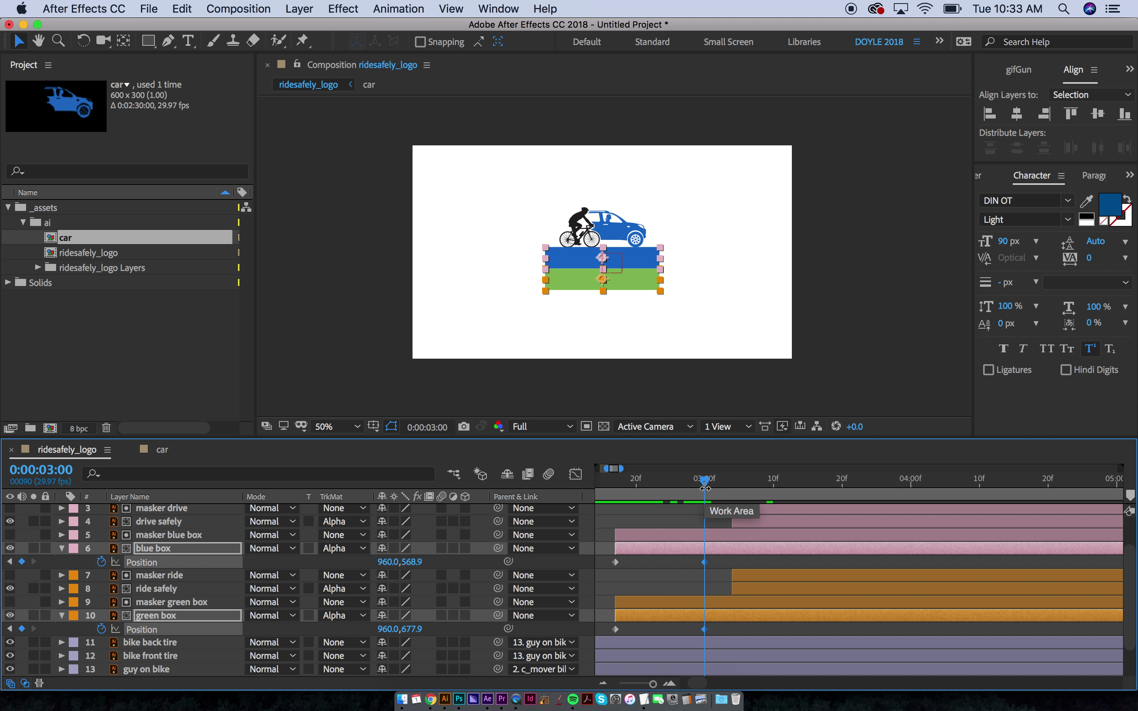
Step: At the first keyframe, set the Y position of blue box to 681.9 and green box to 566.9 so their mattes hide them
{"action": "key", "text": "j"}
{"action": "left_click_drag", "start_coordinate": [407, 563], "coordinate": [489, 581]}
{"action": "left_click_drag", "start_coordinate": [411, 628], "coordinate": [305, 643]}
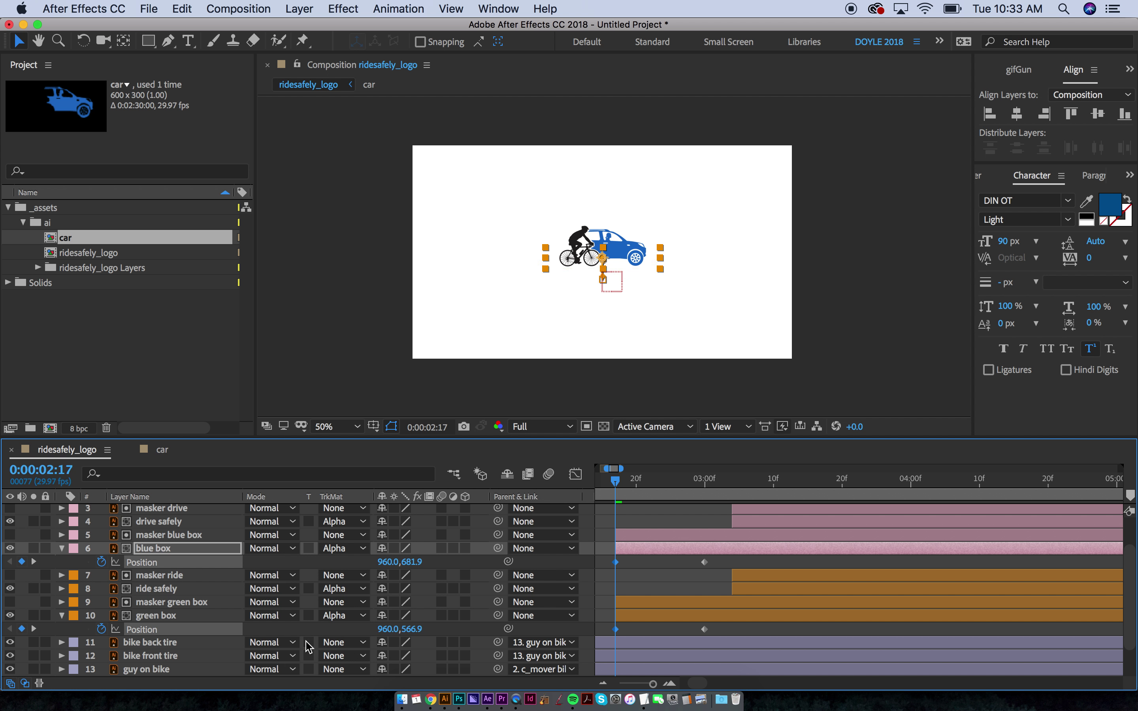
Step: Shift the masker drive, drive safely, masker ride and ride safely layers to start just after 0:00:04:00
{"action": "left_click", "coordinate": [725, 480]}
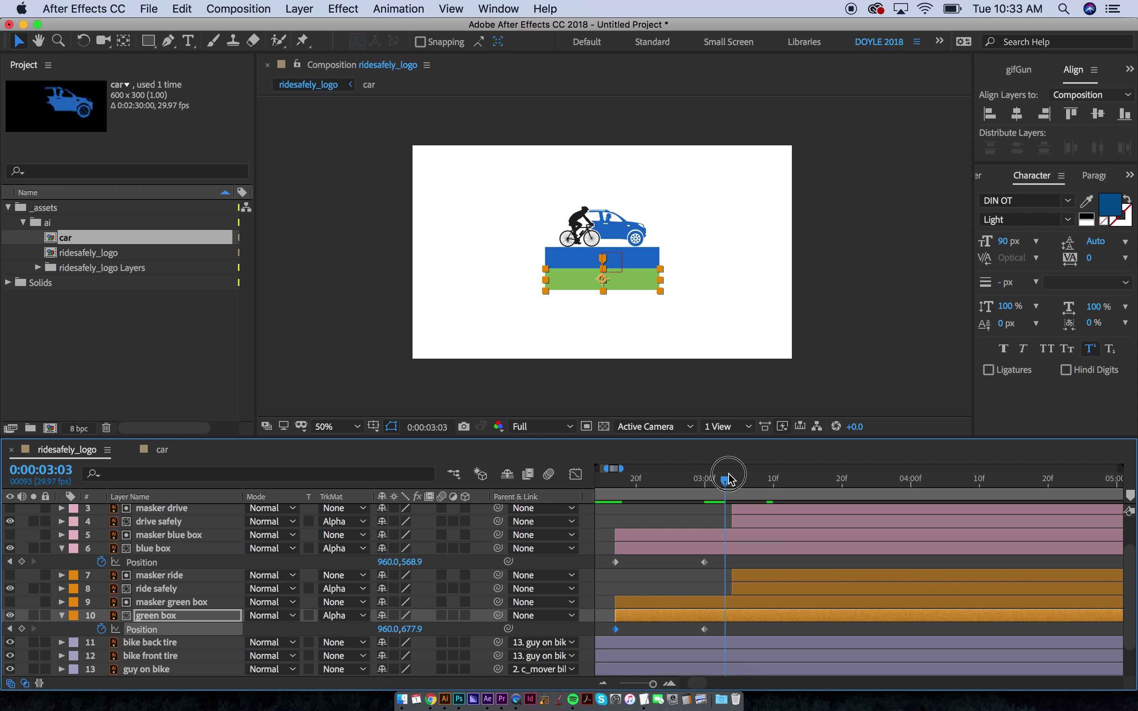
{"action": "left_click", "coordinate": [745, 510]}
{"action": "left_click", "coordinate": [748, 527], "text": "super"}
{"action": "left_click", "coordinate": [743, 576], "text": "super"}
{"action": "left_click", "coordinate": [742, 589], "text": "super"}
{"action": "left_click_drag", "start_coordinate": [742, 589], "coordinate": [942, 574]}
{"action": "key", "text": "minus"}
{"action": "key", "text": "minus"}
{"action": "scroll", "coordinate": [942, 573], "scroll_direction": "up", "scroll_amount": 3}
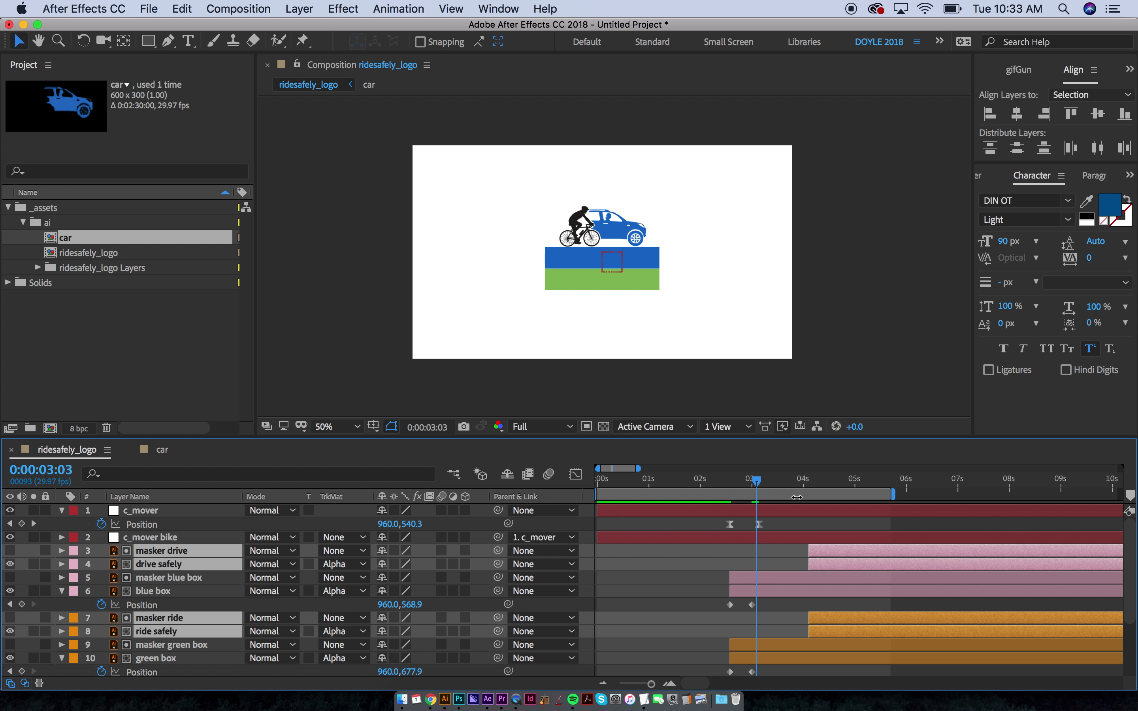
Step: Start the work area at 0:00:02:04, preview the box reveal and inspect the artwork up close at 0:00:03:00
{"action": "left_click", "coordinate": [709, 486]}
{"action": "key", "text": "b"}
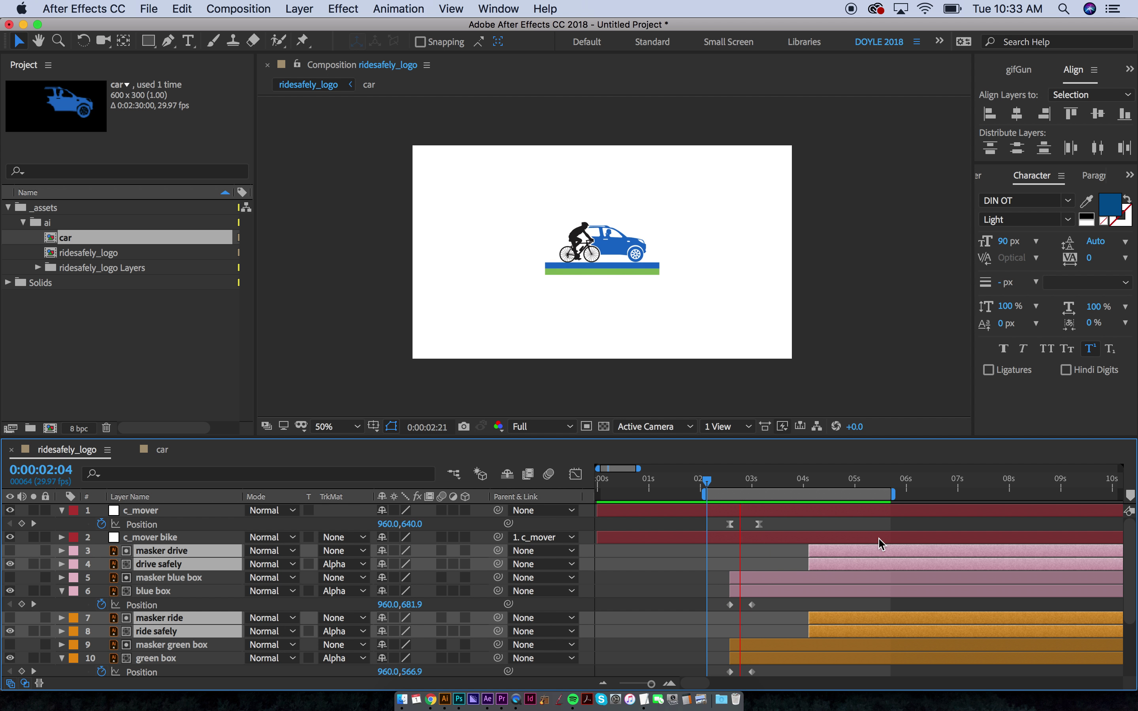
{"action": "key", "text": "space"}
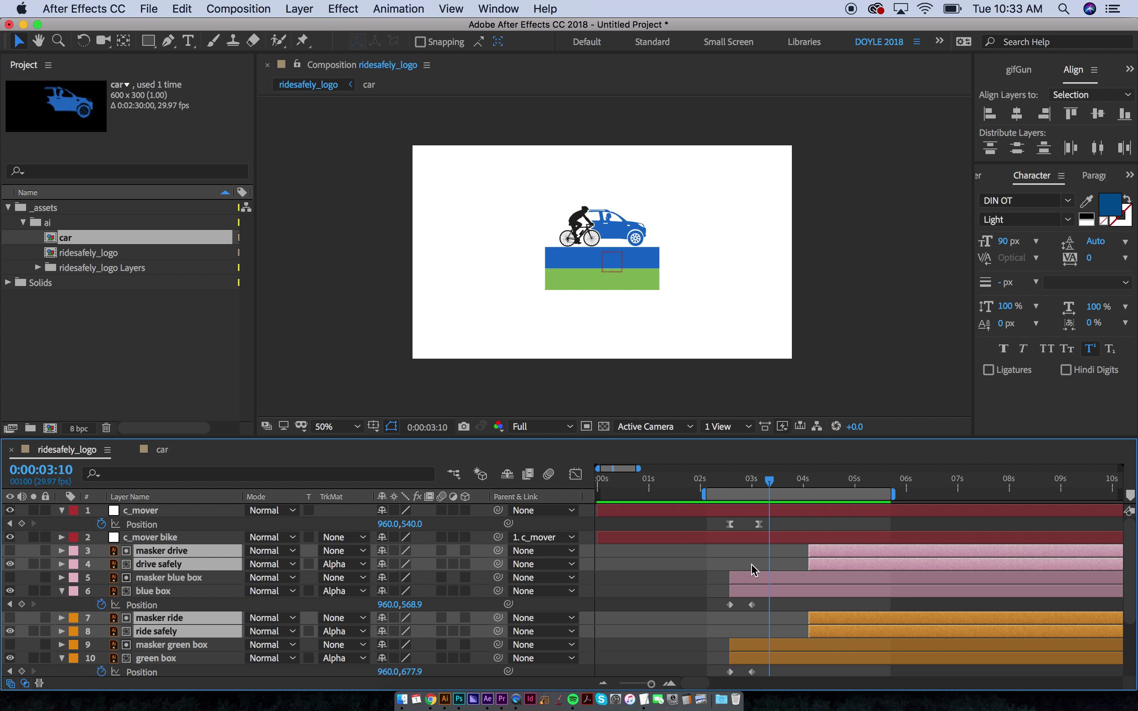
{"action": "left_click", "coordinate": [752, 489]}
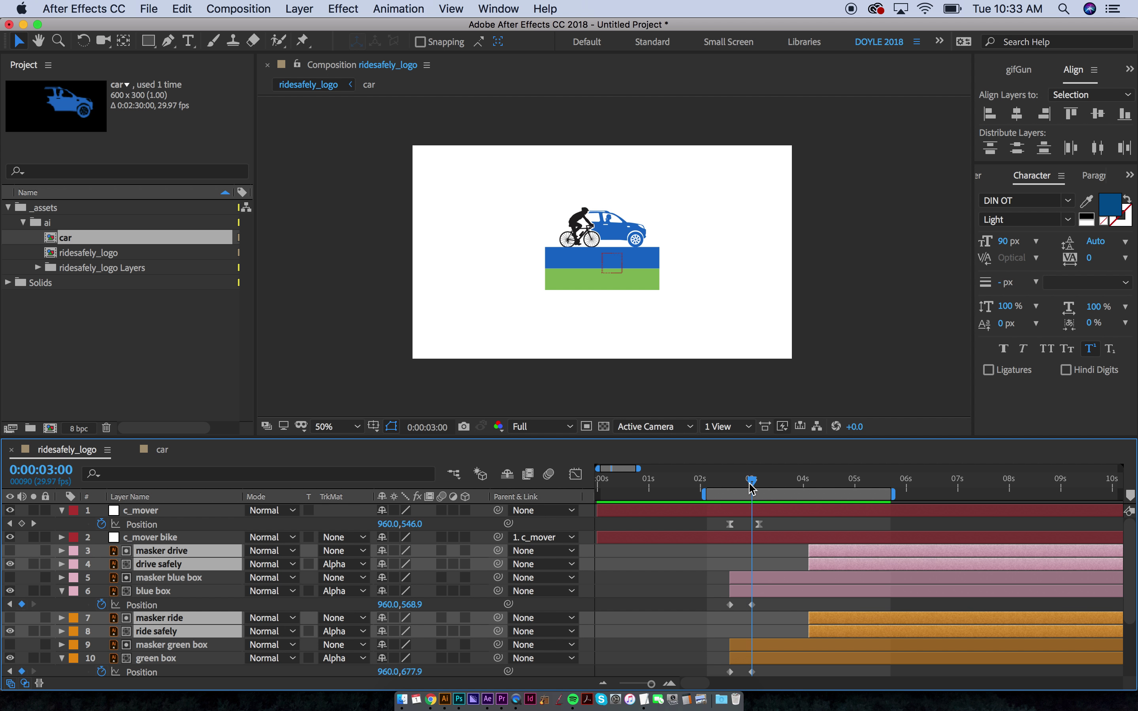
{"action": "left_click", "coordinate": [549, 212]}
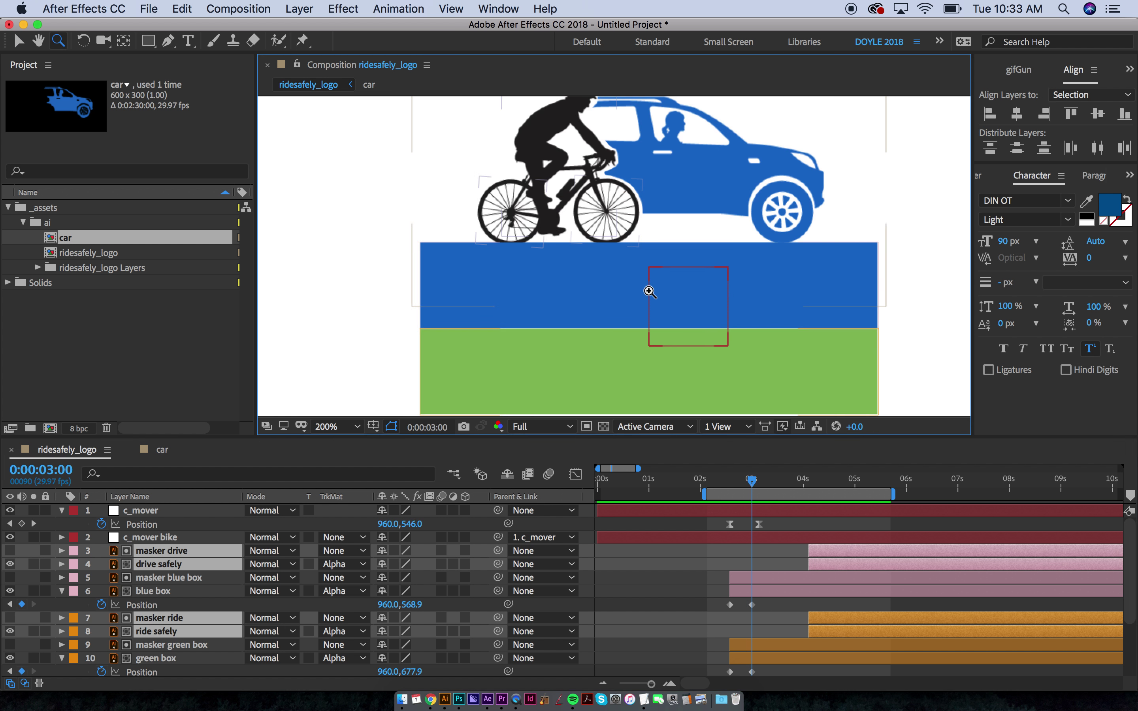
{"action": "key", "text": "slash"}
{"action": "key", "text": "comma"}
{"action": "key", "text": "v"}
Step: Try delaying the blue box, green box and their masker layers by several frames relative to c_mover's movement
{"action": "left_click", "coordinate": [754, 582]}
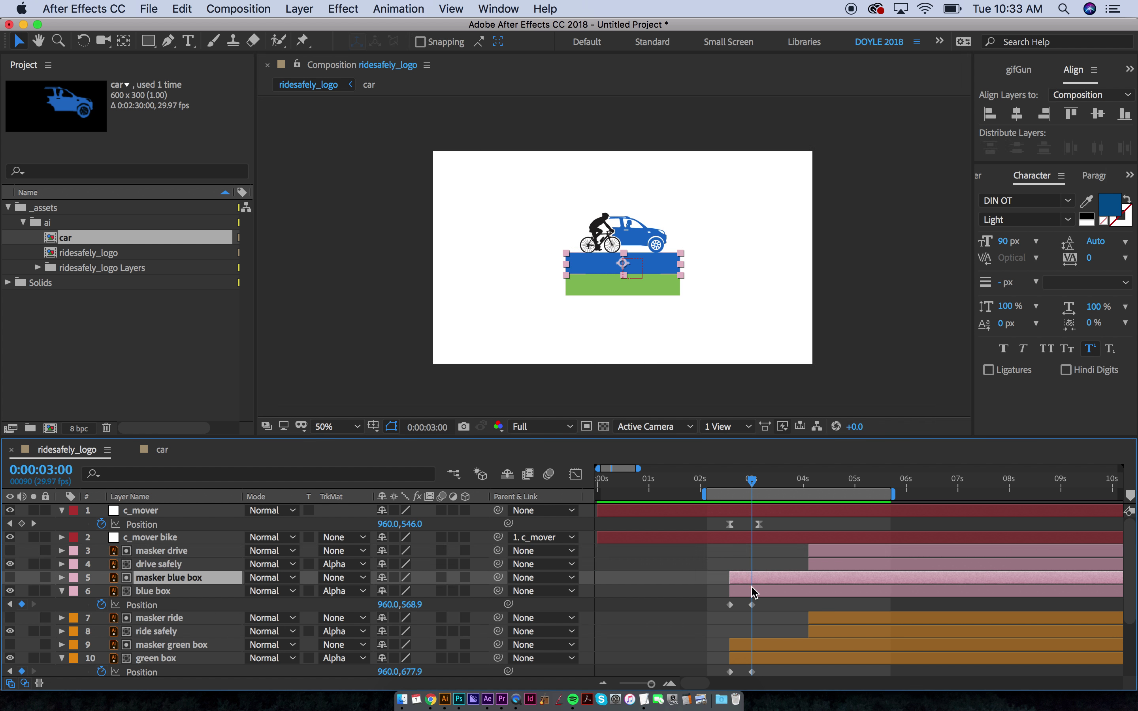
{"action": "left_click", "coordinate": [754, 591], "text": "shift"}
{"action": "left_click", "coordinate": [755, 645], "text": "shift"}
{"action": "left_click", "coordinate": [756, 659], "text": "shift"}
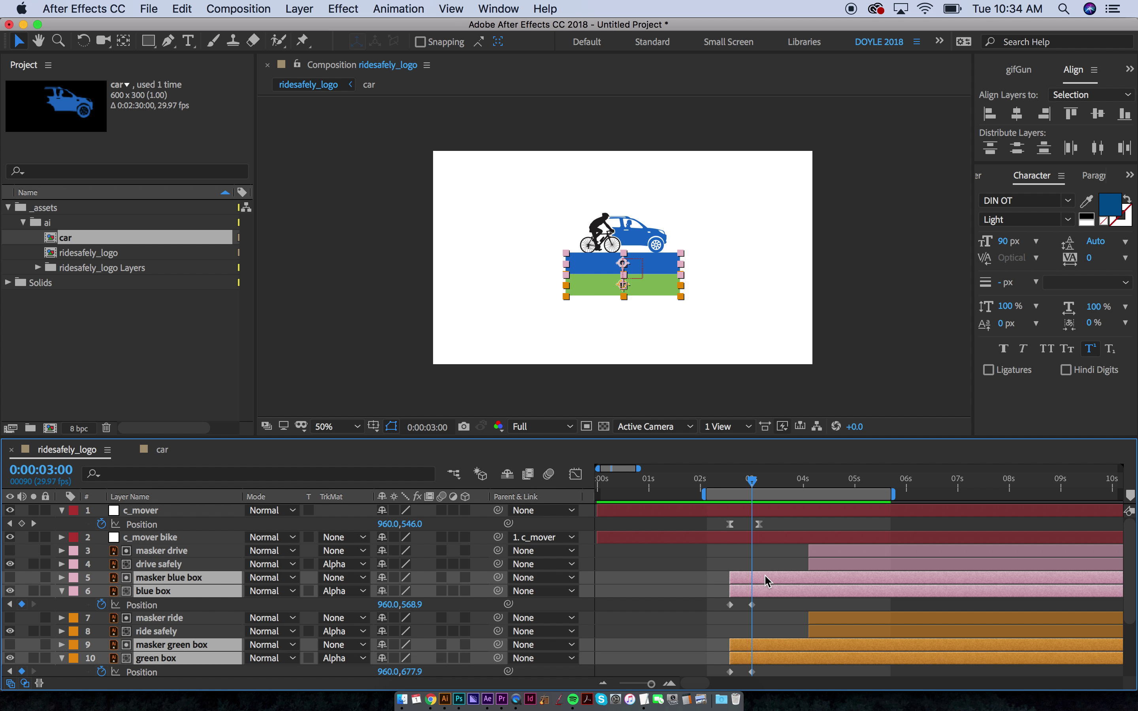
{"action": "left_click_drag", "start_coordinate": [767, 573], "coordinate": [781, 581]}
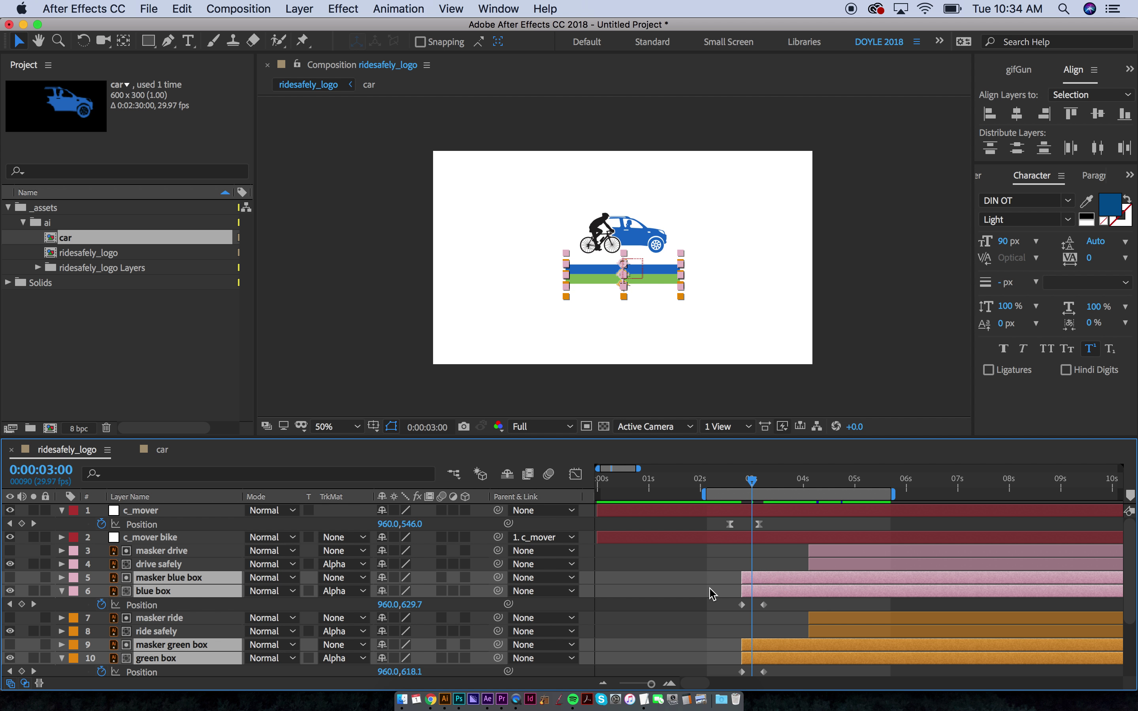
Step: Apply Easy Ease to all Position keyframes of the blue box and green box layers and preview the motion
{"action": "left_click_drag", "start_coordinate": [709, 588], "coordinate": [781, 679]}
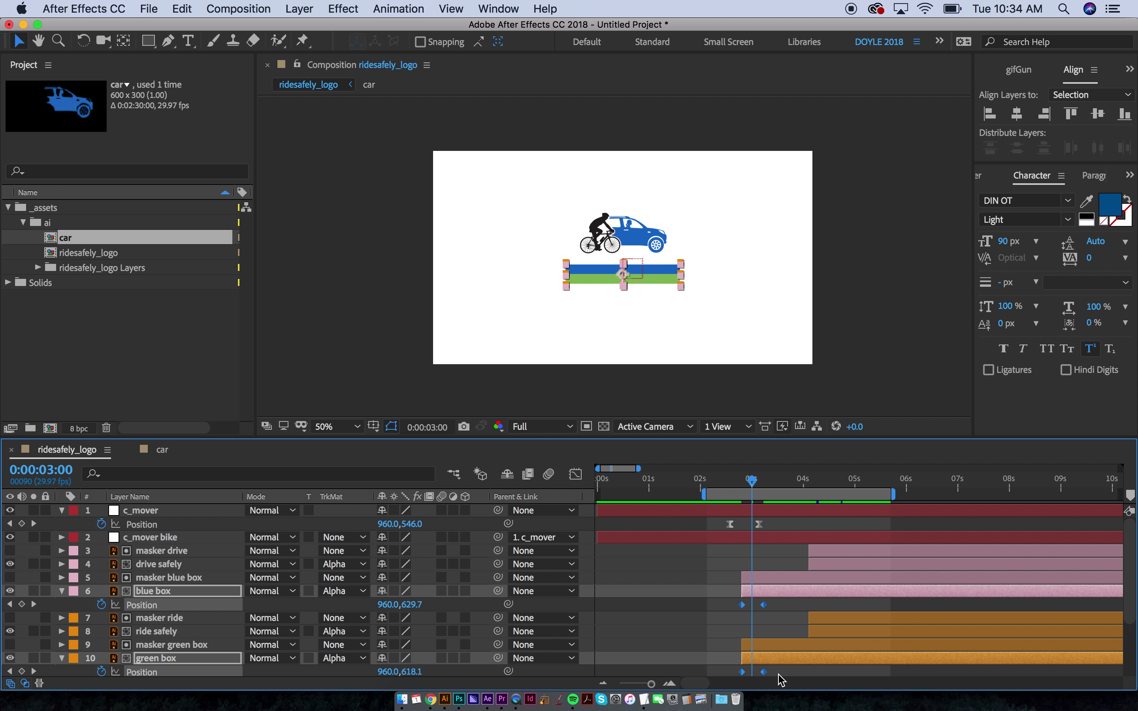
{"action": "key", "text": "shift+F3"}
{"action": "left_click_drag", "start_coordinate": [726, 509], "coordinate": [814, 560]}
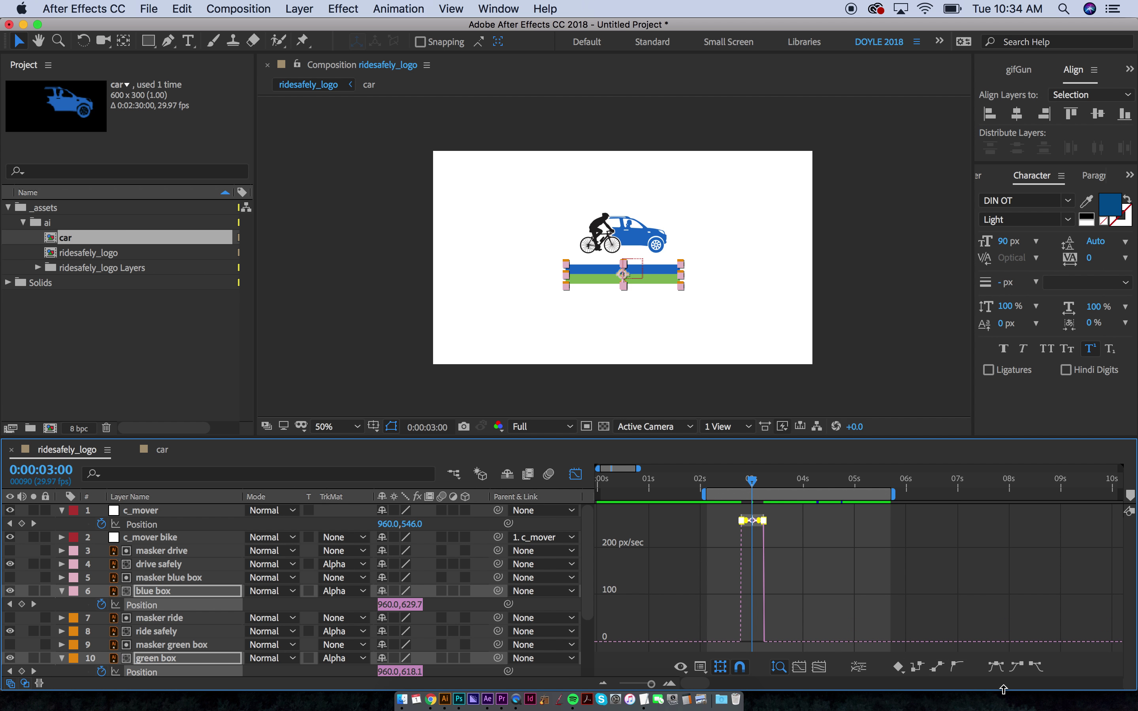
{"action": "left_click", "coordinate": [995, 668]}
{"action": "key", "text": "shift+F3"}
{"action": "key", "text": "space"}
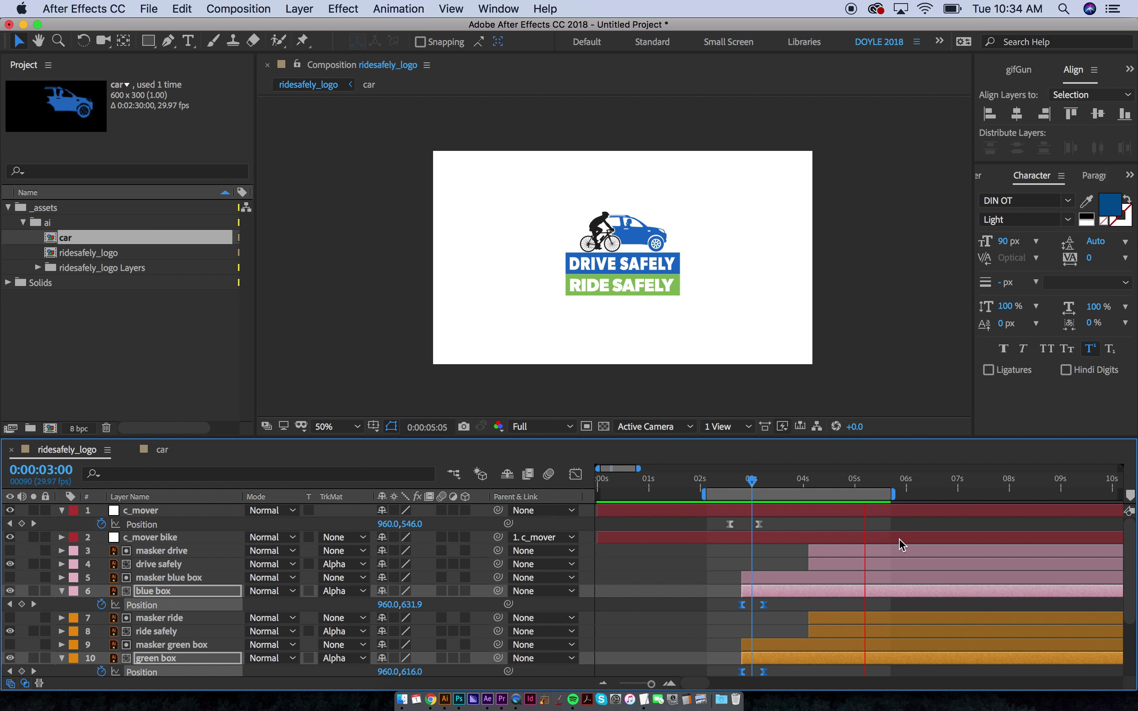
{"action": "key", "text": "space"}
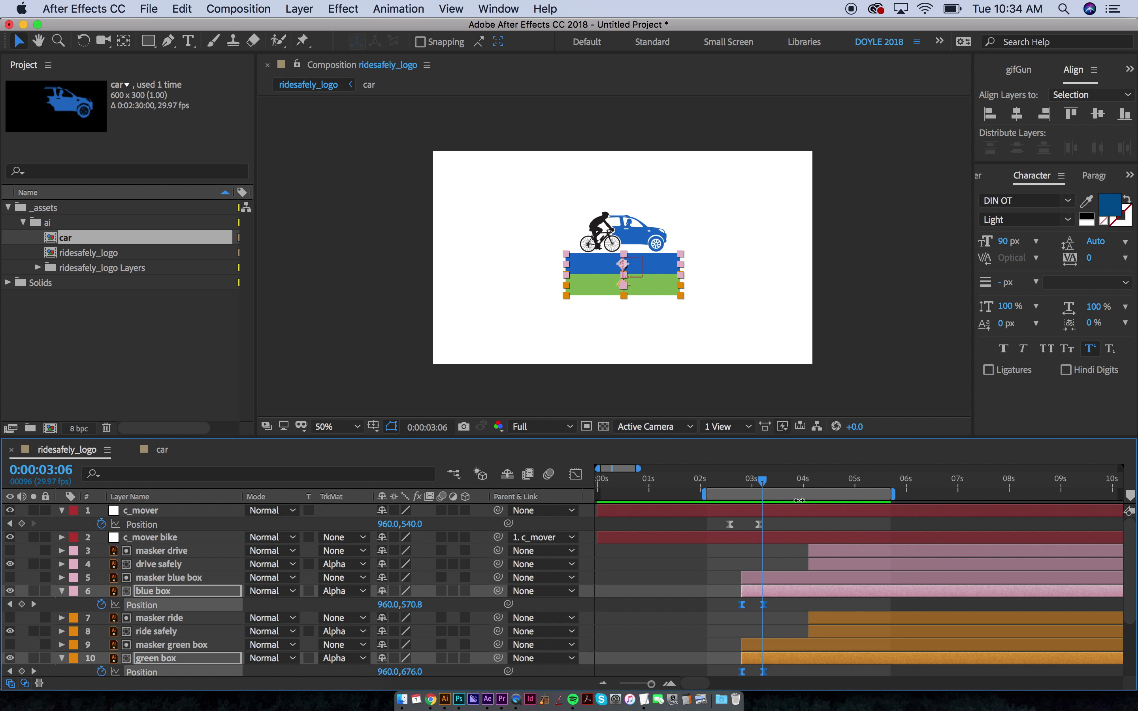
Step: Align both boxes and their maskers with c_mover's first Position keyframe, and move the boxes' ending keyframes to 0:00:03:04
{"action": "left_click_drag", "start_coordinate": [759, 486], "coordinate": [757, 495]}
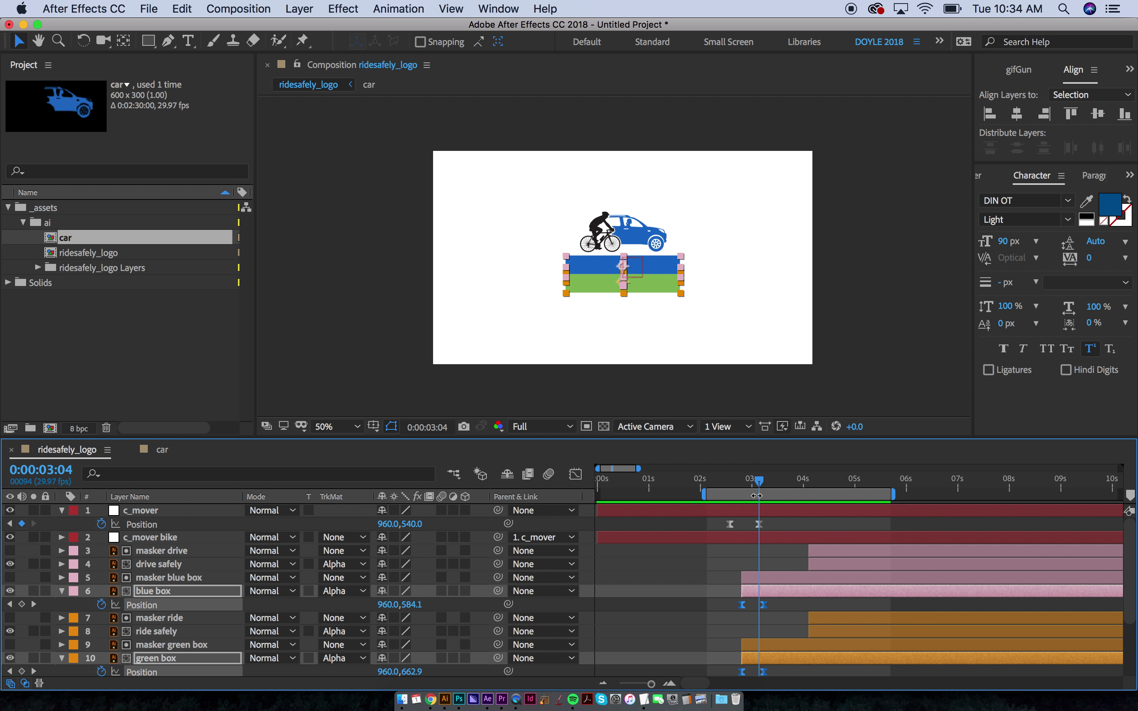
{"action": "left_click", "coordinate": [764, 580]}
{"action": "left_click", "coordinate": [765, 592], "text": "super"}
{"action": "left_click", "coordinate": [758, 647], "text": "super"}
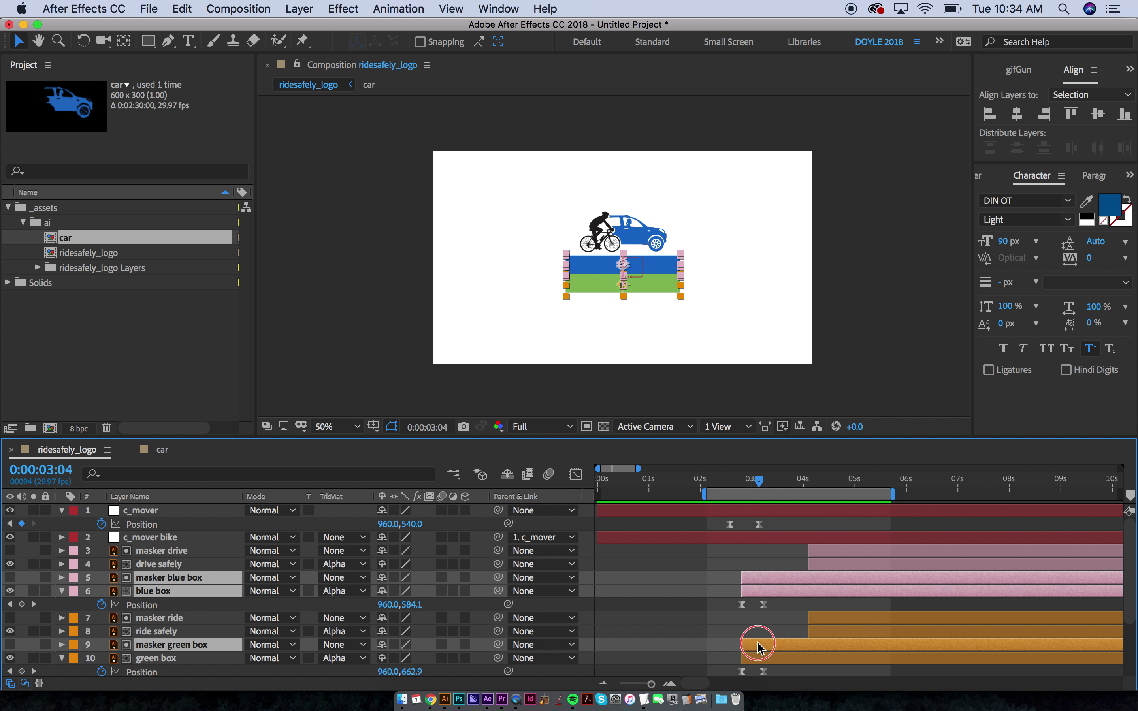
{"action": "left_click", "coordinate": [762, 659], "text": "super"}
{"action": "left_click_drag", "start_coordinate": [764, 578], "coordinate": [752, 582]}
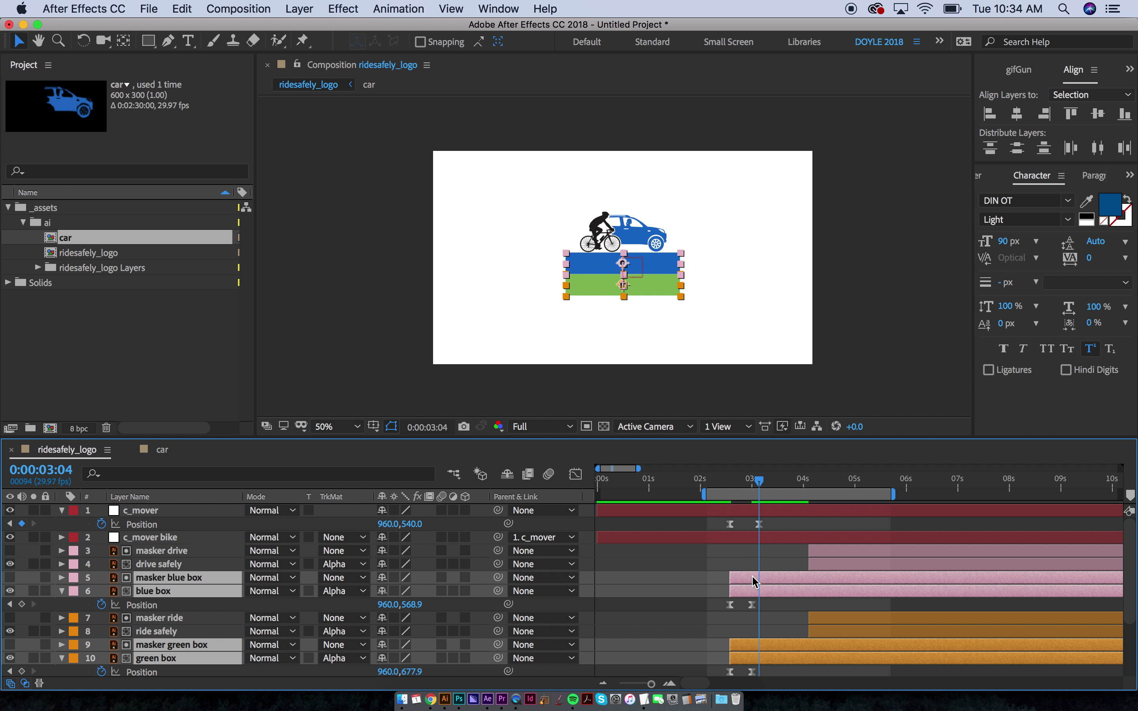
{"action": "left_click", "coordinate": [752, 671]}
{"action": "left_click", "coordinate": [751, 605], "text": "shift"}
{"action": "left_click_drag", "start_coordinate": [750, 610], "coordinate": [757, 612]}
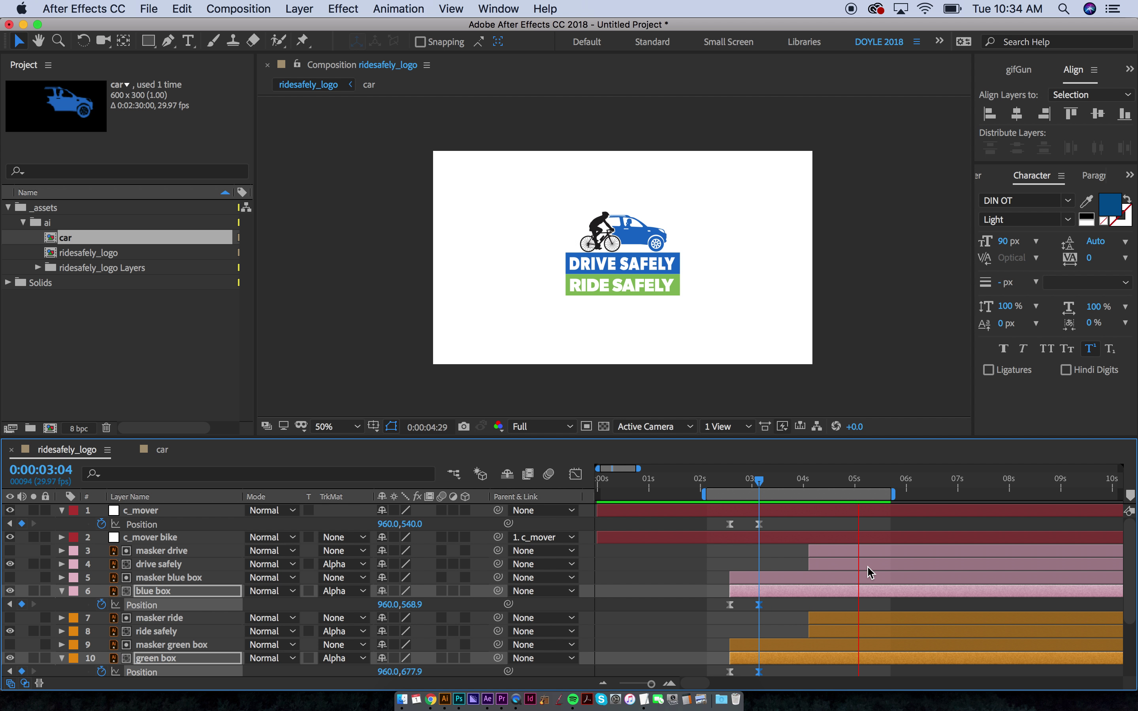
{"action": "key", "text": "space"}
Step: Apply Easy Ease to both of c_mover's Position keyframes and preview the animation
{"action": "left_click", "coordinate": [743, 581], "text": "super"}
{"action": "left_click", "coordinate": [743, 646], "text": "super"}
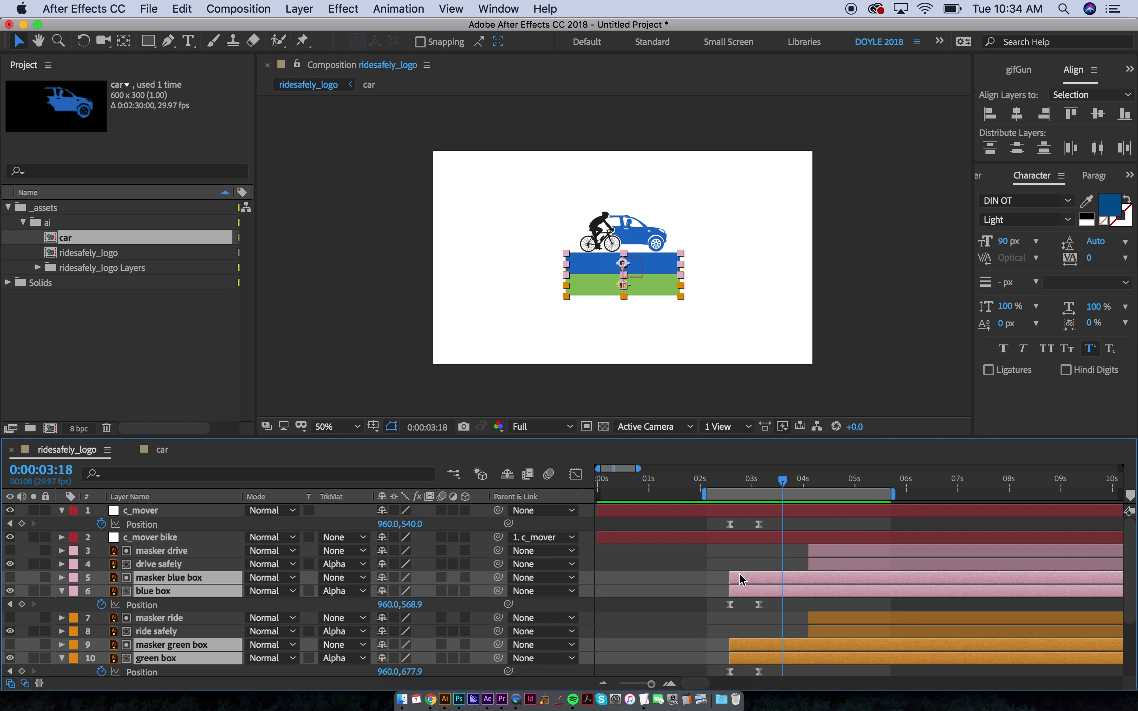
{"action": "left_click_drag", "start_coordinate": [720, 527], "coordinate": [779, 538]}
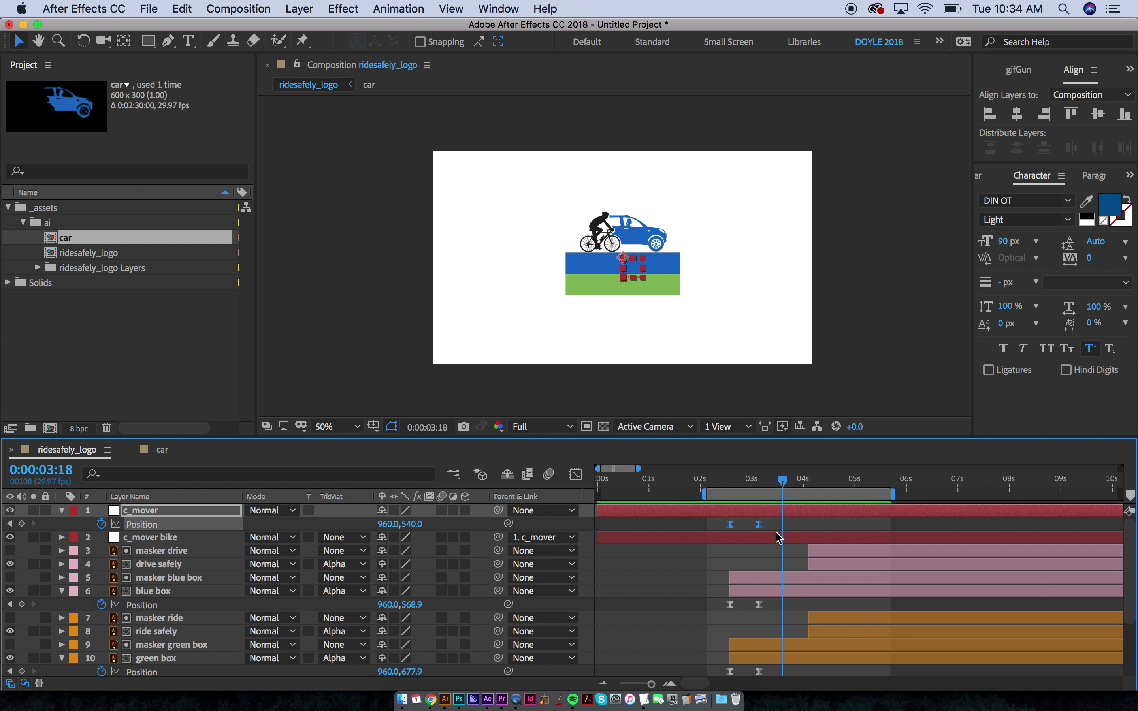
{"action": "key", "text": "shift+F3"}
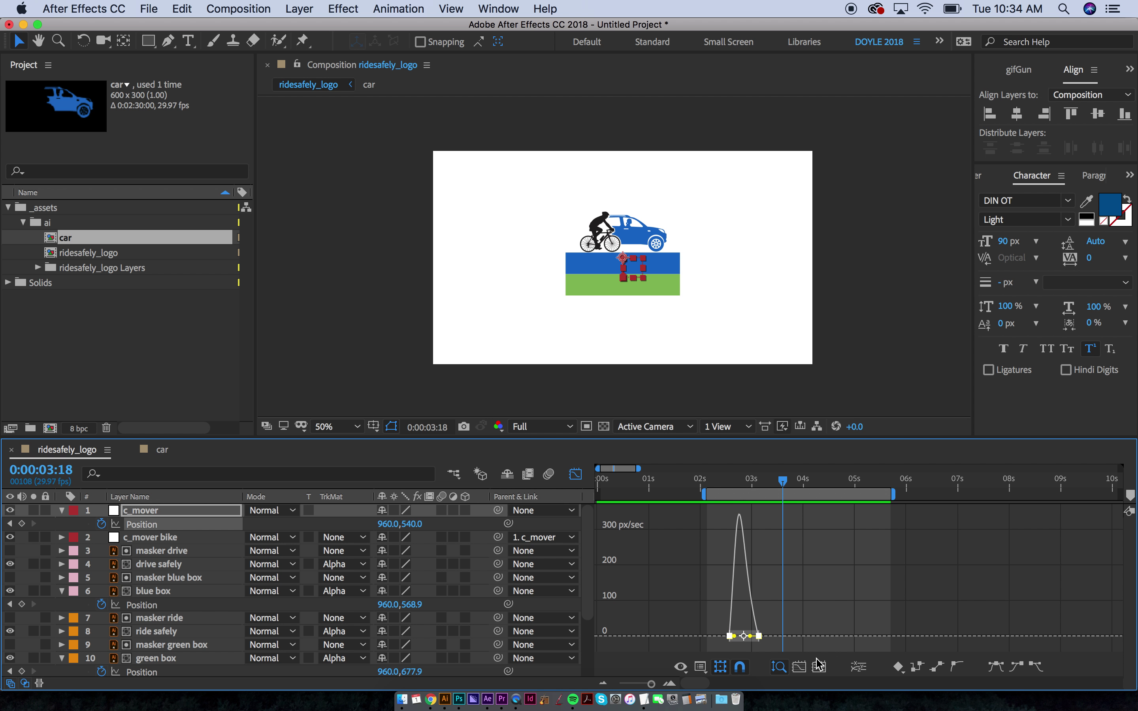
{"action": "left_click", "coordinate": [1000, 669]}
{"action": "key", "text": "shift+F3"}
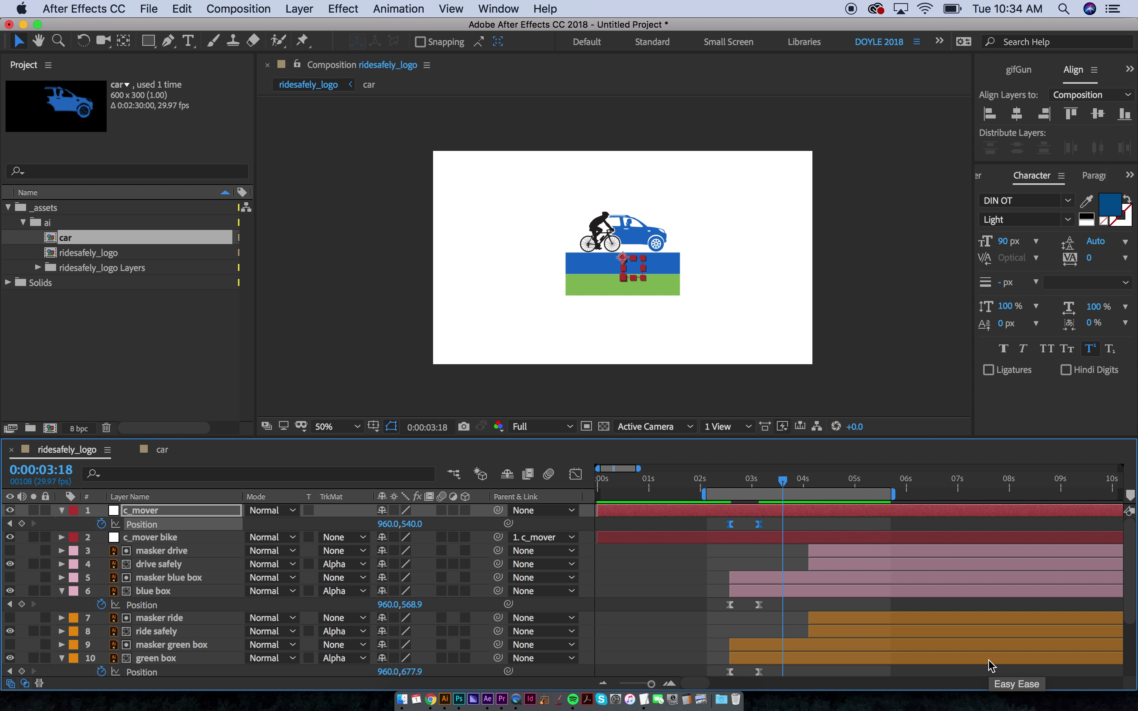
{"action": "key", "text": "equal"}
{"action": "key", "text": "space"}
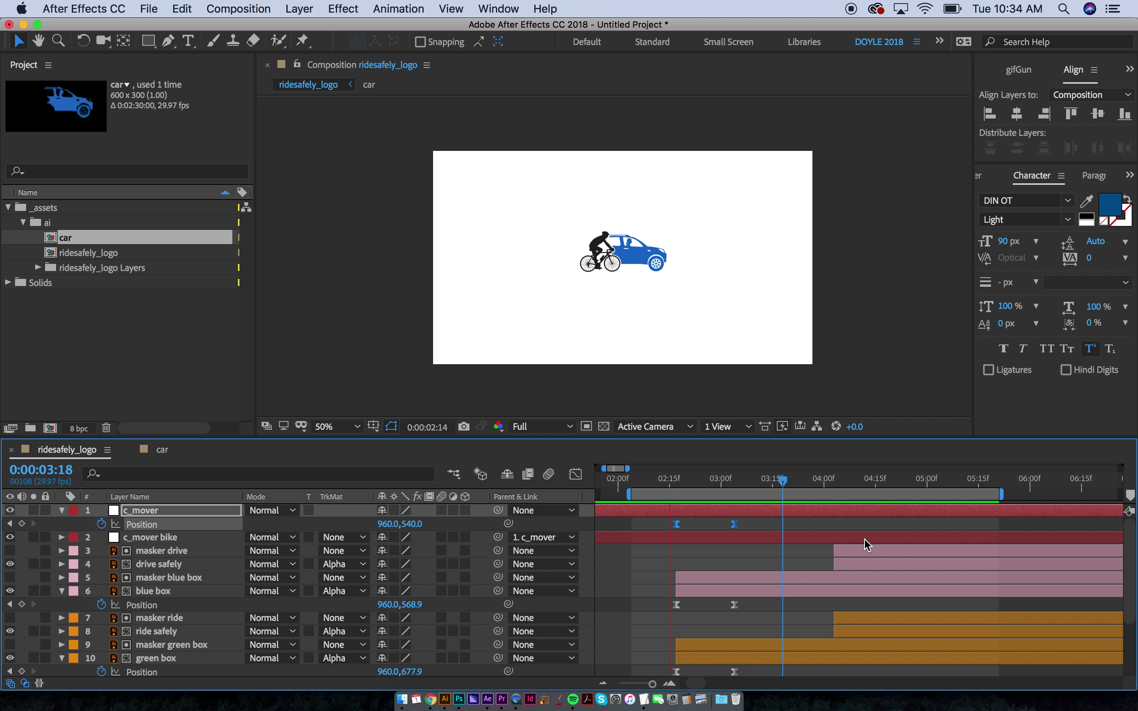
{"action": "key", "text": "space"}
Step: Move the masker drive, drive safely, masker ride and ride safely layers to start at 0:00:02:24
{"action": "left_click_drag", "start_coordinate": [713, 482], "coordinate": [700, 481]}
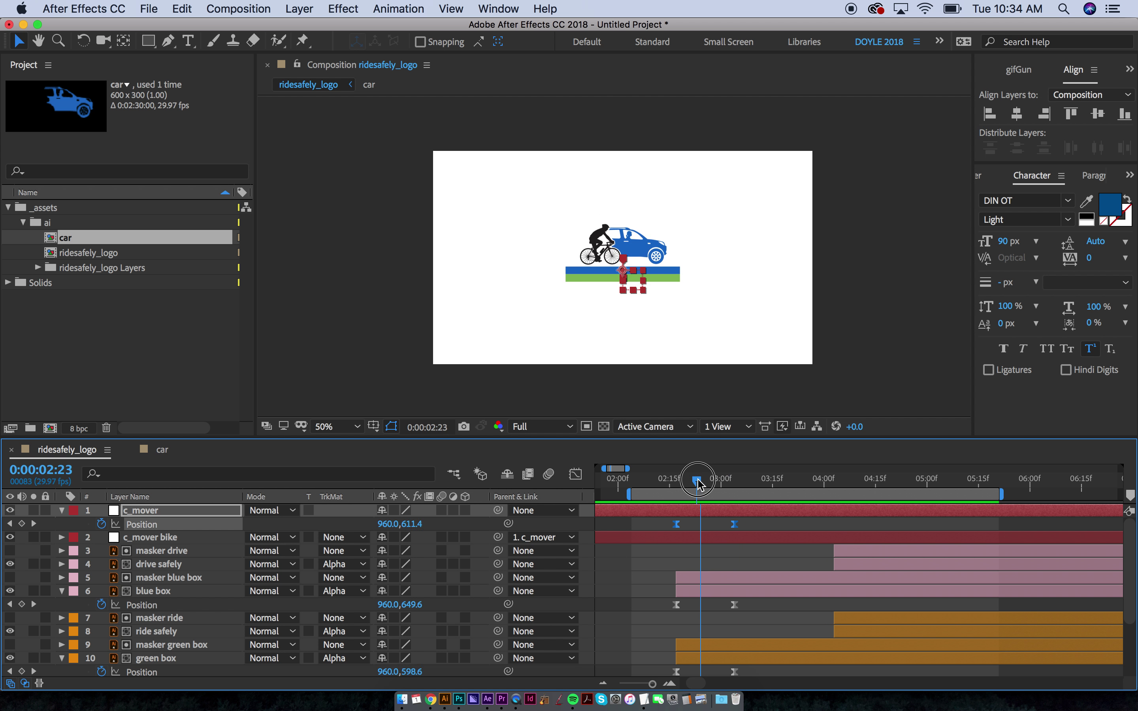
{"action": "left_click", "coordinate": [858, 550]}
{"action": "left_click", "coordinate": [855, 566], "text": "super"}
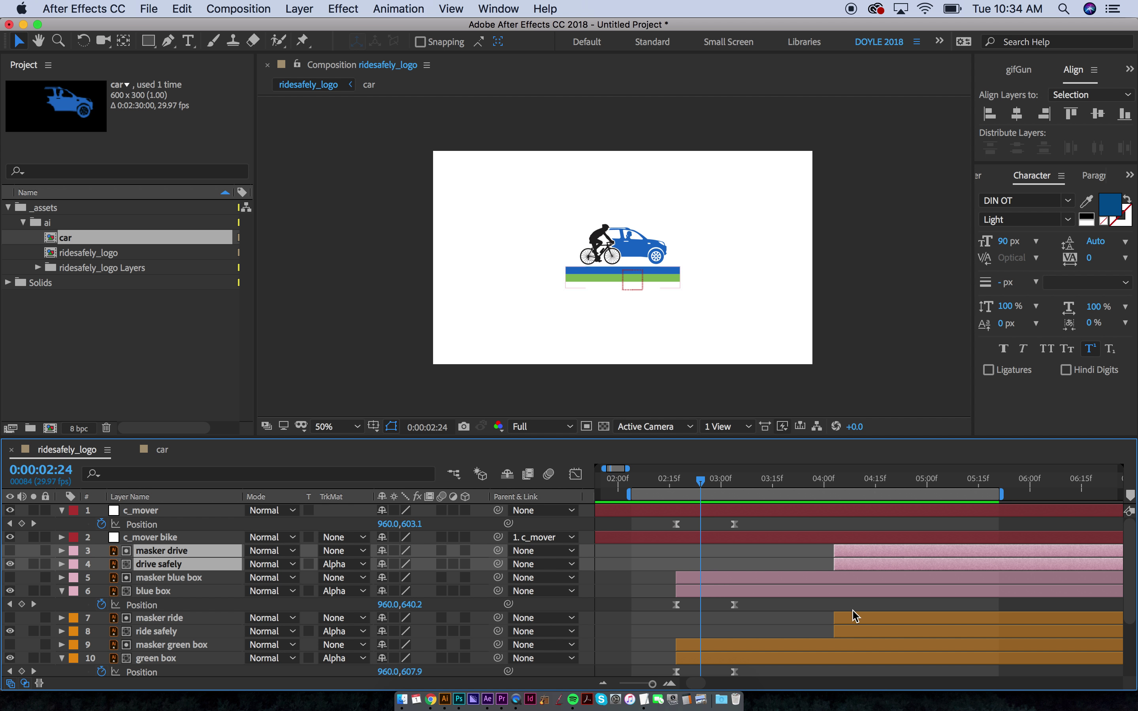
{"action": "left_click", "coordinate": [853, 619], "text": "super"}
{"action": "left_click", "coordinate": [851, 632], "text": "super"}
{"action": "key", "text": "bracketleft"}
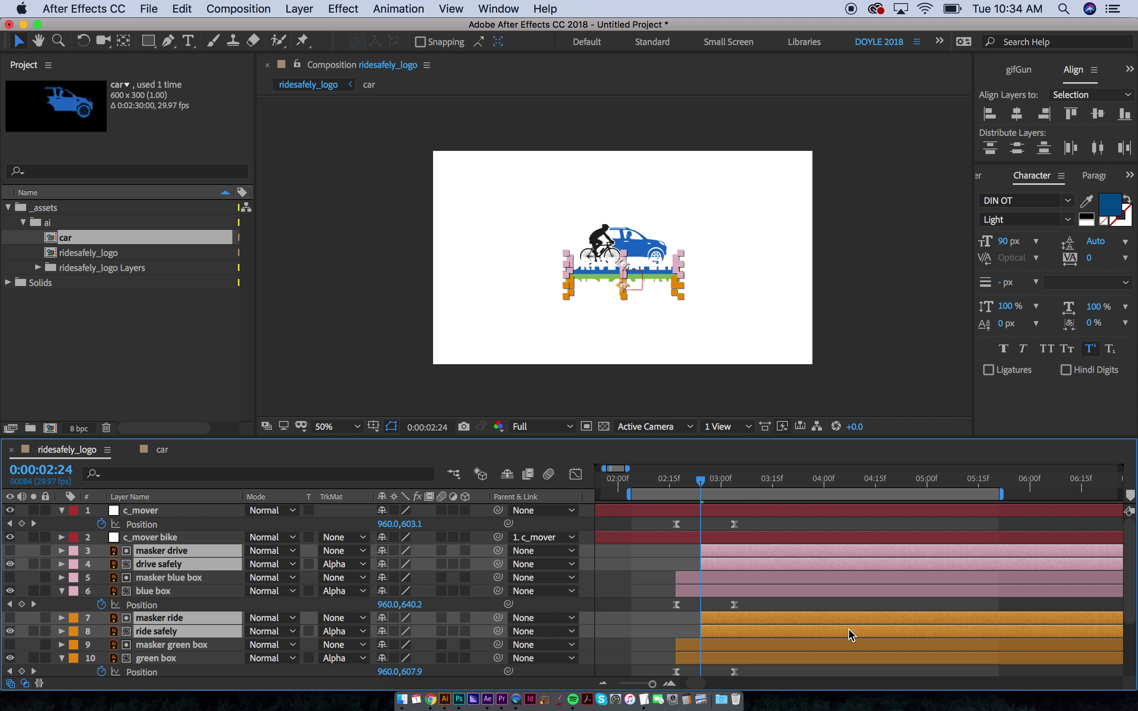
{"action": "left_click", "coordinate": [816, 608]}
Step: Add Position keyframes to the drive safely and ride safely layers at 0:00:02:24 and 0:00:03:12
{"action": "left_click", "coordinate": [720, 567]}
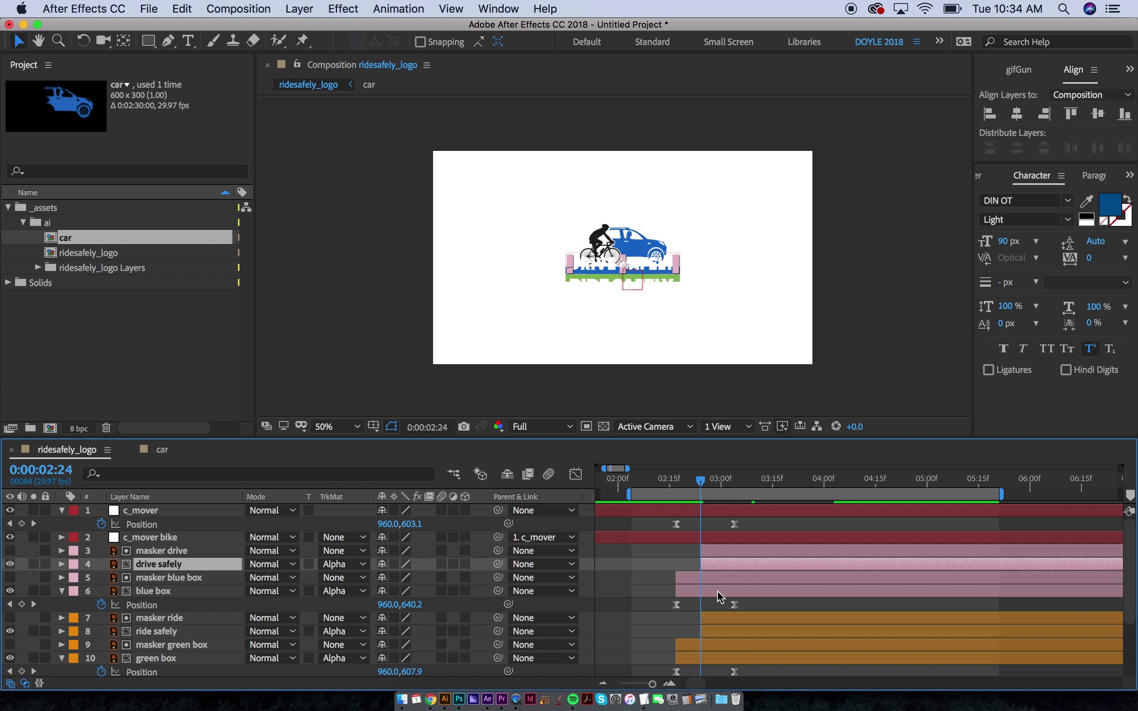
{"action": "left_click", "coordinate": [719, 630], "text": "super"}
{"action": "key", "text": "alt+shift+p"}
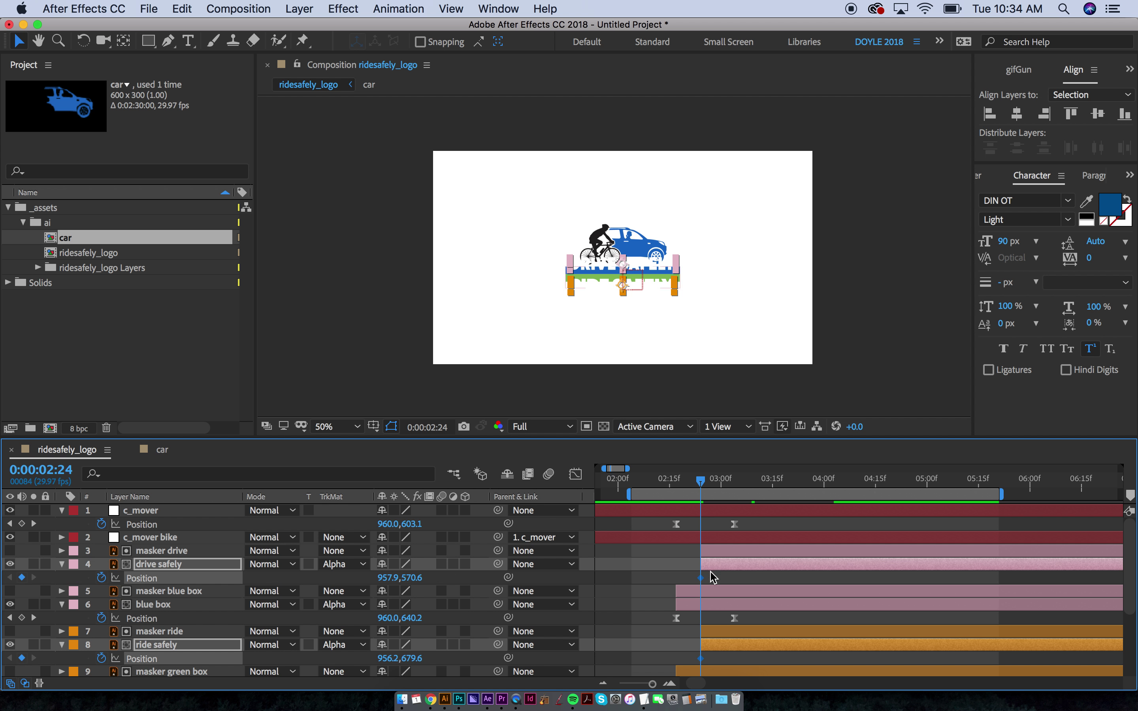
{"action": "left_click_drag", "start_coordinate": [711, 485], "coordinate": [768, 486]}
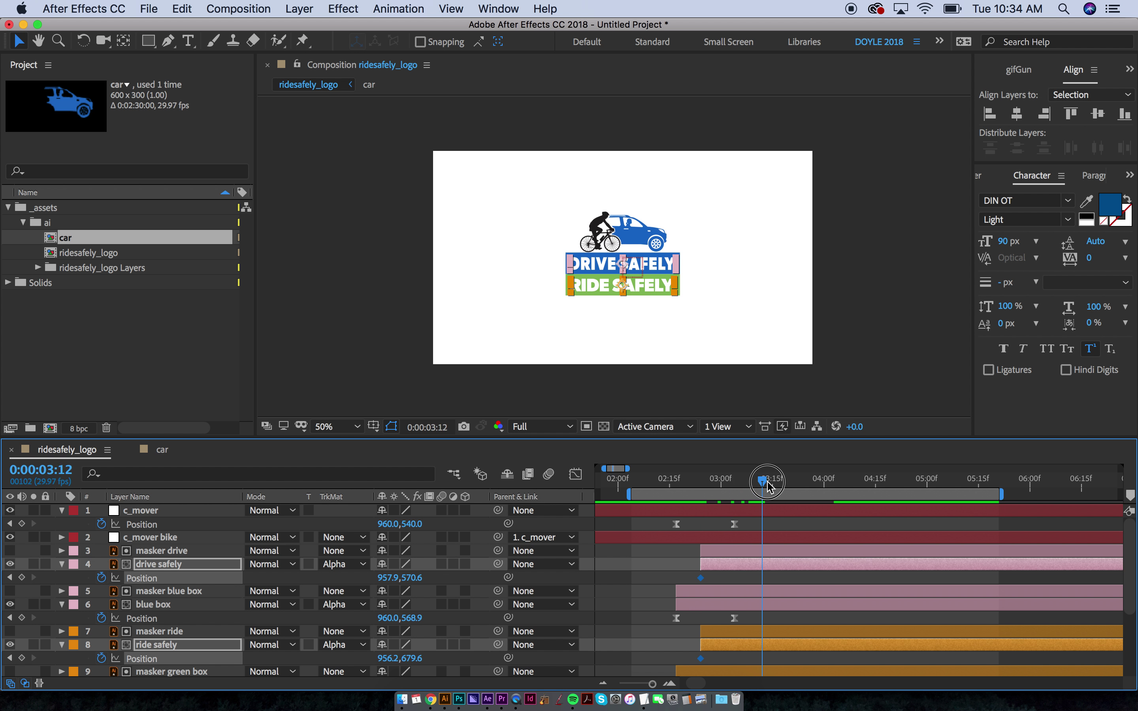
{"action": "key", "text": "alt+shift+p"}
{"action": "key", "text": "j"}
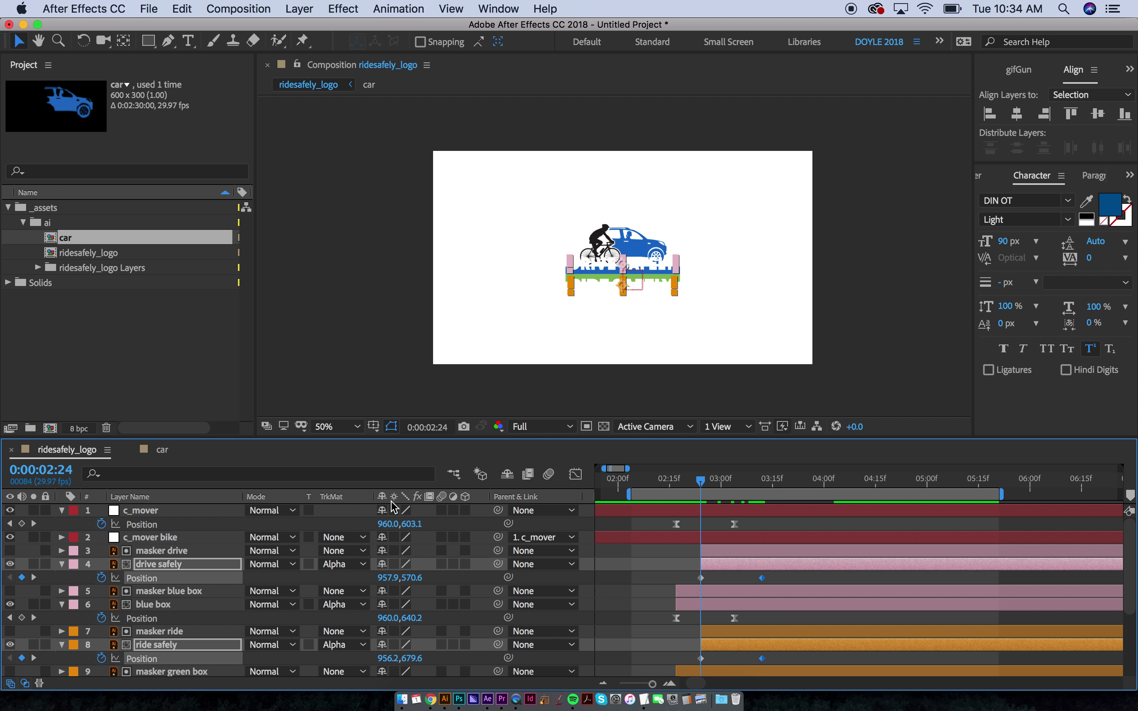
Step: At the first keyframe, set the Y position of drive safely to 665.6 and of ride safely to 583.6, and preview the motion
{"action": "left_click_drag", "start_coordinate": [408, 577], "coordinate": [453, 604]}
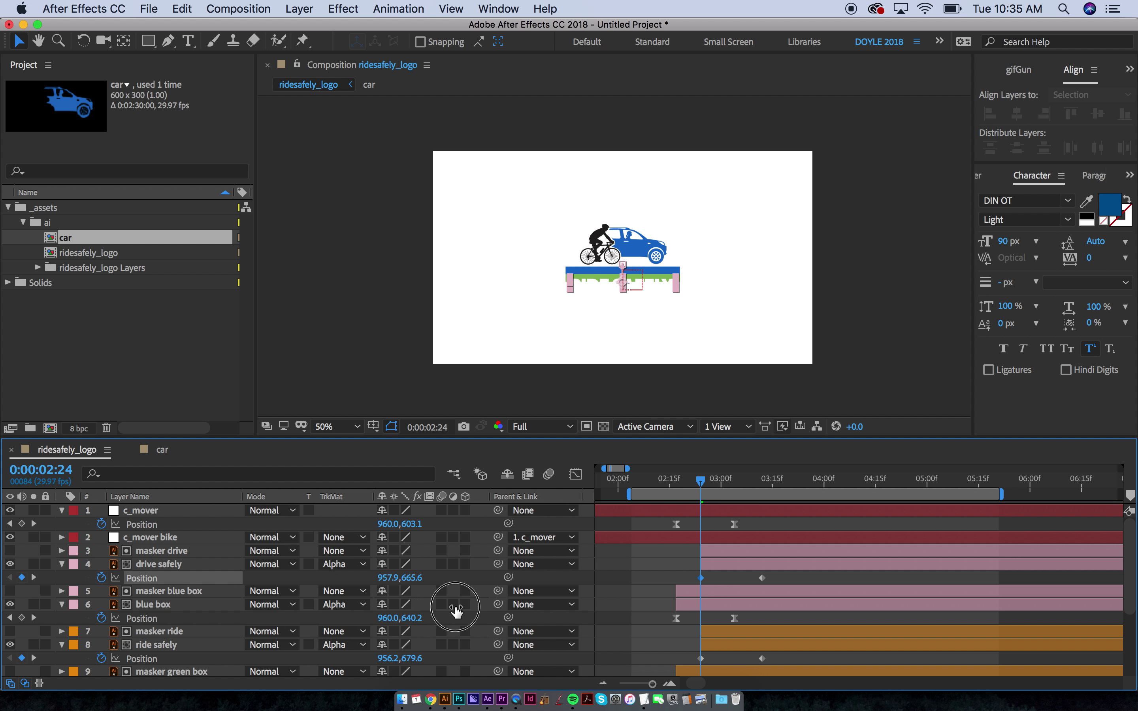
{"action": "left_click", "coordinate": [732, 643]}
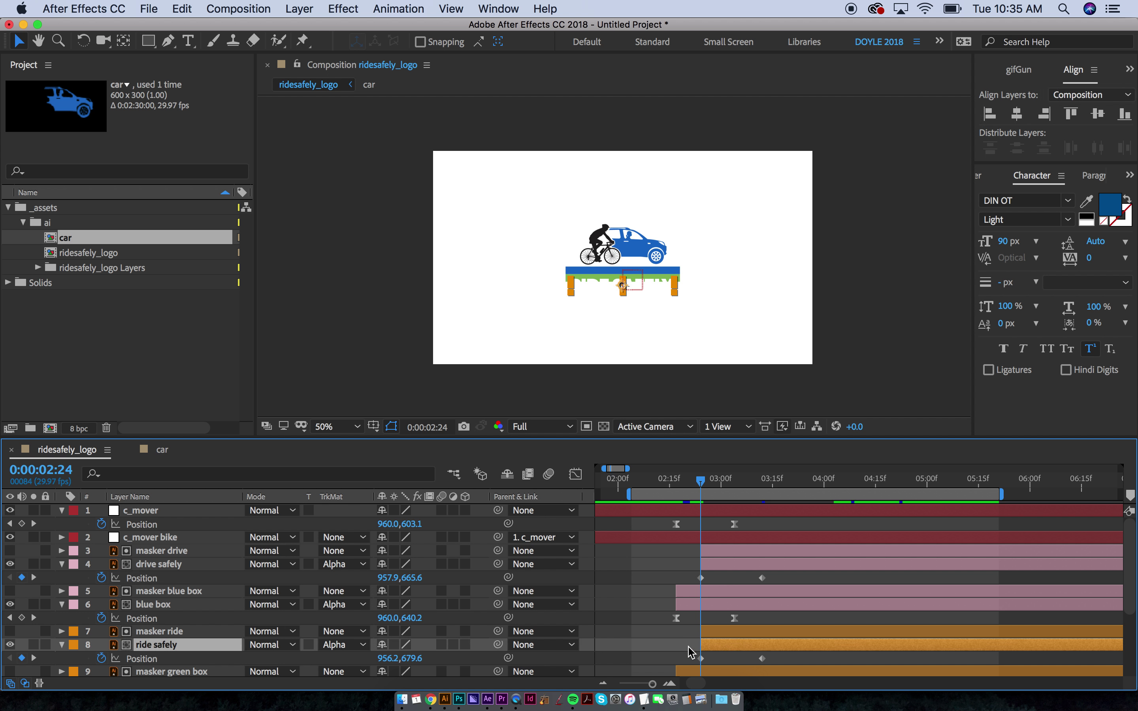
{"action": "left_click_drag", "start_coordinate": [414, 659], "coordinate": [329, 672]}
{"action": "key", "text": "space"}
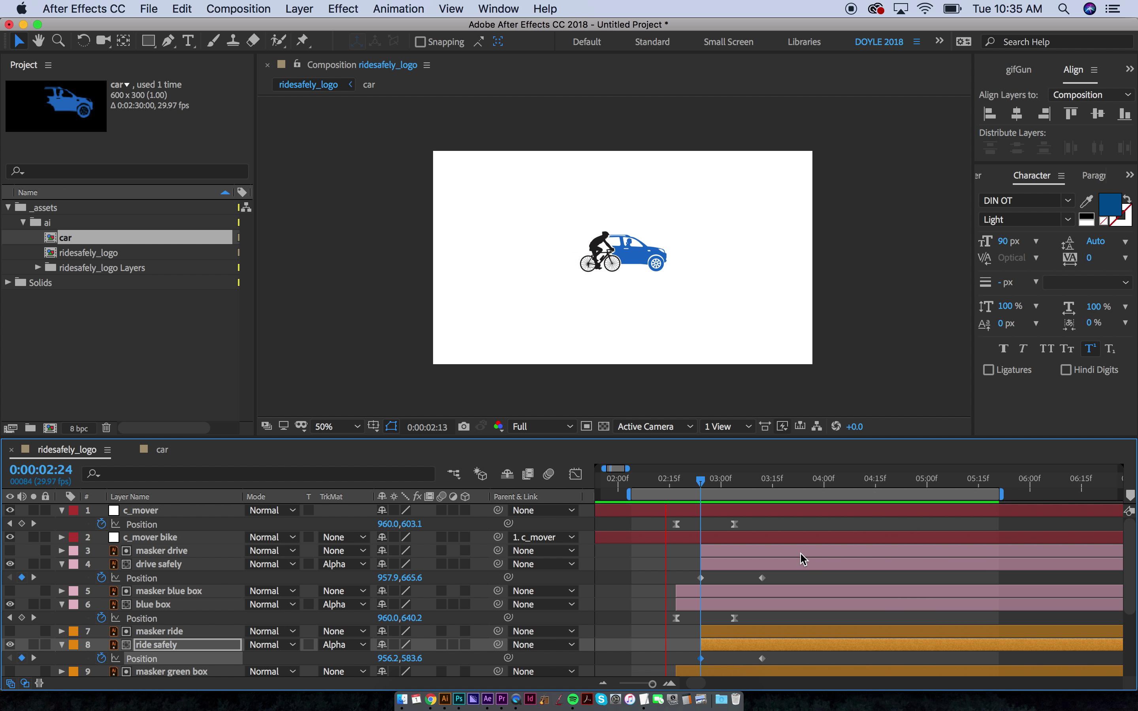
{"action": "key", "text": "space"}
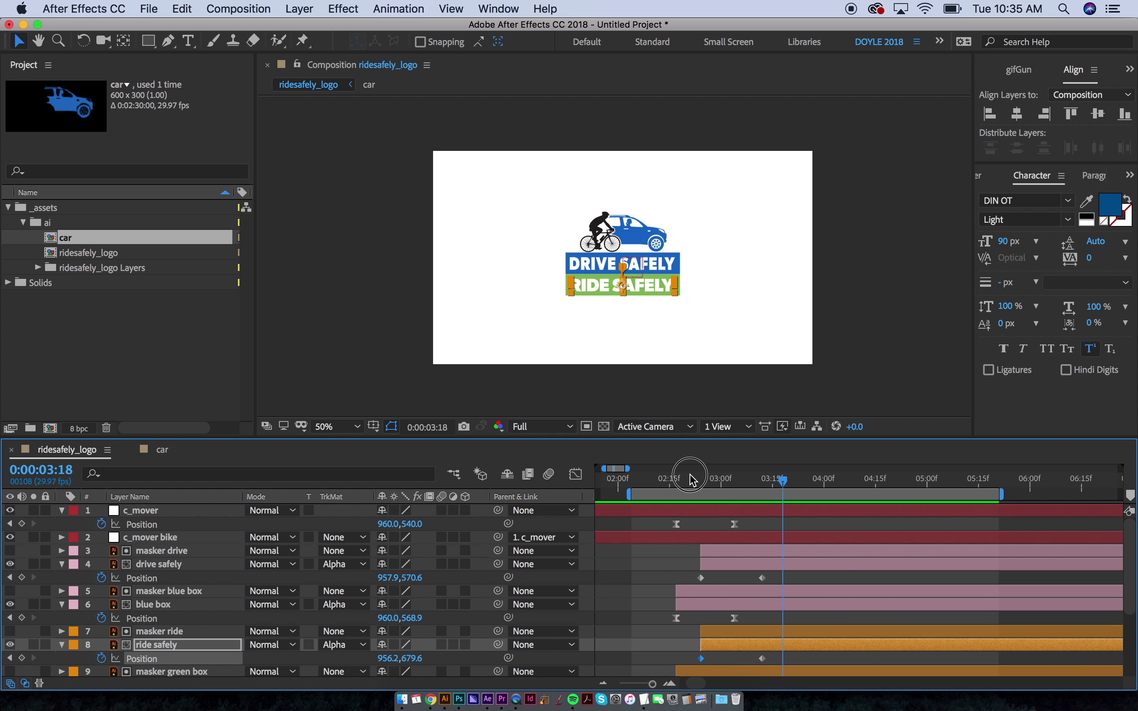
Step: Move the masker drive, drive safely, masker ride and ride safely layers to start at 0:00:02:17
{"action": "left_click", "coordinate": [676, 479]}
{"action": "left_click", "coordinate": [719, 549]}
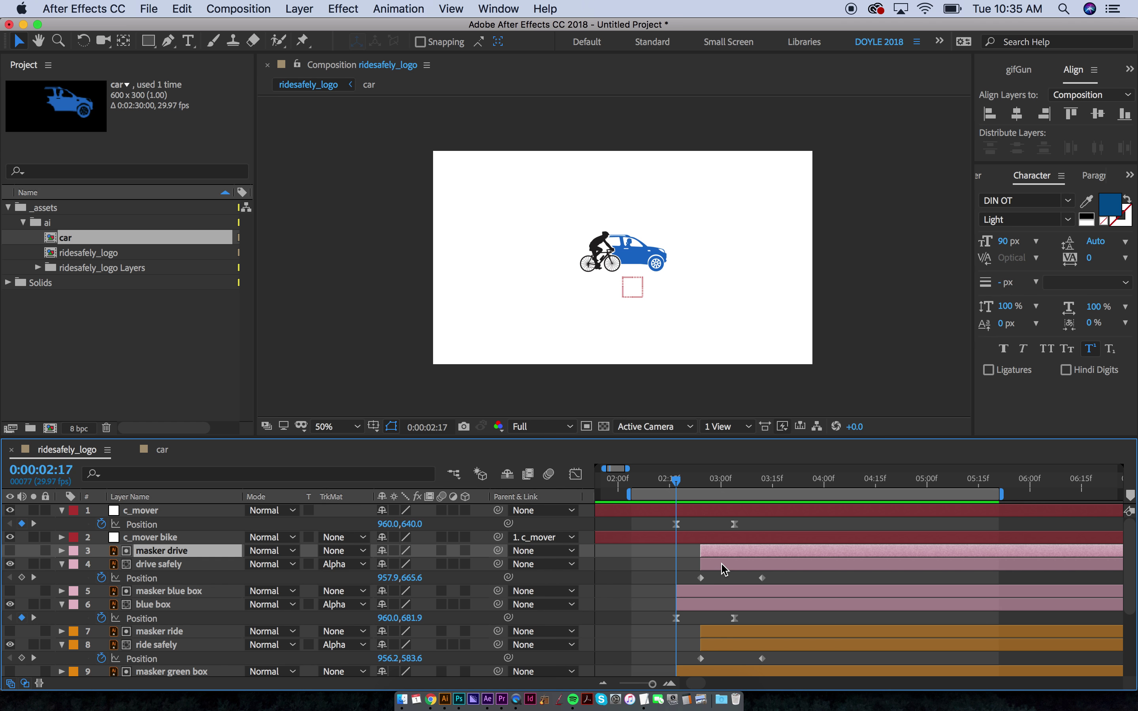
{"action": "left_click", "coordinate": [721, 566], "text": "shift"}
{"action": "left_click", "coordinate": [723, 633], "text": "shift"}
{"action": "left_click", "coordinate": [724, 647], "text": "shift"}
{"action": "key", "text": "bracketleft"}
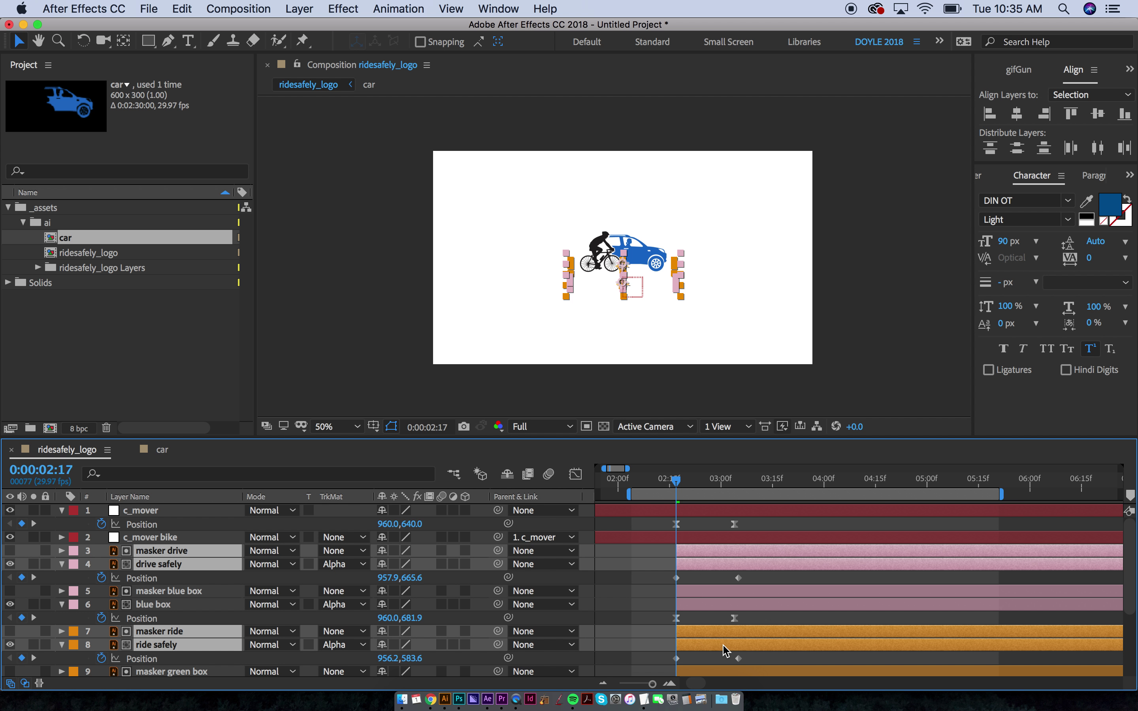
Step: Apply Easy Ease to all Position keyframes of the drive safely and ride safely layers and preview the text reveal
{"action": "left_click_drag", "start_coordinate": [647, 563], "coordinate": [767, 580]}
{"action": "left_click_drag", "start_coordinate": [648, 653], "coordinate": [764, 667]}
{"action": "left_click", "coordinate": [575, 474]}
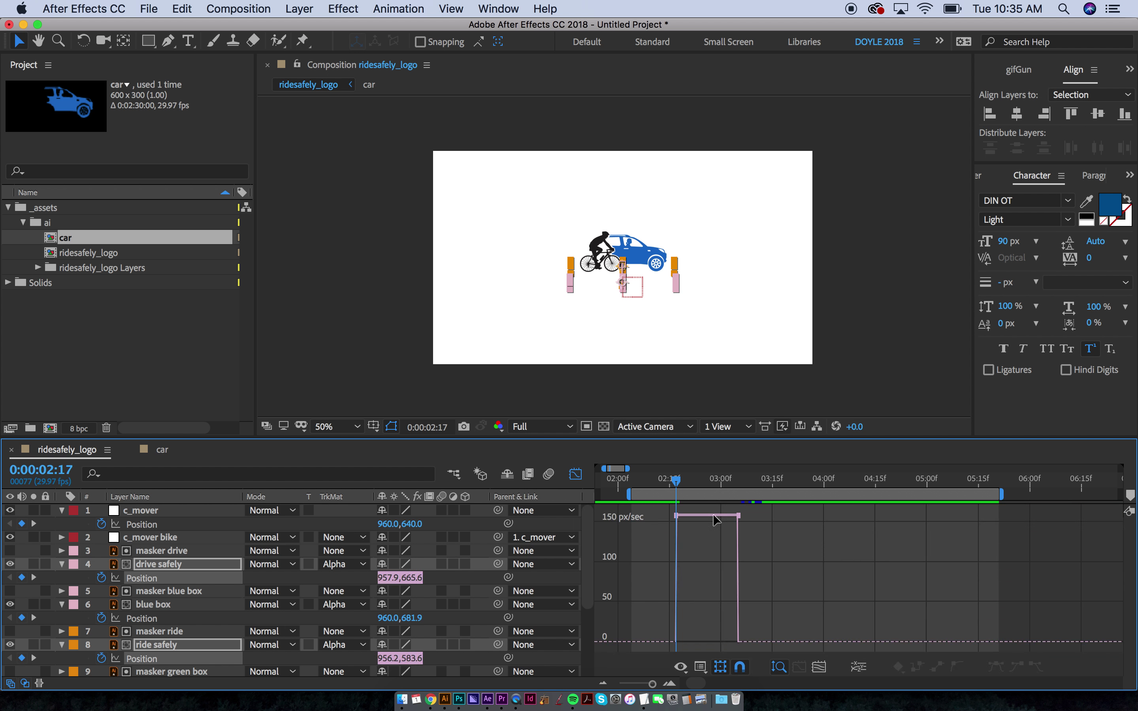
{"action": "left_click_drag", "start_coordinate": [762, 555], "coordinate": [609, 499]}
{"action": "left_click", "coordinate": [995, 669]}
{"action": "key", "text": "space"}
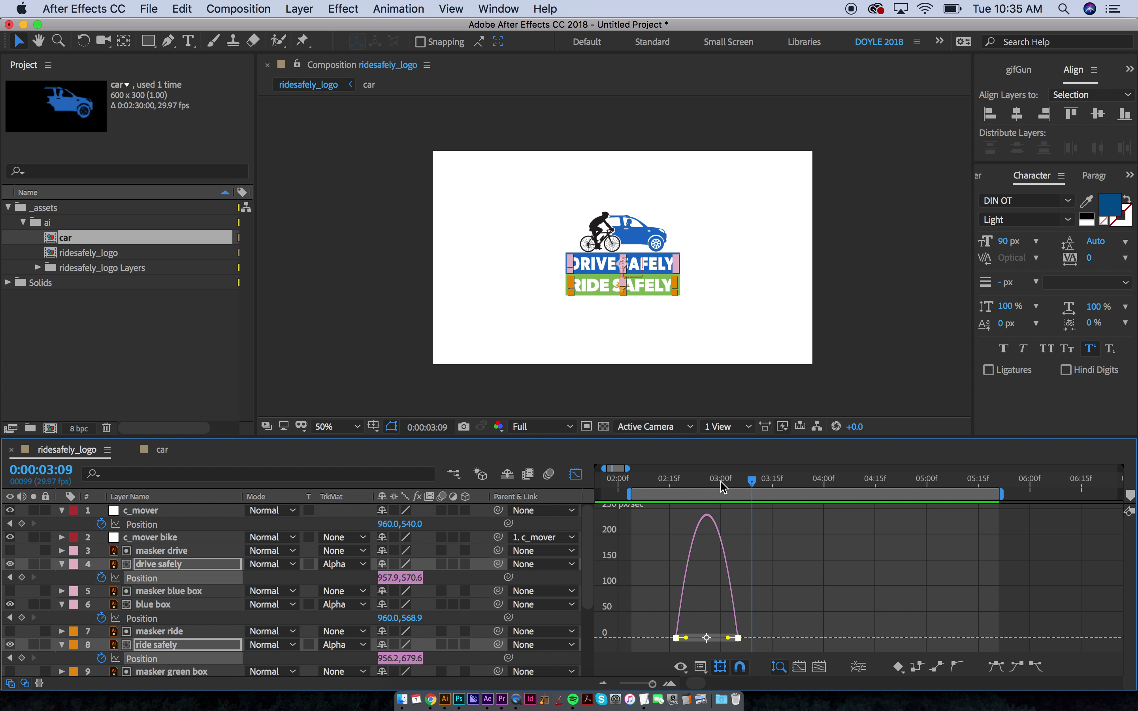
{"action": "key", "text": "shift+F3"}
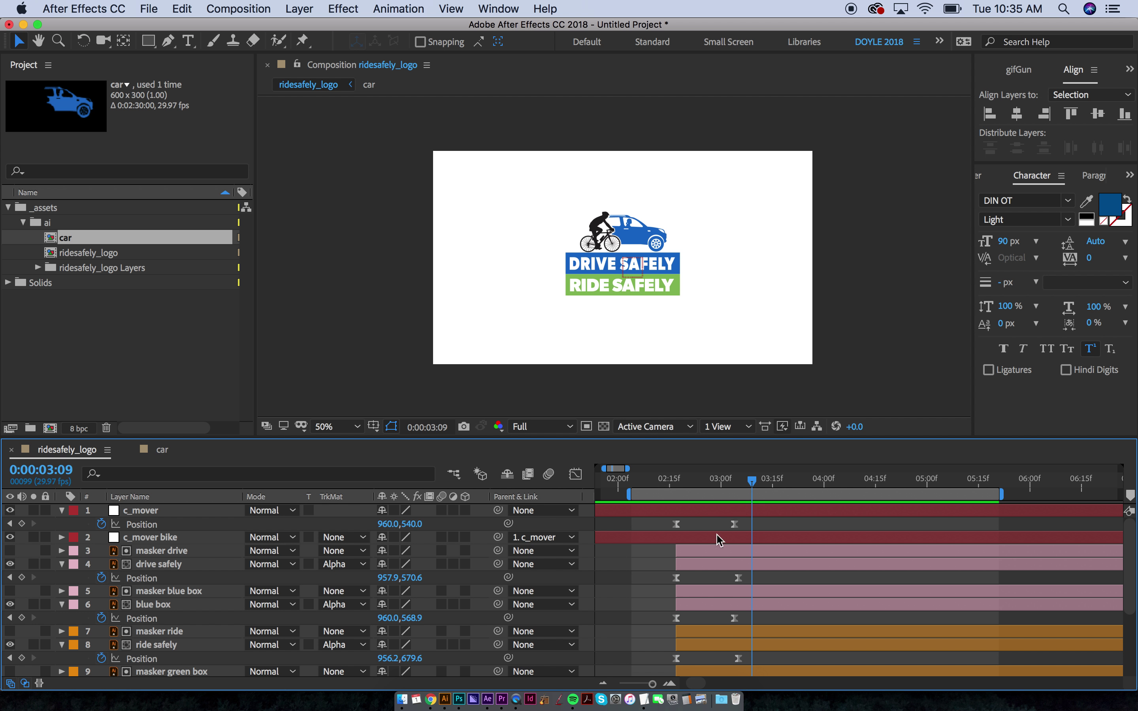
Step: Nudge the masker drive layer slightly up and the masker ride layer slightly down
{"action": "left_click", "coordinate": [724, 555]}
{"action": "key", "text": "Return"}
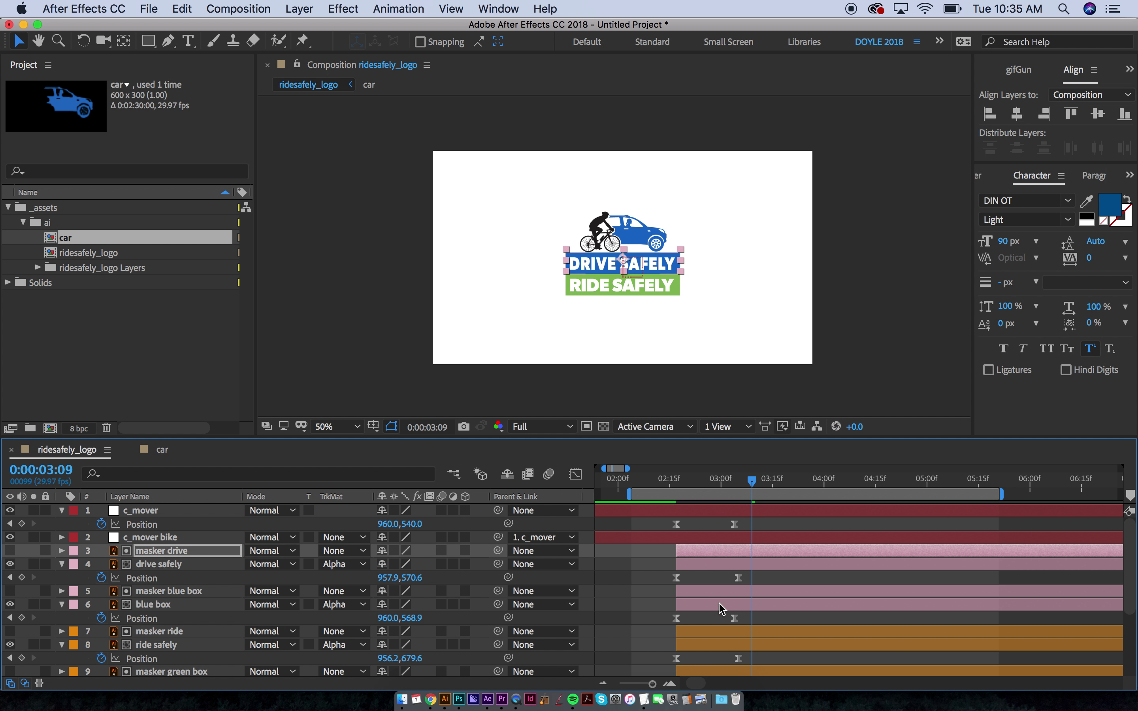
{"action": "left_click", "coordinate": [710, 633]}
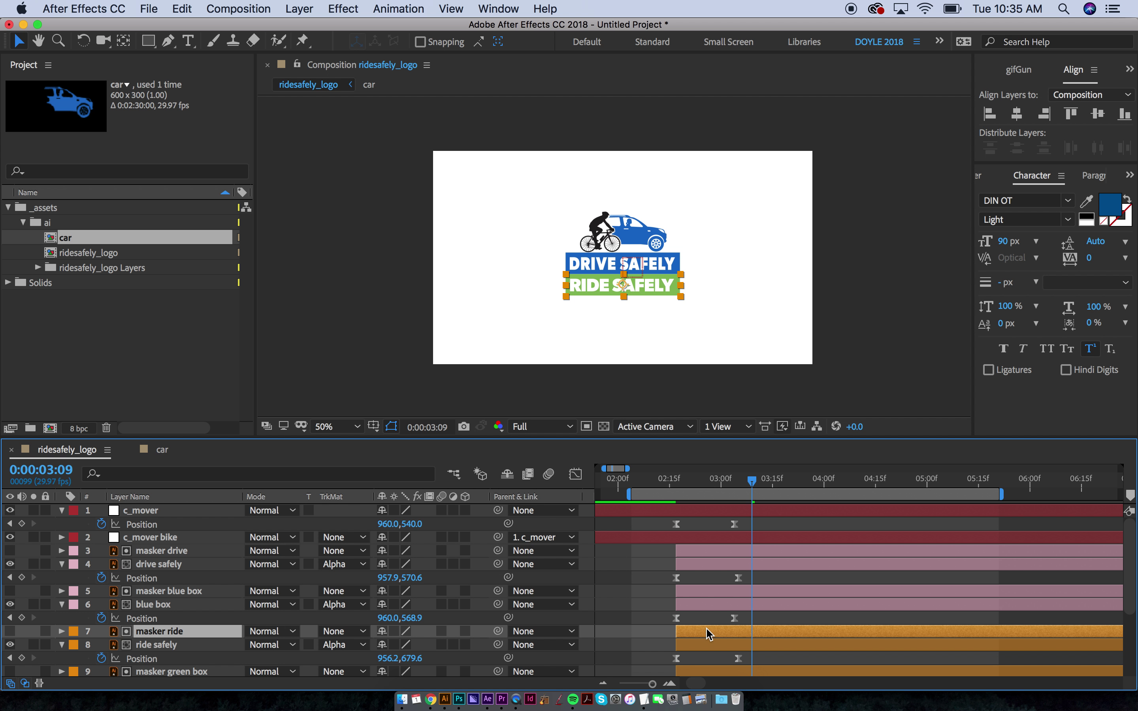
{"action": "scroll", "coordinate": [709, 635], "scroll_direction": "down", "scroll_amount": 1}
{"action": "key", "text": "Return"}
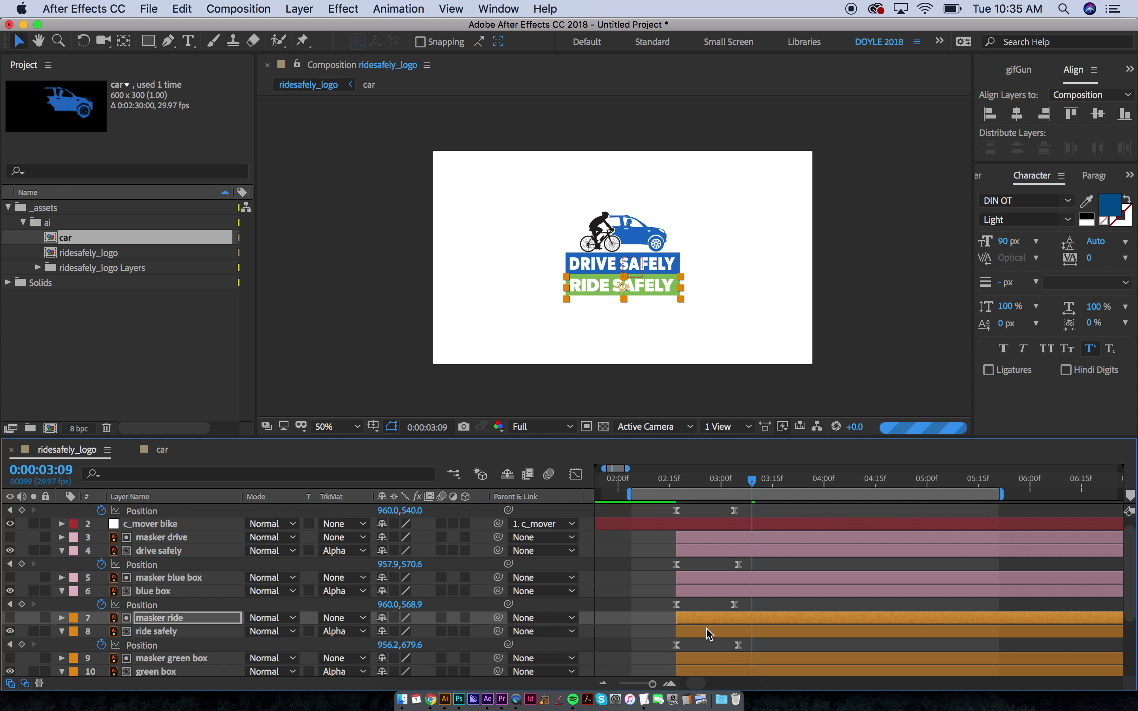
Step: Preview the reveal, end the work area at 0:00:03:16 and replay the shortened section
{"action": "key", "text": "space"}
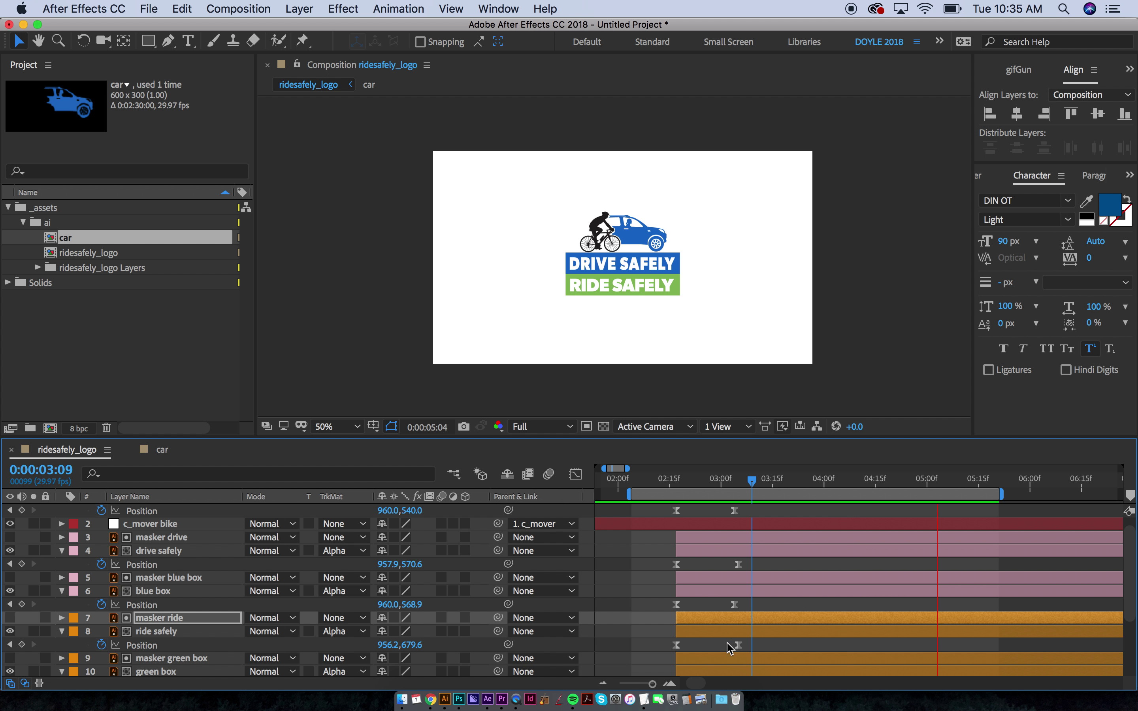
{"action": "key", "text": "space"}
{"action": "left_click", "coordinate": [778, 489]}
{"action": "key", "text": "space"}
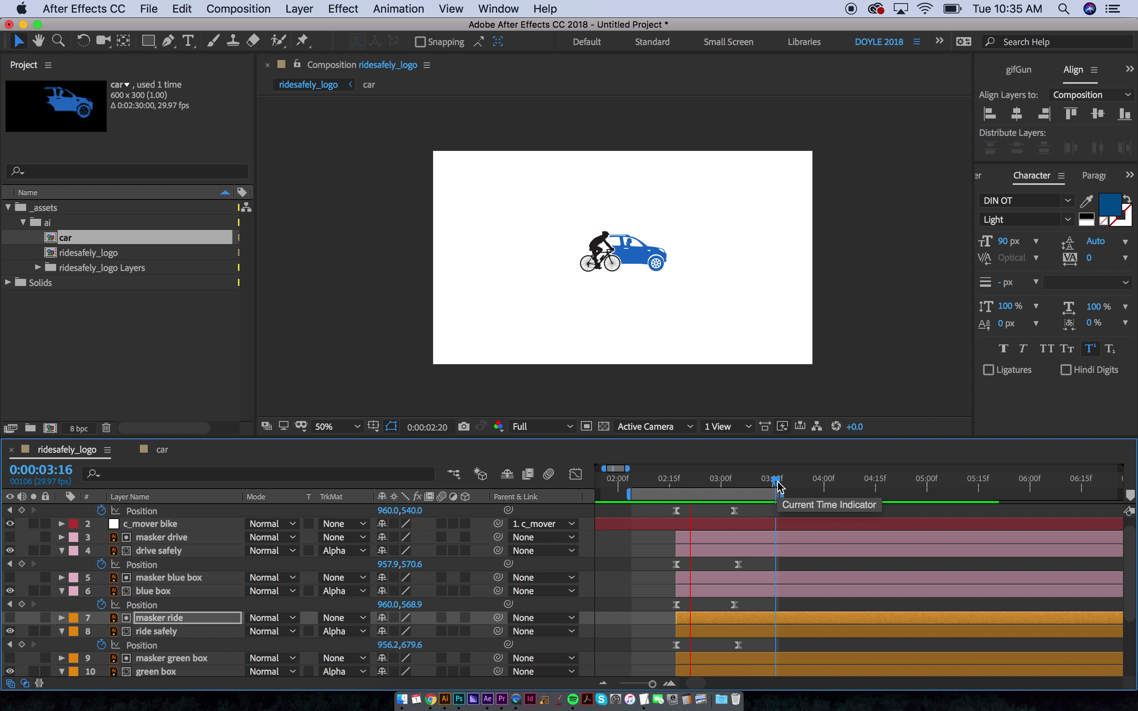
Step: Inspect the boxes up close at 0:00:02:26, fine-tune the masker drive layer's position and preview the result
{"action": "left_click_drag", "start_coordinate": [778, 489], "coordinate": [709, 490]}
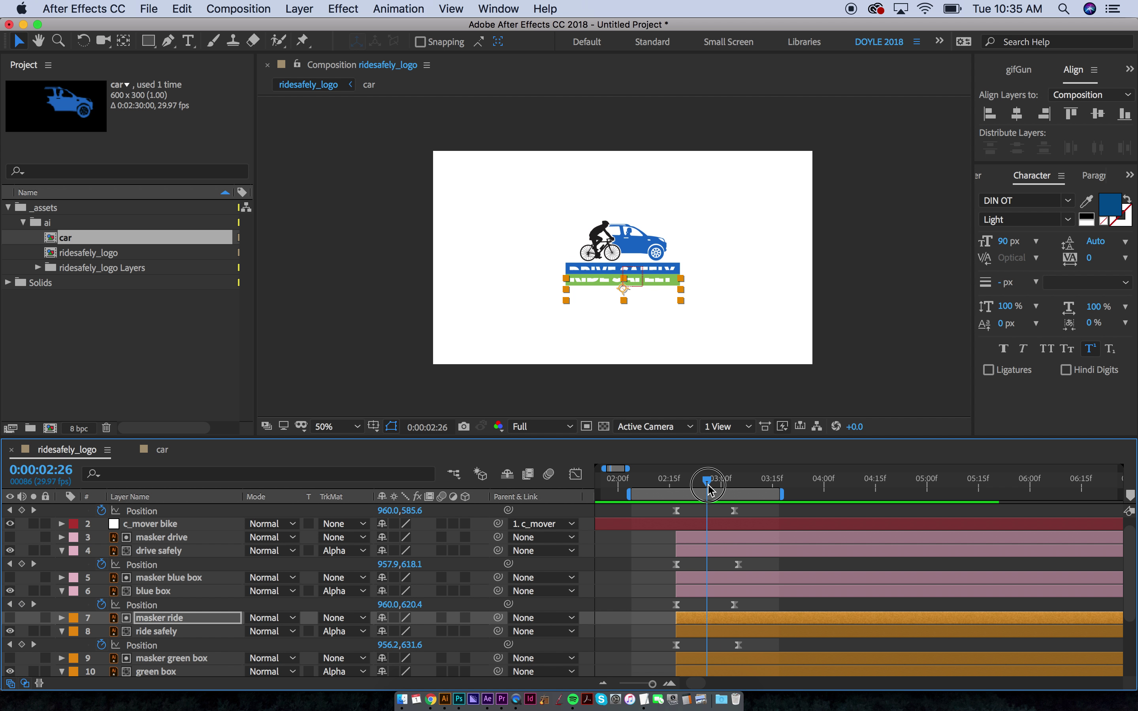
{"action": "key", "text": "period"}
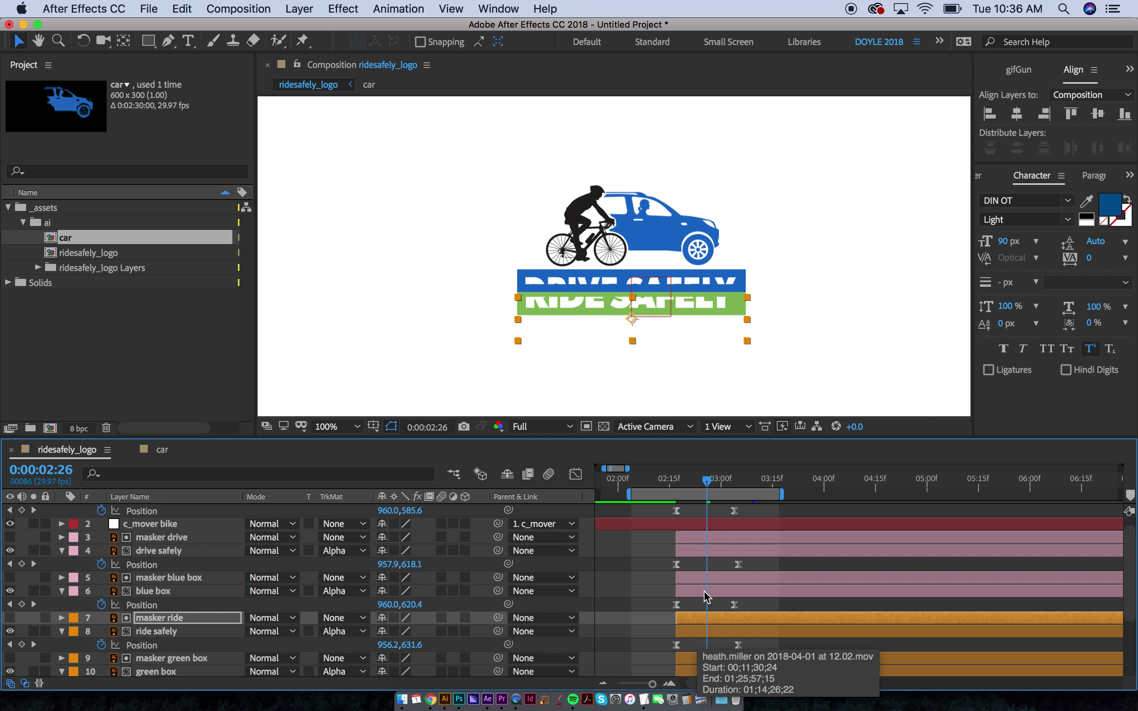
{"action": "left_click", "coordinate": [703, 538]}
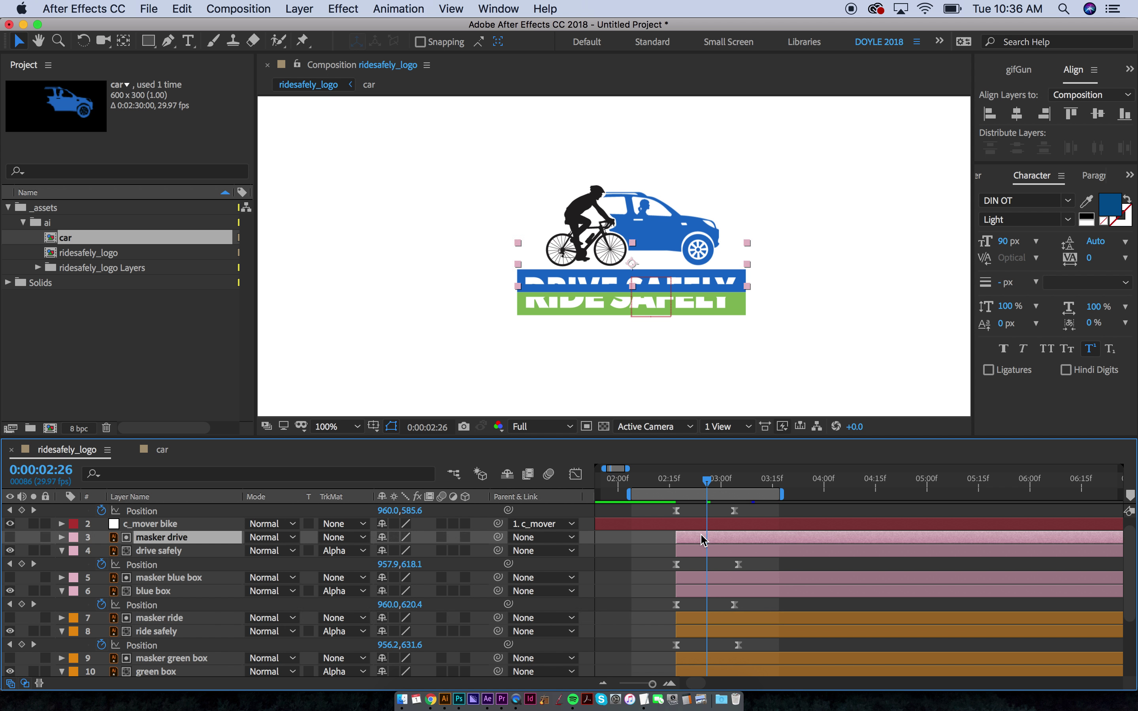
{"action": "key", "text": "Return"}
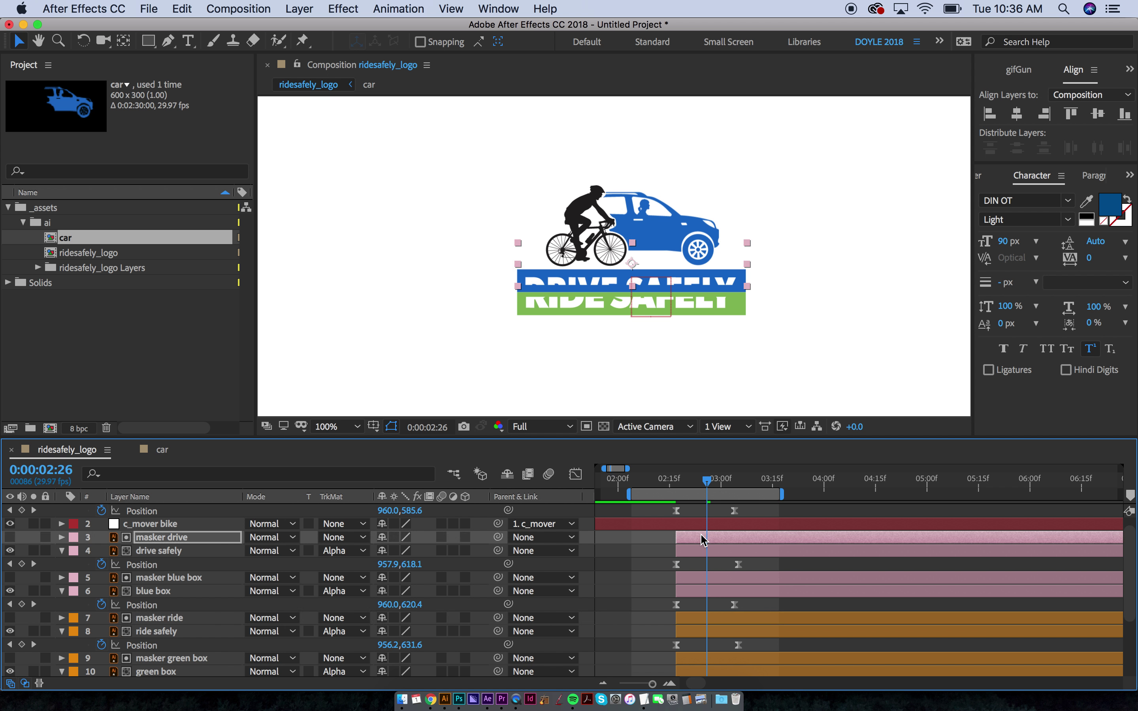
{"action": "key", "text": "space"}
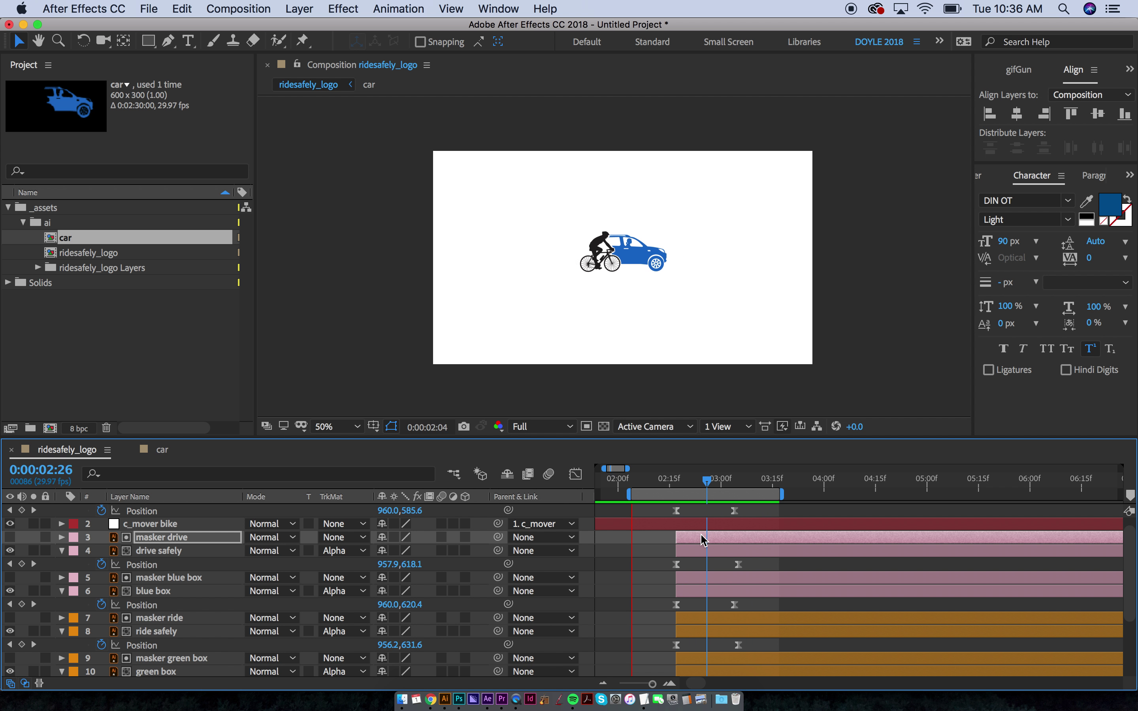
Step: Set the work area to run from the start of the composition to about 5 seconds
{"action": "key", "text": "minus"}
{"action": "key", "text": "minus"}
{"action": "left_click", "coordinate": [629, 492]}
{"action": "left_click_drag", "start_coordinate": [629, 492], "coordinate": [563, 494]}
{"action": "mouse_move", "coordinate": [655, 496]}
{"action": "left_mouse_down"}
{"action": "mouse_move", "coordinate": [696, 494]}
{"action": "mouse_move", "coordinate": [670, 494]}
{"action": "left_mouse_up"}
Step: Collapse the properties of all layers and preview the logo animation from the beginning
{"action": "key", "text": "super+a"}
{"action": "key", "text": "u"}
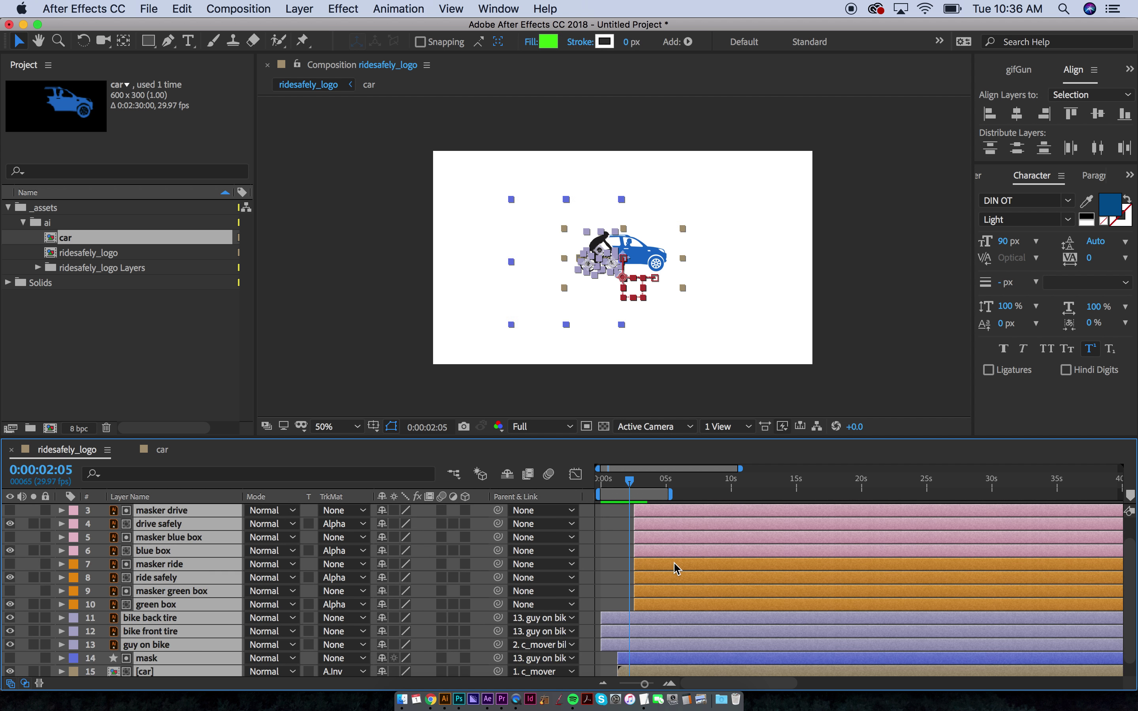
{"action": "scroll", "coordinate": [676, 567], "scroll_direction": "down", "scroll_amount": 1}
{"action": "key", "text": "equal"}
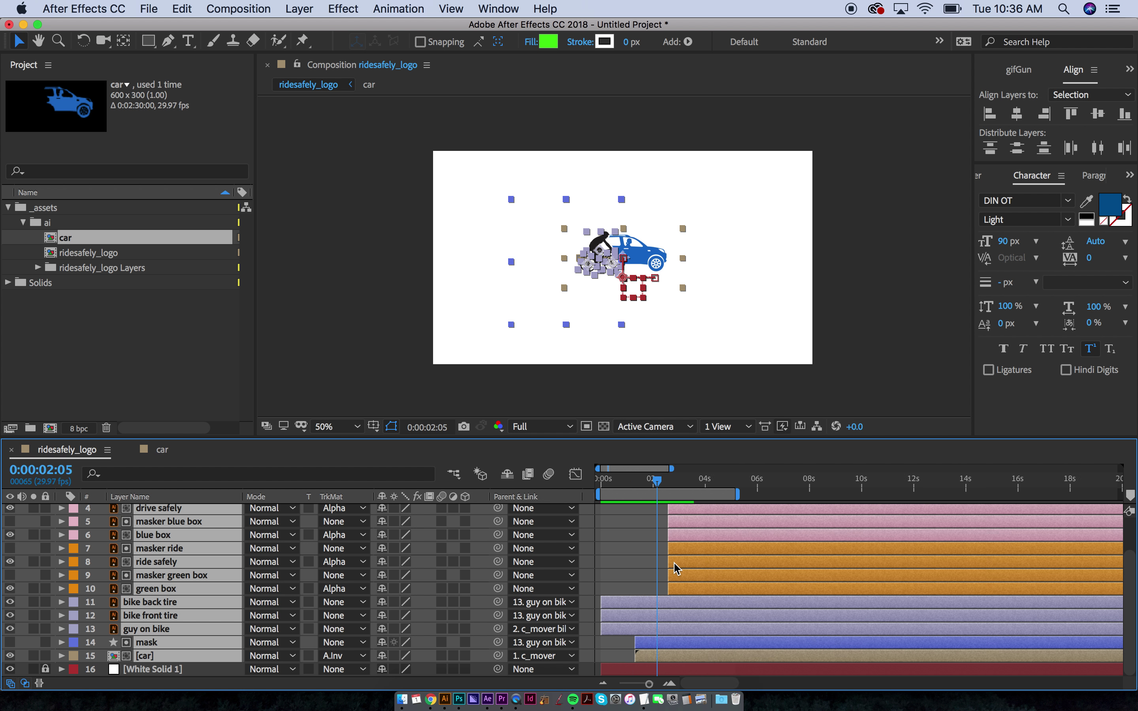
{"action": "key", "text": "space"}
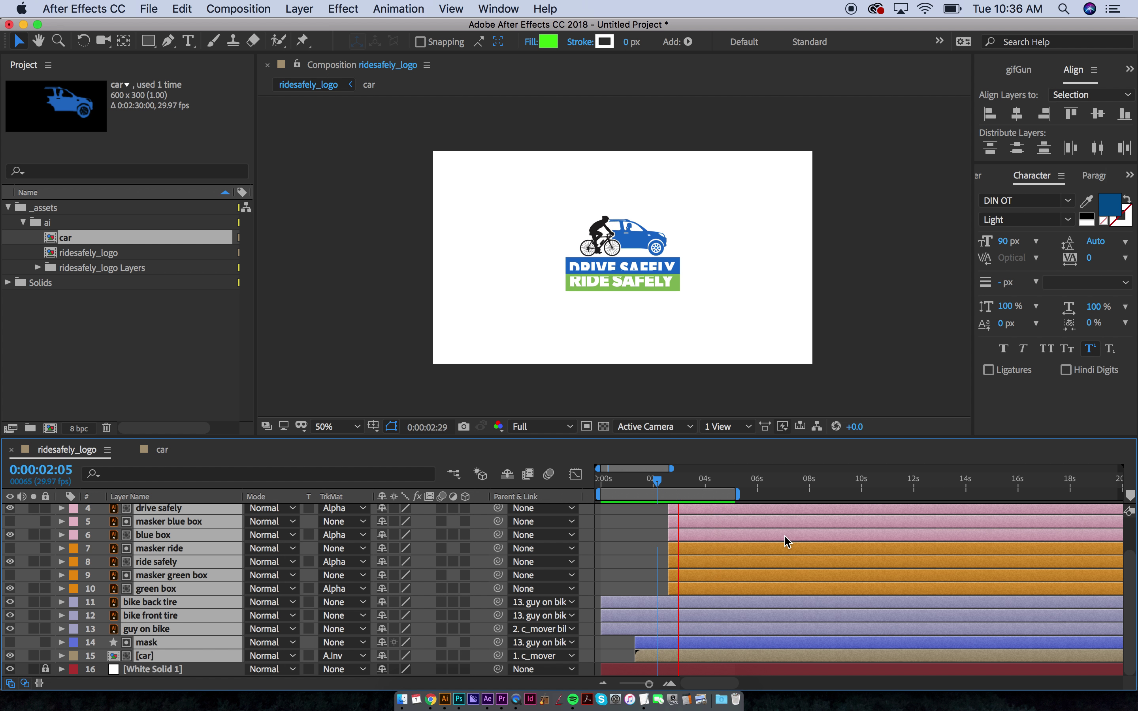
{"action": "key", "text": "space"}
Step: Extend the work area to about 8.5 seconds and add White Solid 1 as the topmost layer starting at 0:00:06:07
{"action": "left_click_drag", "start_coordinate": [742, 495], "coordinate": [821, 494]}
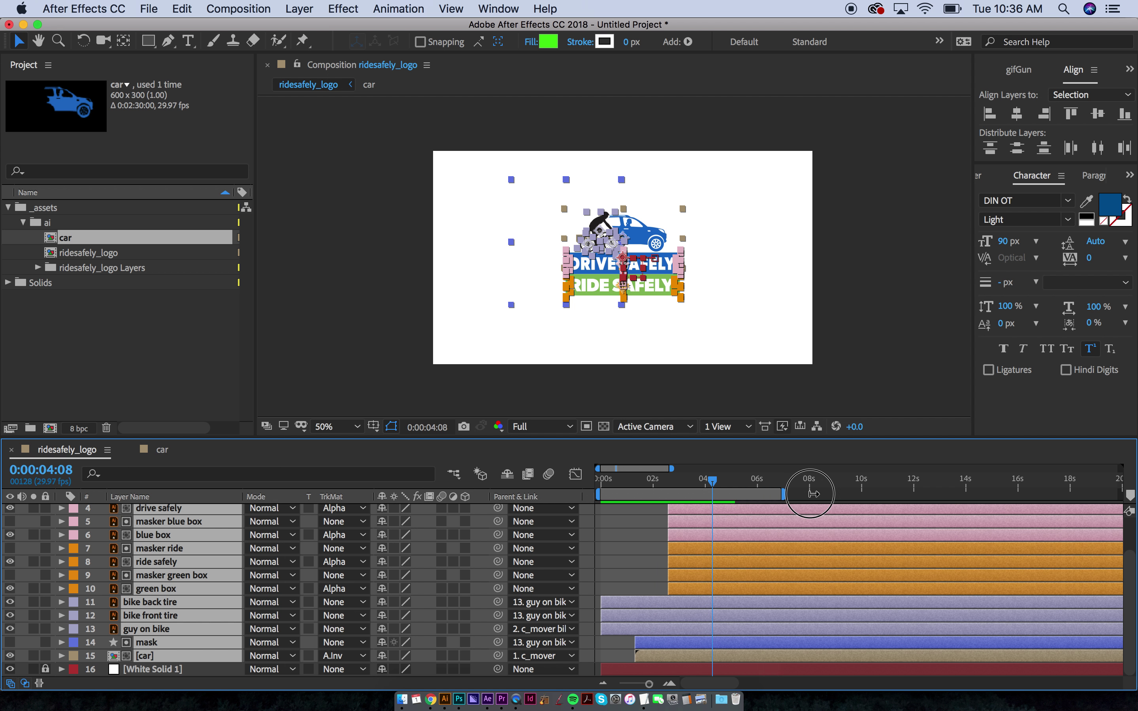
{"action": "left_click_drag", "start_coordinate": [713, 480], "coordinate": [763, 484]}
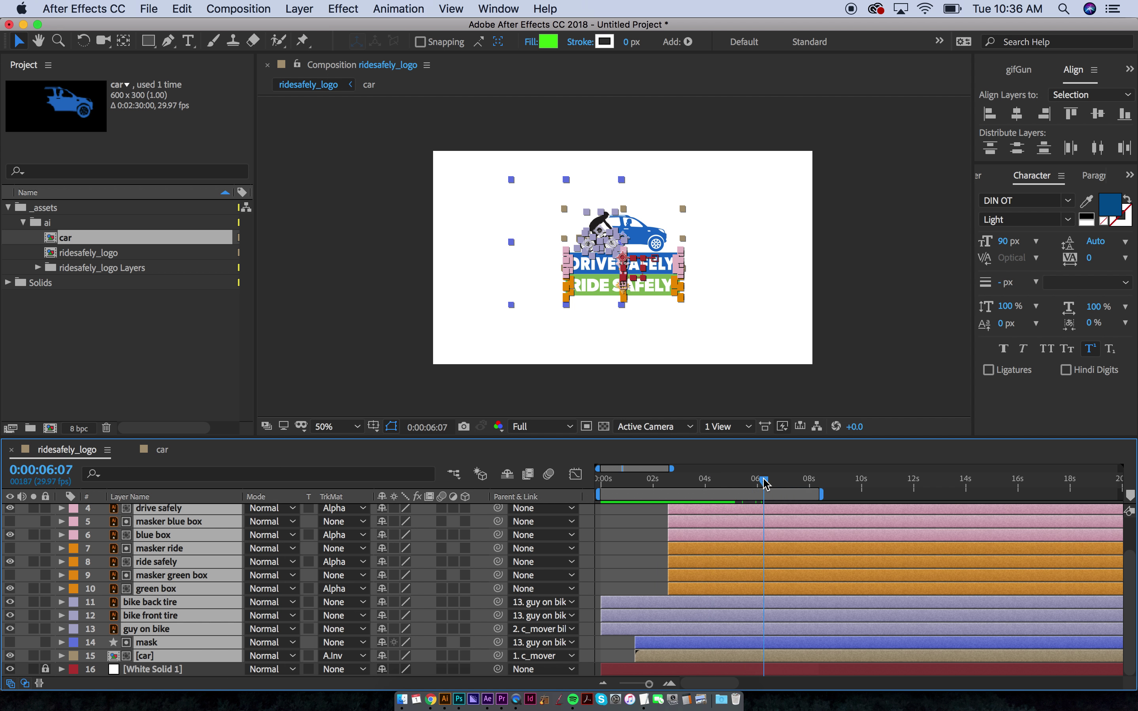
{"action": "key", "text": "F2"}
{"action": "scroll", "coordinate": [754, 509], "scroll_direction": "up", "scroll_amount": 3}
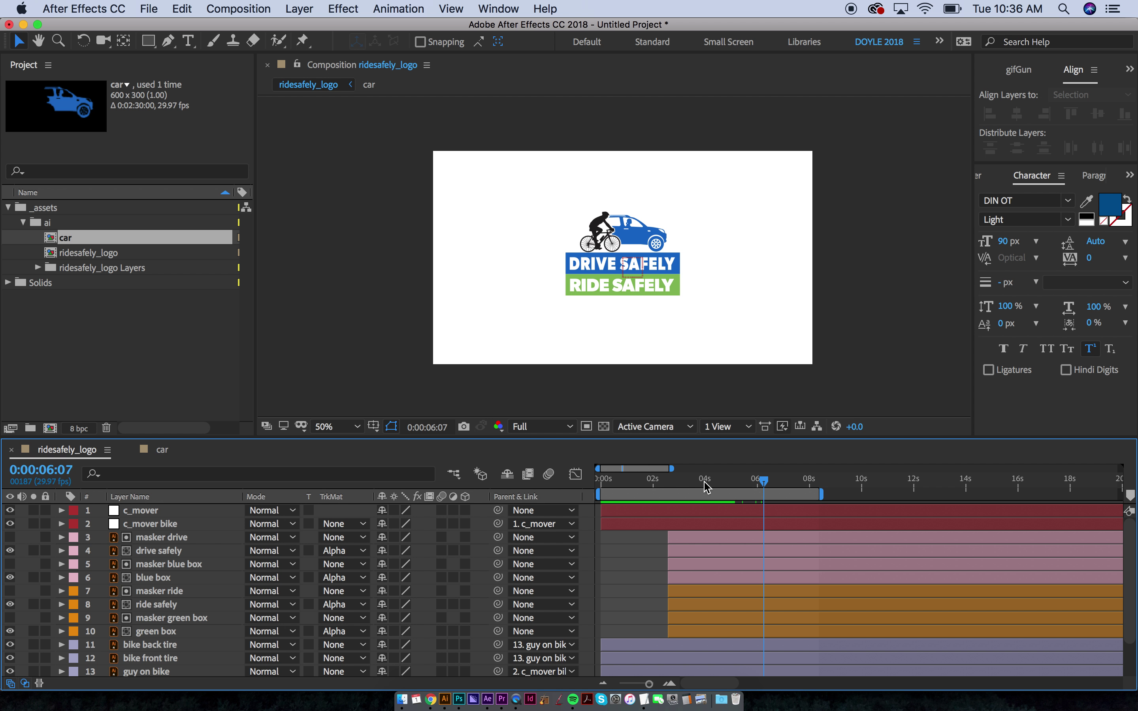
{"action": "left_click", "coordinate": [8, 283]}
{"action": "left_click", "coordinate": [59, 313]}
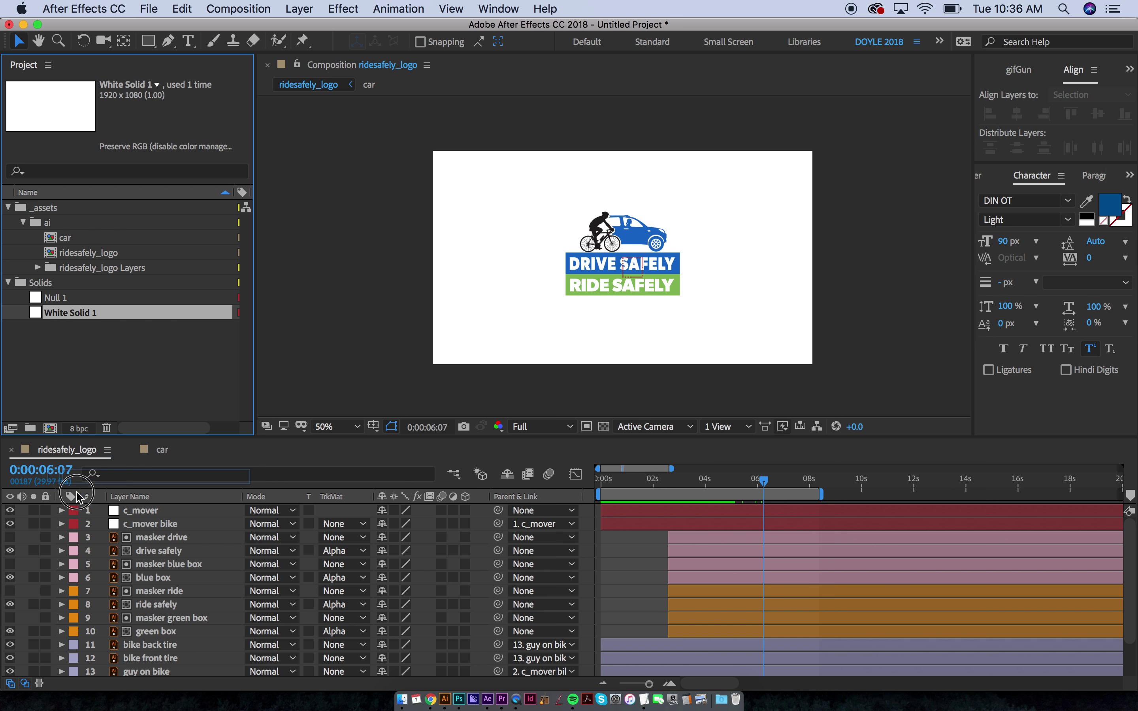
{"action": "left_click_drag", "start_coordinate": [68, 309], "coordinate": [142, 511]}
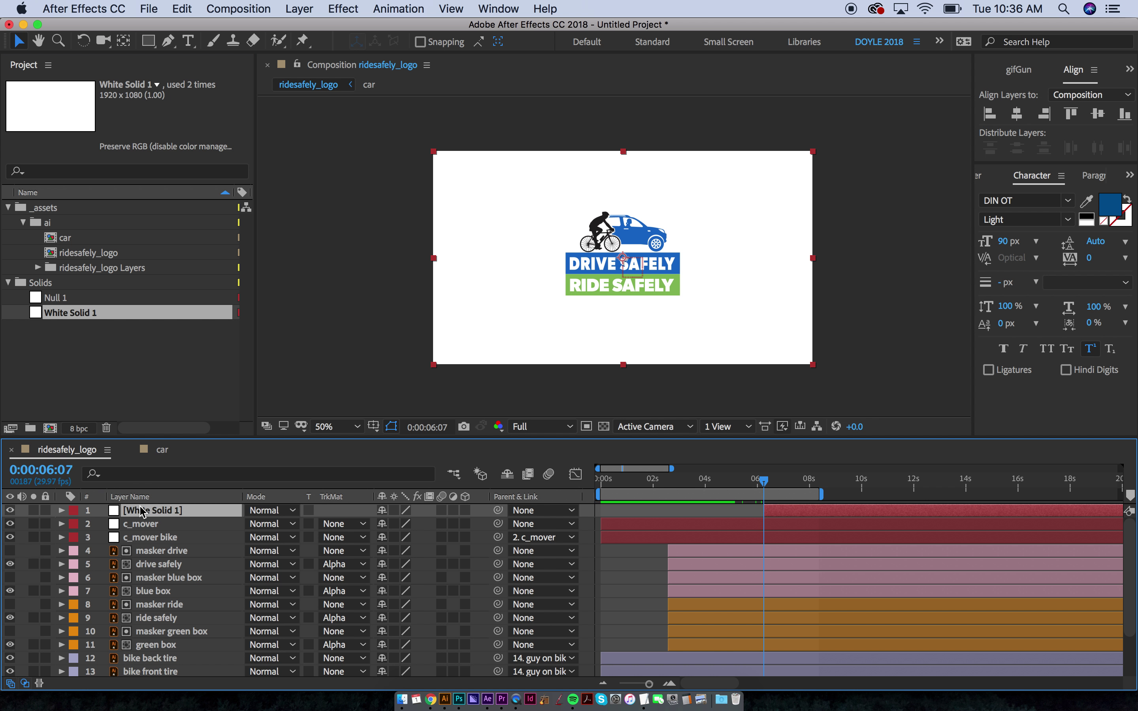
Step: Keyframe the top white solid's Opacity from 0% at 0:00:06:07 to 100% at about 0:00:07:15
{"action": "key", "text": "t"}
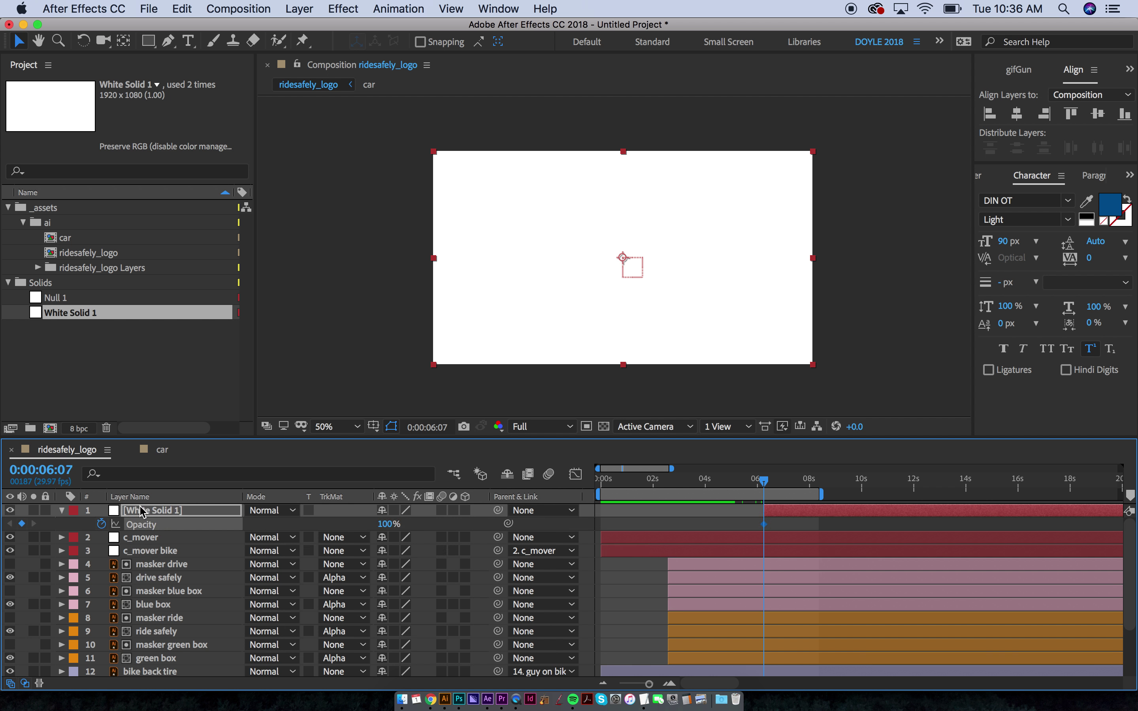
{"action": "key", "text": "="}
{"action": "key", "text": "="}
{"action": "left_click_drag", "start_coordinate": [806, 482], "coordinate": [895, 488]}
{"action": "key", "text": "j"}
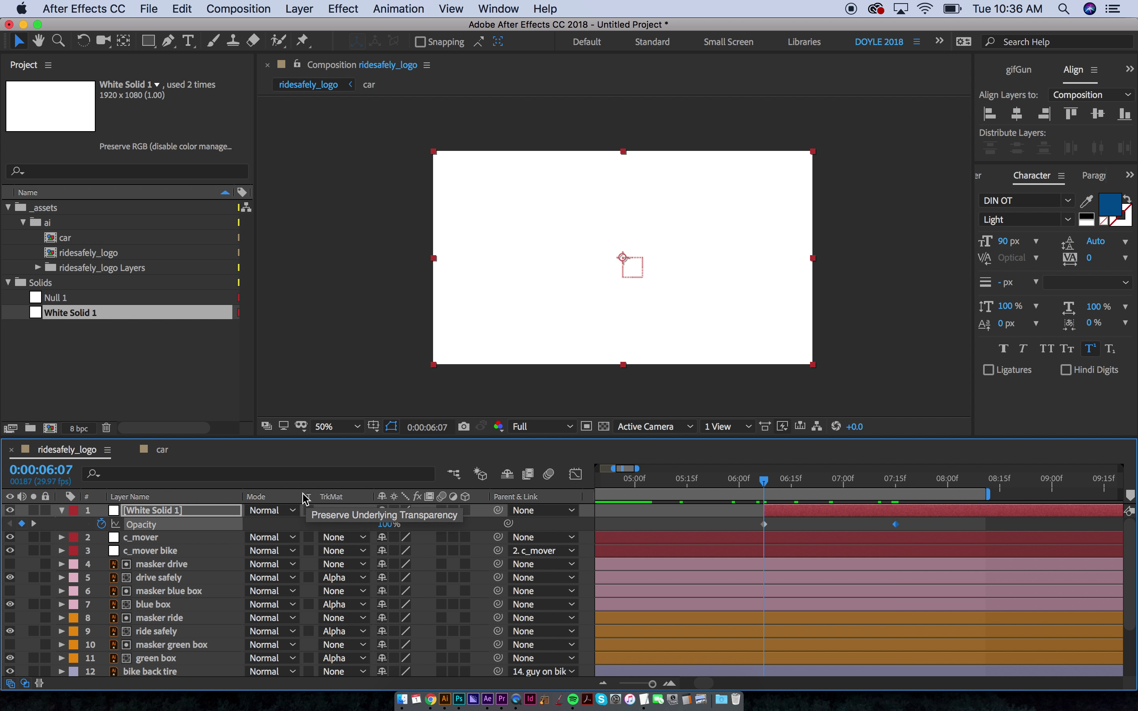
{"action": "left_click_drag", "start_coordinate": [386, 524], "coordinate": [312, 534]}
Step: Apply Easy Ease to both Opacity keyframes of the top white solid
{"action": "left_click_drag", "start_coordinate": [743, 515], "coordinate": [710, 499]}
{"action": "key", "text": "shift+F3"}
{"action": "left_click", "coordinate": [997, 667]}
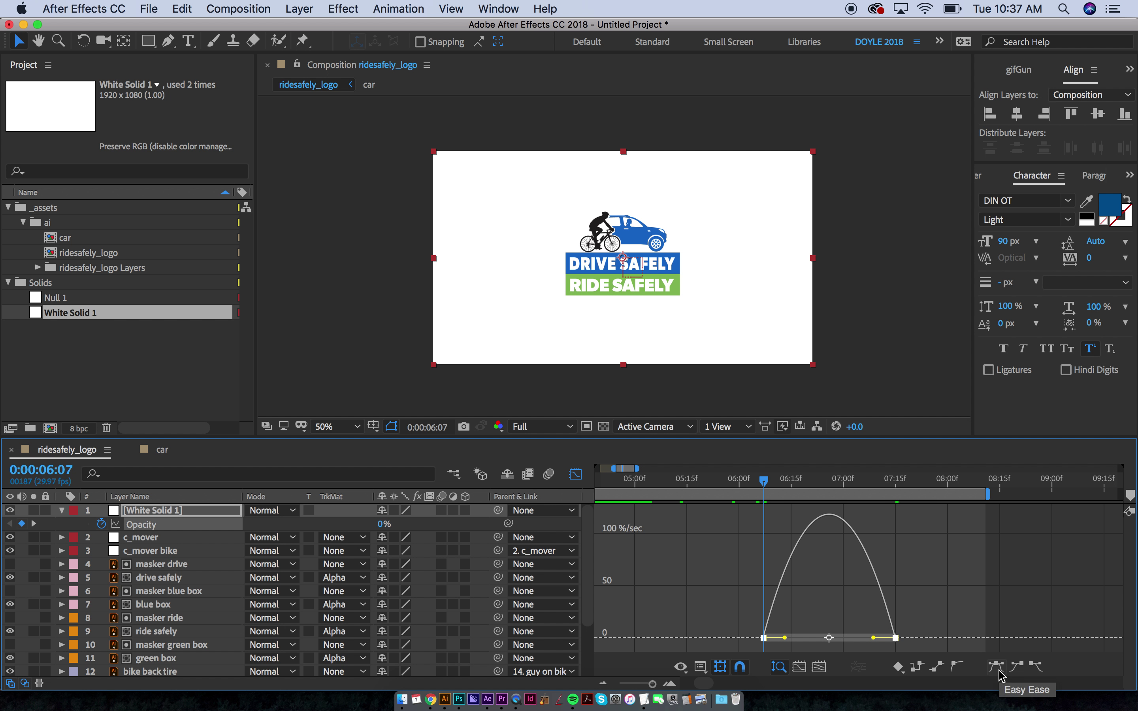
{"action": "key", "text": "shift+F3"}
Step: Start the work area at 0:00:04:29 and preview the fade to white
{"action": "key", "text": "minus"}
{"action": "key", "text": "minus"}
{"action": "key", "text": "minus"}
{"action": "left_click_drag", "start_coordinate": [695, 480], "coordinate": [680, 481]}
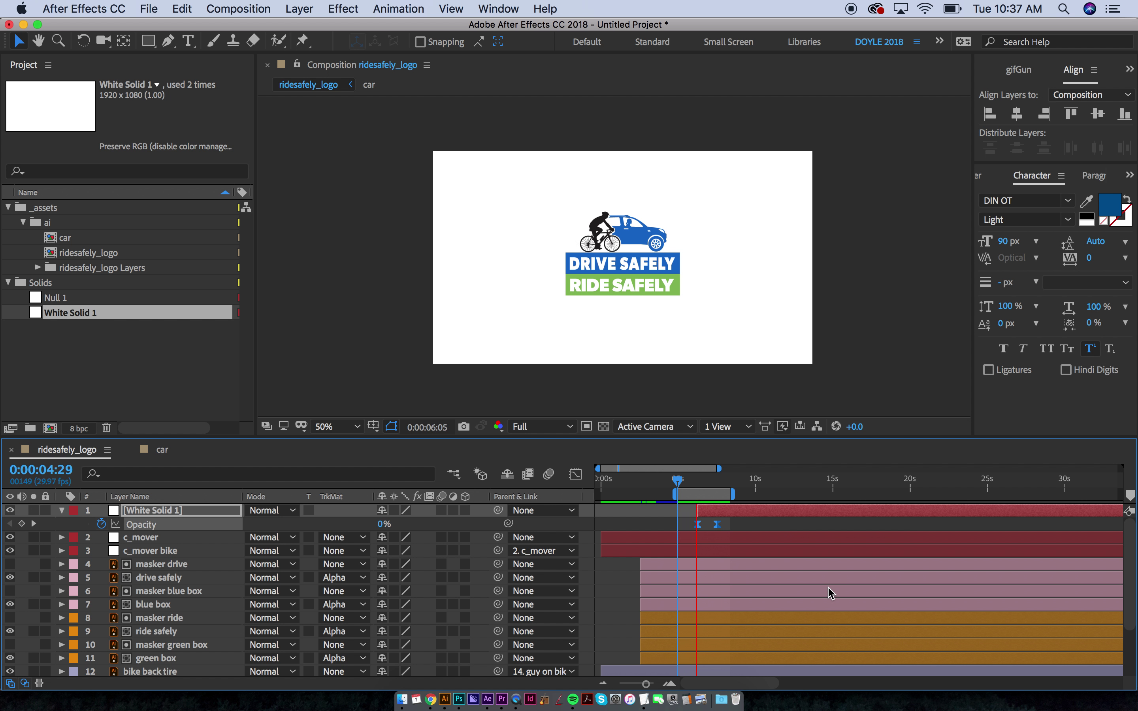
Step: Shorten the fade by moving the top white solid's second Opacity keyframe earlier to about 6.8 seconds, and preview it
{"action": "key", "text": "space"}
{"action": "key", "text": "semicolon"}
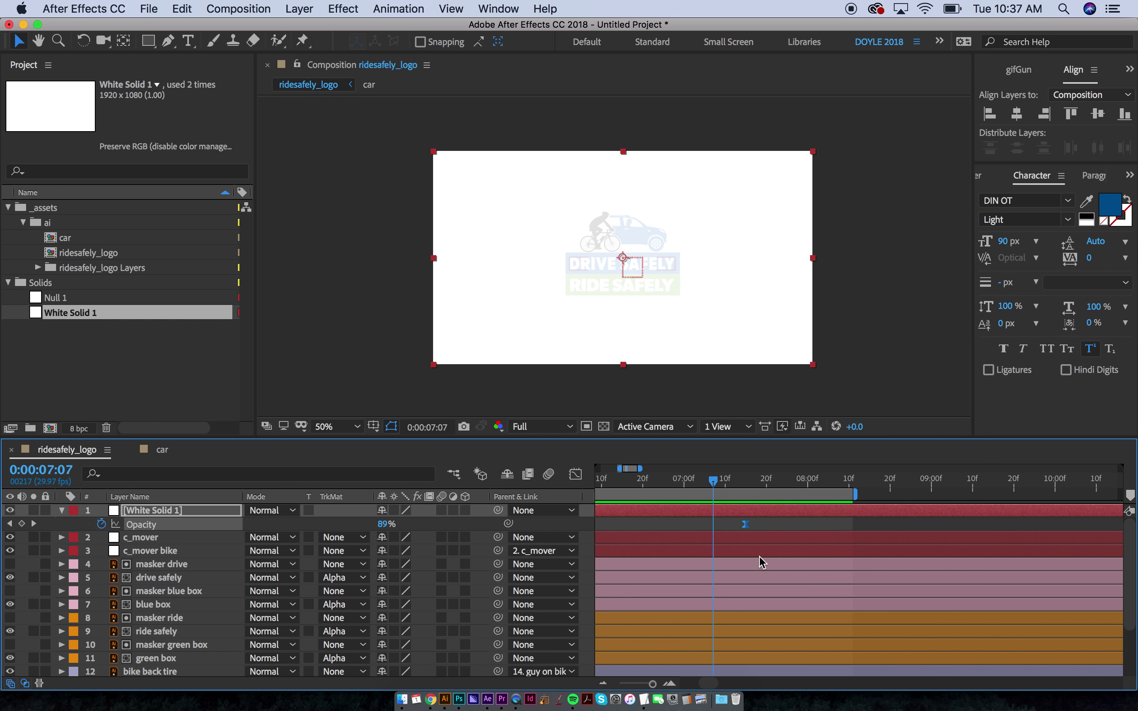
{"action": "key", "text": "super+shift+a"}
{"action": "scroll", "coordinate": [712, 539], "scroll_direction": "left", "scroll_amount": 3}
{"action": "left_click_drag", "start_coordinate": [840, 524], "coordinate": [755, 532]}
{"action": "key", "text": "semicolon"}
{"action": "key", "text": "space"}
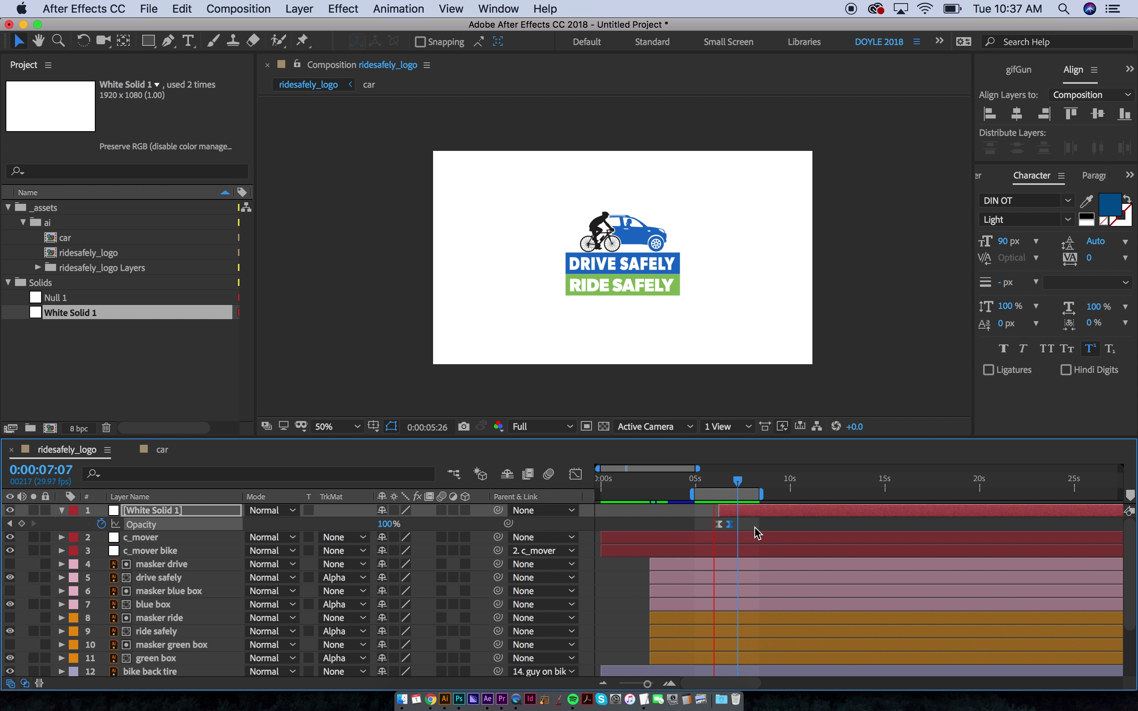
{"action": "key", "text": "space"}
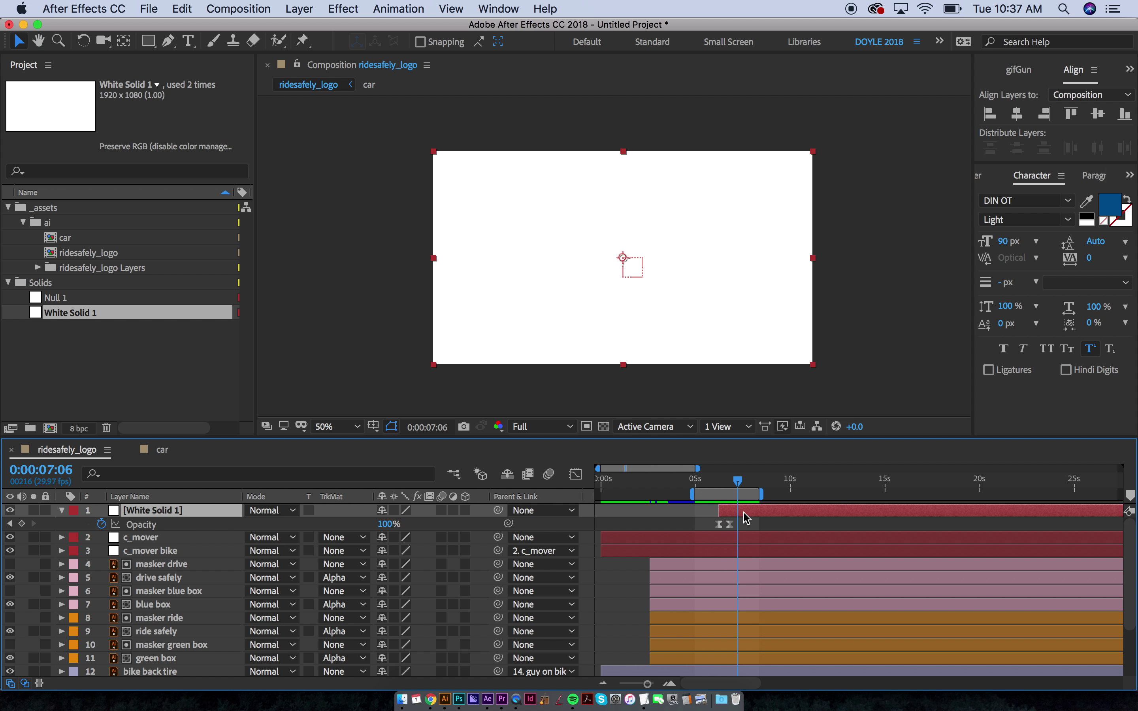
Step: Delete the top white solid, and set the work area from the composition's start to about 0:00:07:06 after previewing the animation
{"action": "key", "text": "Delete"}
{"action": "left_click_drag", "start_coordinate": [688, 498], "coordinate": [610, 495]}
{"action": "left_click_drag", "start_coordinate": [766, 495], "coordinate": [771, 496]}
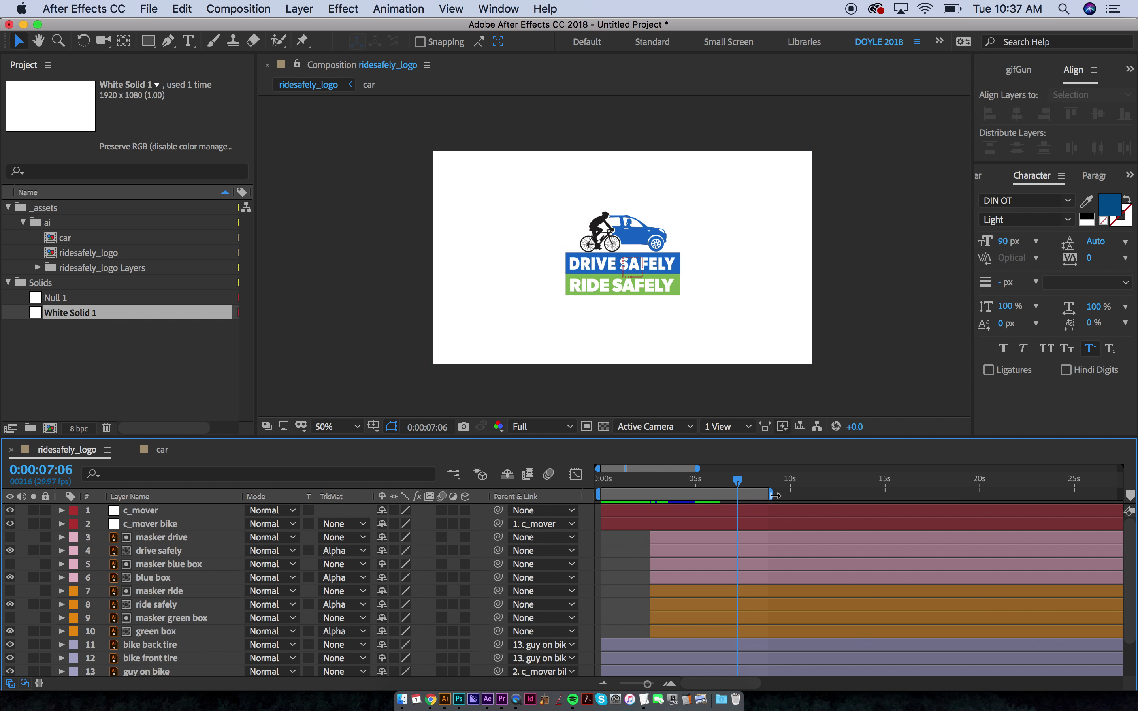
{"action": "key", "text": "space"}
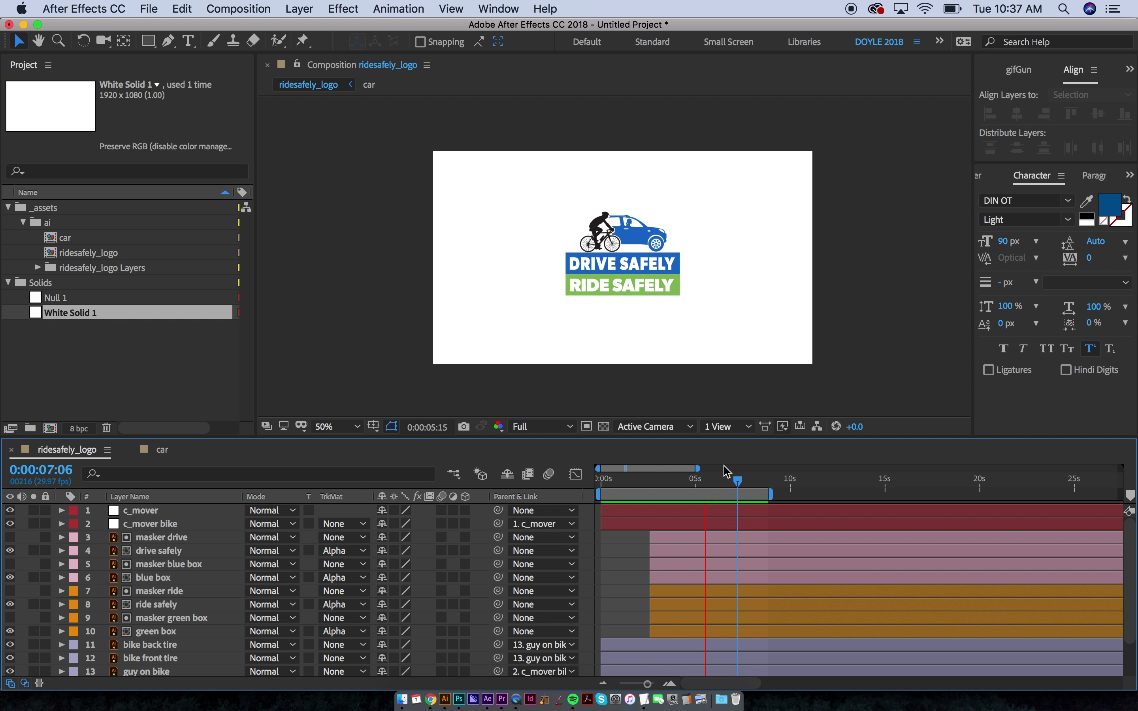
{"action": "left_click", "coordinate": [738, 483]}
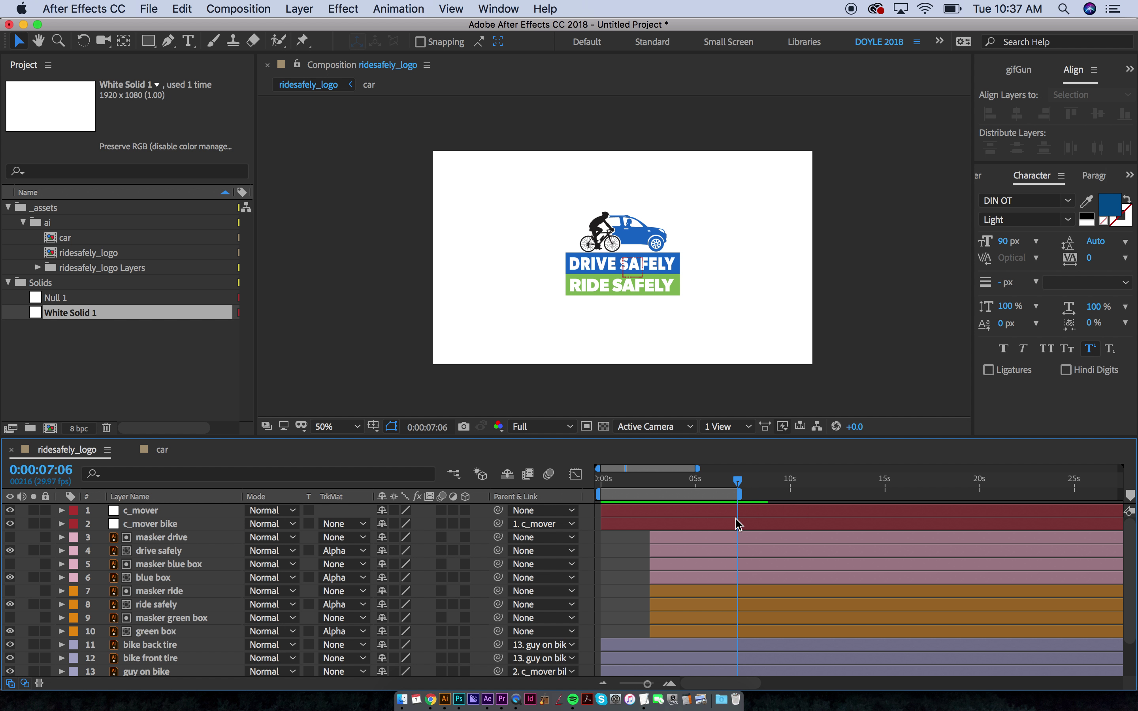
Step: Queue a pre-render of the ridesafely_logo composition and set its QuickTime video codec to Apple ProRes 422
{"action": "left_click", "coordinate": [229, 7]}
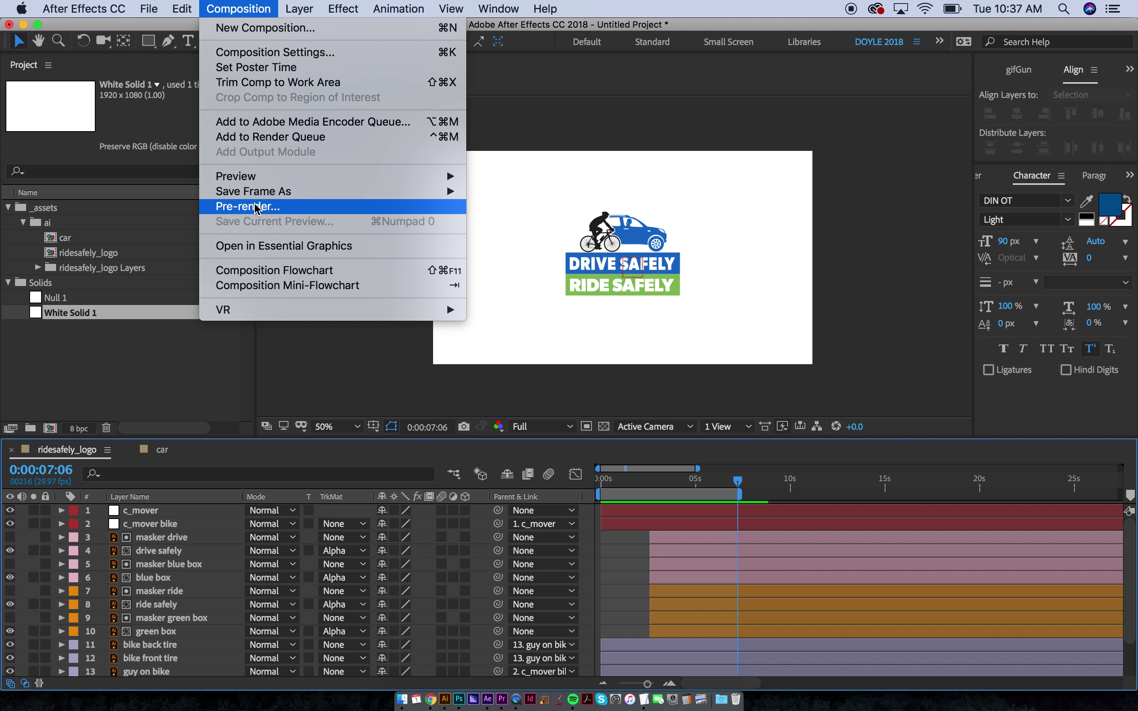
{"action": "left_click", "coordinate": [249, 207]}
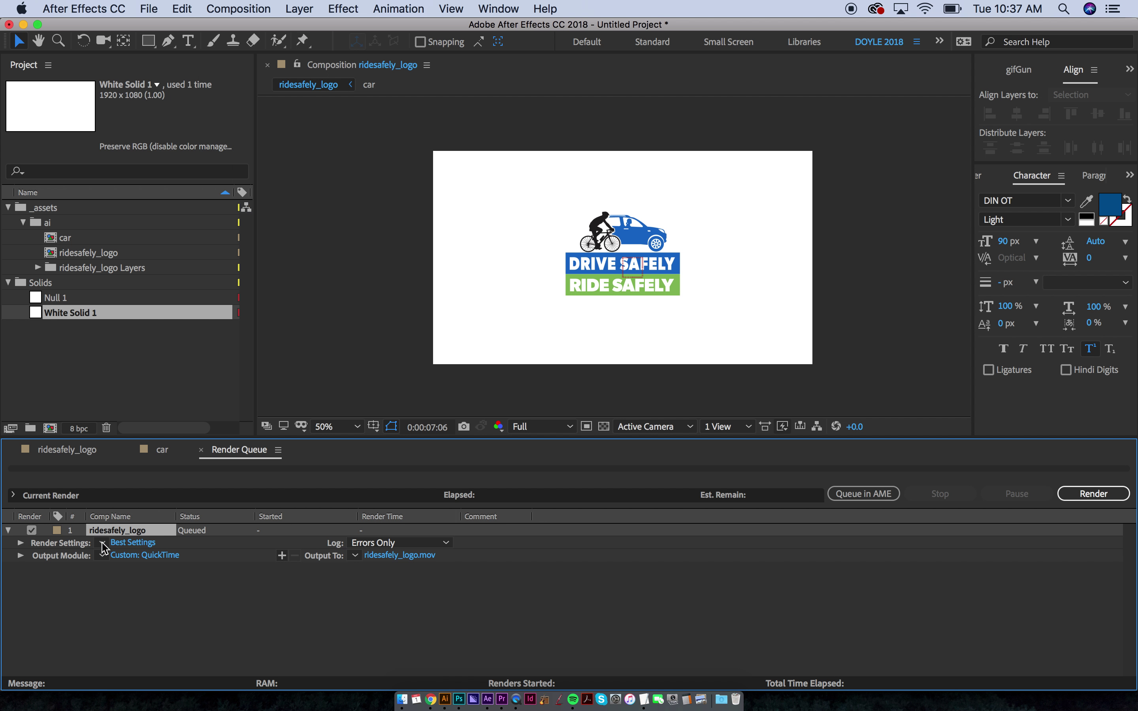
{"action": "left_click", "coordinate": [145, 556]}
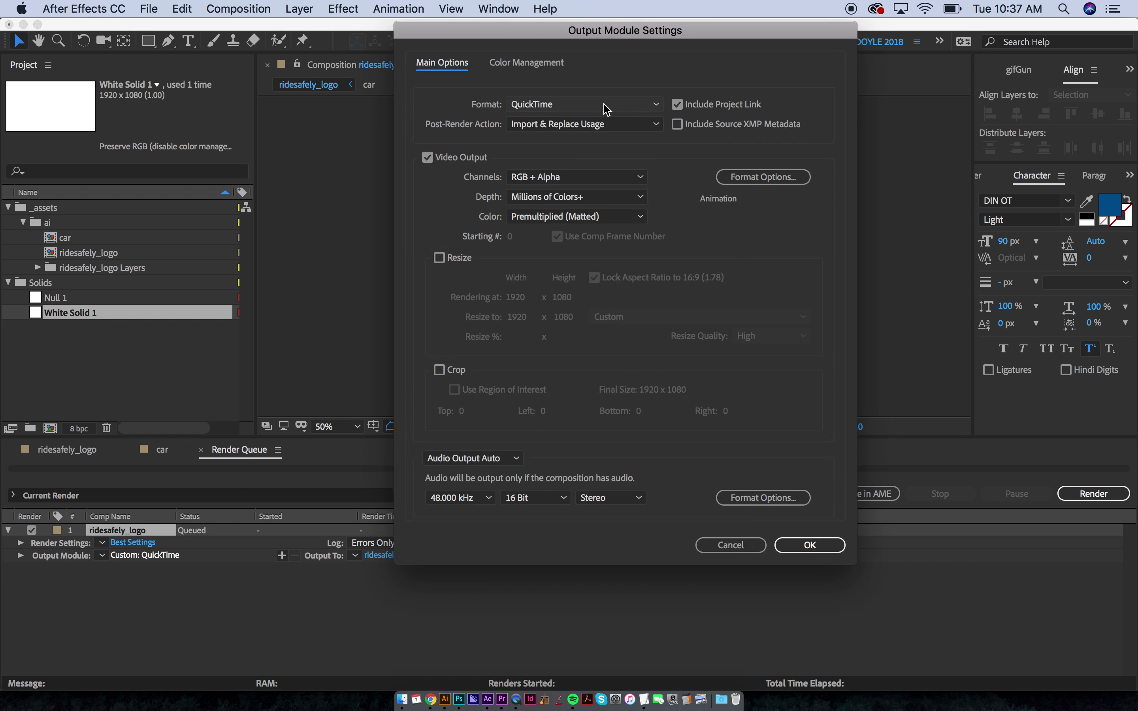
{"action": "left_click", "coordinate": [763, 177]}
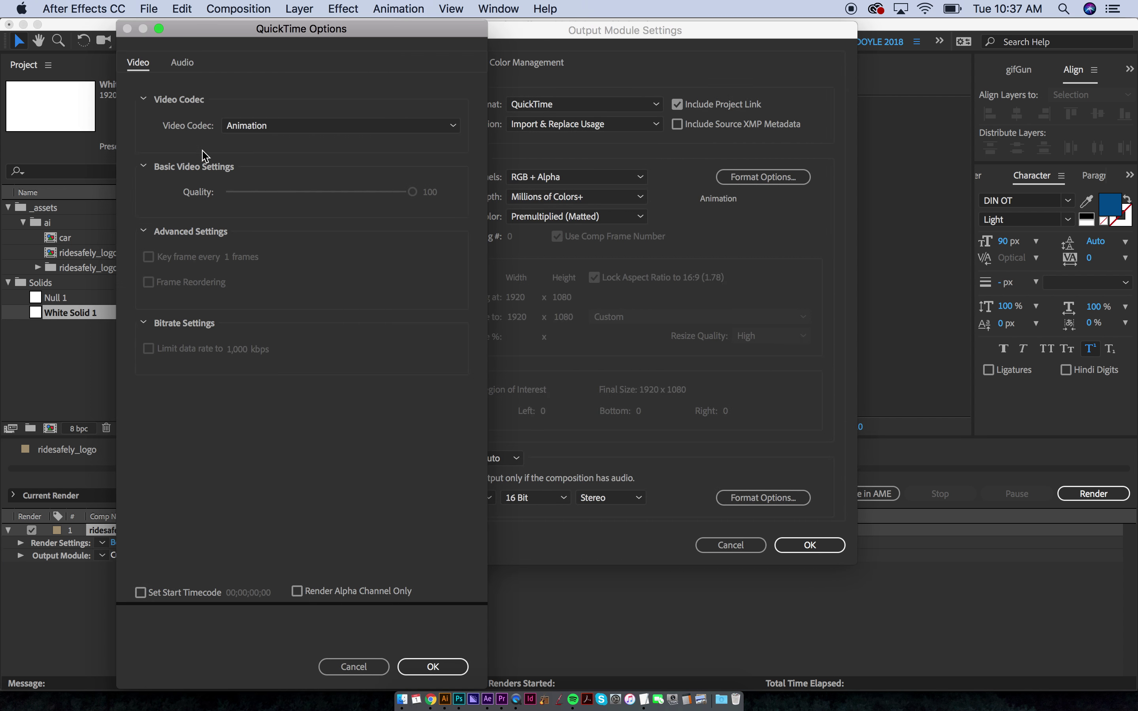
{"action": "left_click", "coordinate": [259, 126]}
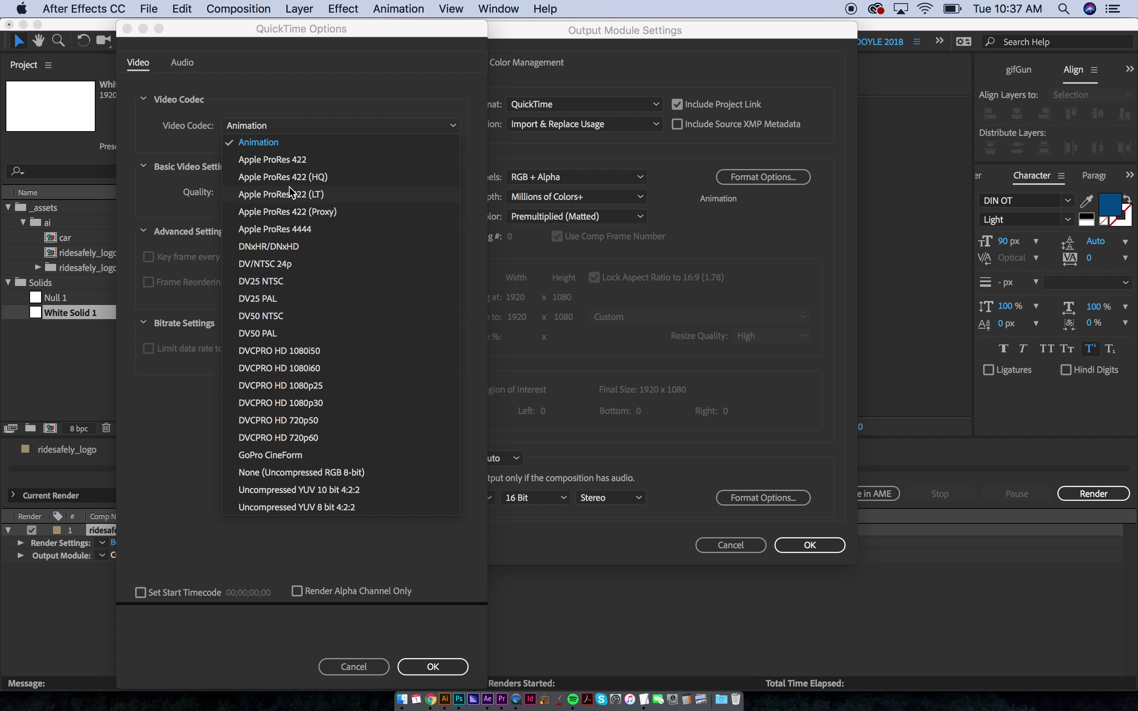
{"action": "left_click", "coordinate": [296, 161]}
{"action": "left_click", "coordinate": [433, 667]}
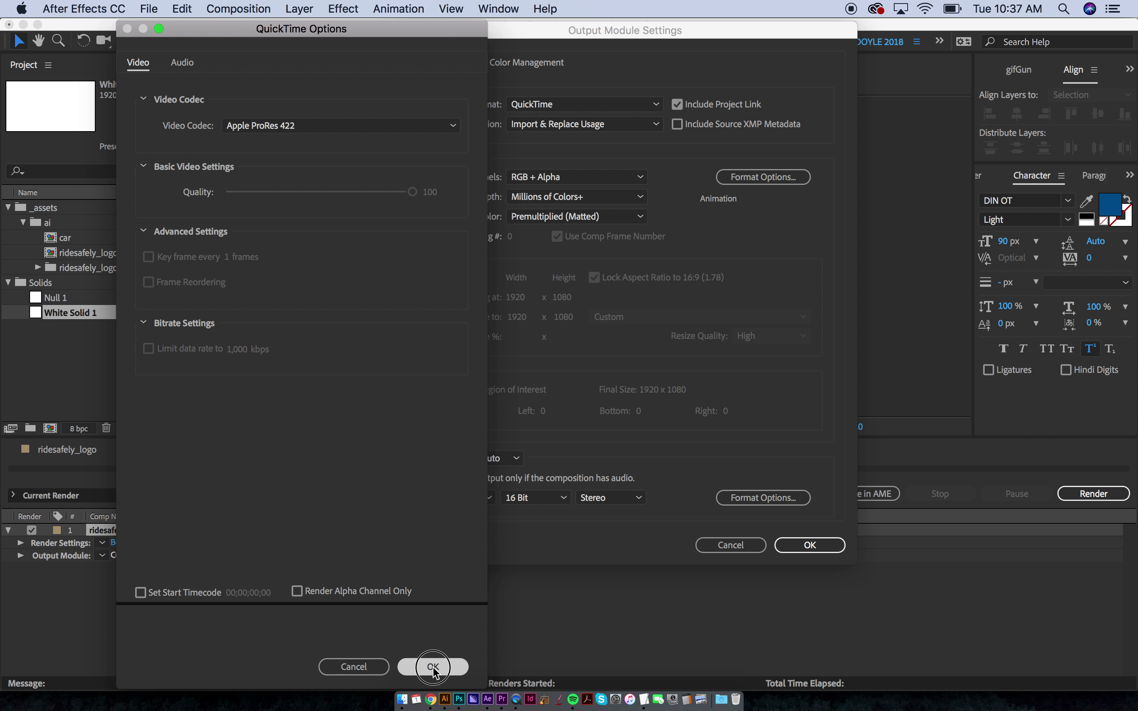
{"action": "left_click", "coordinate": [805, 545]}
Step: Set the output to ridesafely_logo.mov in a new FINAL folder inside RIDESAFELY and render the composition
{"action": "left_click", "coordinate": [395, 555]}
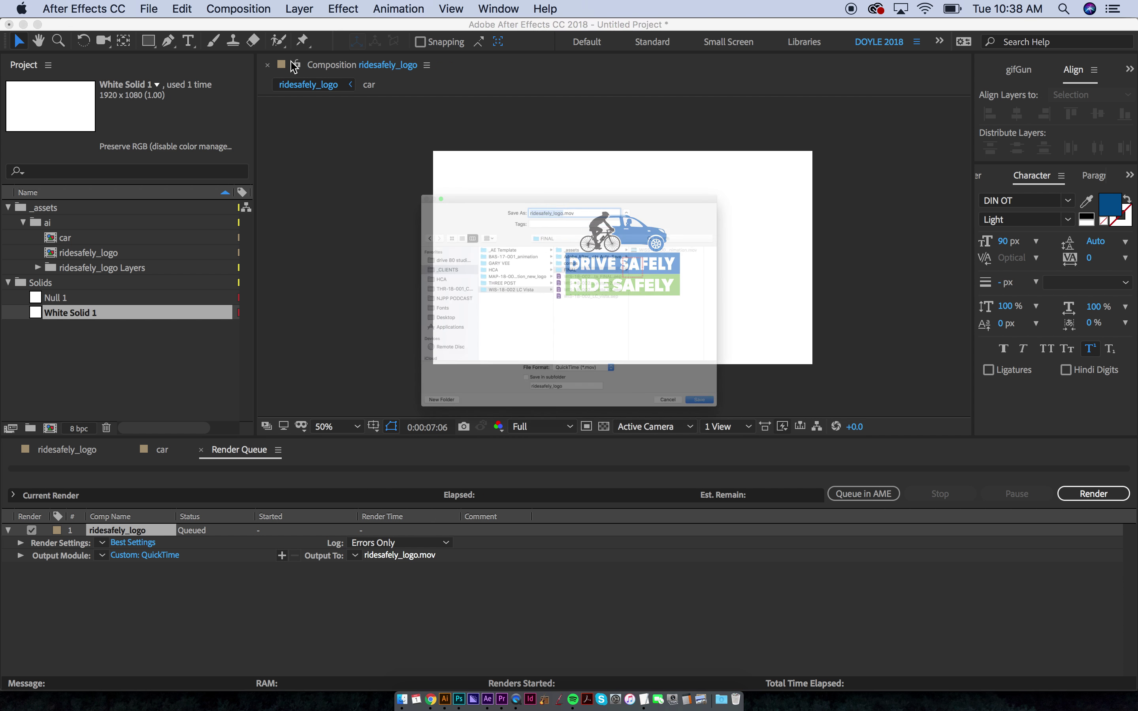
{"action": "left_click", "coordinate": [306, 213]}
{"action": "left_click", "coordinate": [446, 247]}
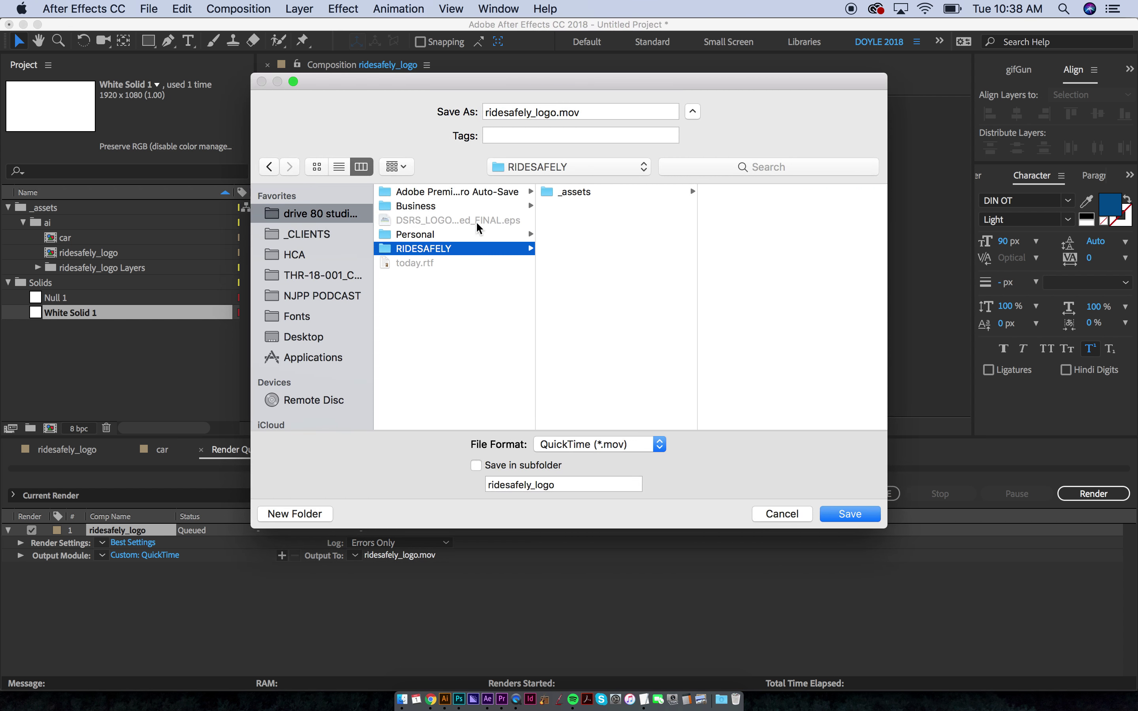
{"action": "key", "text": "super+shift+n"}
{"action": "type", "text": "FINAL"}
{"action": "key", "text": "Return"}
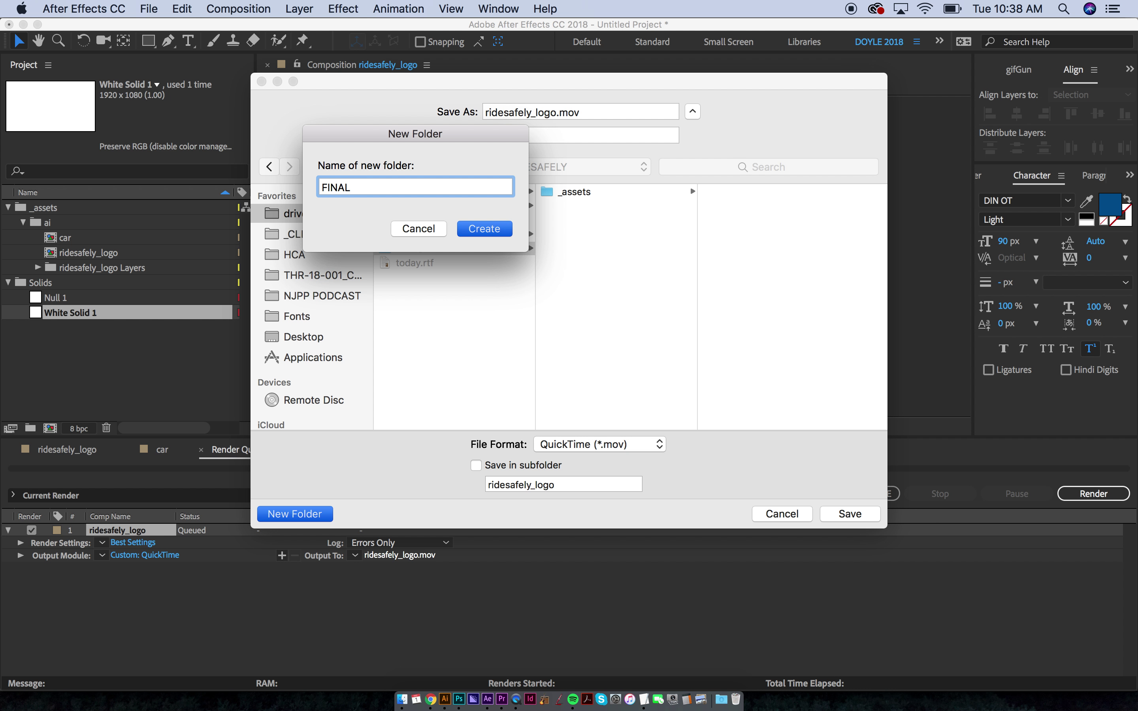
{"action": "left_click", "coordinate": [830, 508]}
{"action": "left_click", "coordinate": [1096, 494]}
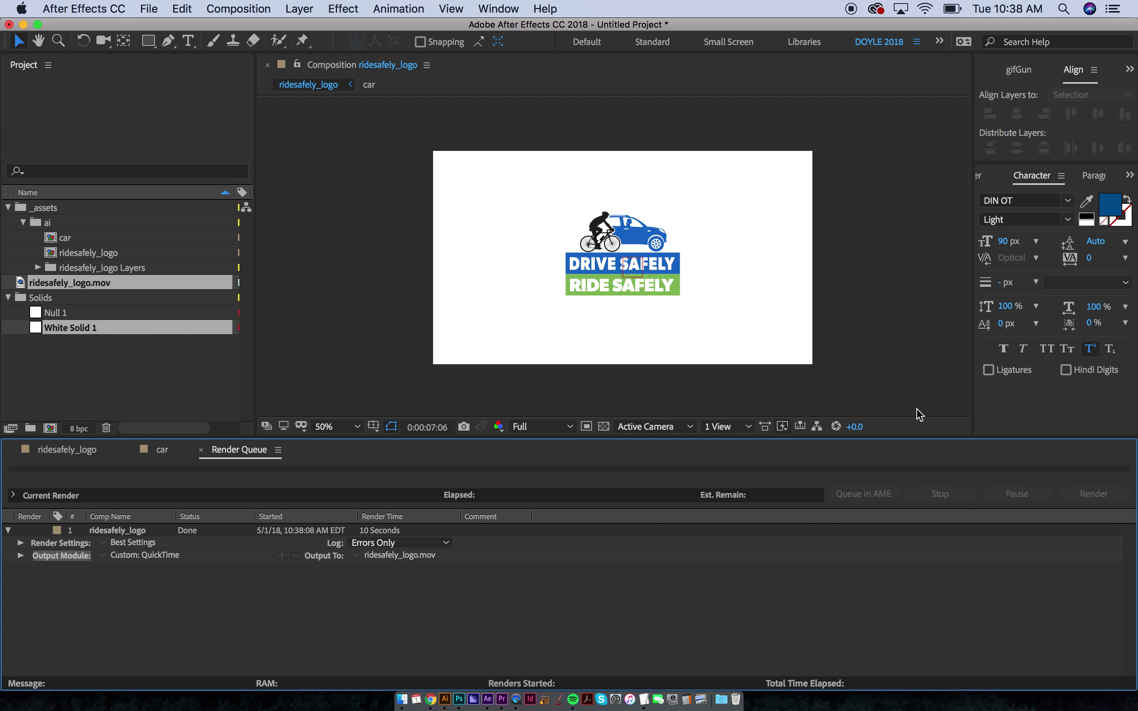
Step: Switch to Finder, find ridesafely_logo.mov in the FINAL folder, and play it in Quick Look to check the render
{"action": "key", "text": "super+Tab"}
{"action": "left_click", "coordinate": [262, 339]}
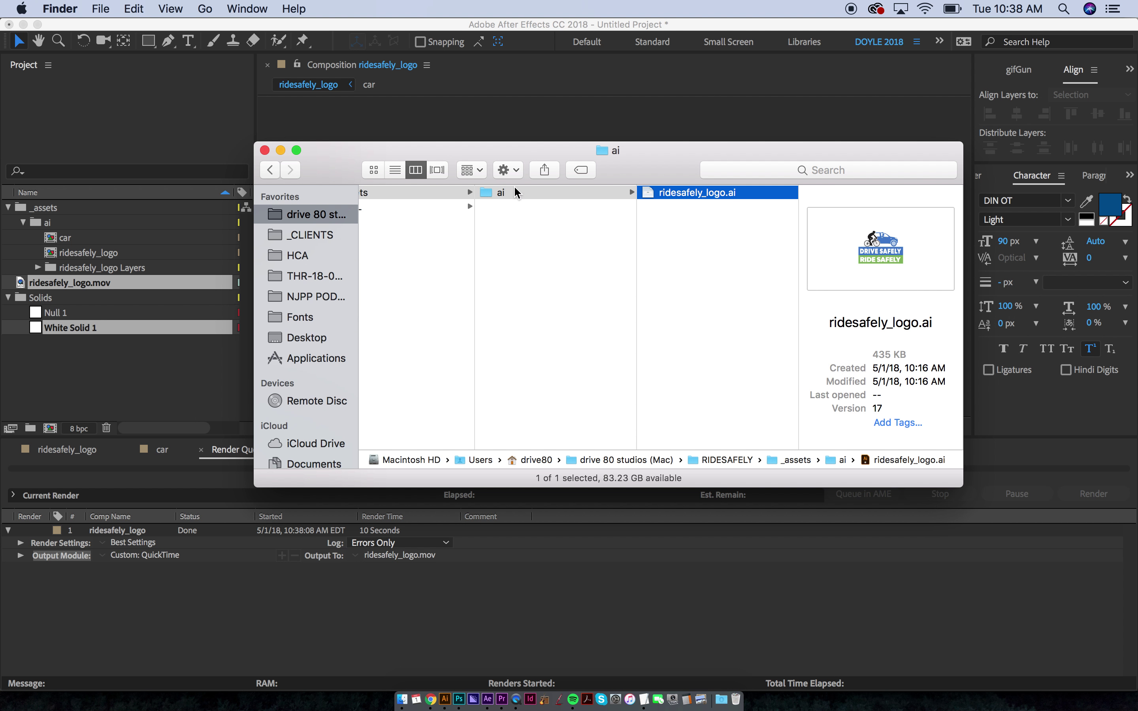
{"action": "key", "text": "Left"}
{"action": "key", "text": "Left"}
{"action": "key", "text": "Down"}
{"action": "left_click", "coordinate": [601, 193]}
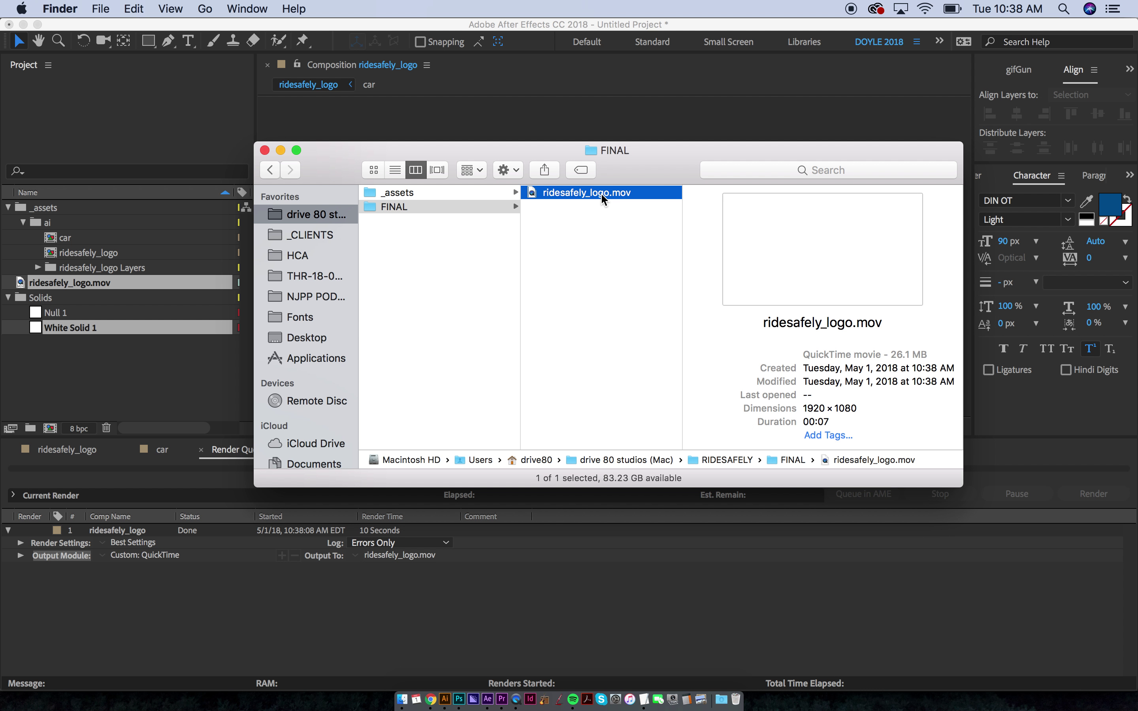
{"action": "key", "text": "space"}
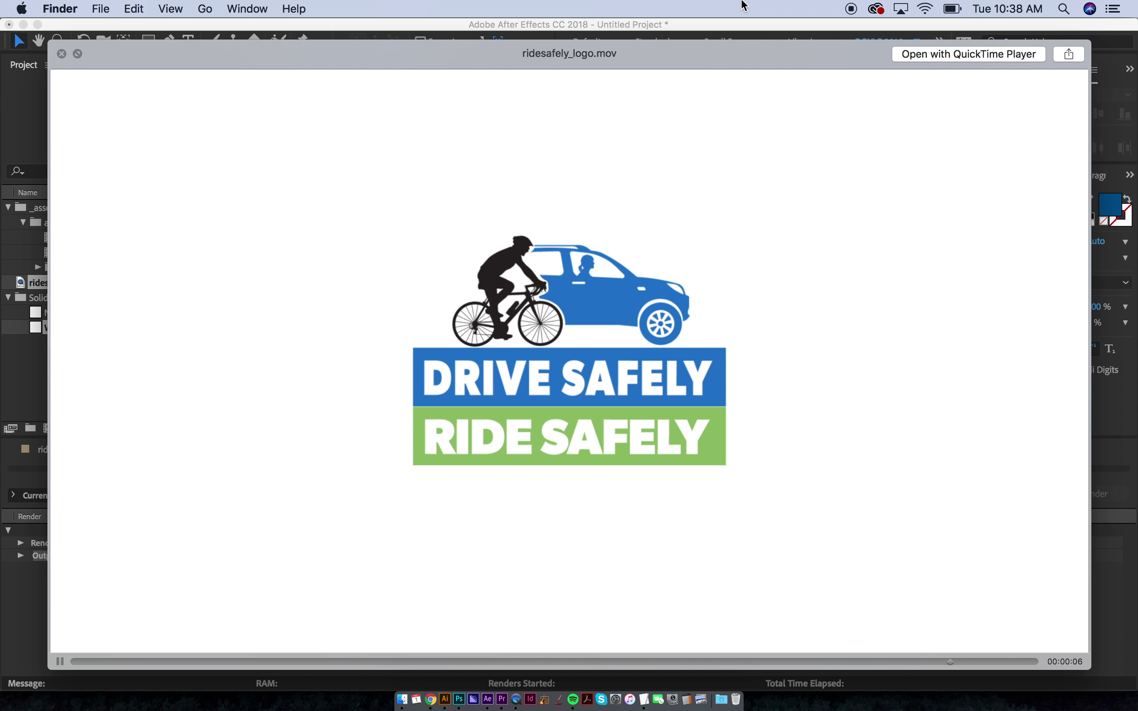
{"action": "key", "text": "space"}
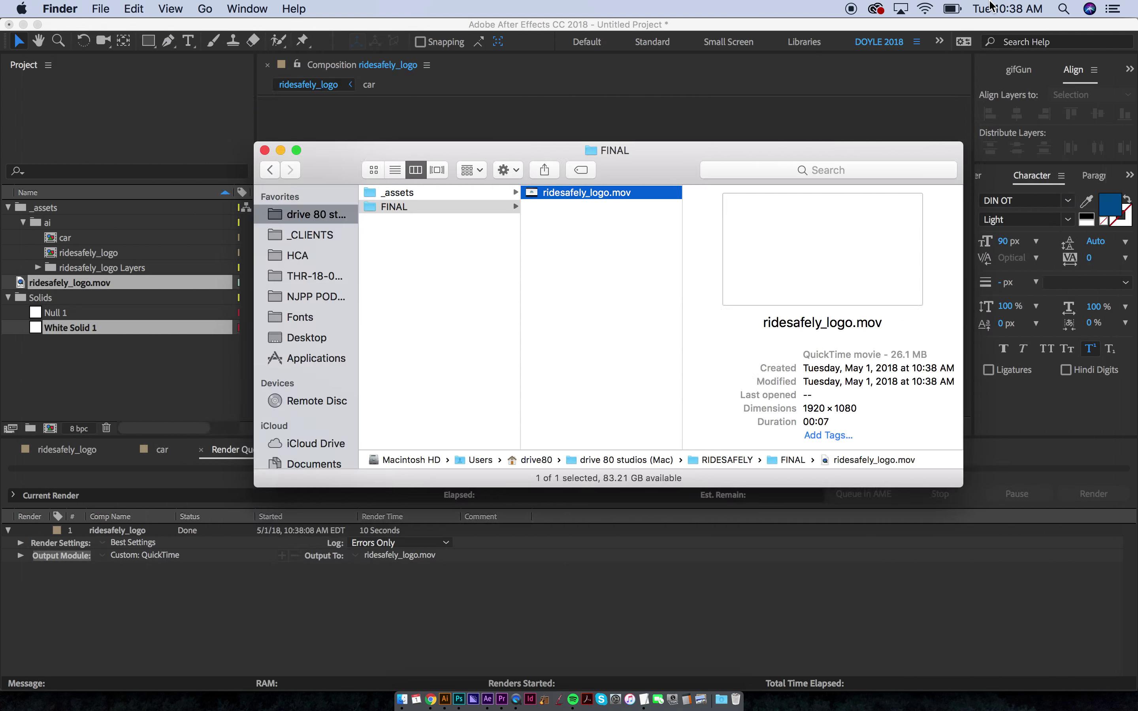